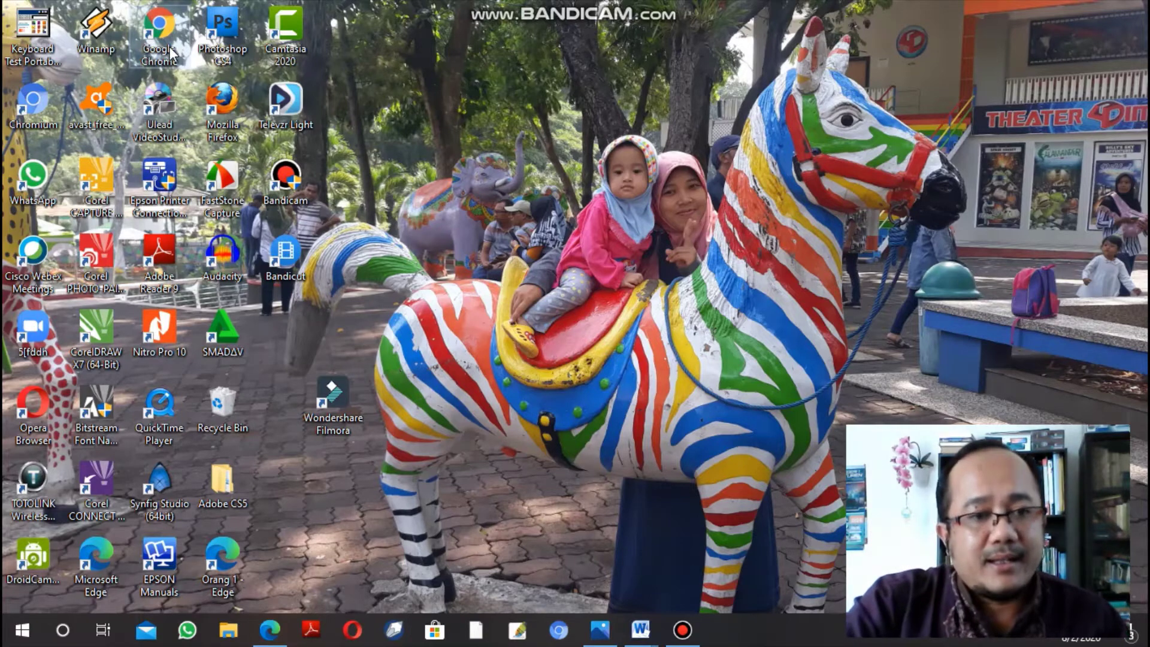
Start Google Chrome and make its address bar ready for a web address.
double_click(172, 52)
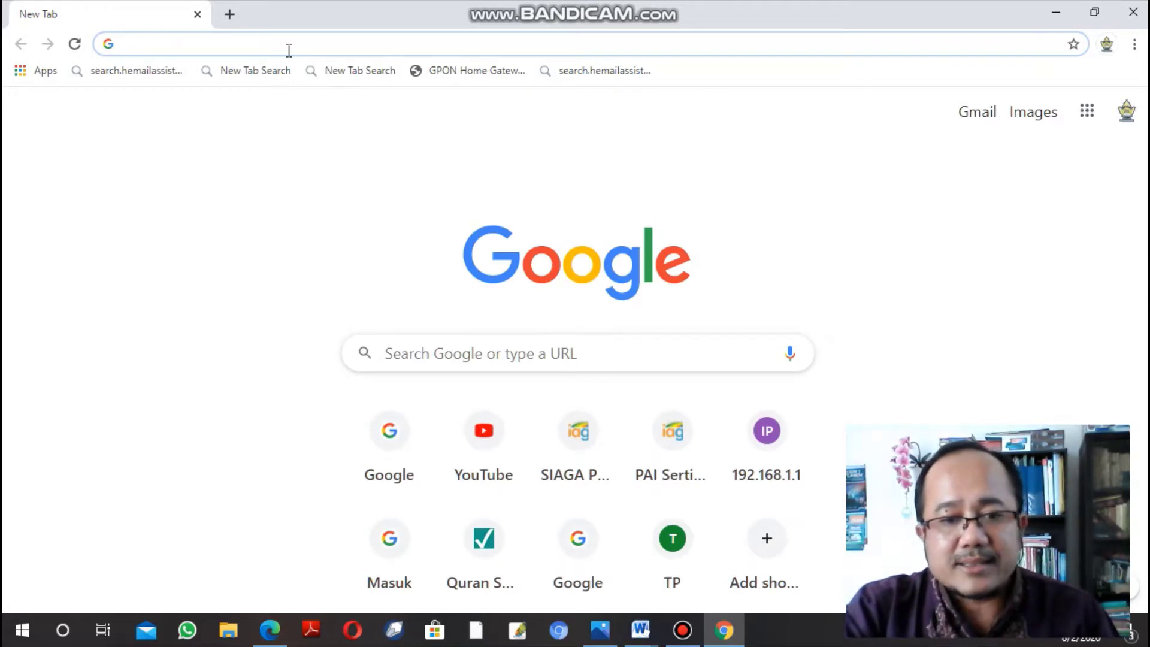
left_click(289, 50)
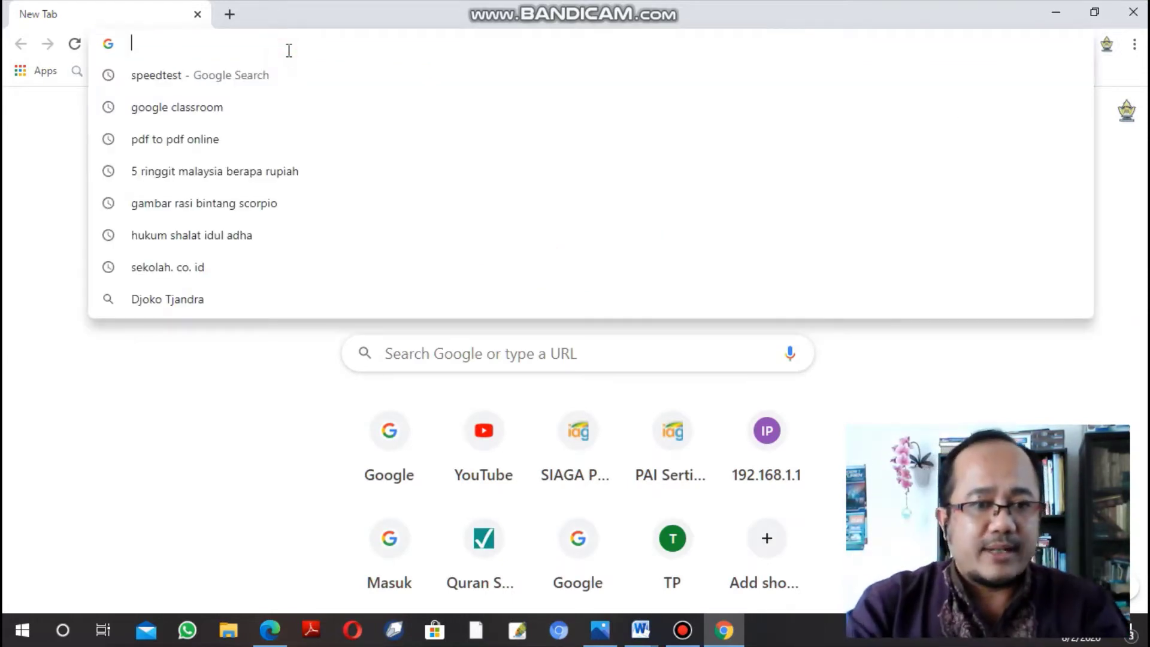
type("C. kerusakan sesuatu yang menjadi bagian dari alam")
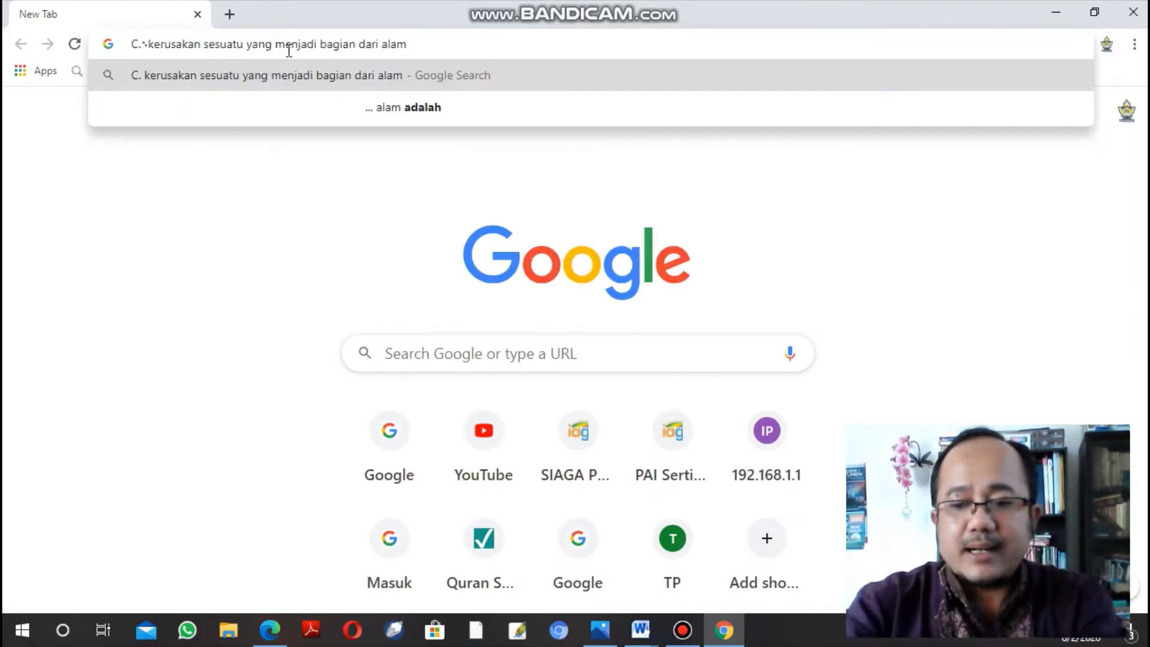
key("BackSpace")
key("BackSpace")
key("BackSpace")
key("BackSpace")
key("BackSpace")
key("BackSpace")
key("BackSpace")
key("BackSpace")
key("BackSpace")
key("BackSpace")
key("BackSpace")
key("BackSpace")
key("BackSpace")
key("BackSpace")
key("BackSpace")
key("BackSpace")
key("BackSpace")
key("BackSpace")
key("BackSpace")
key("BackSpace")
key("BackSpace")
key("BackSpace")
key("BackSpace")
key("BackSpace")
key("BackSpace")
key("BackSpace")
key("BackSpace")
key("BackSpace")
key("BackSpace")
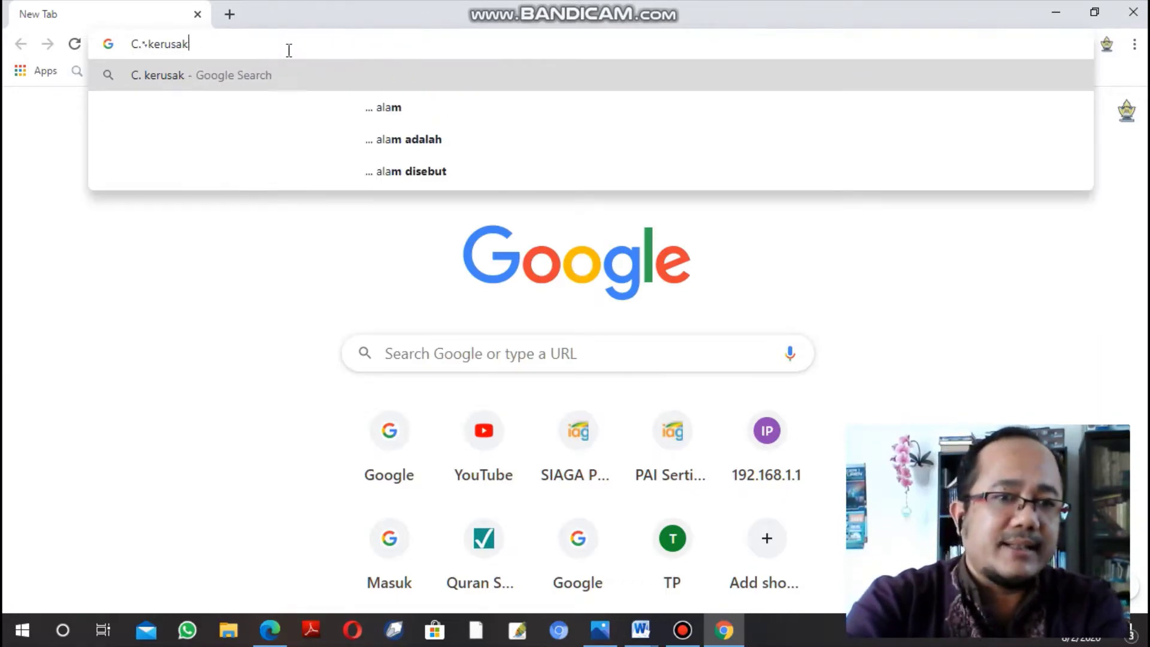
Go to the website sekolah.co.id.
type("se")
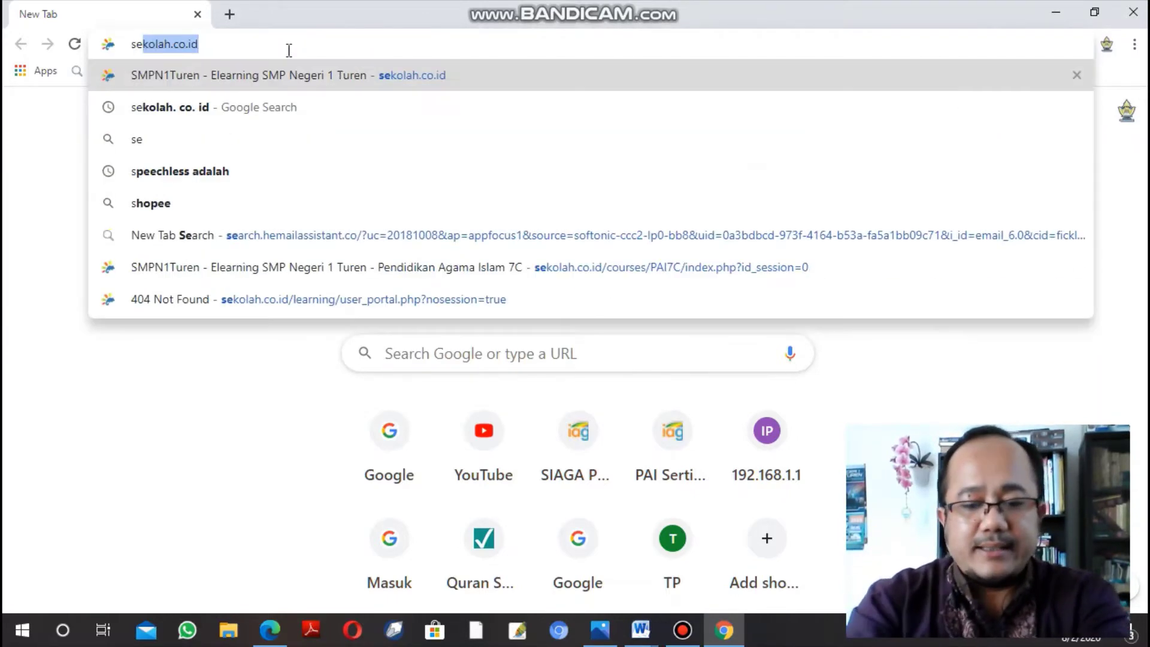
type("kolah.co.id")
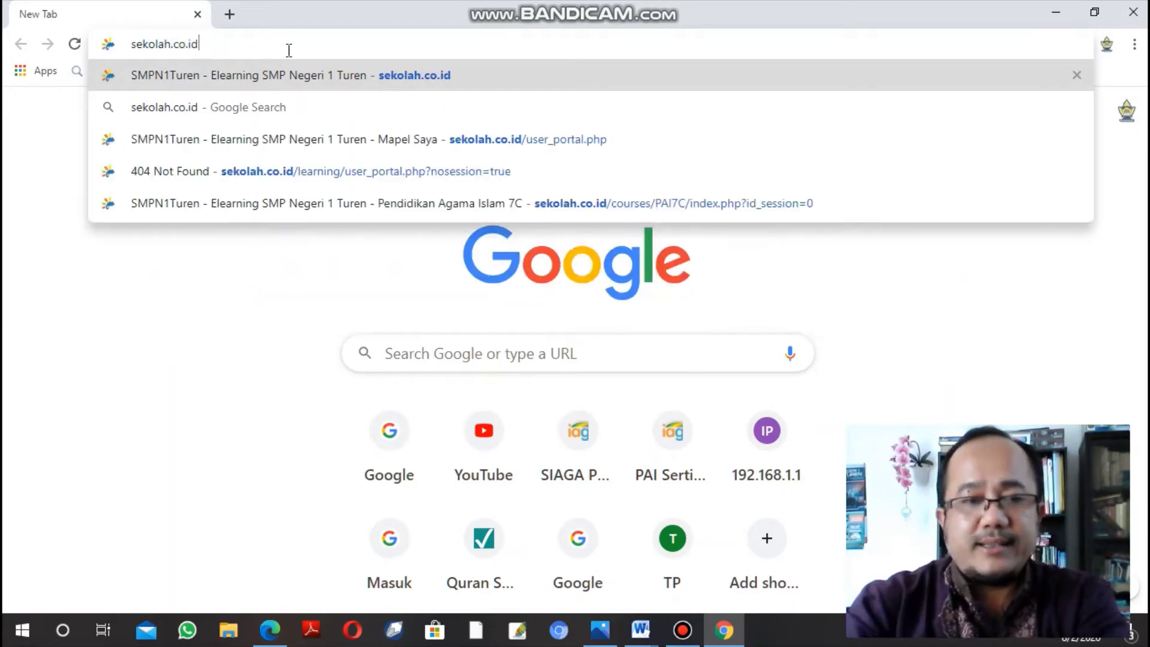
key("Return")
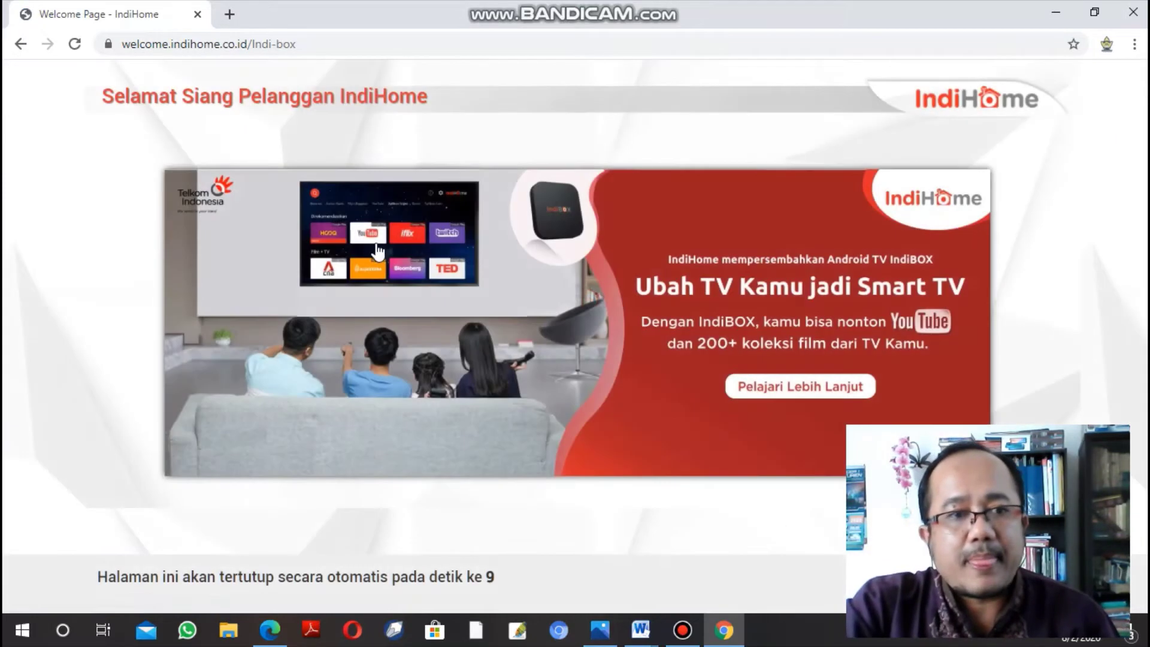
Replace the IndiHome welcome page by loading sekolah.co.id again.
left_click(210, 44)
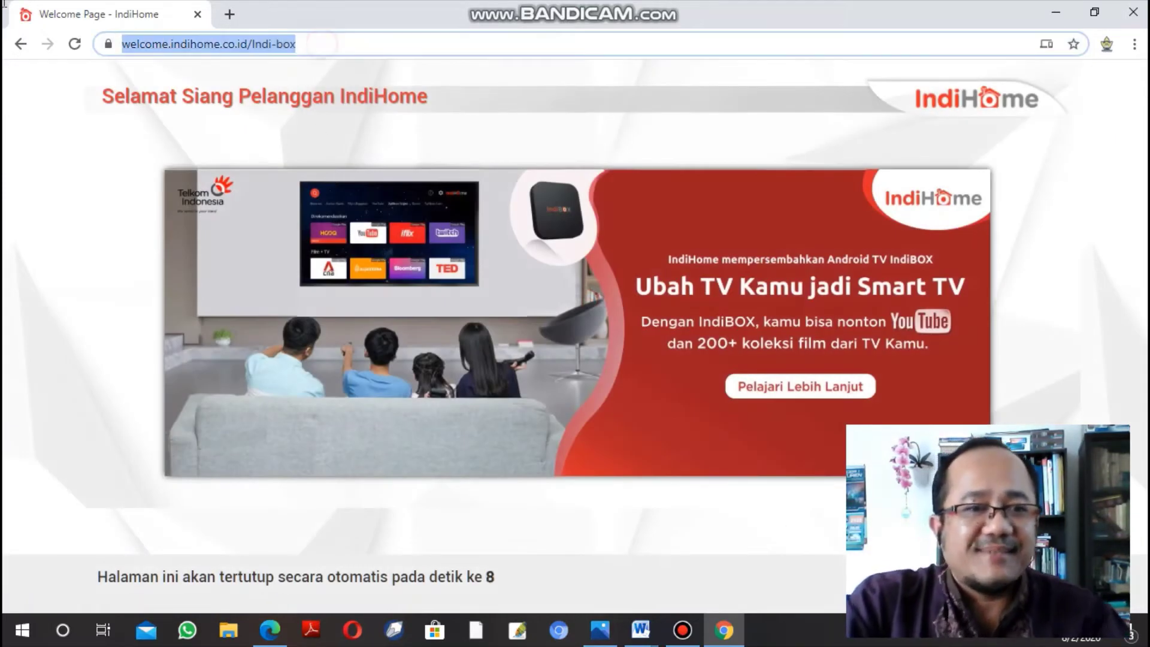
type("sekolah.co.id")
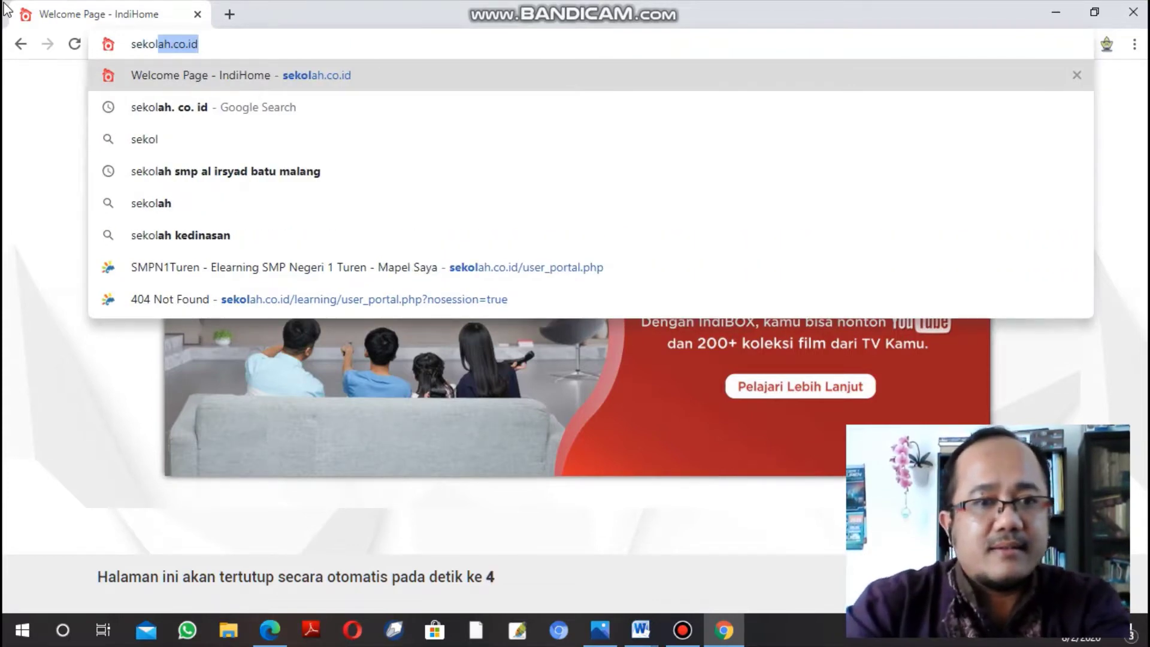
key("Right")
key("Return")
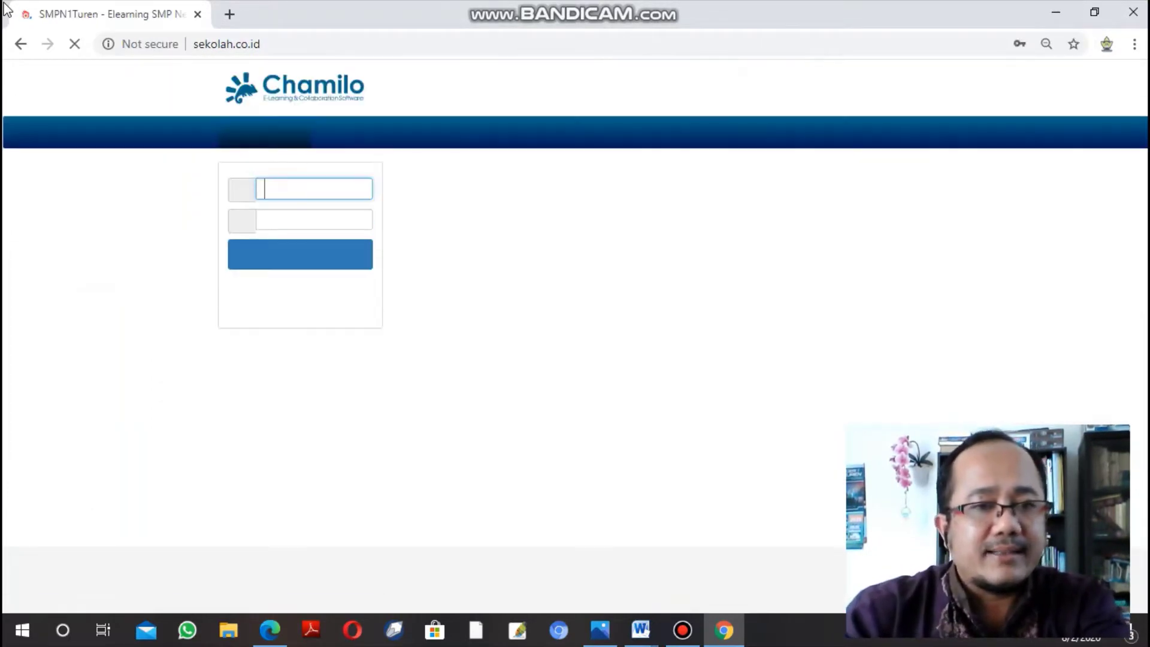
Log in to the Chamilo e-learning site with the saved user name and account password.
left_click(328, 190)
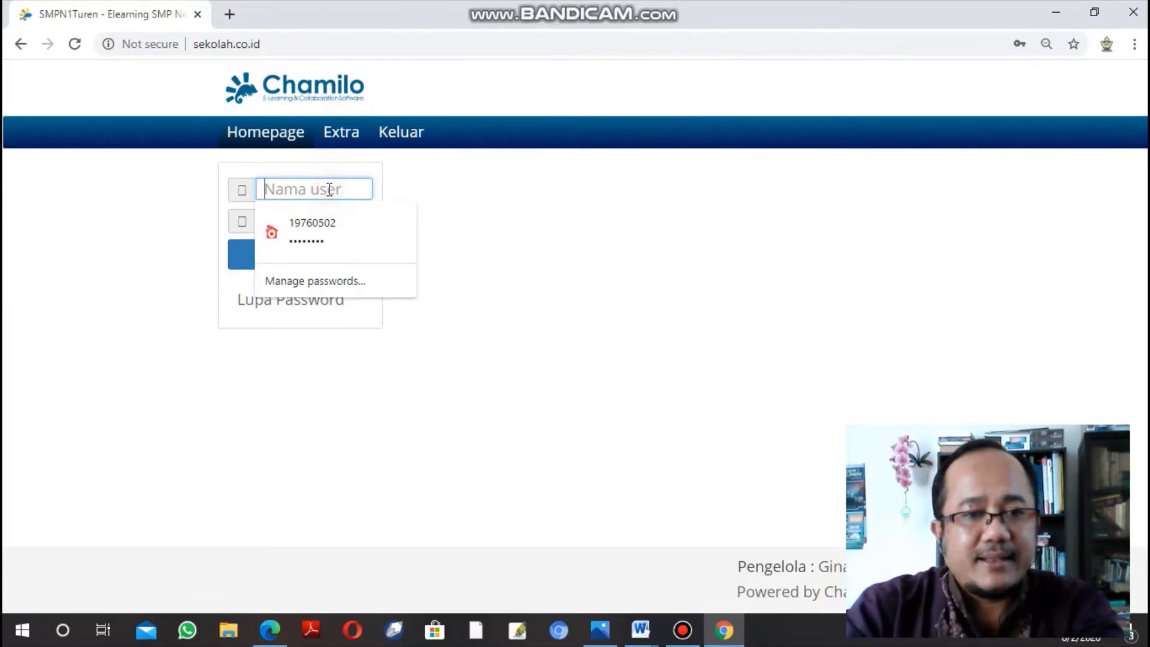
left_click(326, 223)
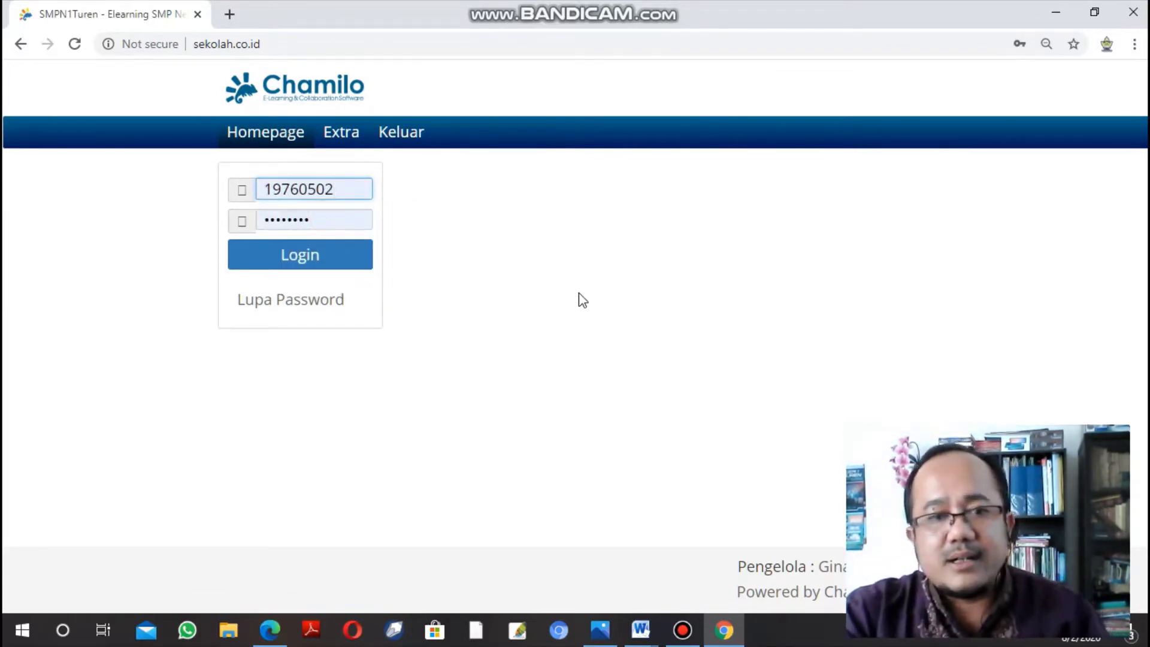
left_click(279, 271)
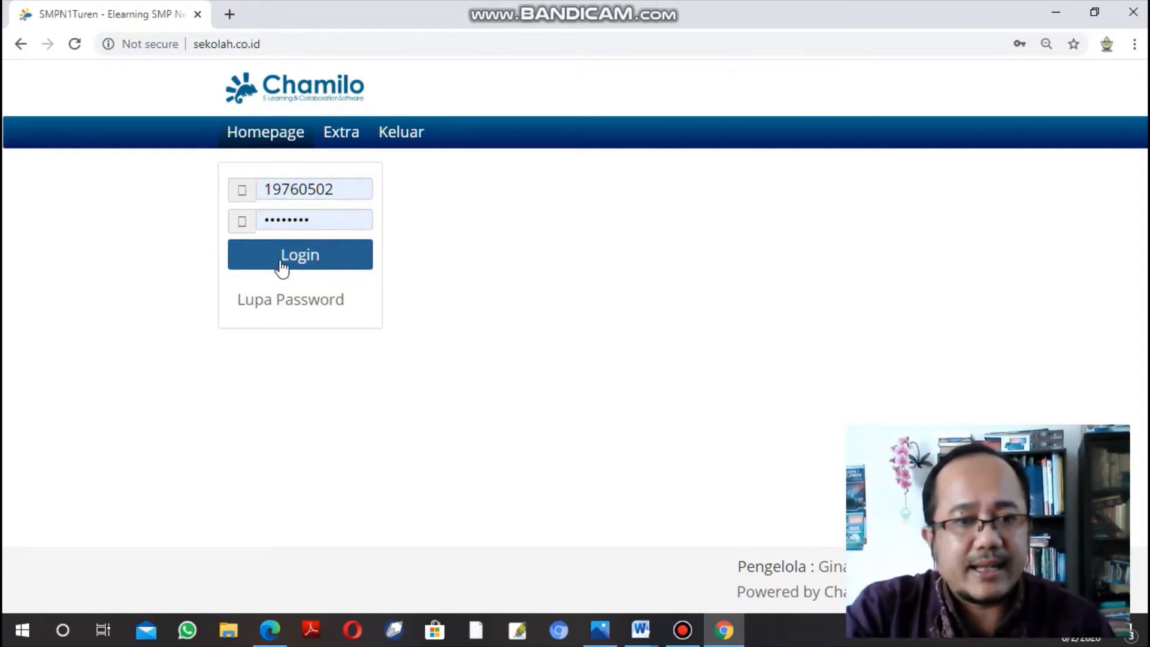
left_click(282, 267)
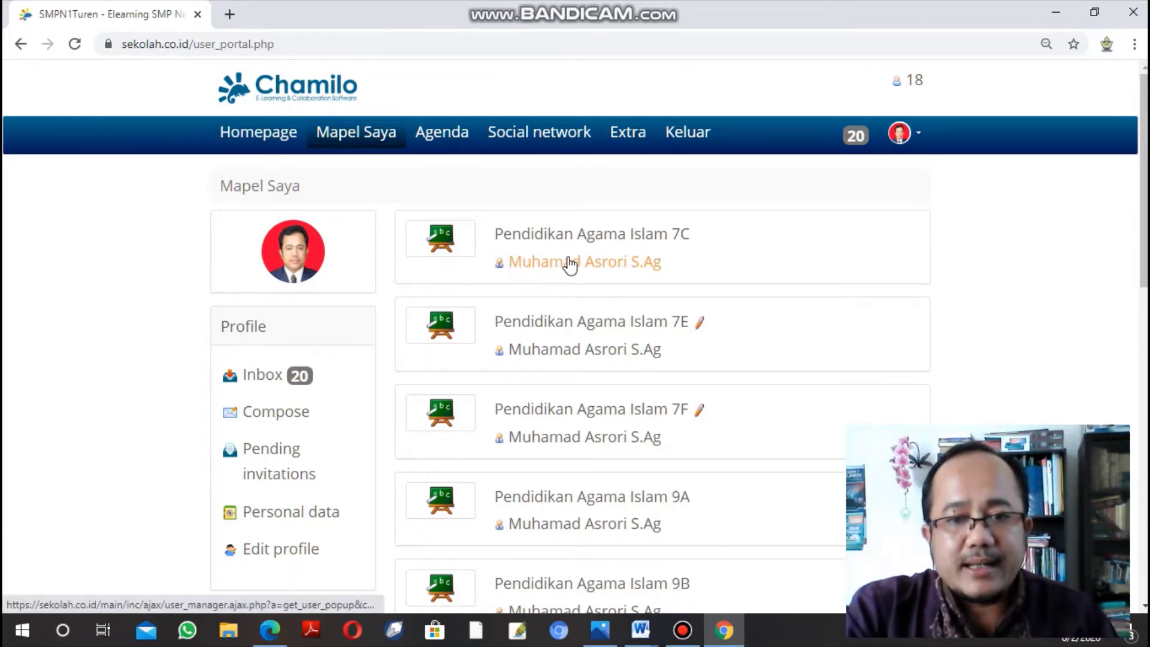
Look through the teacher's course list and open the course Pendidikan Agama Islam 9D.
scroll(584, 276, "down", 1)
scroll(623, 264, "up", 1)
scroll(624, 264, "down", 5)
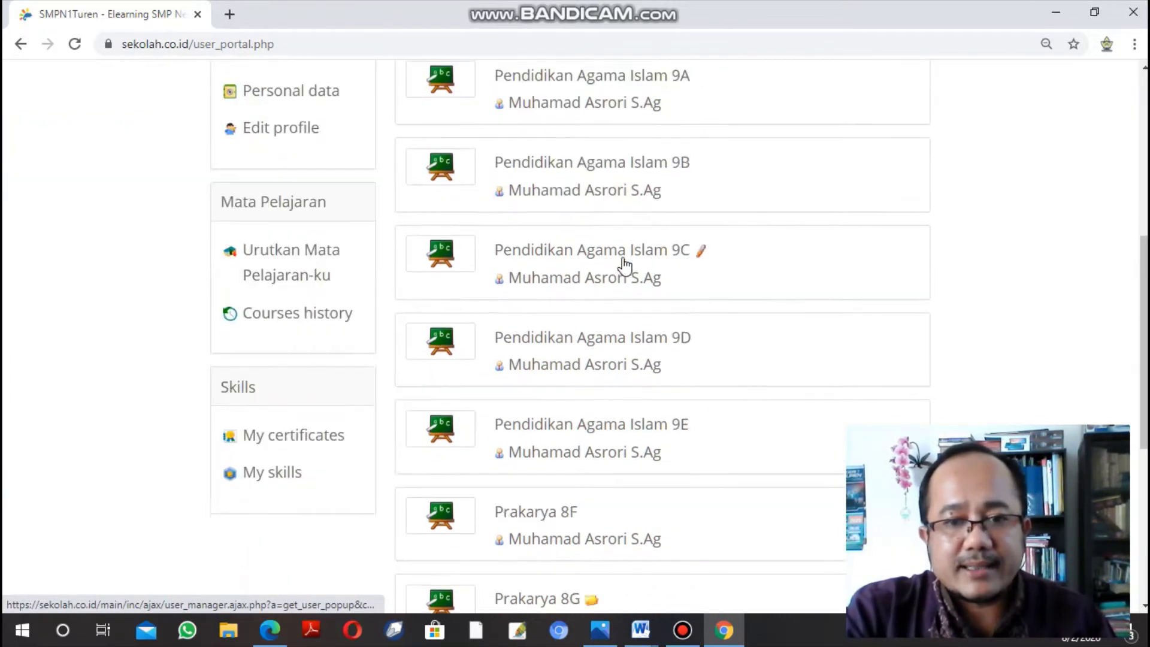
scroll(623, 264, "down", 4)
scroll(623, 264, "up", 11)
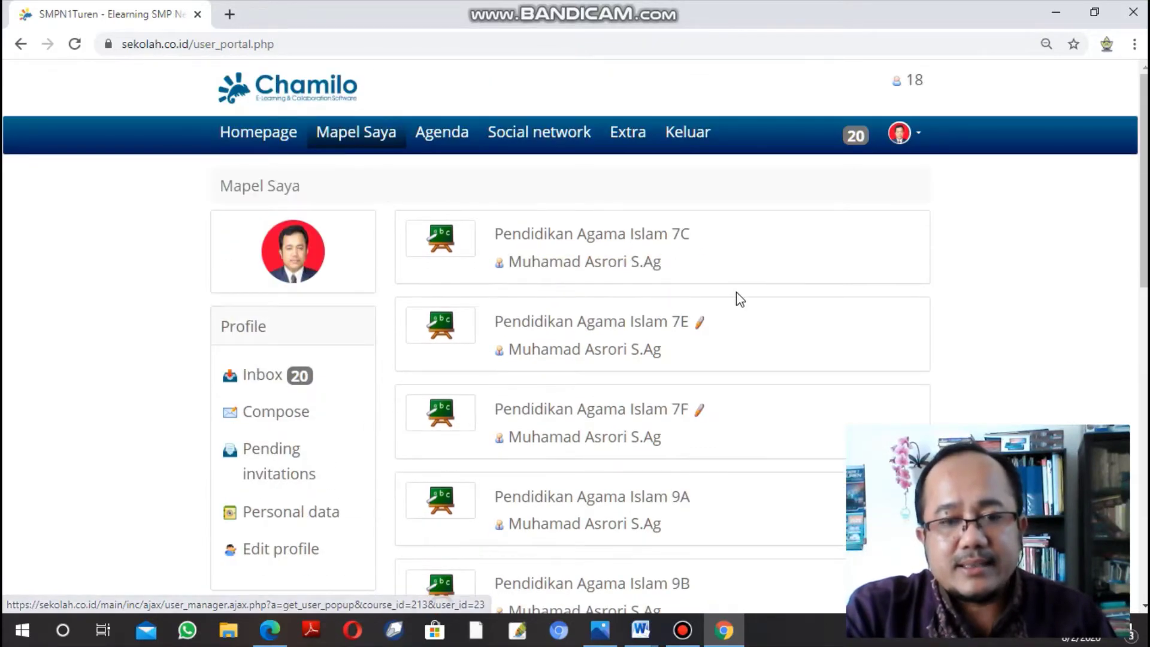
scroll(729, 295, "down", 3)
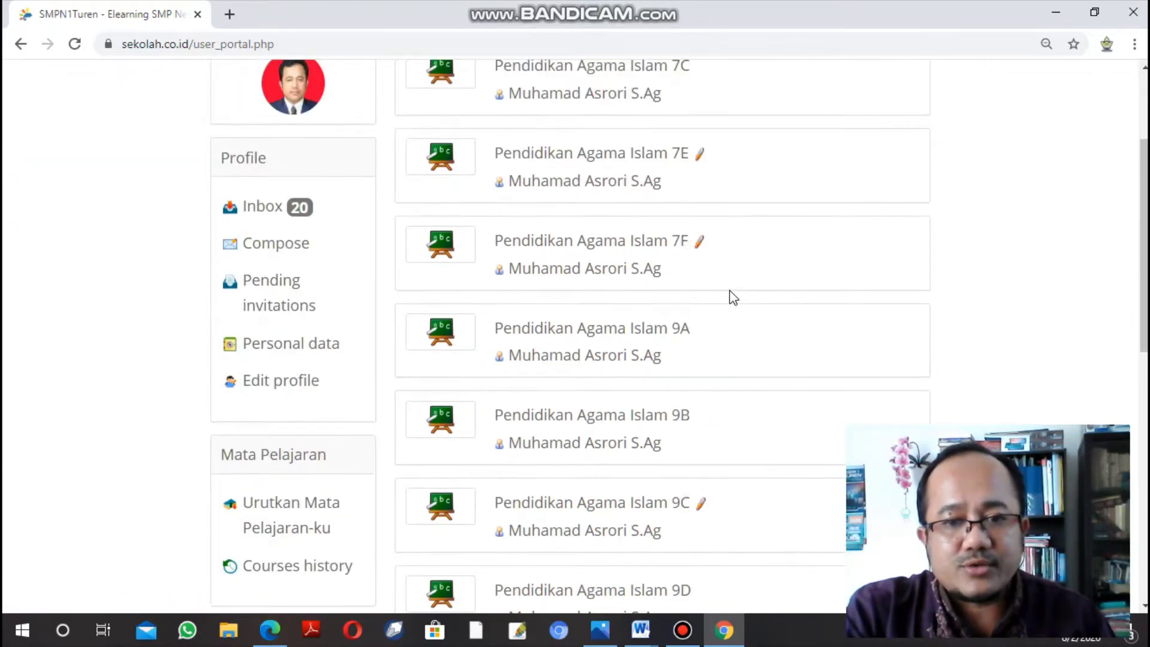
scroll(733, 297, "down", 1)
scroll(732, 297, "down", 1)
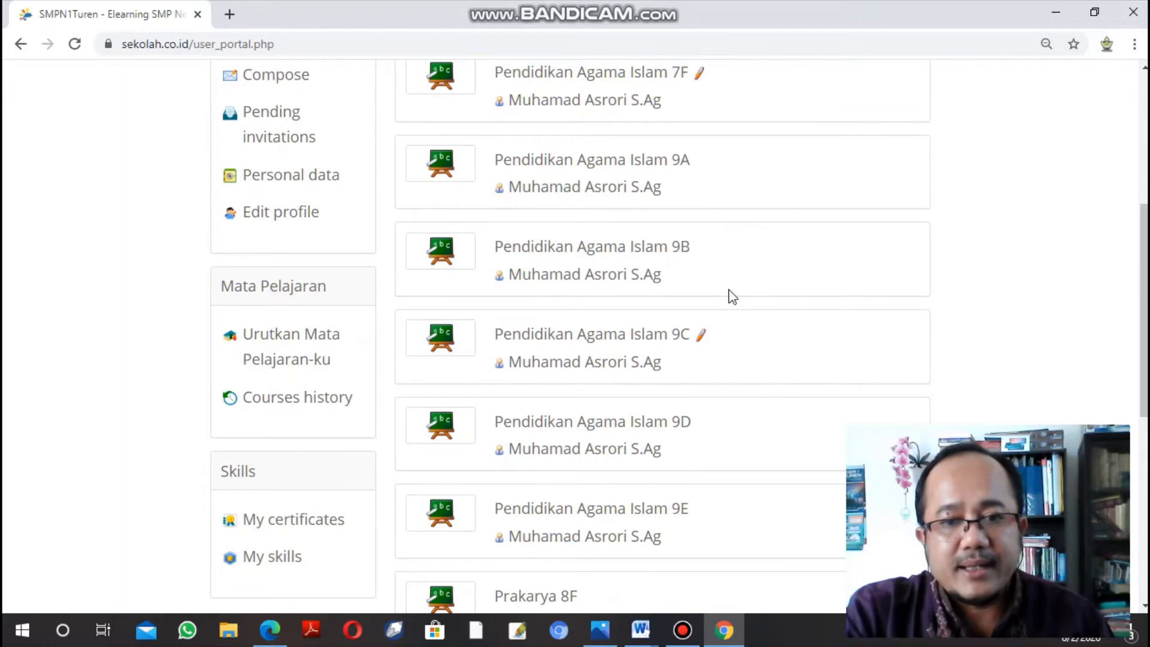
scroll(731, 295, "down", 3)
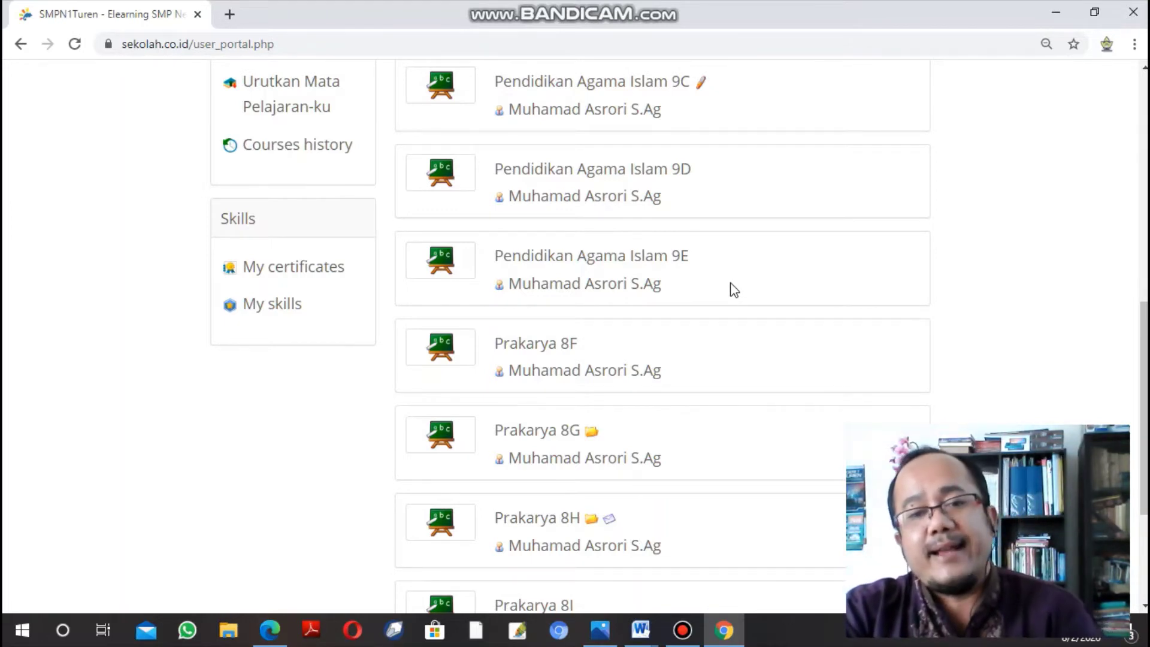
left_click(619, 172)
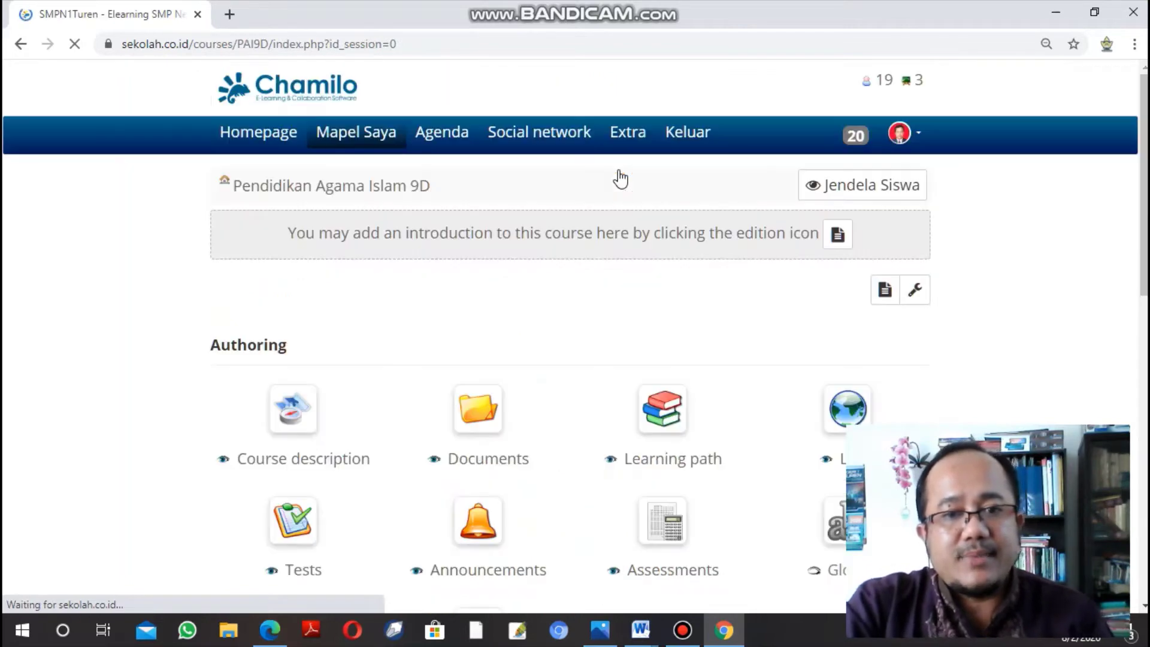
Look over the Authoring and Interaksi tools offered on the course's home page.
scroll(547, 267, "down", 3)
scroll(551, 267, "up", 1)
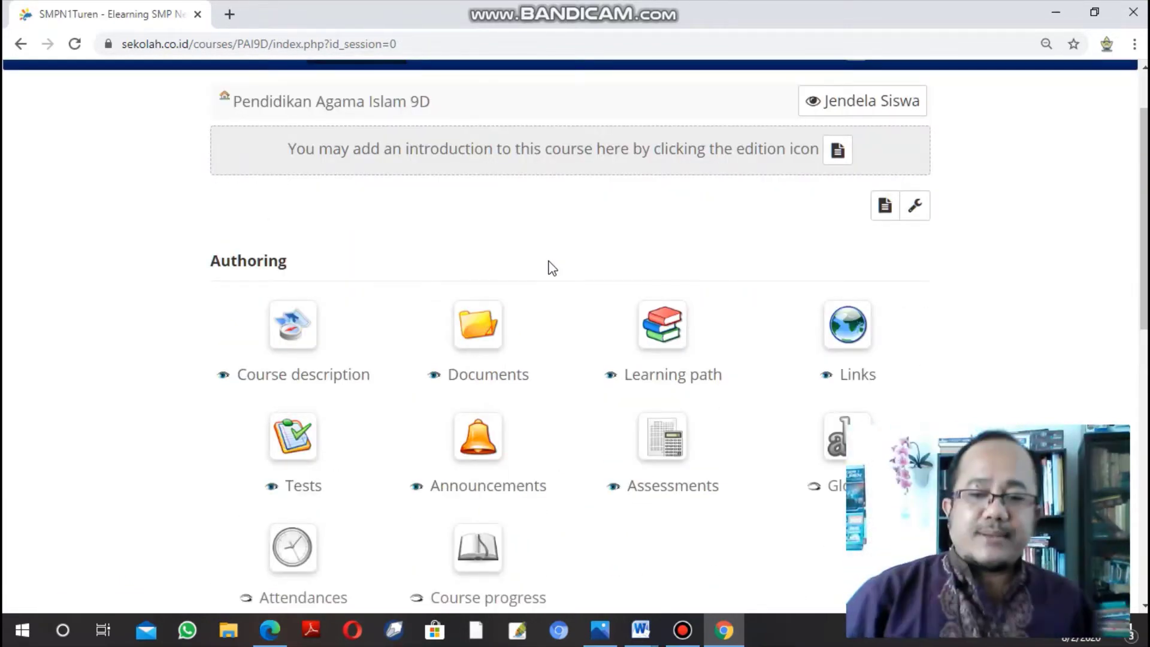
scroll(443, 328, "down", 4)
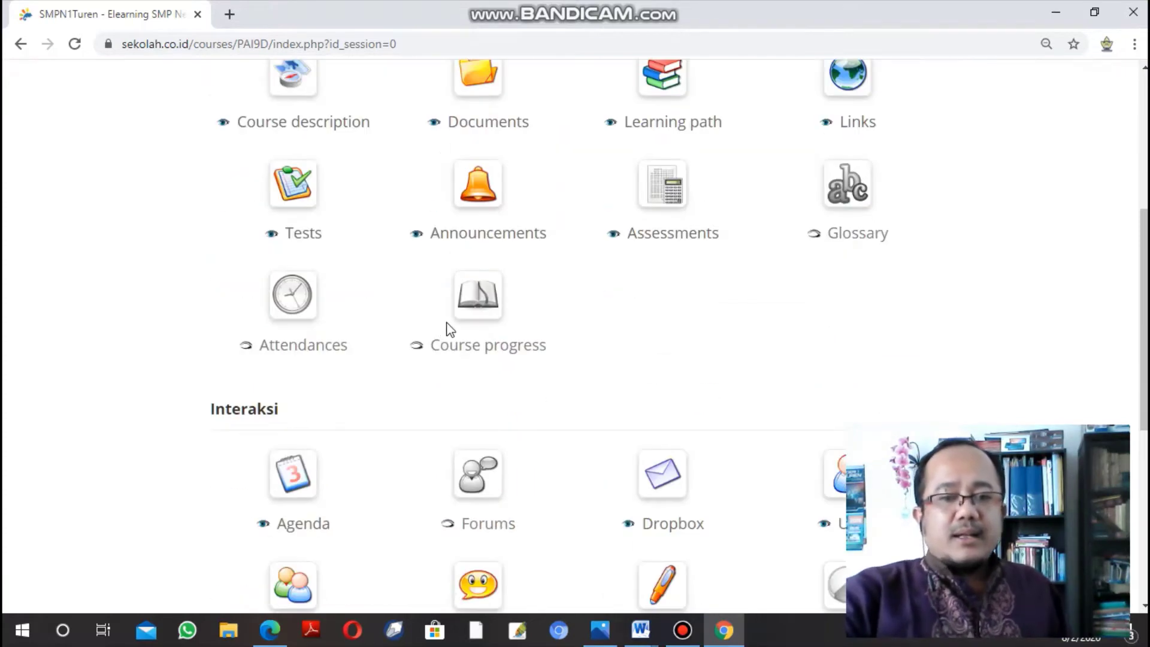
scroll(450, 328, "up", 3)
scroll(452, 325, "down", 2)
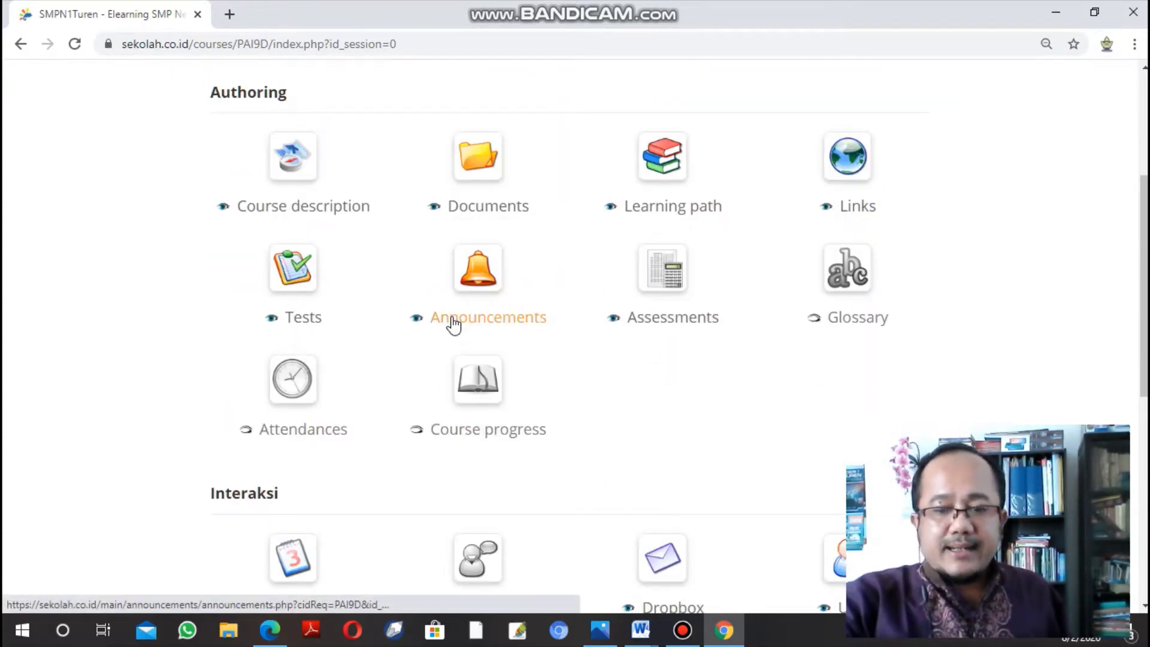
scroll(453, 323, "down", 1)
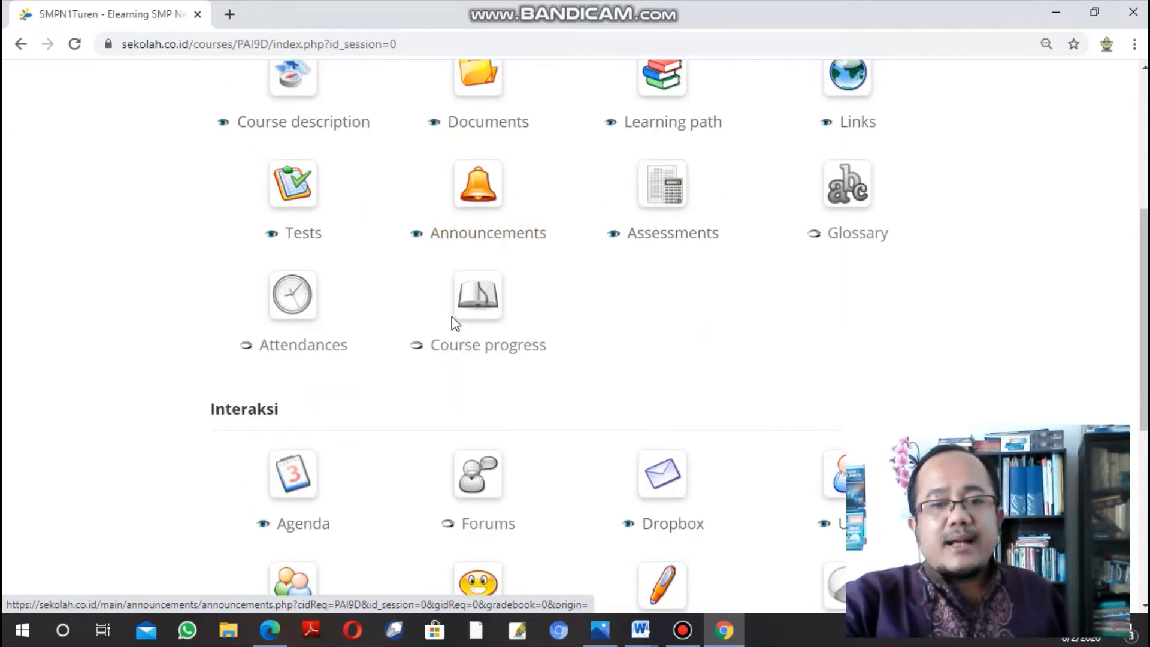
scroll(453, 324, "down", 2)
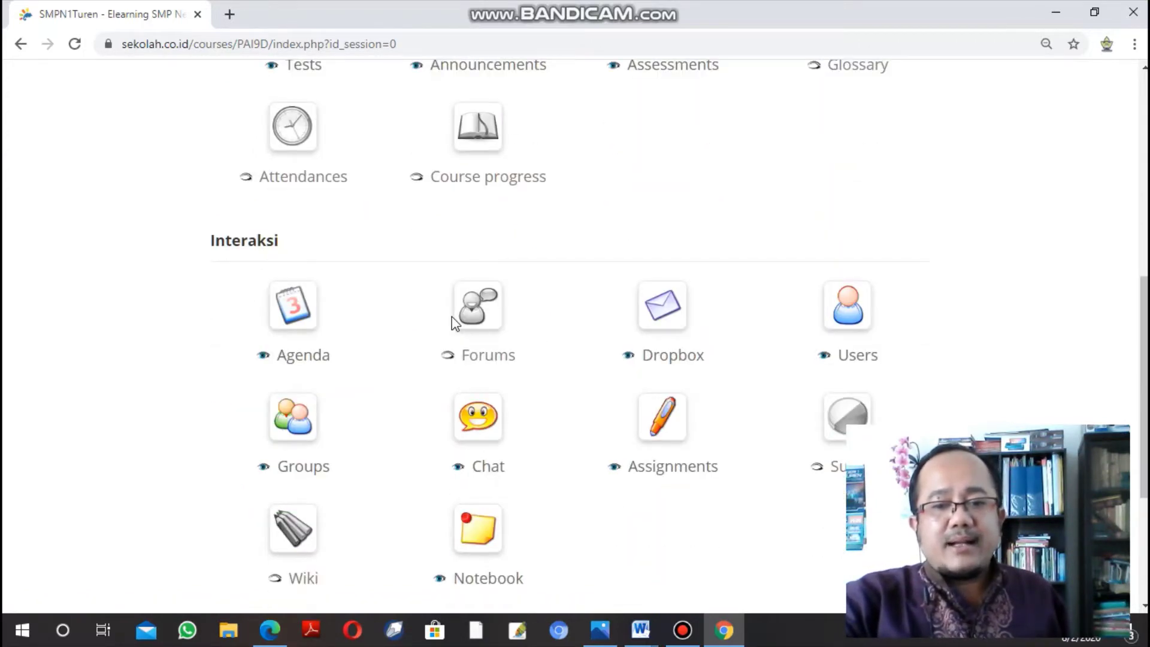
scroll(453, 324, "up", 2)
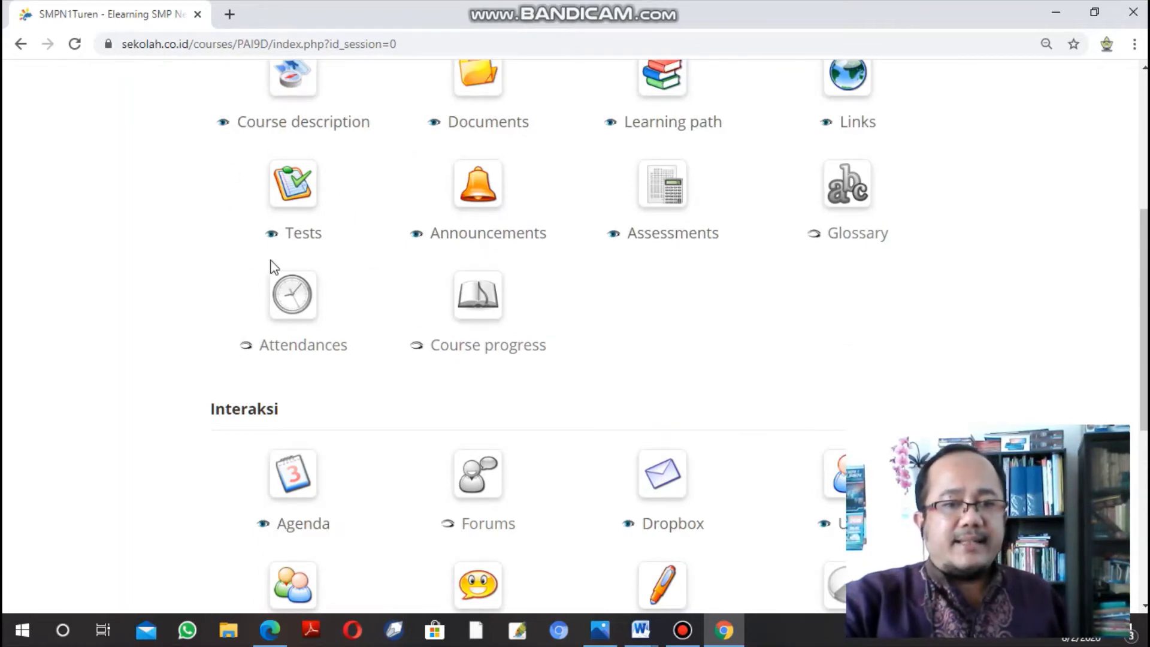
scroll(329, 178, "up", 2)
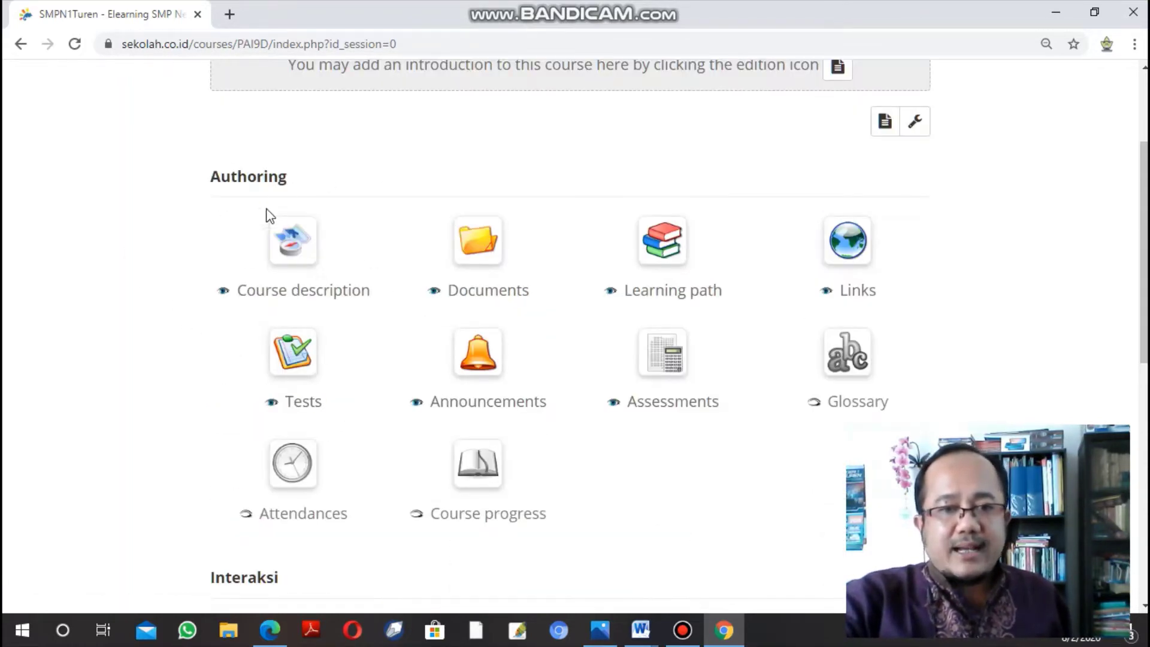
scroll(440, 333, "up", 2)
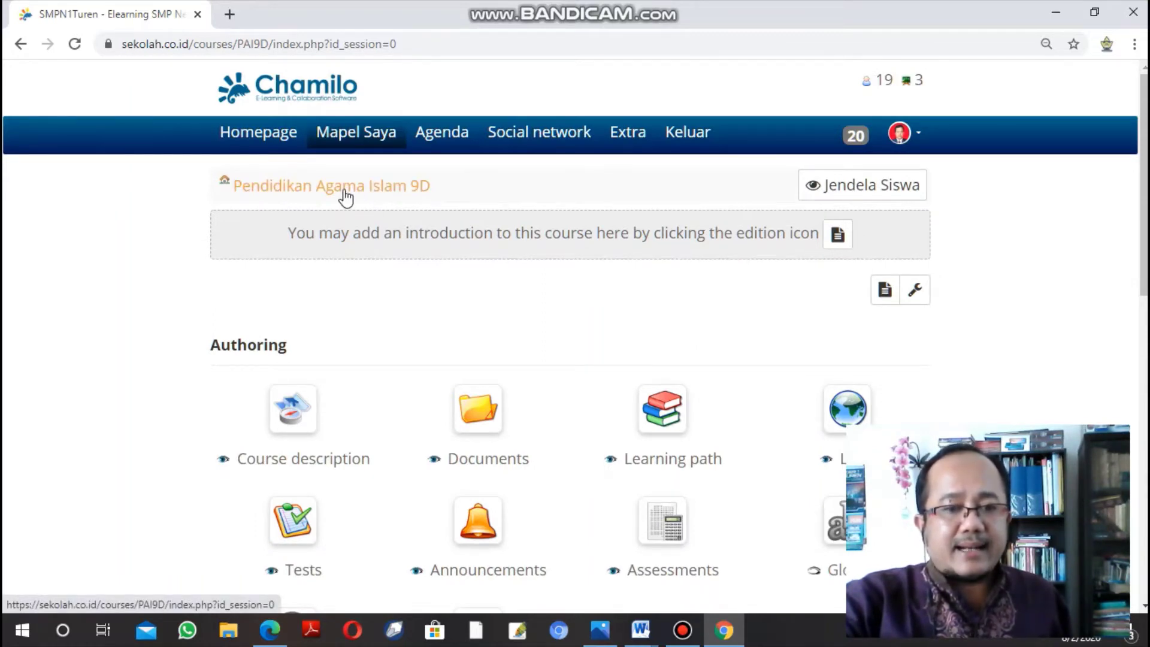
scroll(411, 336, "down", 3)
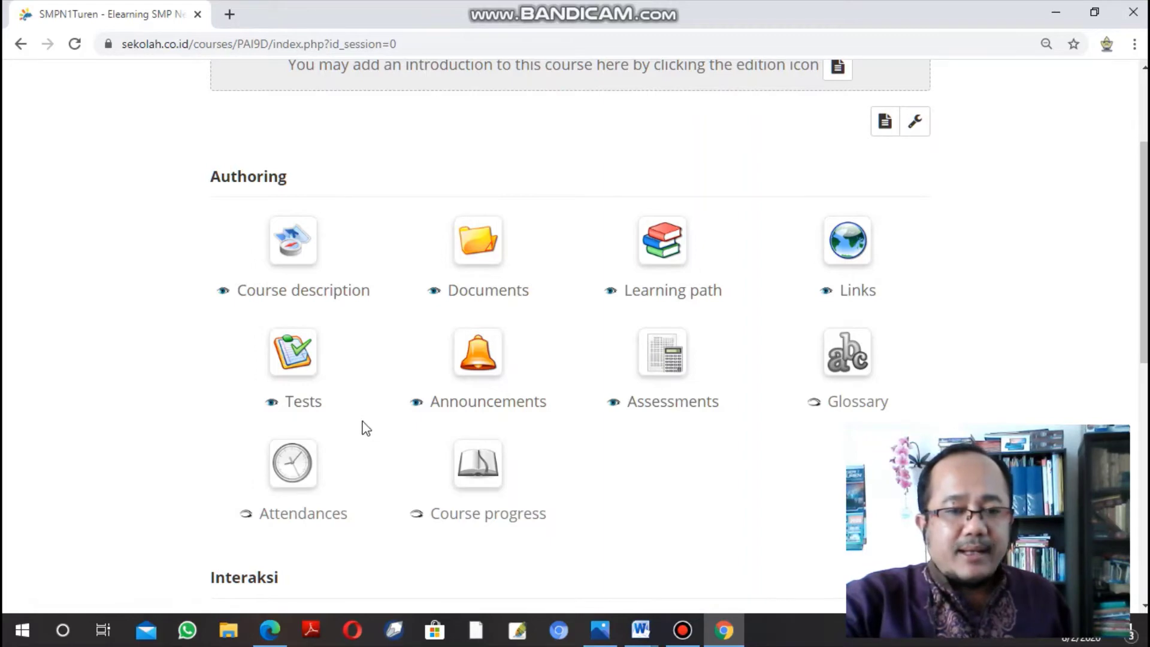
Open the course's Tests section and start creating a new exercise.
left_click(306, 408)
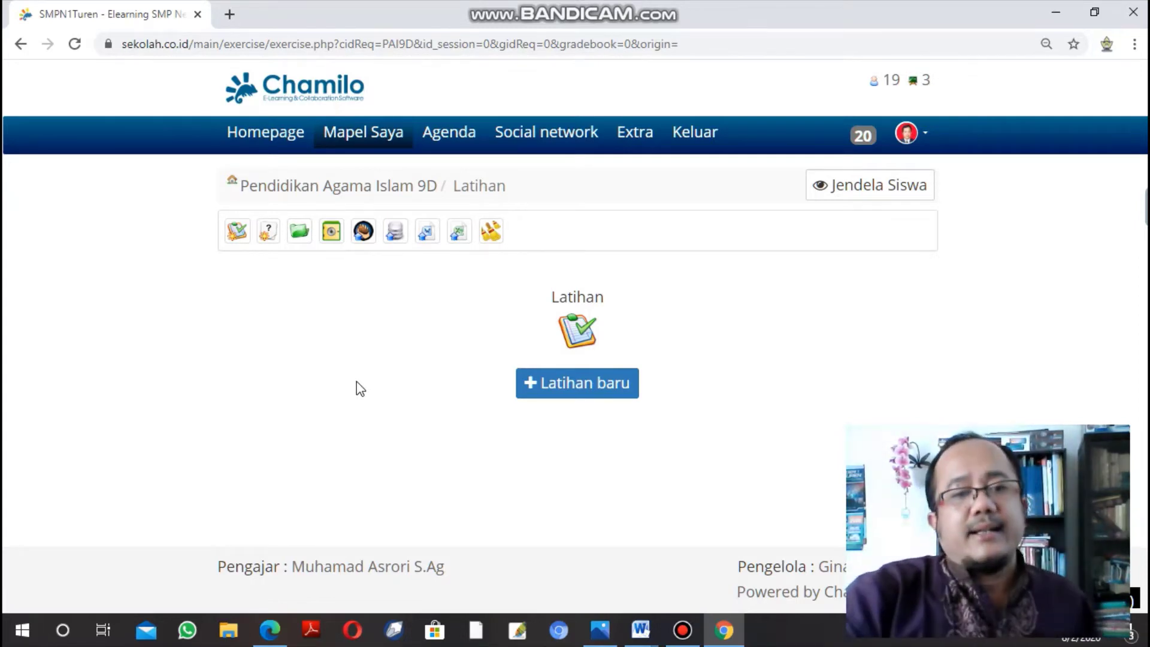
left_click(237, 234)
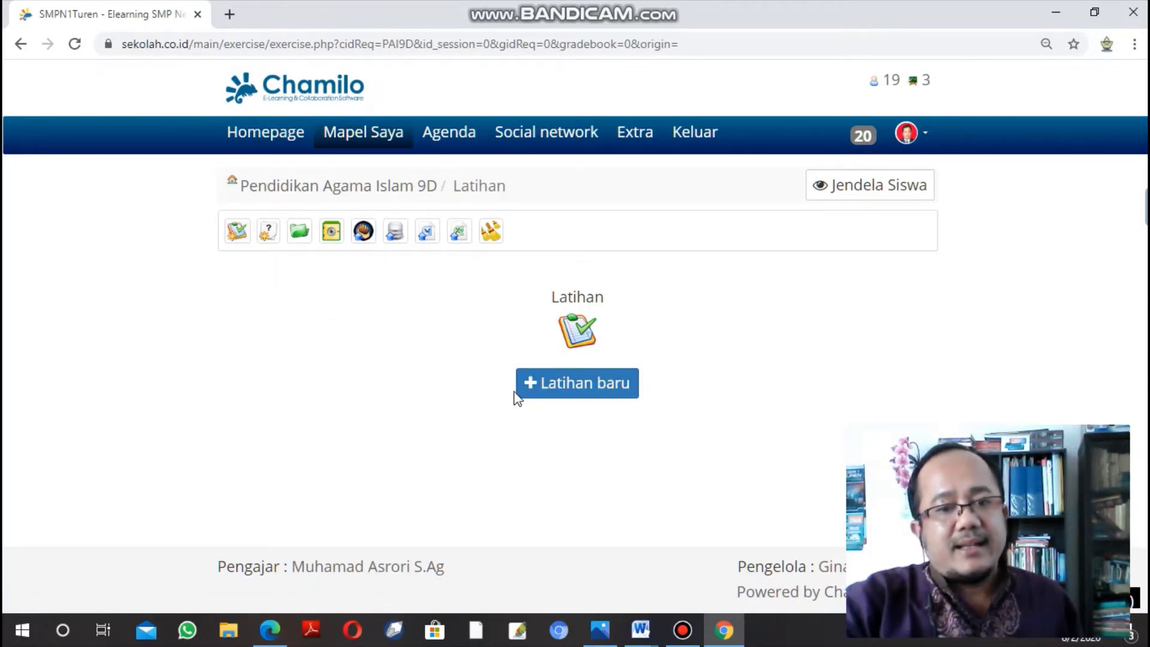
left_click(237, 240)
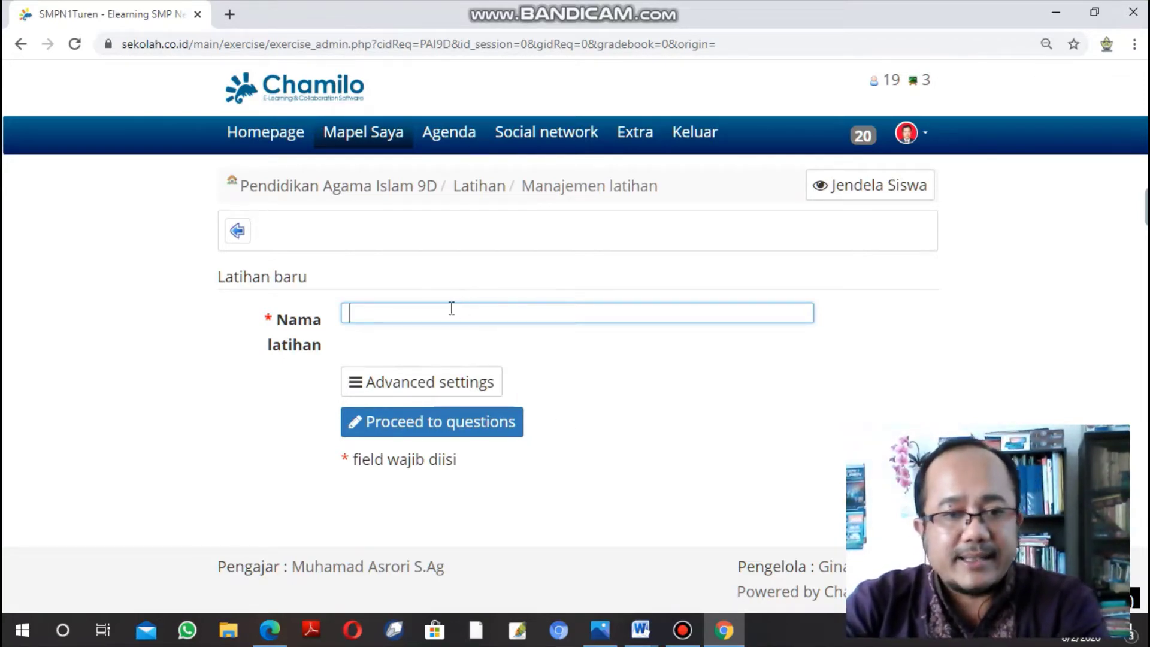
Name the new exercise "Uji Kompetensi Bab 1 Iman Kepada Hari Akhir" and proceed to its questions.
type("L")
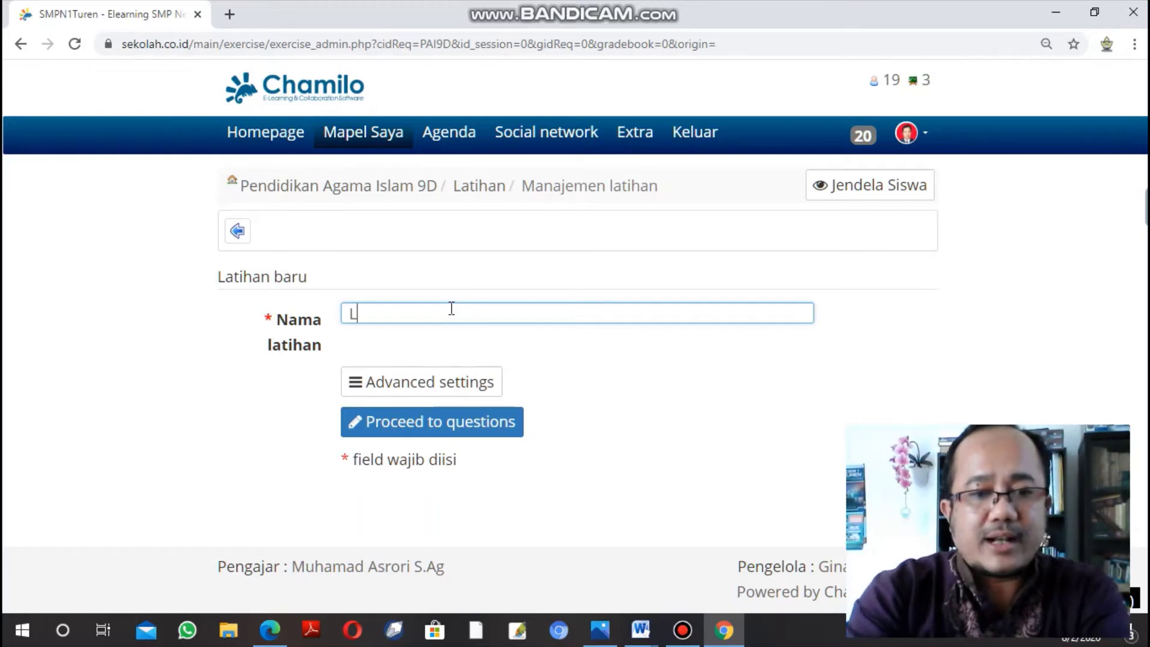
key("BackSpace")
type("U")
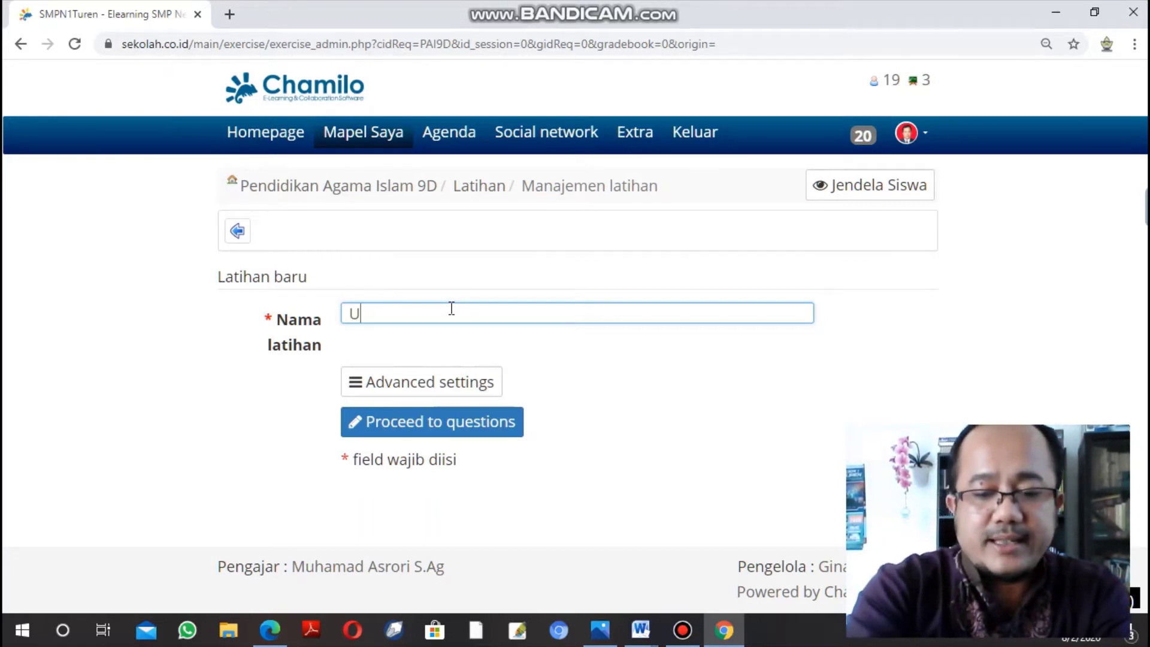
type("ji Kompetensi ")
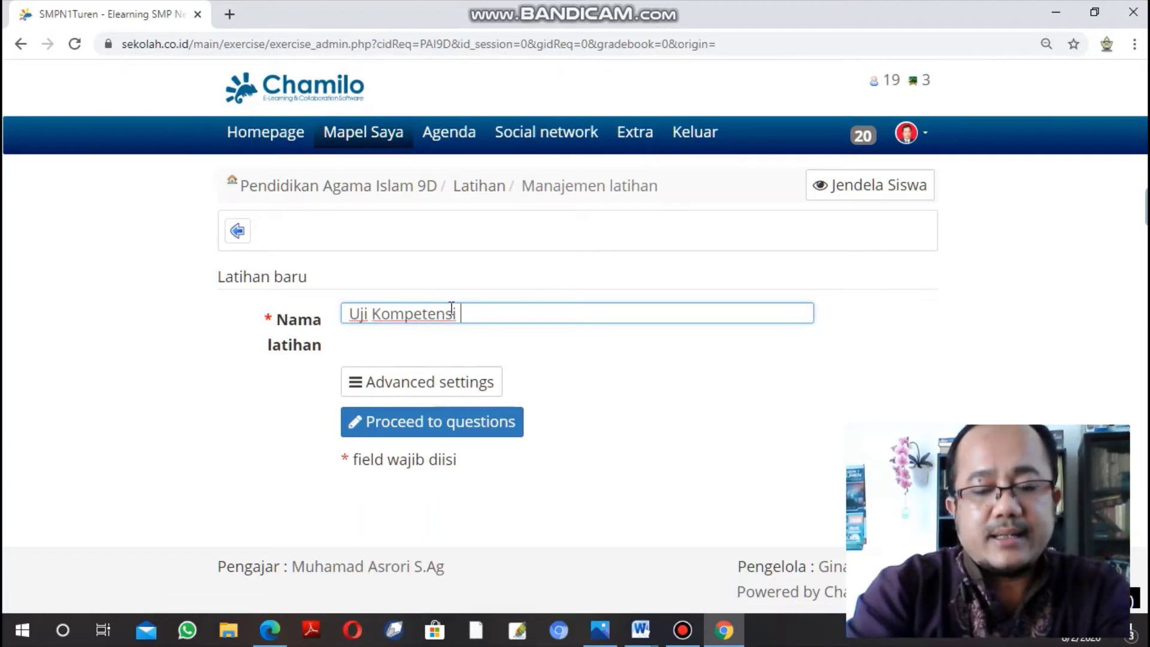
type("Bab 1 ")
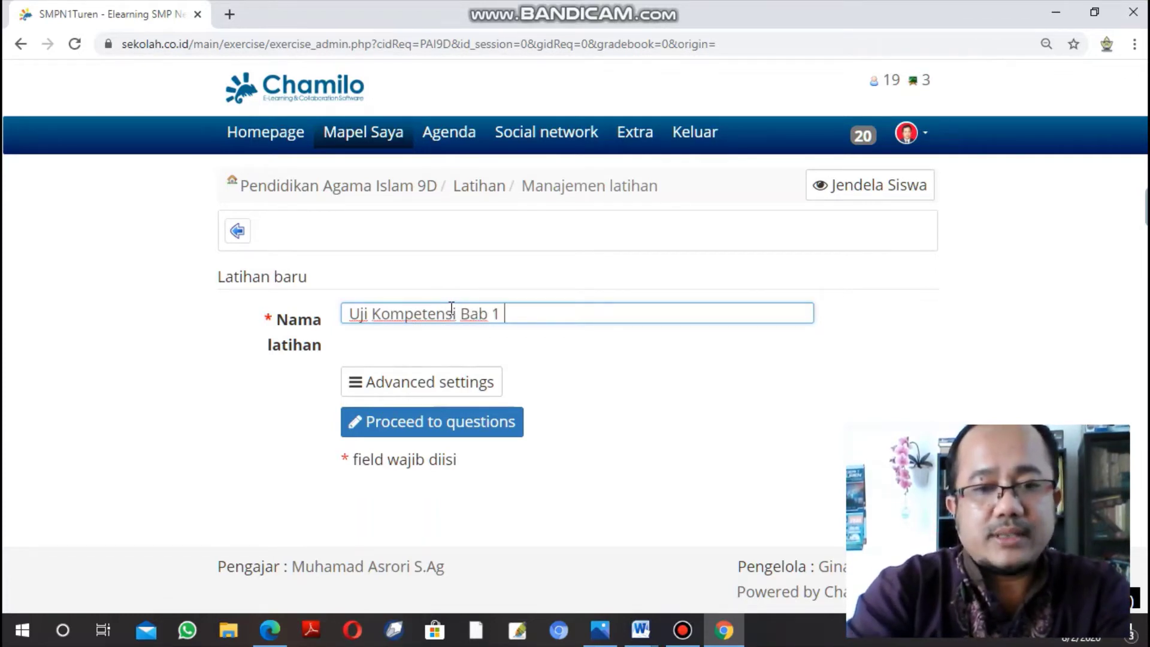
type("Iman Kepa")
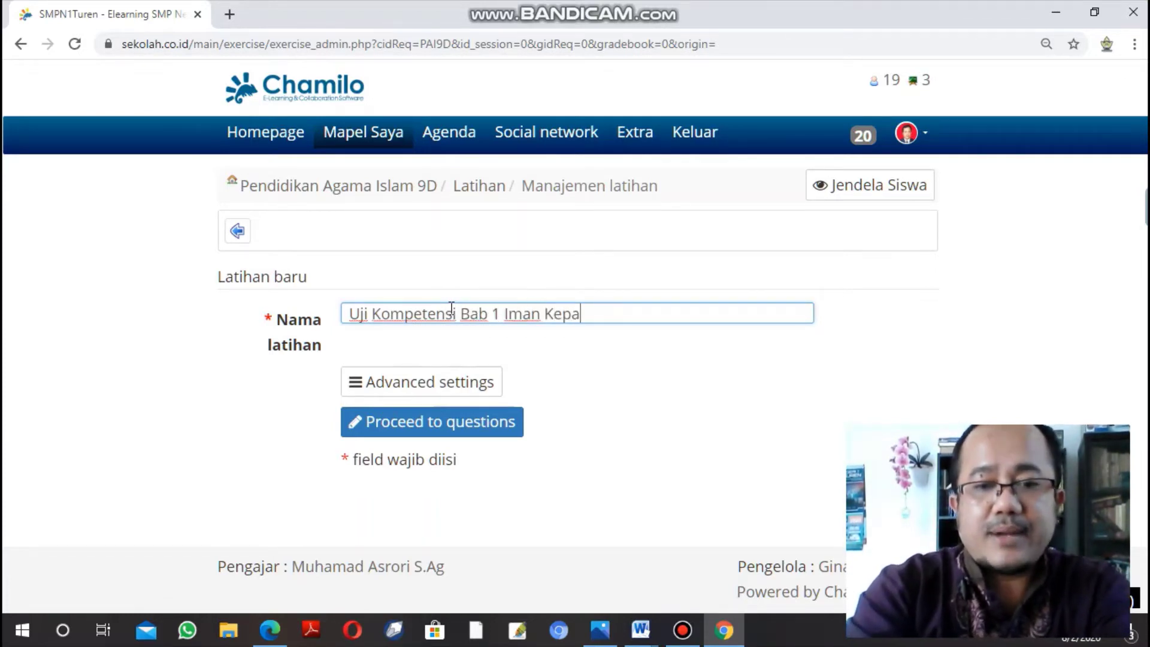
type("da Hari Ak")
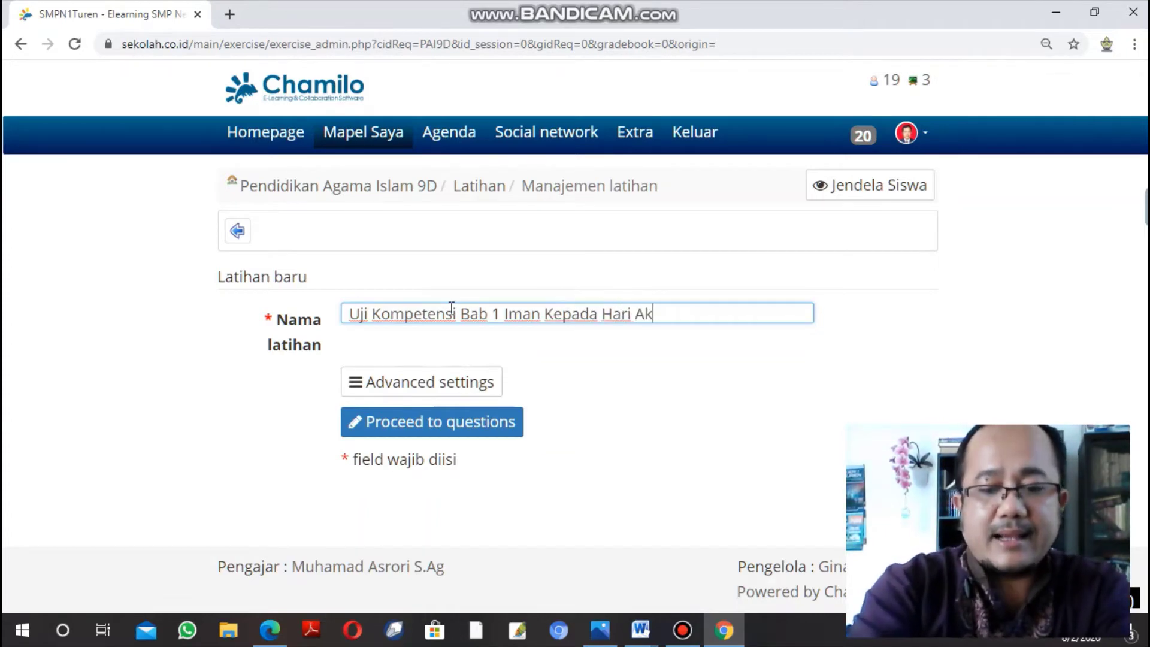
type("hir")
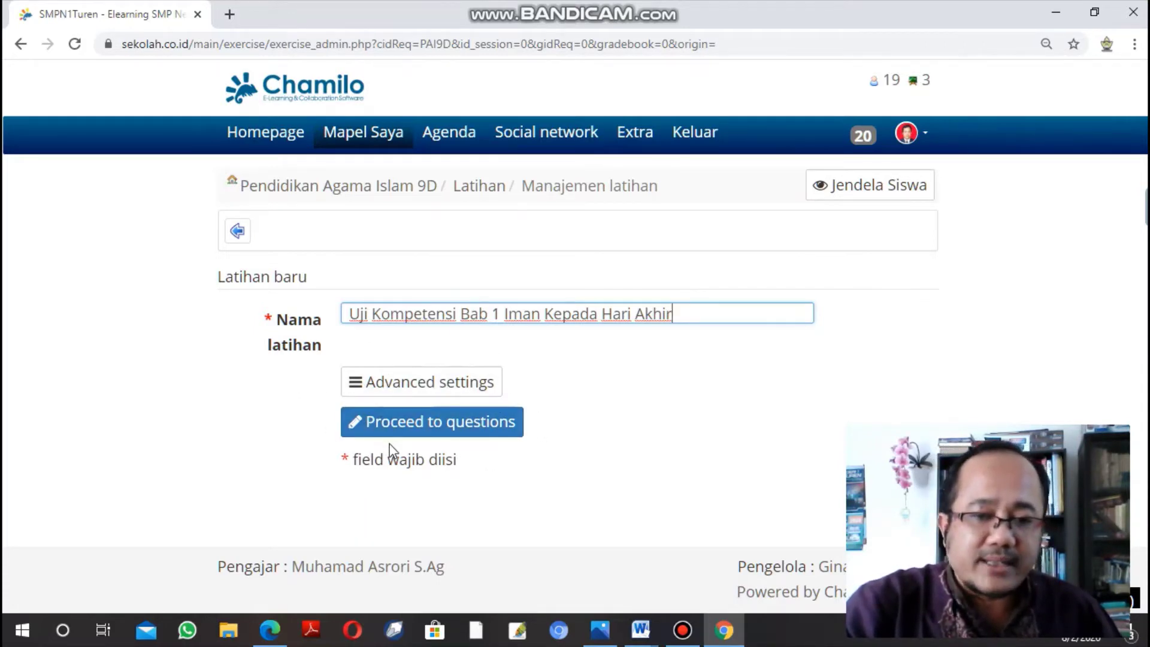
left_click(421, 436)
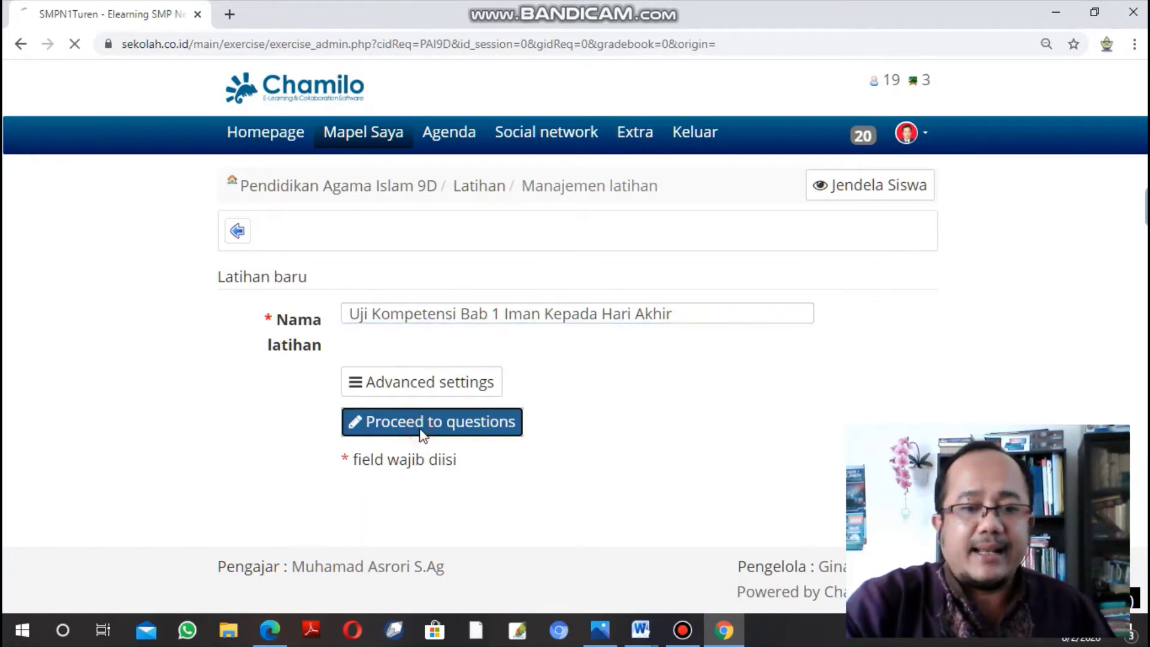
Start adding a Multiple answer question, Pilihan berganda (Jawaban ganda), to the test.
scroll(402, 413, "down", 1)
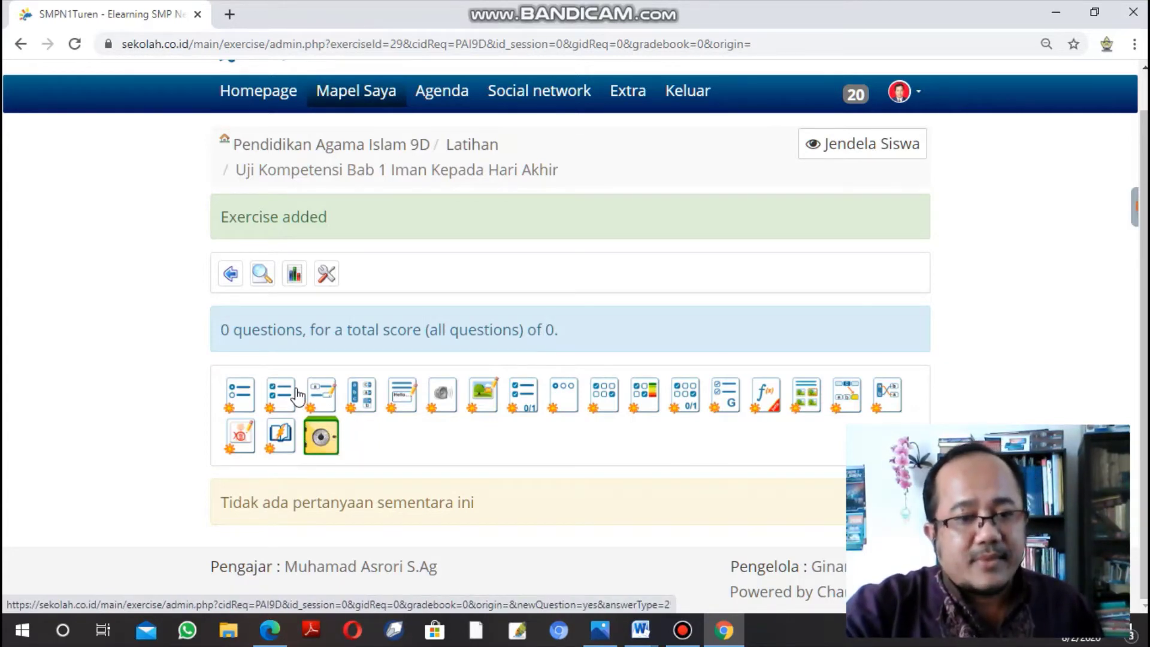
key("ctrl+plus")
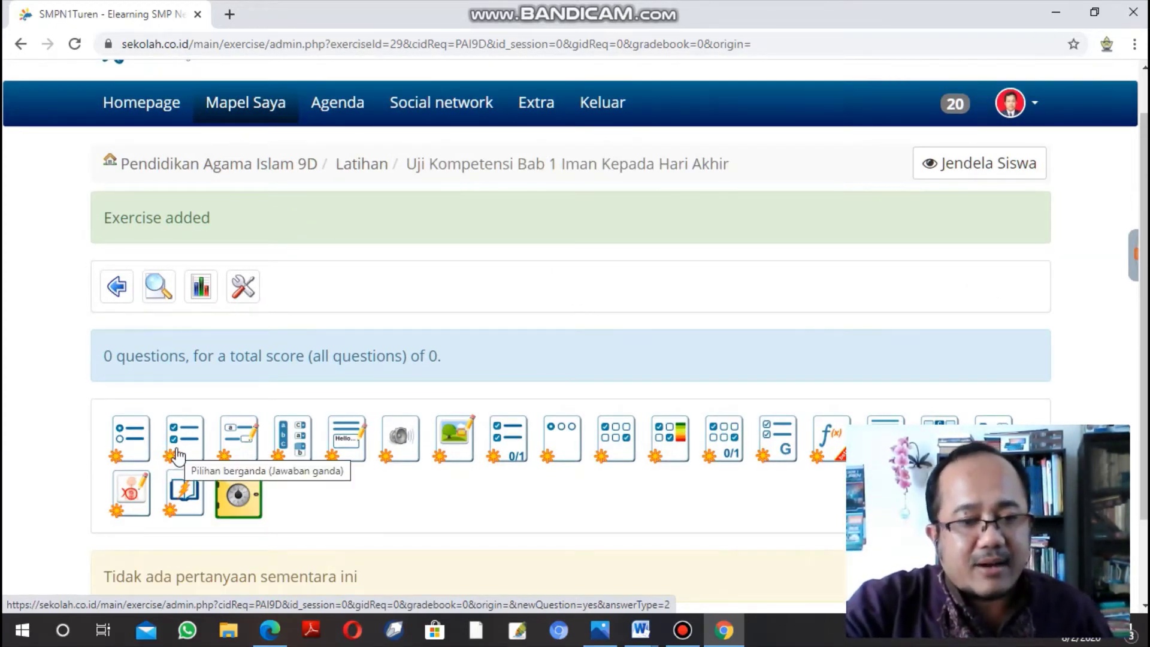
key("ctrl+minus")
key("ctrl+minus")
key("ctrl+minus")
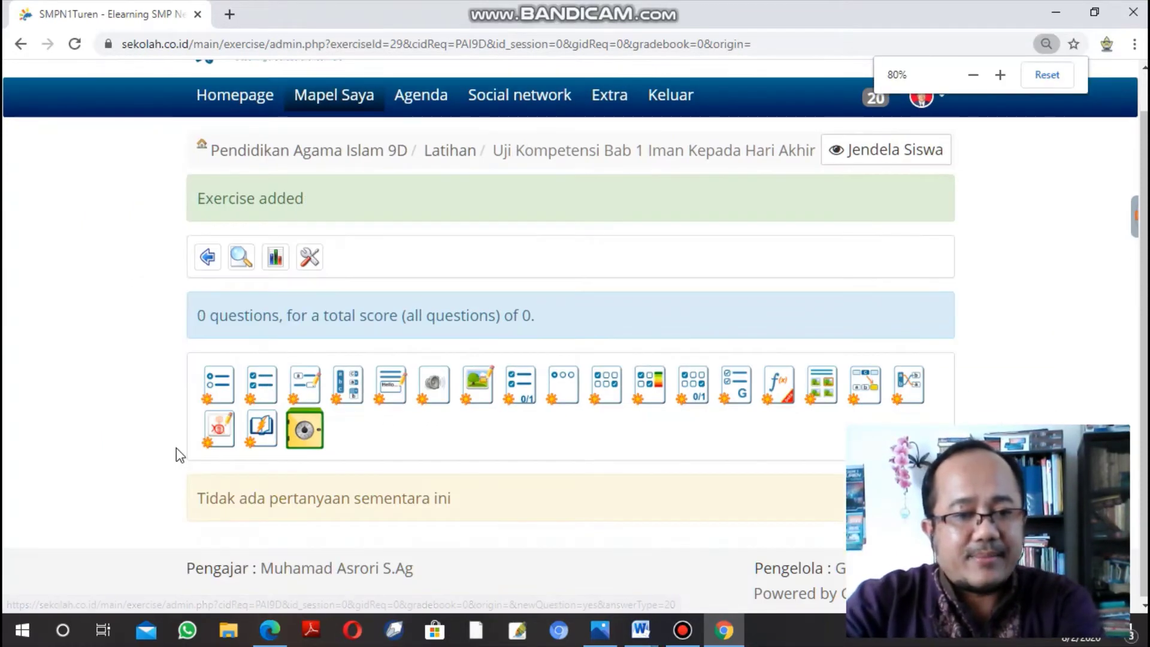
left_click(275, 404)
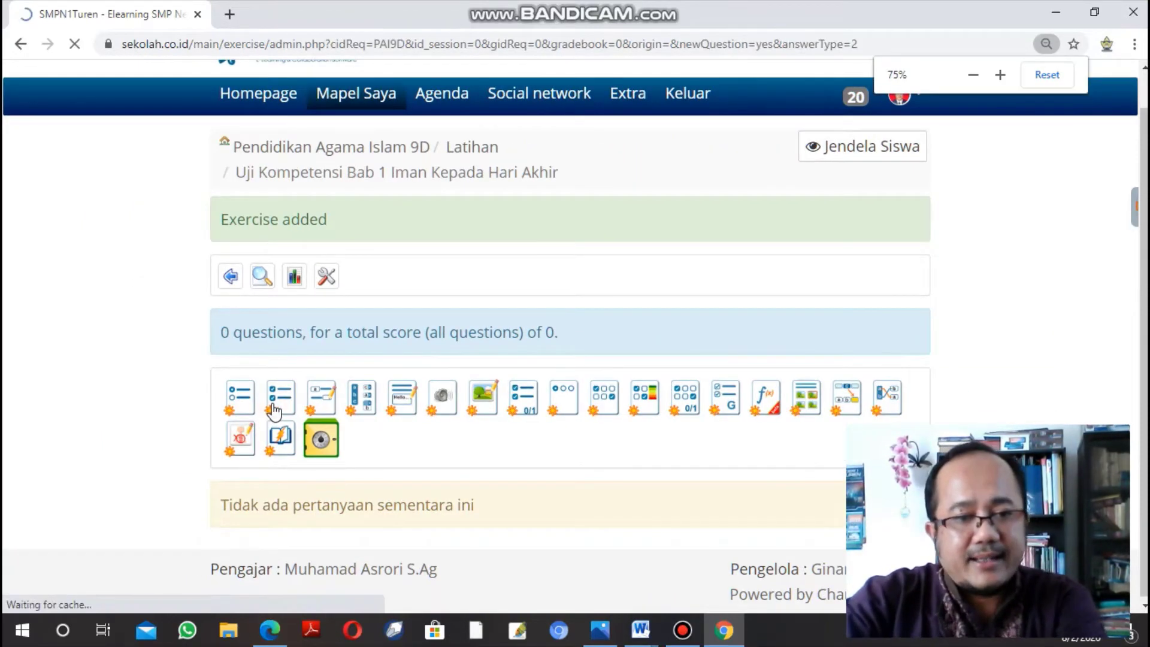
scroll(397, 401, "down", 4)
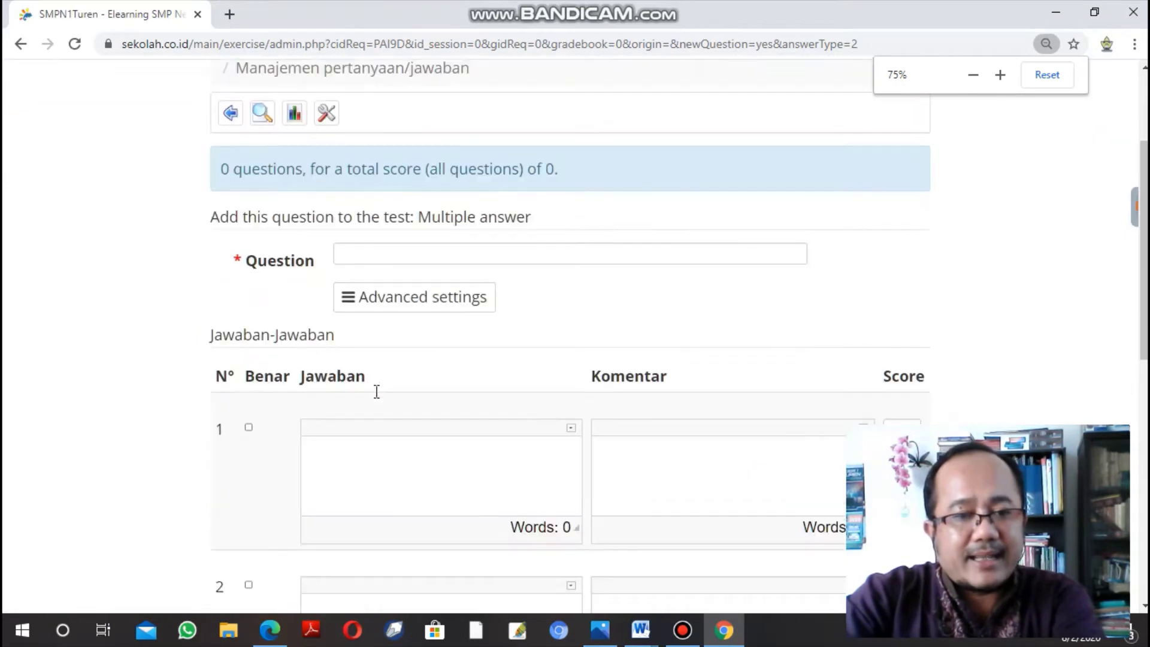
scroll(401, 288, "down", 2)
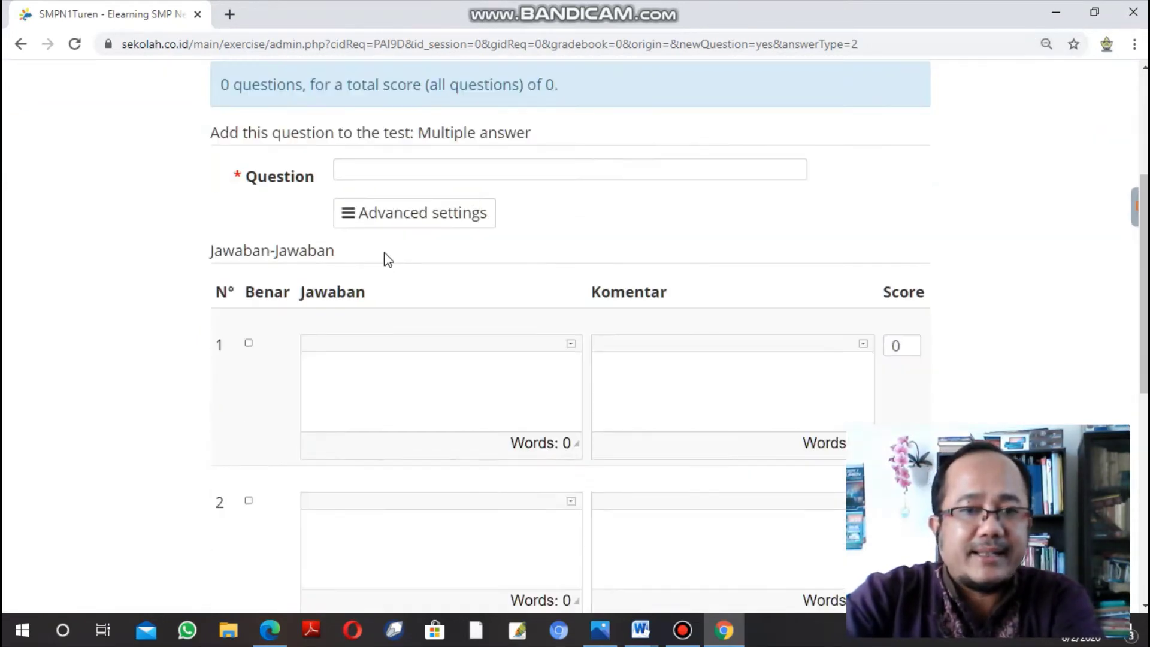
scroll(386, 255, "up", 3)
scroll(386, 248, "down", 2)
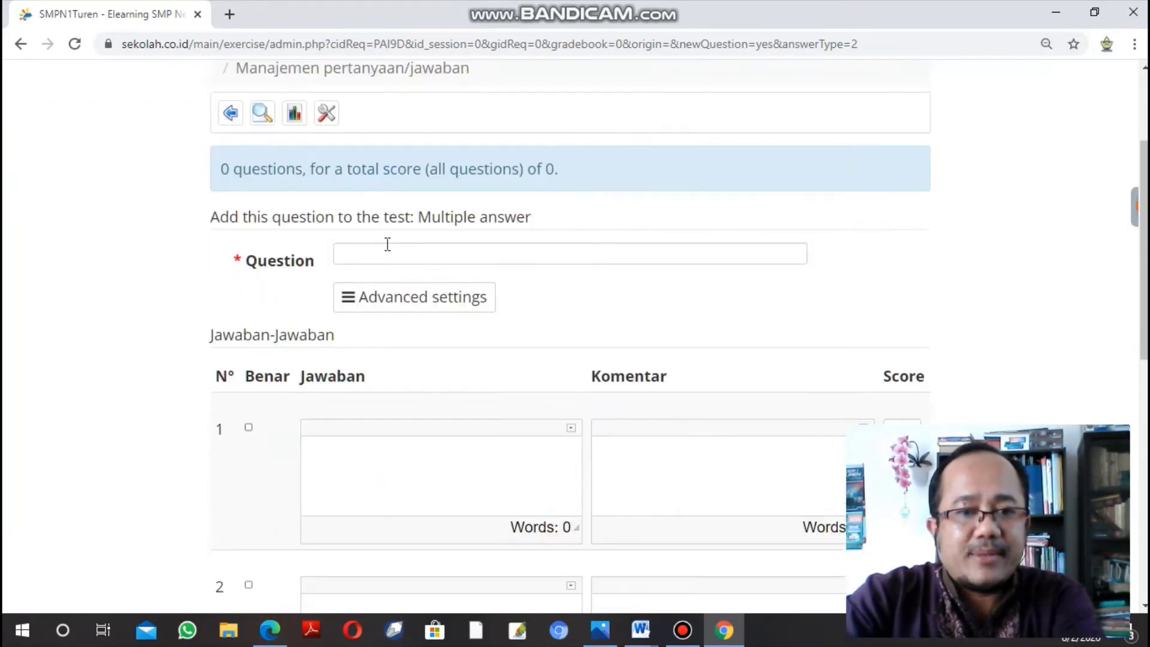
Switch to the UJI KOMPETENSI document in Word and copy question 1's text, "Arti hari Kiamat menurut istilah tercakup di bawah ini, kecuali ....".
left_click(383, 252)
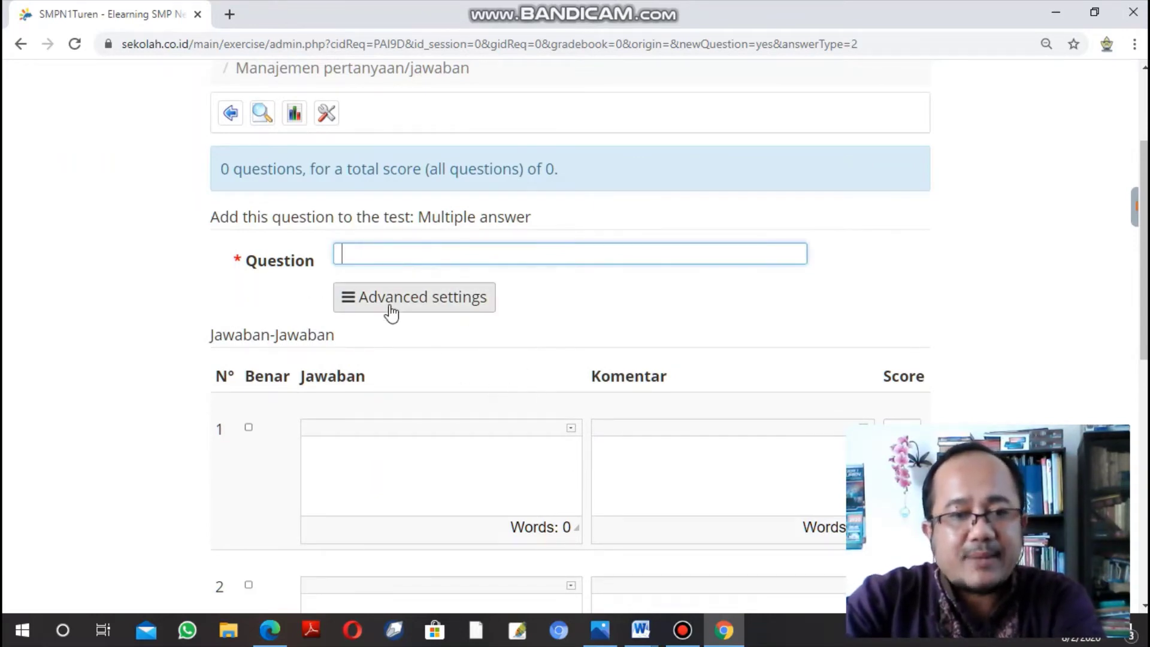
left_click(642, 637)
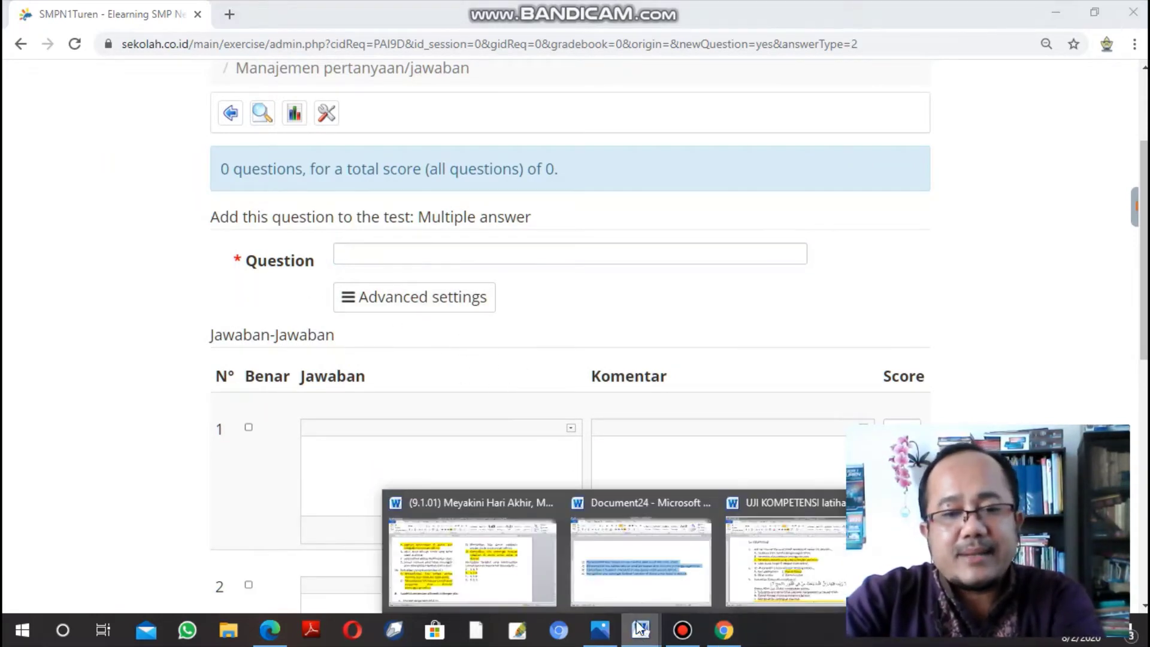
left_click(756, 553)
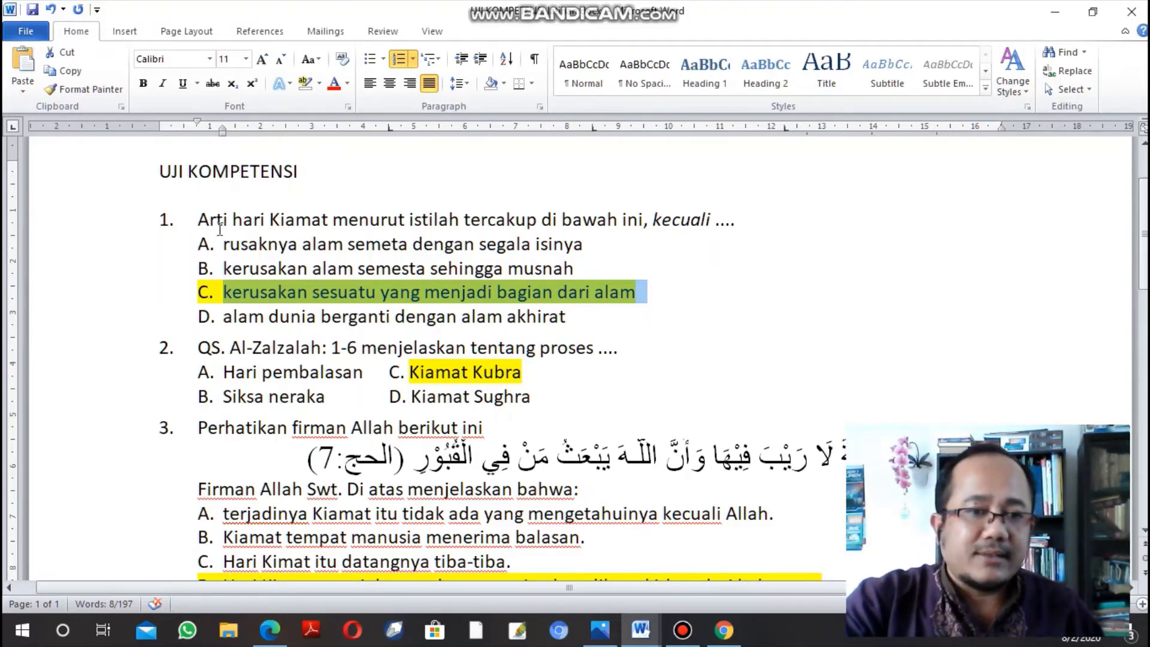
left_click(196, 219)
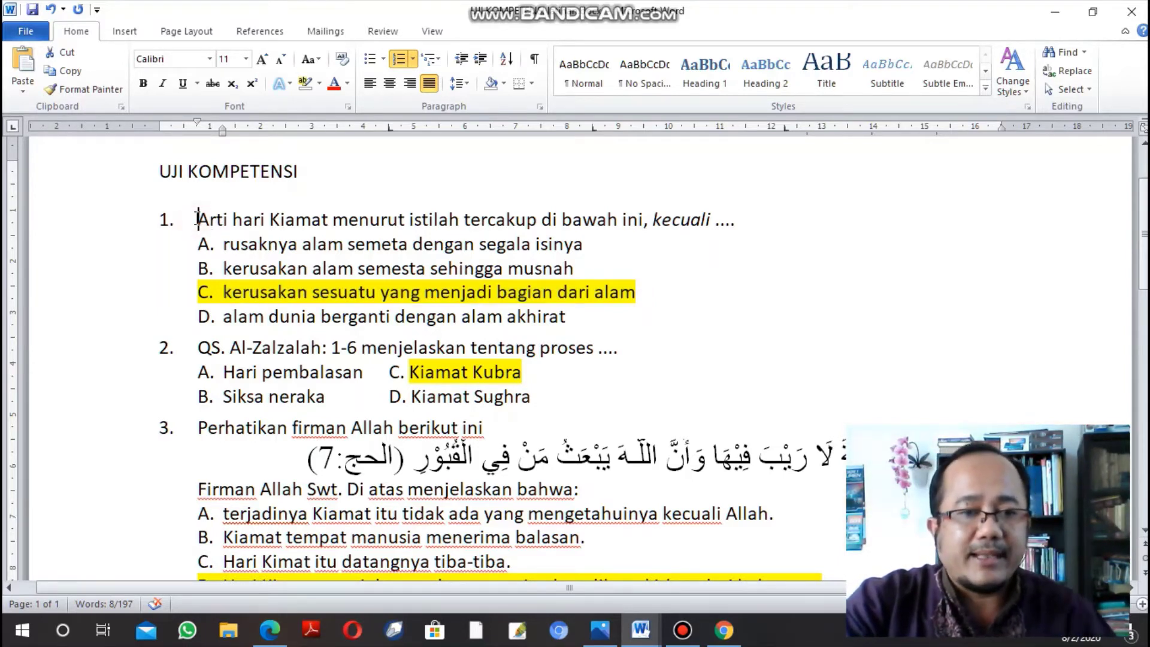
left_click_drag(196, 219, 731, 227)
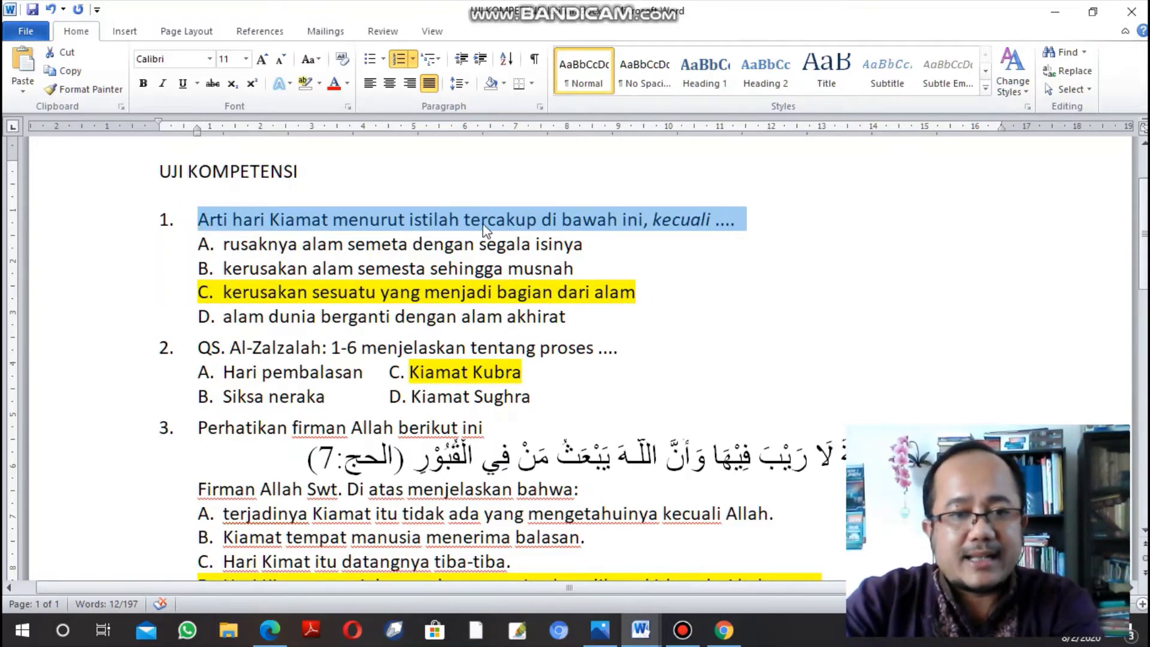
left_click(79, 72)
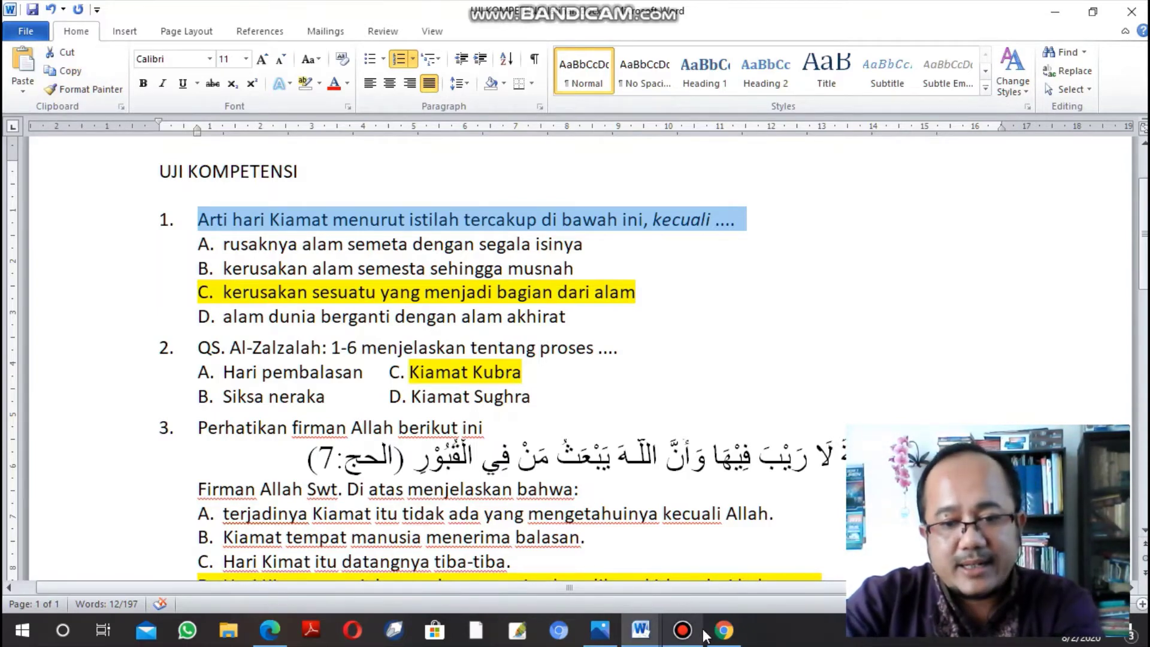
Return to the Chamilo question form in Chrome, paste the copied text as the question and remove its leading space.
left_click(723, 630)
left_click(384, 264)
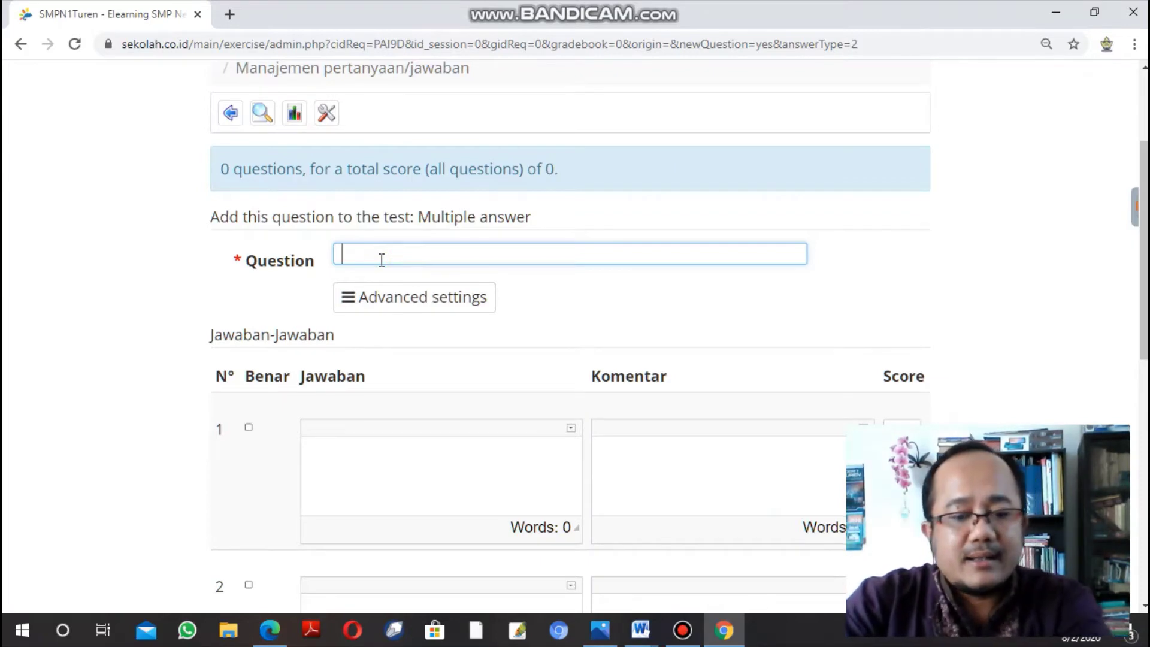
key("ctrl+v")
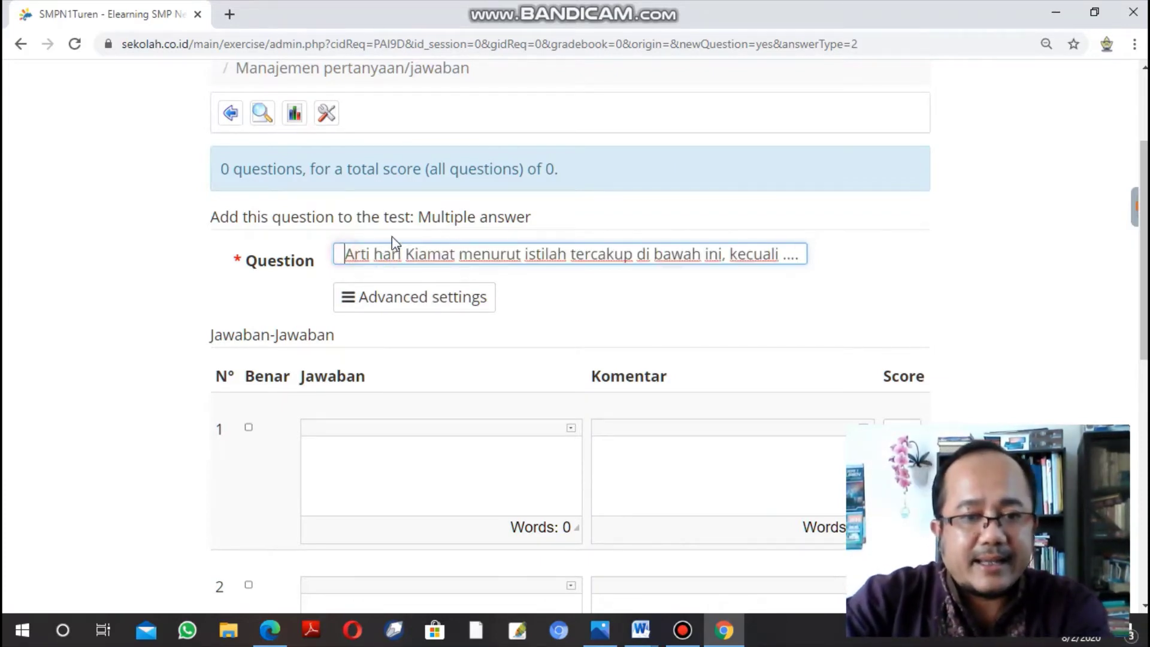
key("Home")
key("Delete")
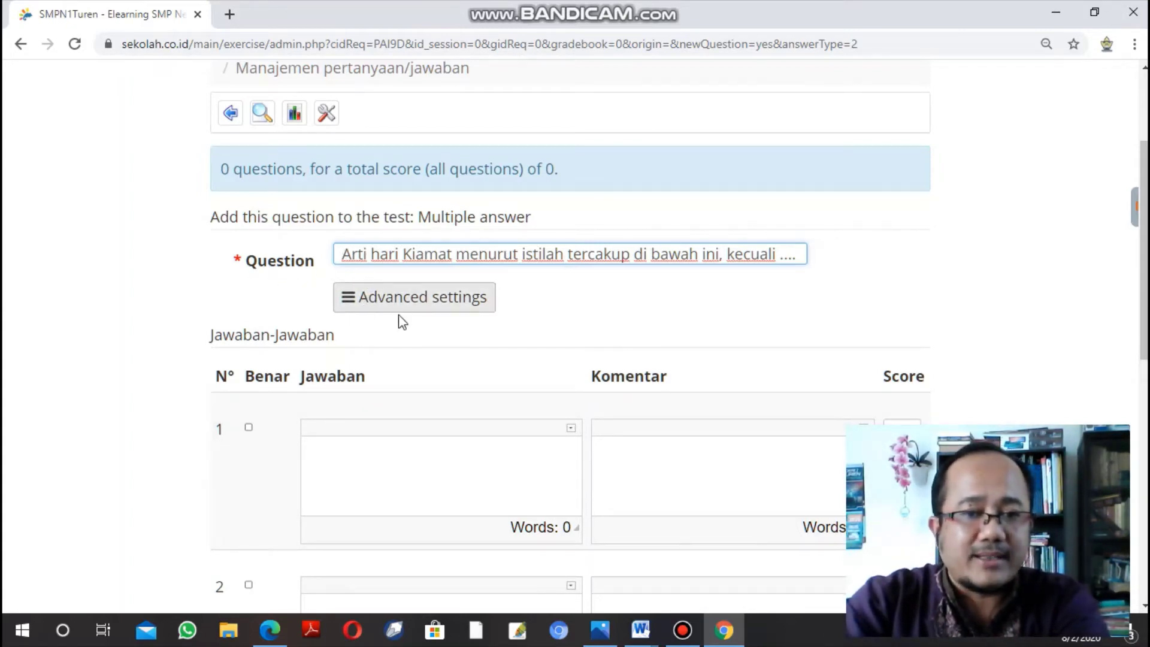
Switch back to the UJI KOMPETENSI document in Word and copy option A of question 1, "rusaknya alam semeta dengan segala isinya".
scroll(401, 322, "down", 3)
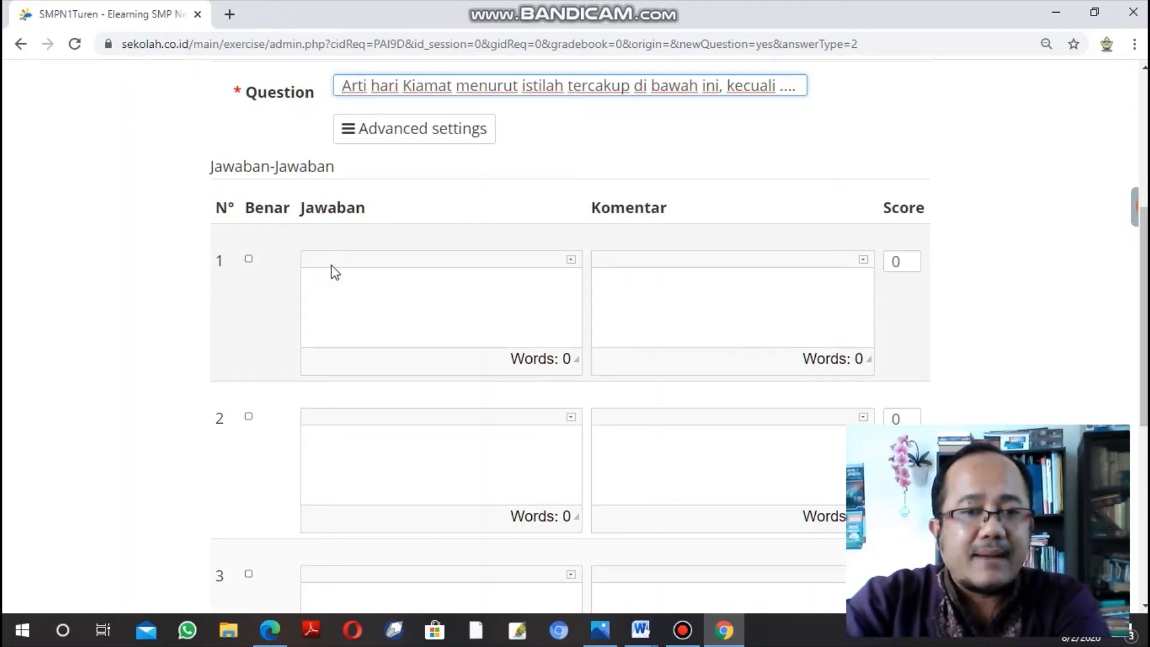
scroll(300, 272, "down", 1)
scroll(250, 227, "down", 1)
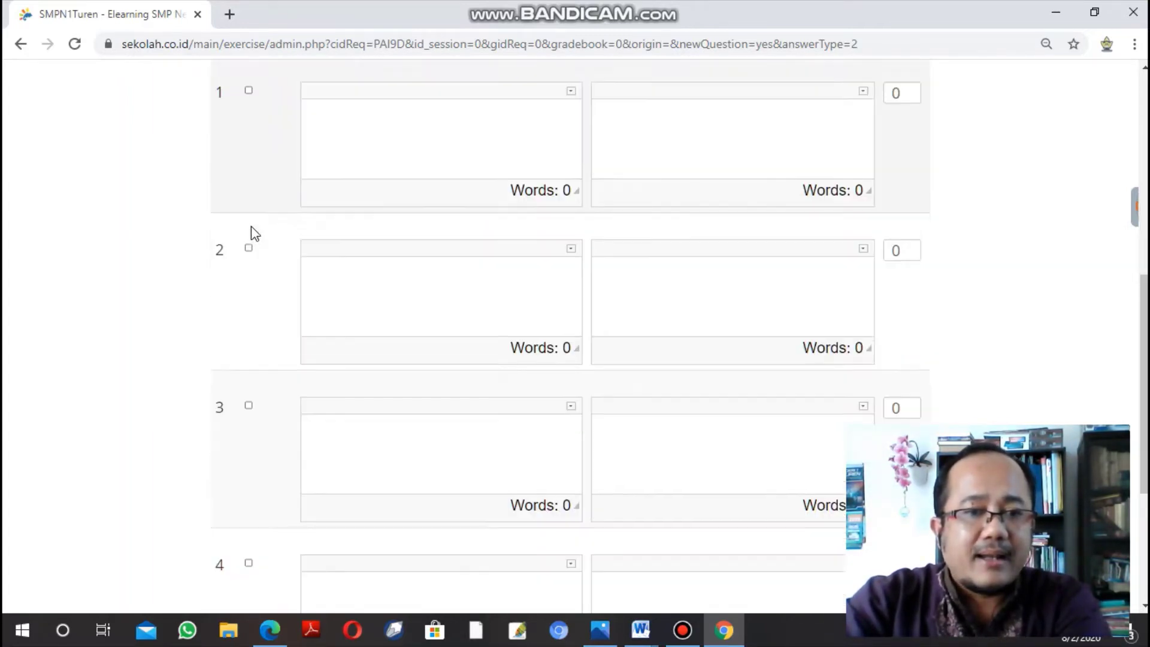
scroll(255, 251, "down", 2)
scroll(254, 246, "up", 2)
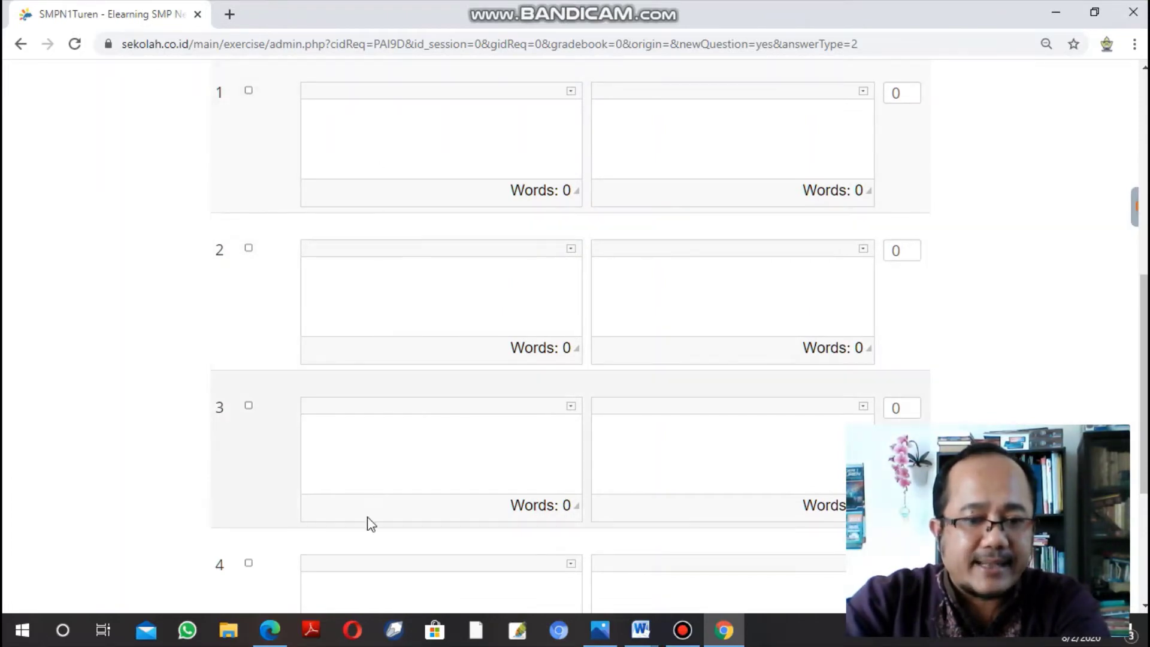
scroll(371, 419, "up", 1)
left_click(376, 219)
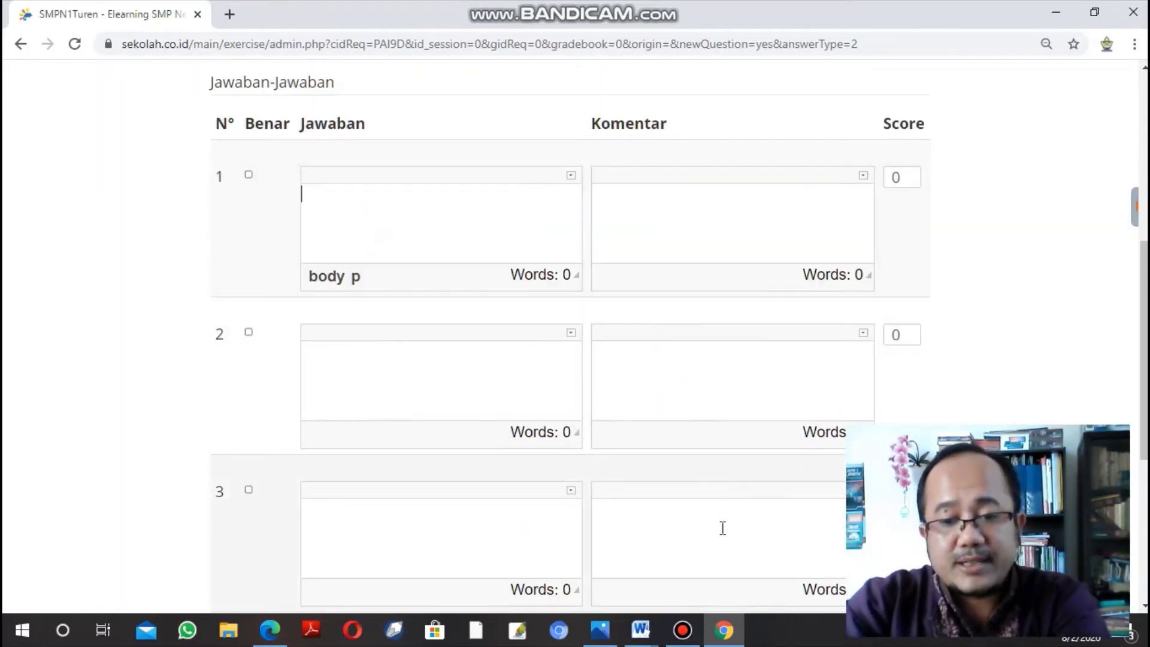
left_click(640, 630)
left_click(763, 563)
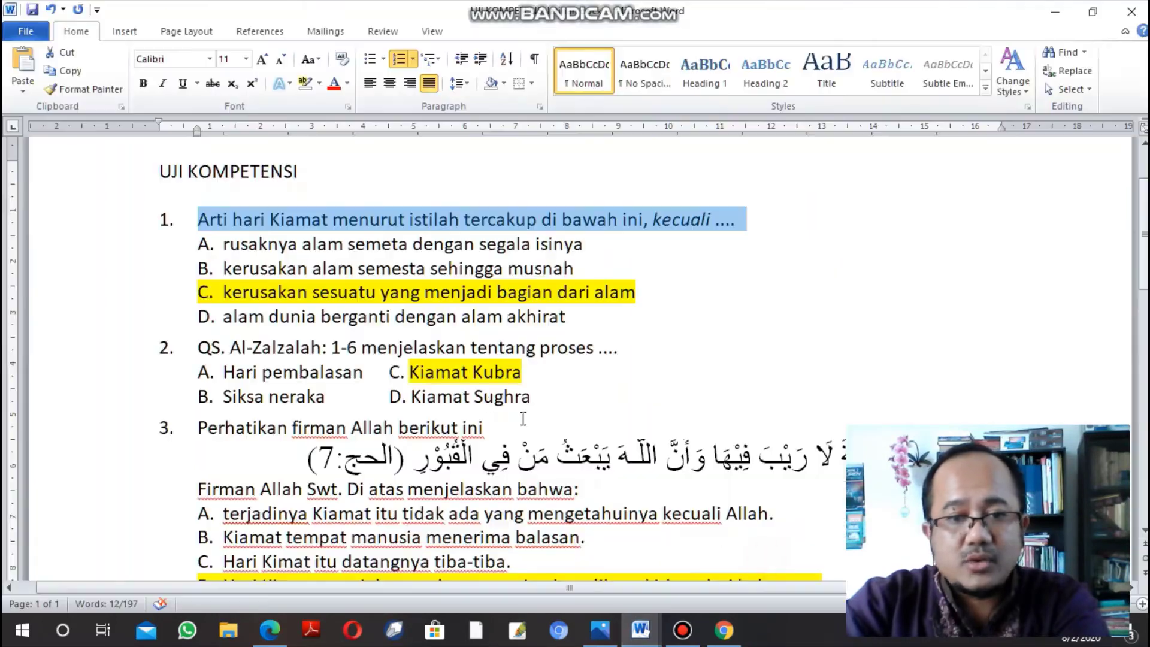
left_click_drag(226, 245, 560, 249)
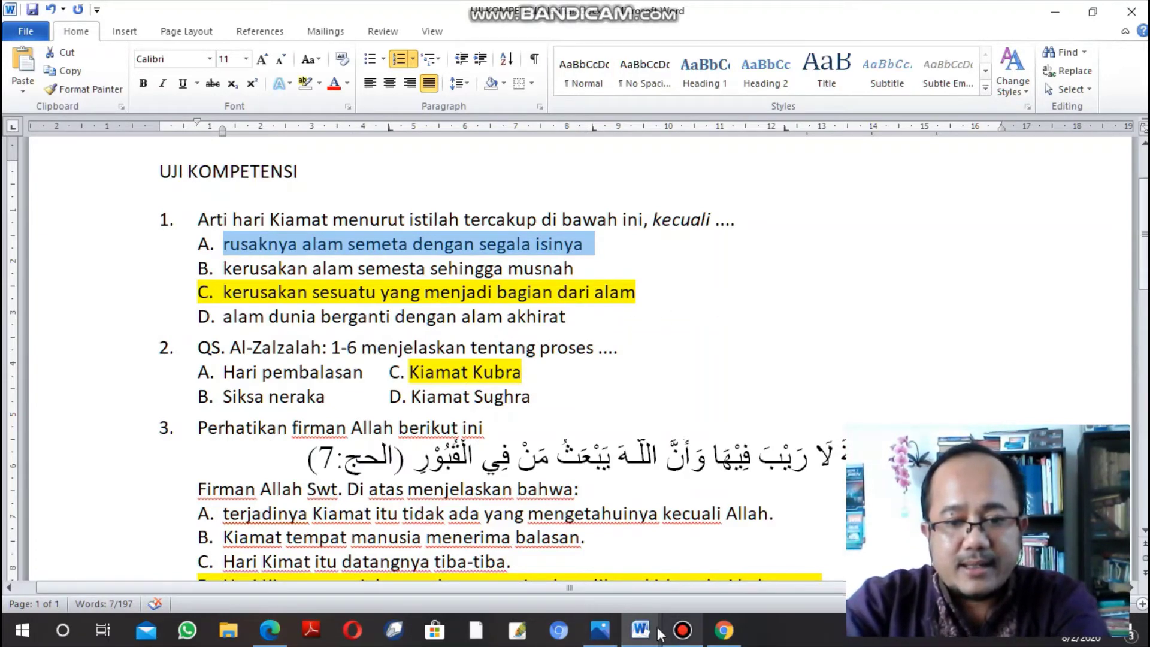
Return to the Chamilo question form in Chrome and paste the copied option as answer 1.
left_click(599, 630)
left_click(559, 629)
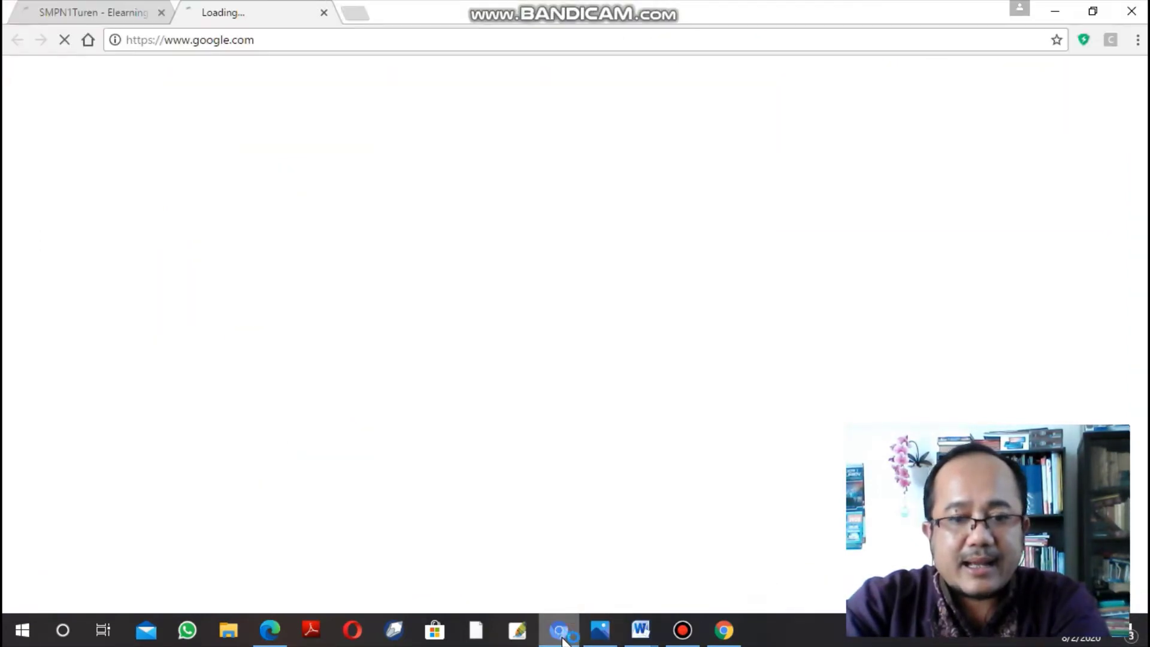
left_click(724, 630)
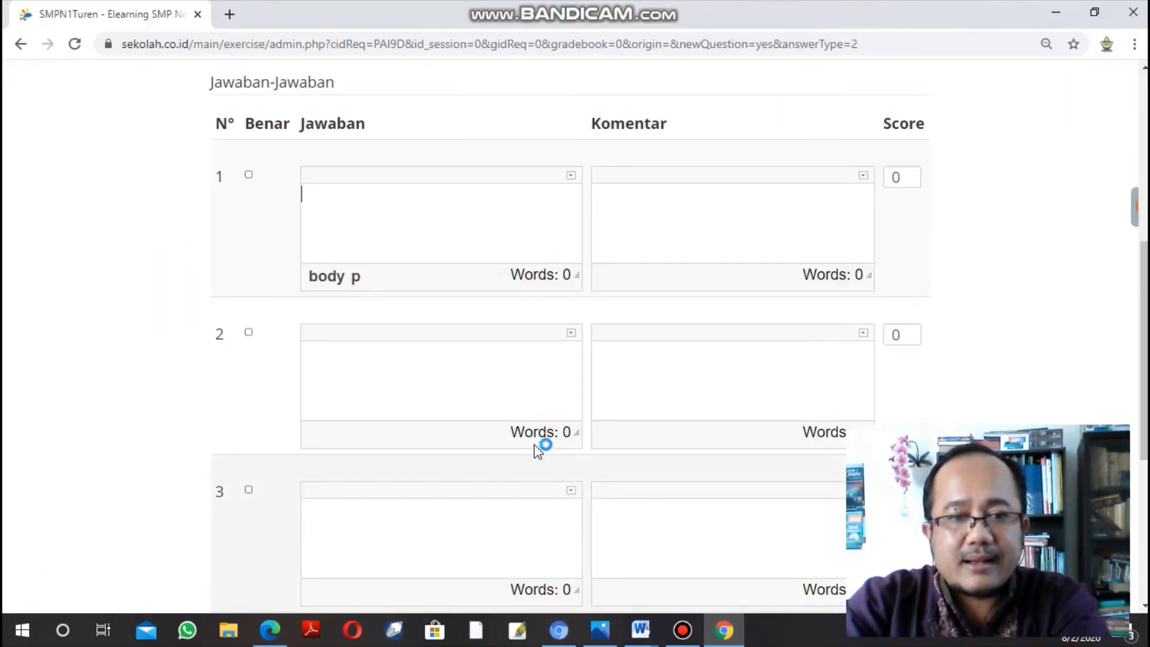
left_click(398, 208)
key("ctrl+v")
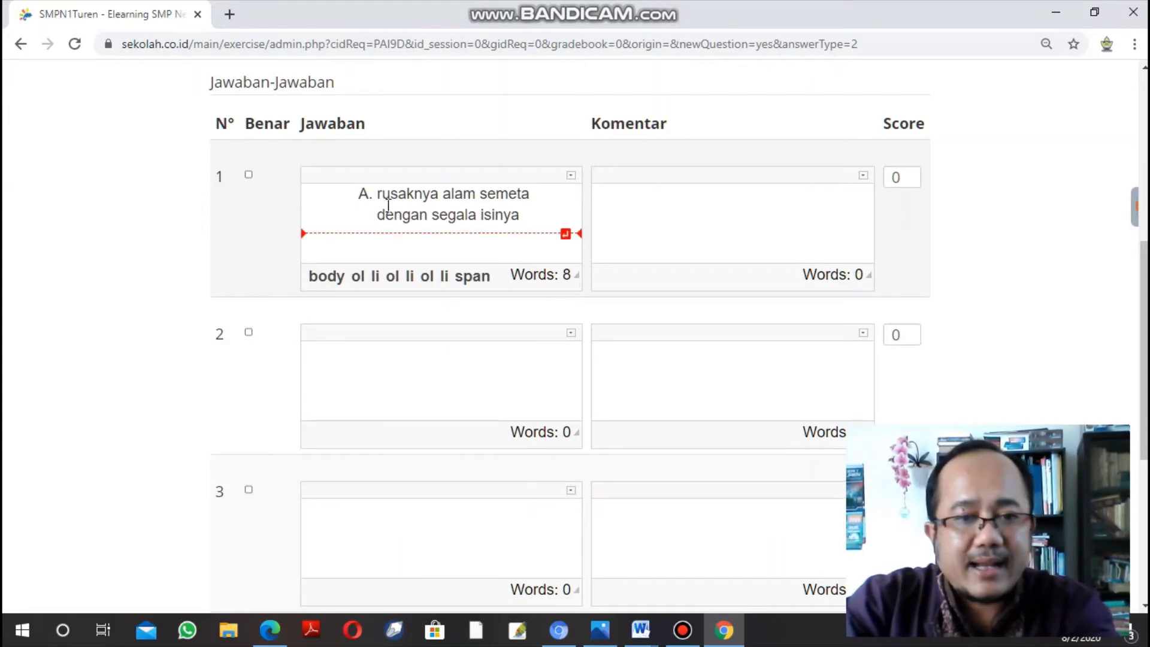
Remove the pasted list numbering and indentation from answer 1 and prefix its text with "A.".
left_click(388, 203)
key("BackSpace")
key("BackSpace")
key("BackSpace")
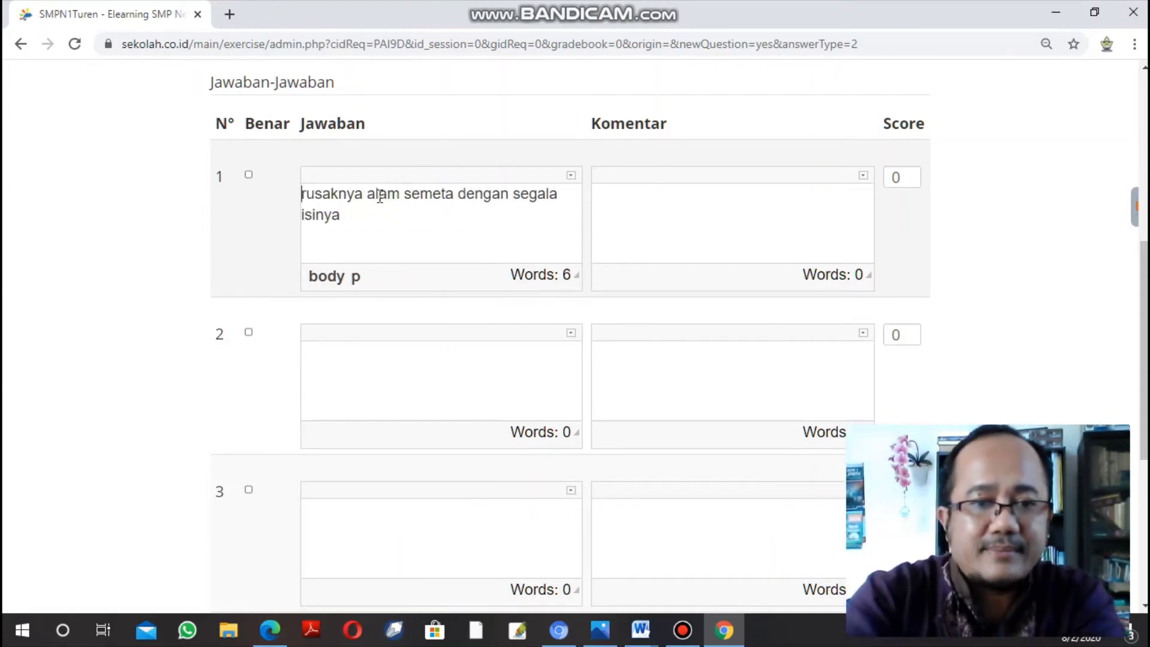
type("A.")
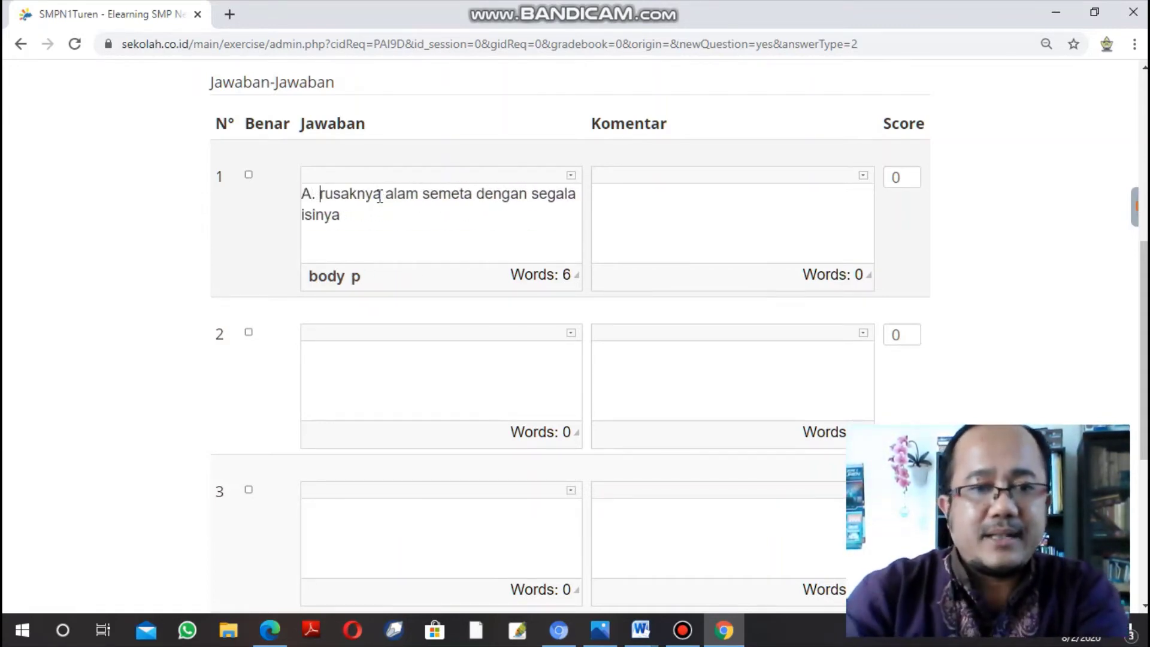
Correct the misspelled word "semeta" in answer 1 to "semesta".
key("Right")
key("Right")
key("Right")
key("Right")
key("Right")
key("Right")
key("Right")
key("Right")
key("Right")
key("Right")
key("Right")
key("Right")
key("Right")
key("Right")
key("Right")
key("Right")
key("Right")
key("Right")
key("Right")
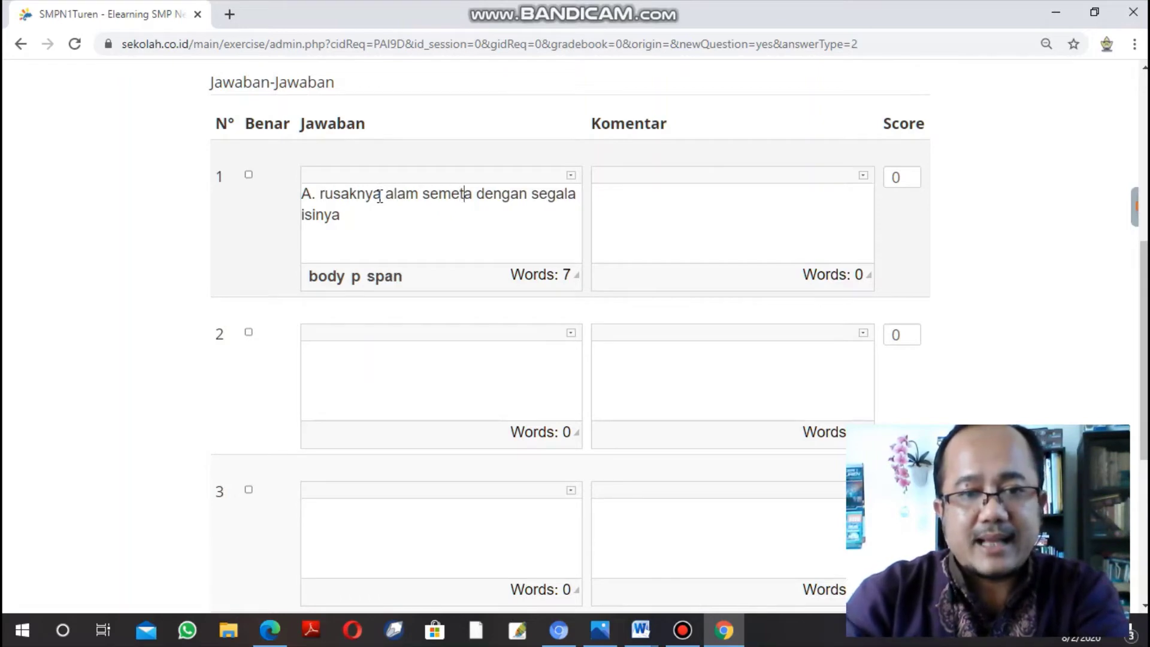
key("Left")
type("s")
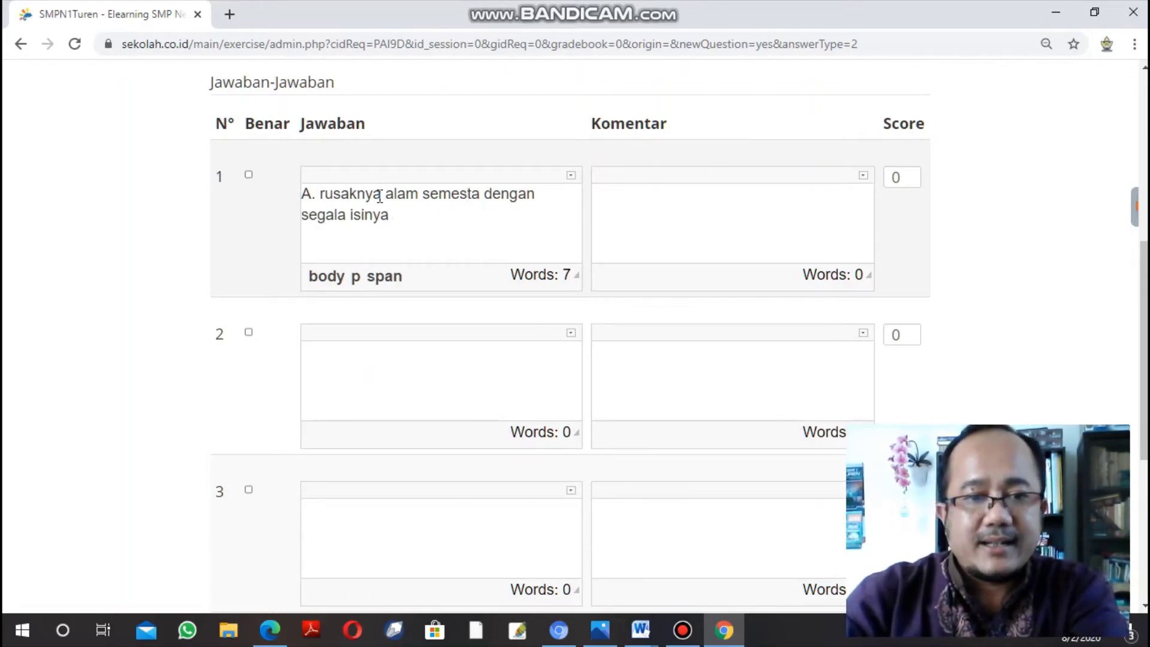
left_click(401, 222)
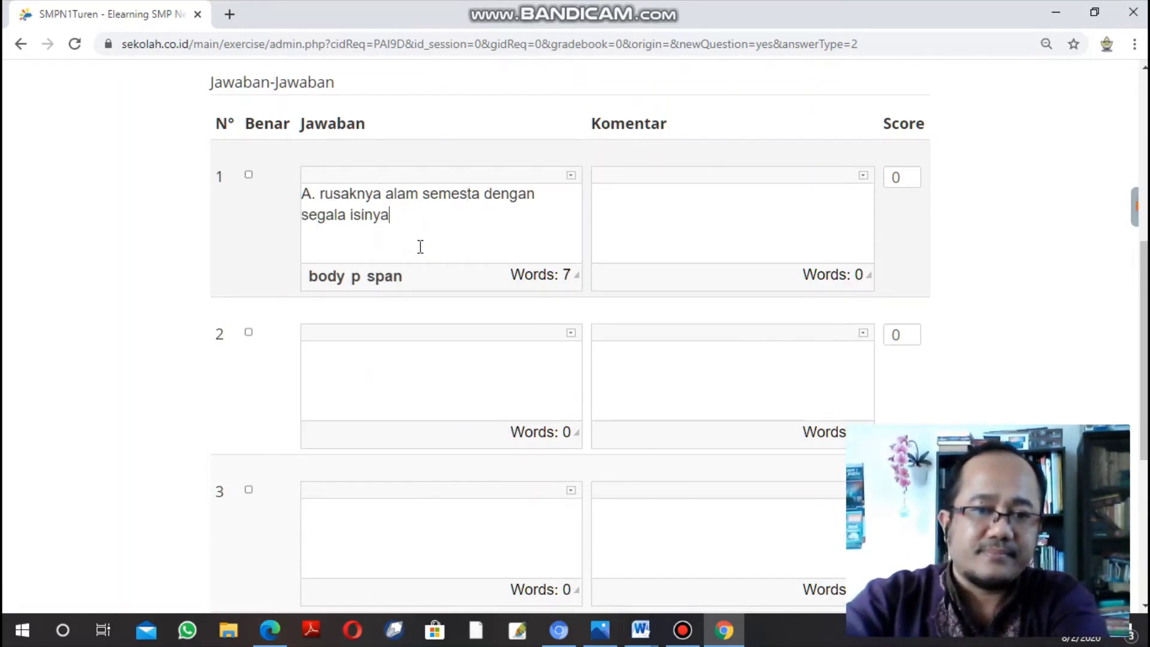
Switch to the UJI KOMPETENSI document in Word and copy "kerusakan alam semesta sehingga mus" from option B of question 1.
left_click(412, 358)
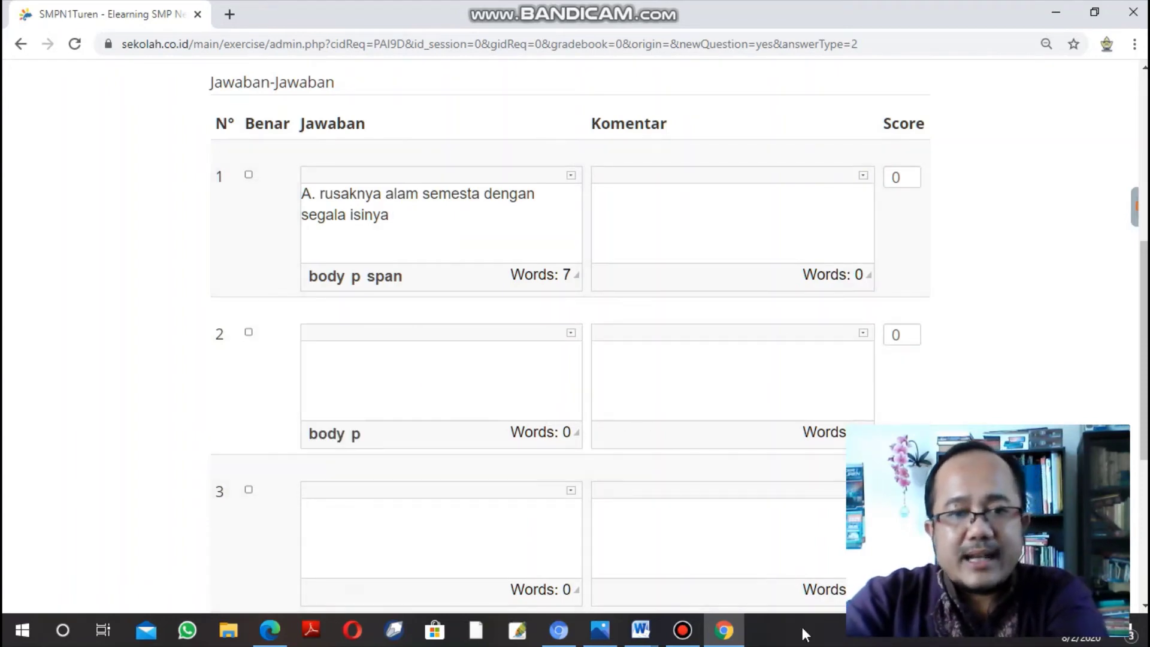
mouse_move(640, 630)
left_click(802, 555)
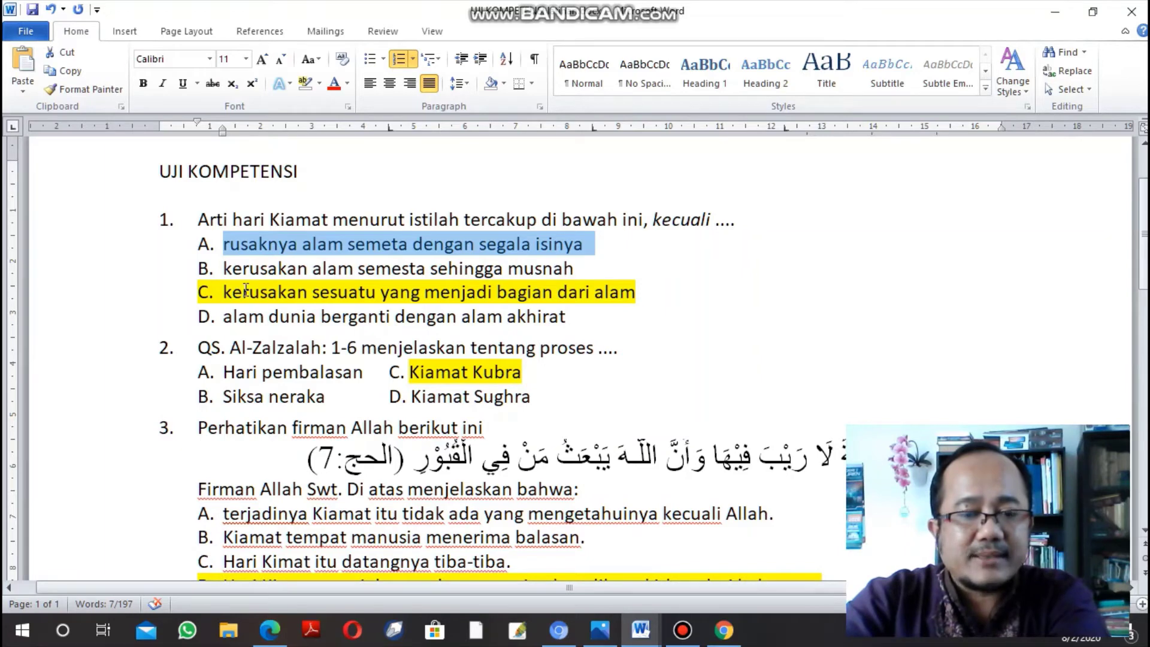
left_click(234, 272)
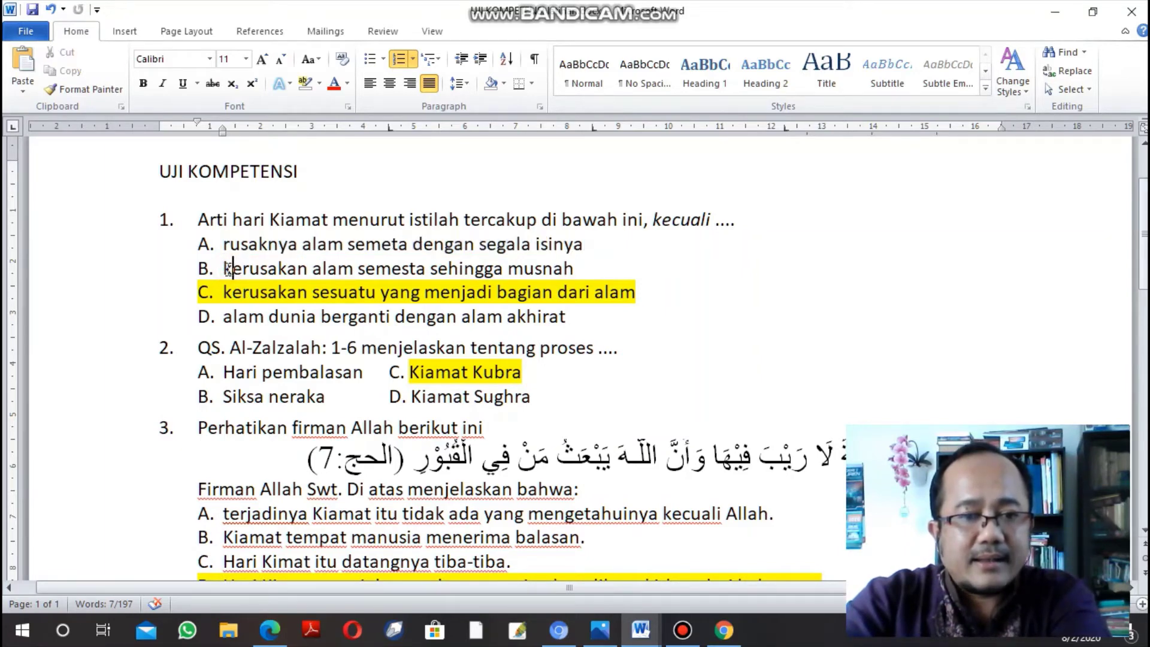
left_click_drag(233, 273, 542, 268)
key("ctrl+c")
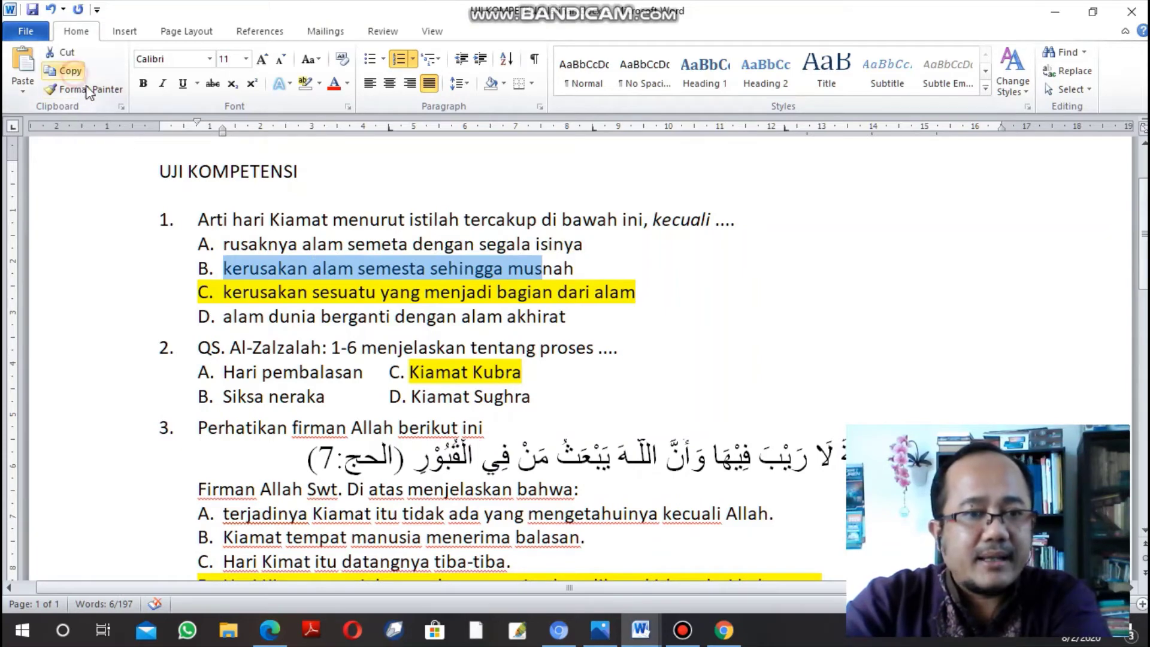
Return to the Chamilo question form in Chrome and insert the copied option as answer 2 through the Tempel dialog.
left_click(721, 632)
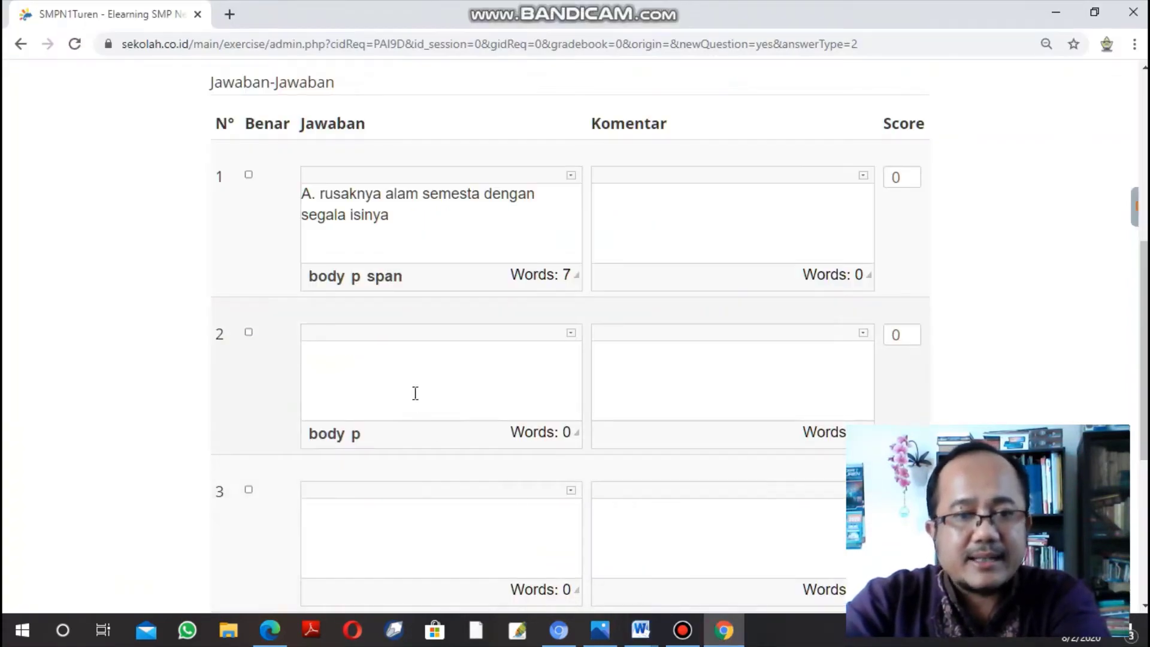
left_click(395, 355)
right_click(393, 355)
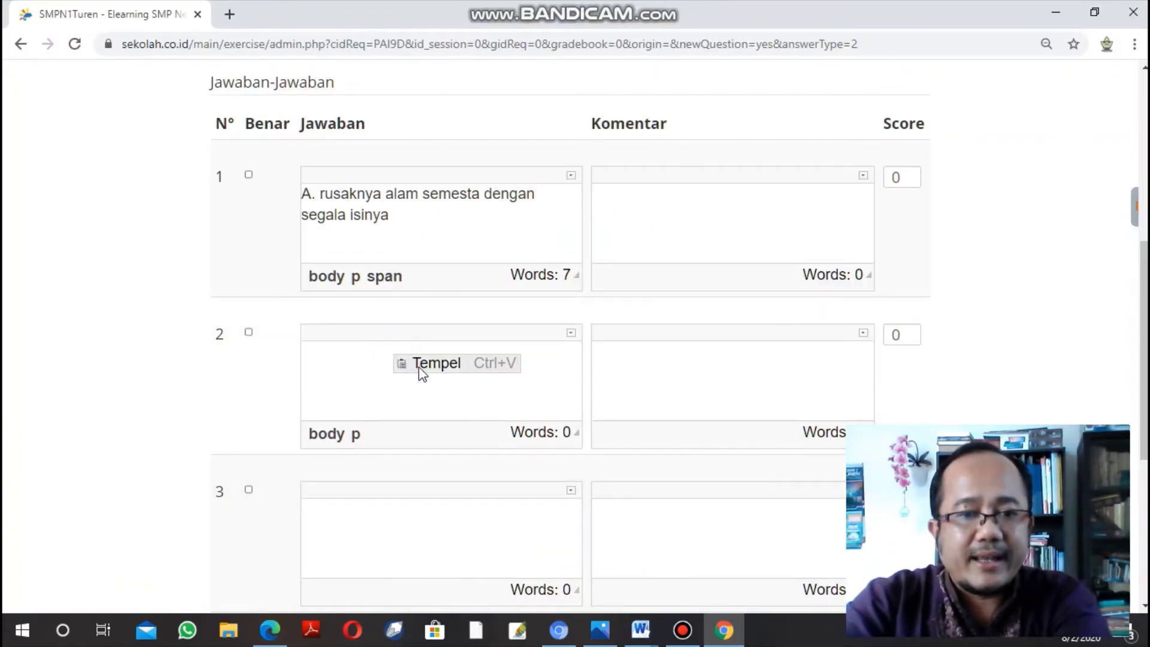
right_click(352, 372)
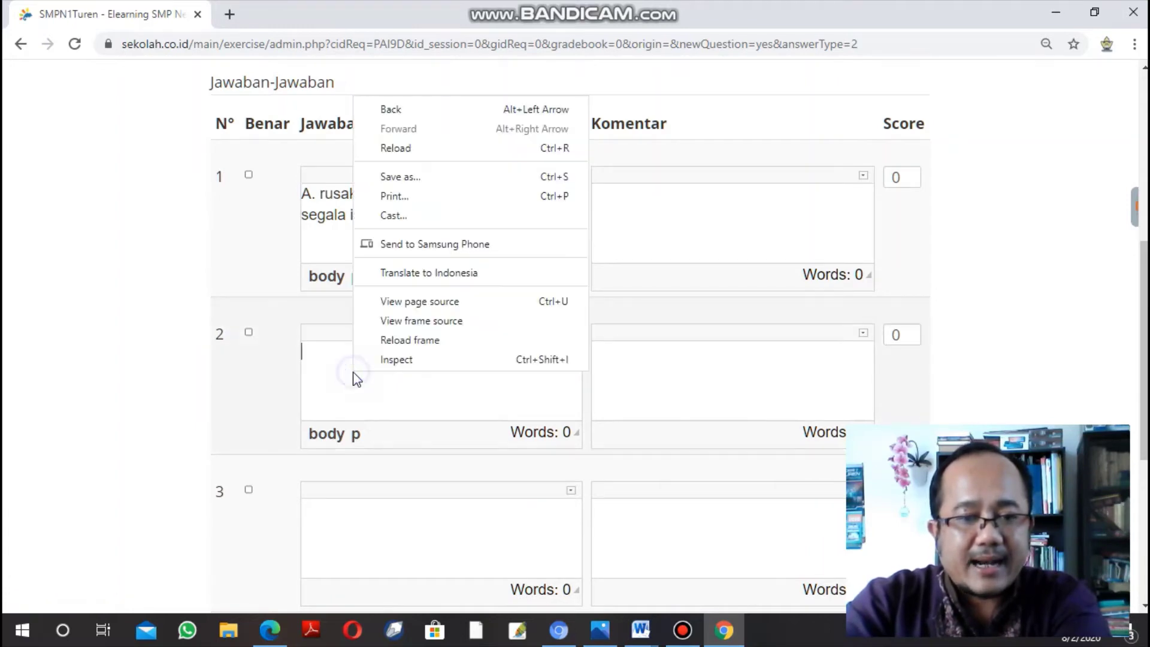
left_click(383, 404)
right_click(391, 363)
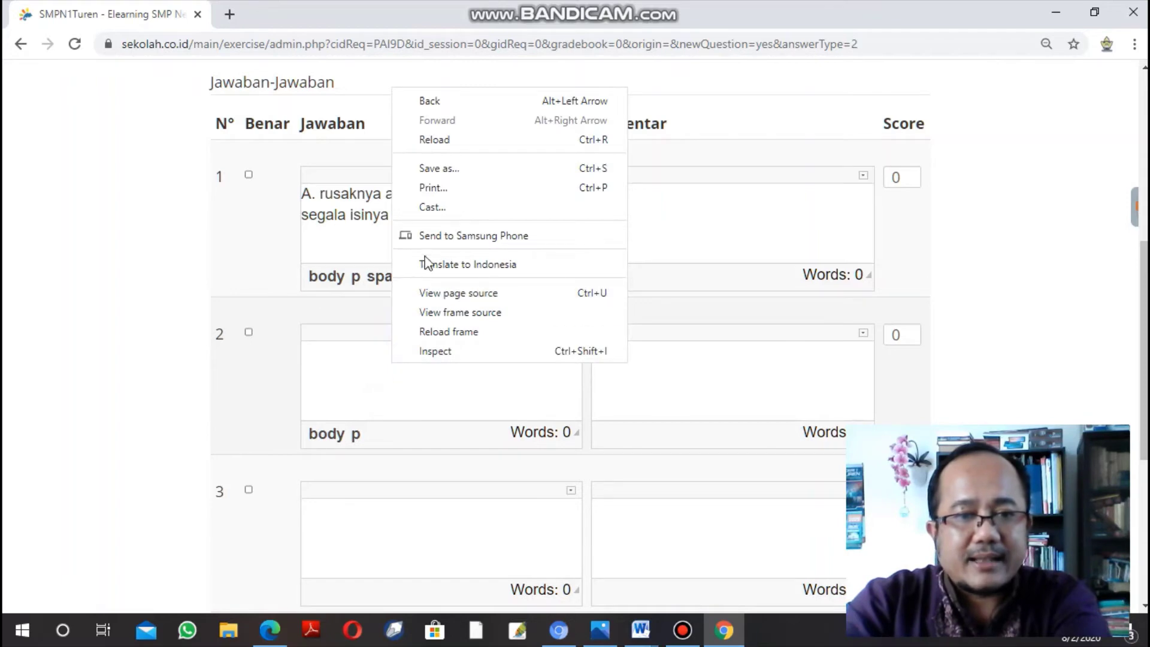
left_click(383, 388)
right_click(419, 354)
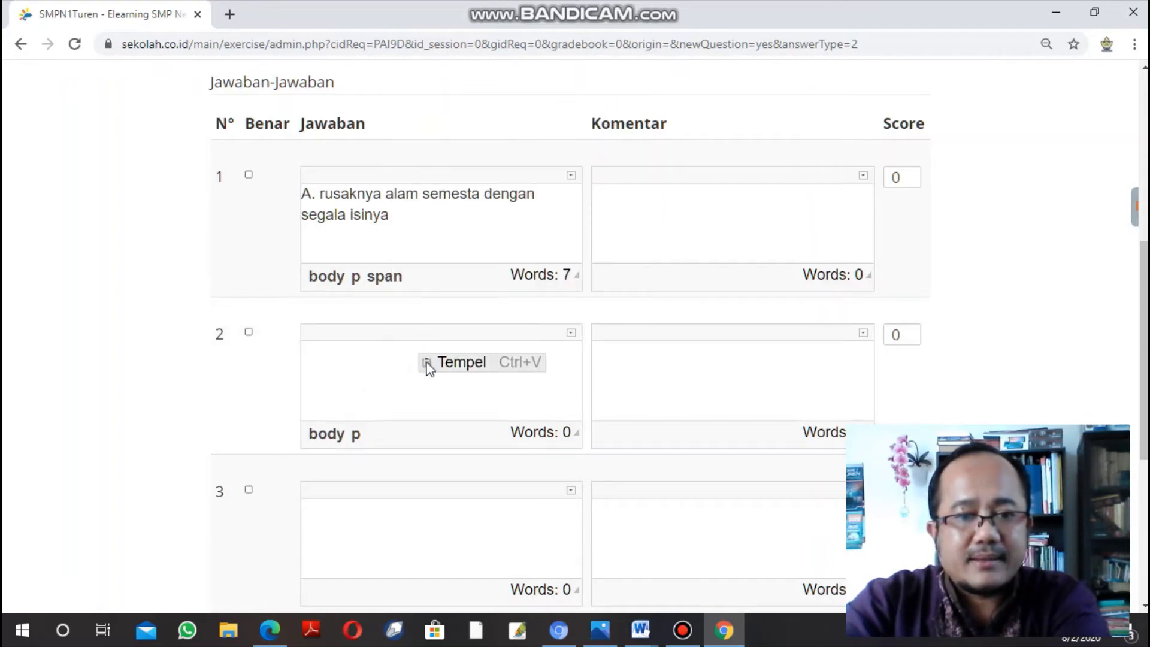
left_click(439, 363)
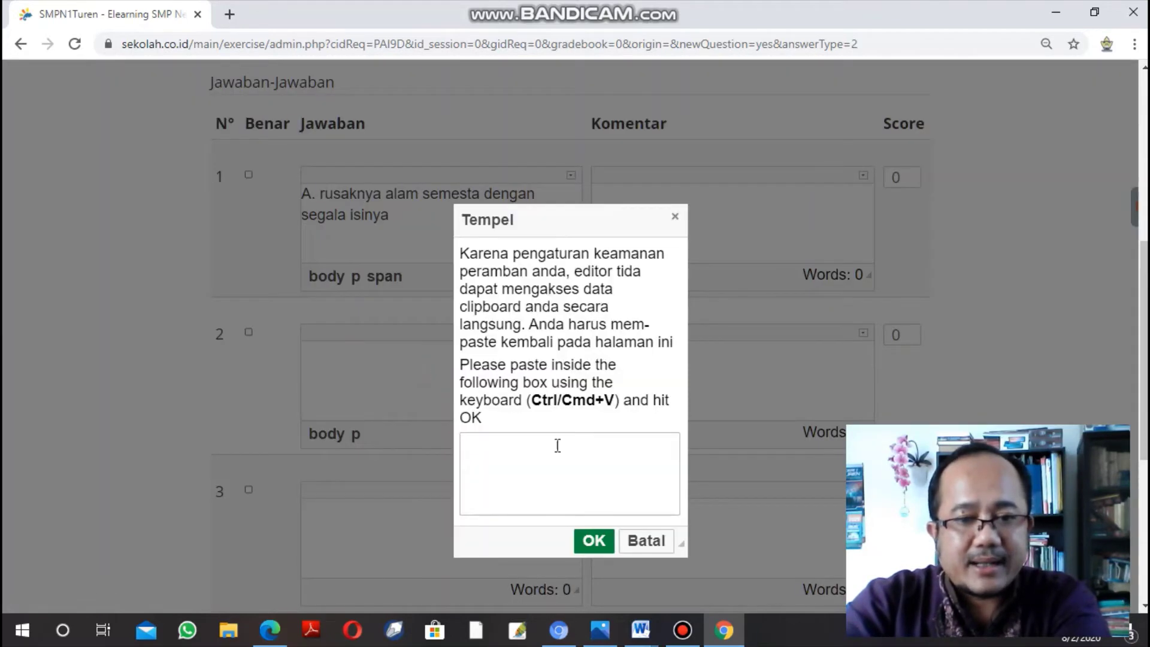
left_click(521, 478)
right_click(522, 476)
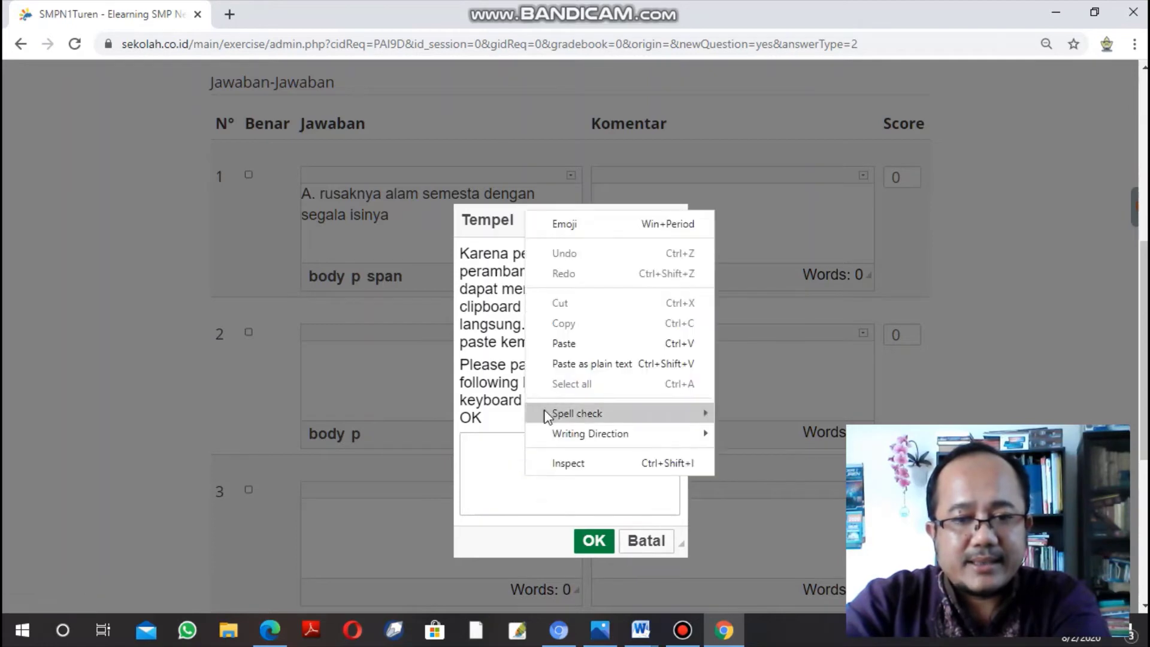
left_click(567, 359)
key("ctrl+v")
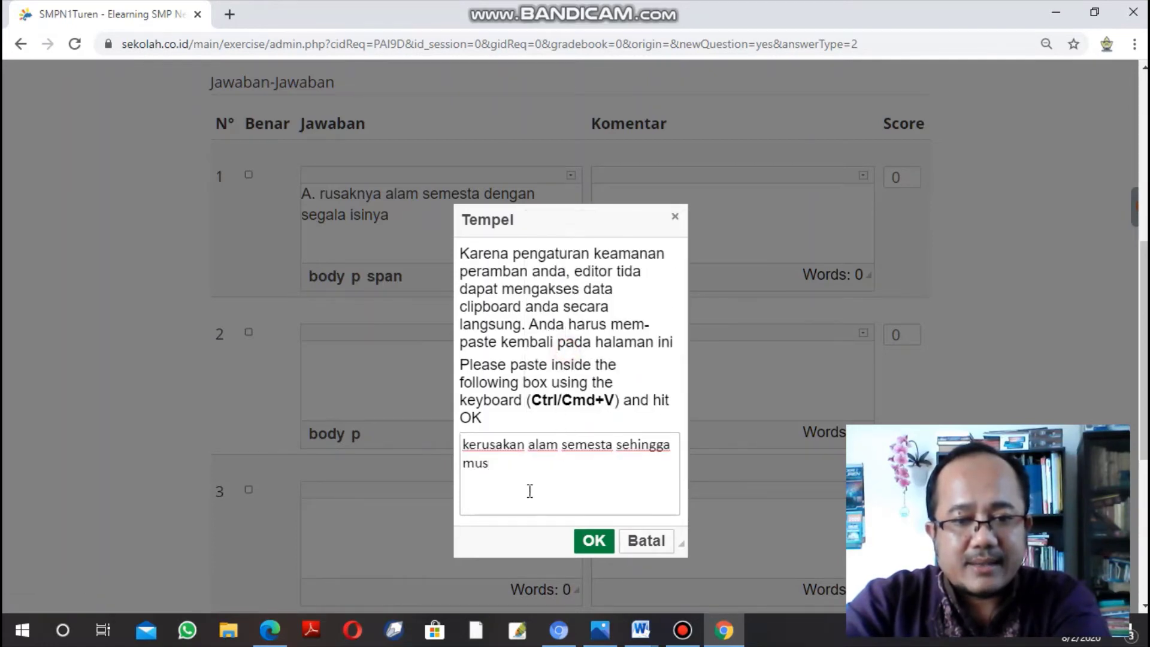
left_click(577, 548)
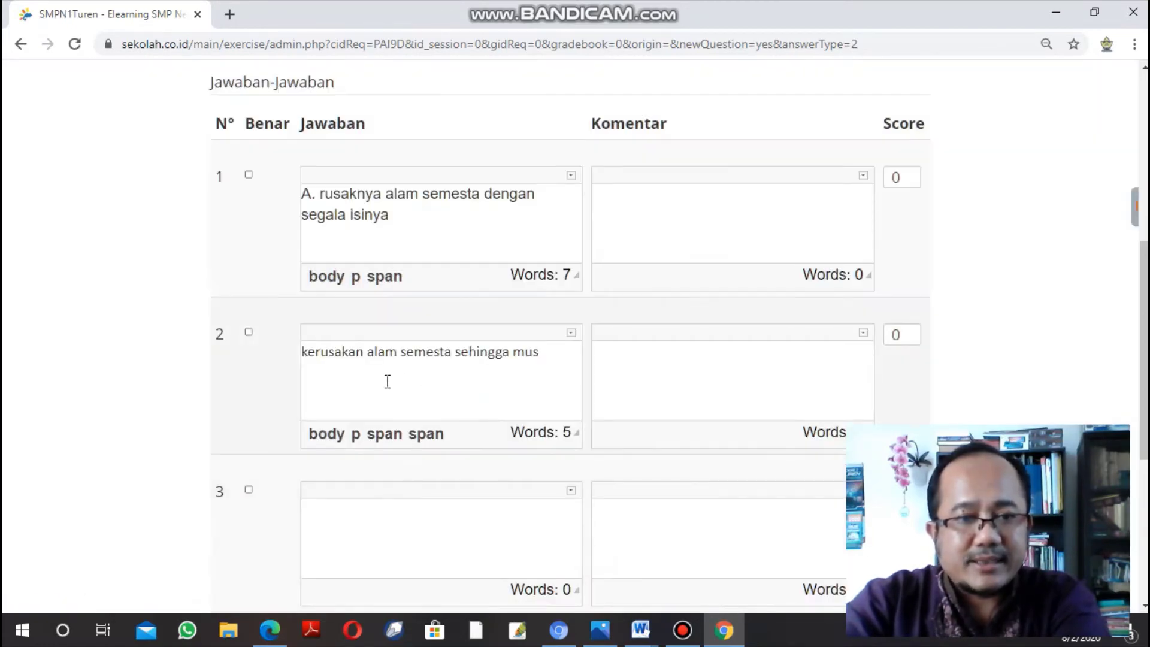
Replace the pasted text in answer 2 with a copy of itself in the editor's default font.
left_click_drag(537, 361, 249, 392)
key("ctrl+c")
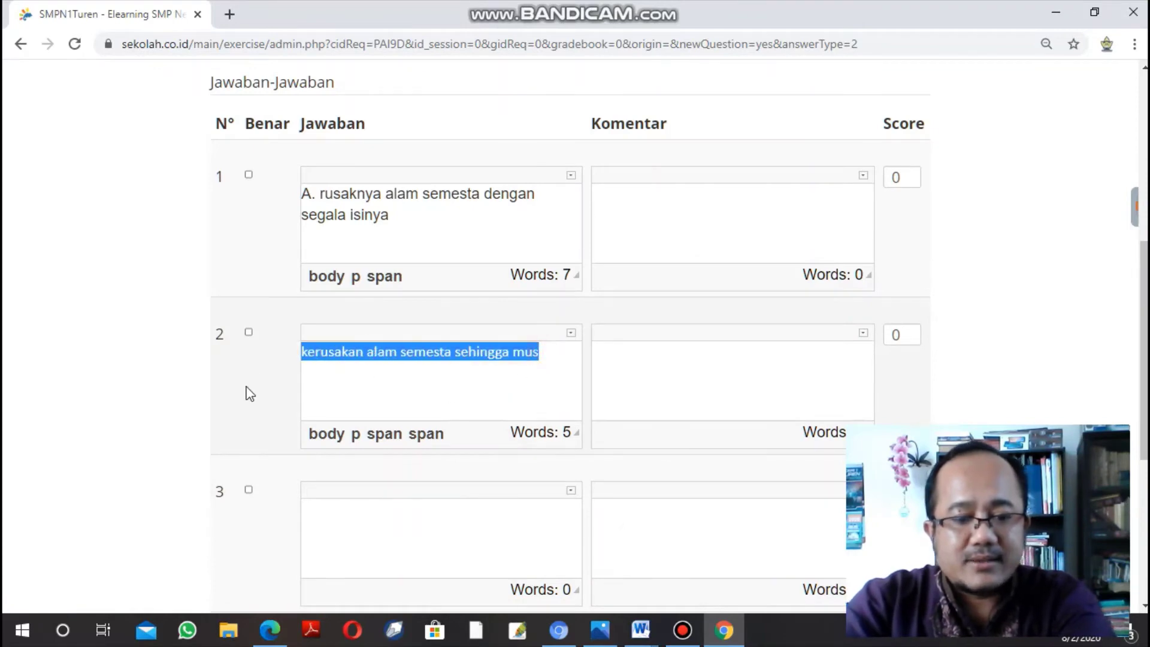
key("BackSpace")
key("ctrl+v")
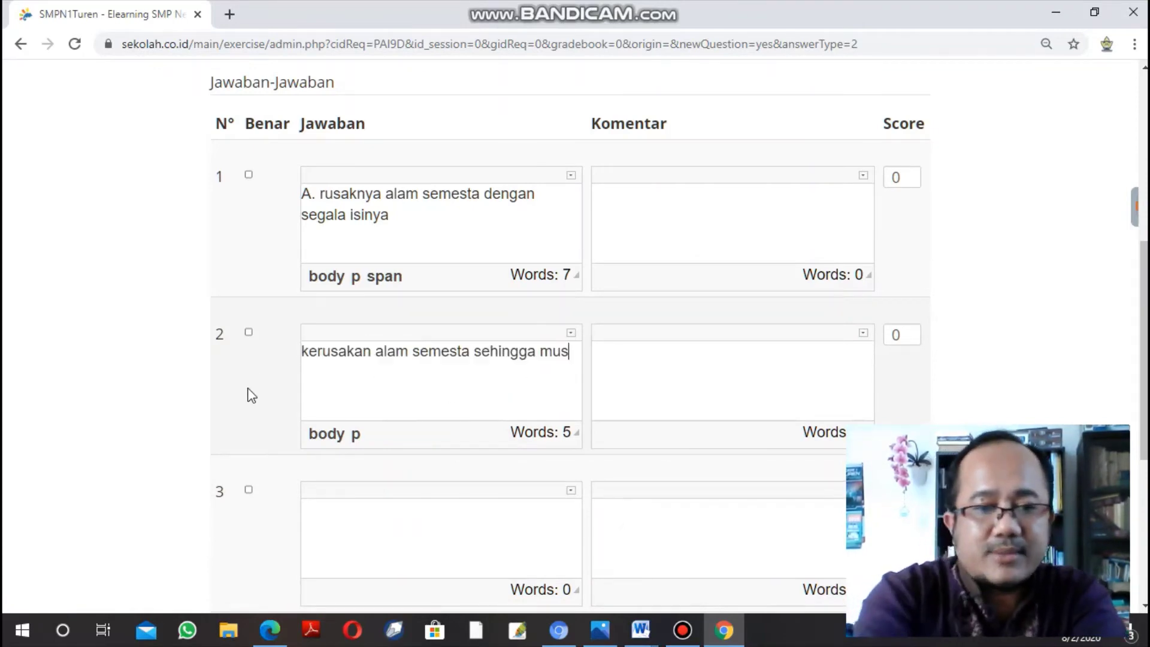
Prefix answer 2 with "B." and complete its last word to "musnah".
left_click(305, 357)
left_click(305, 352)
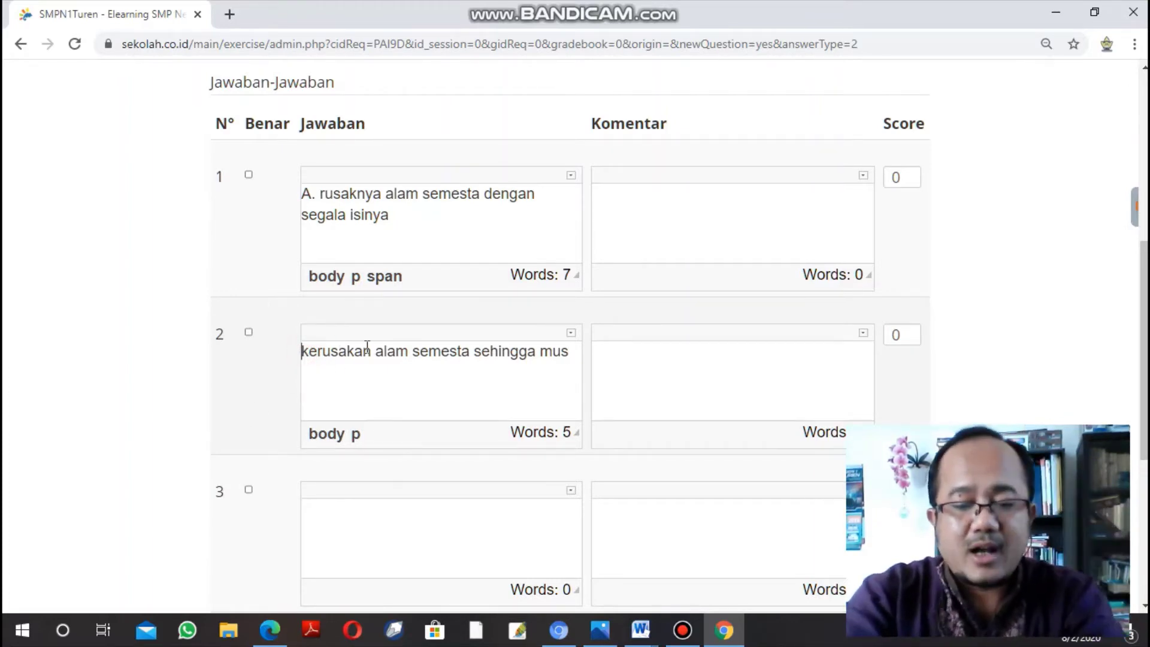
type("B.")
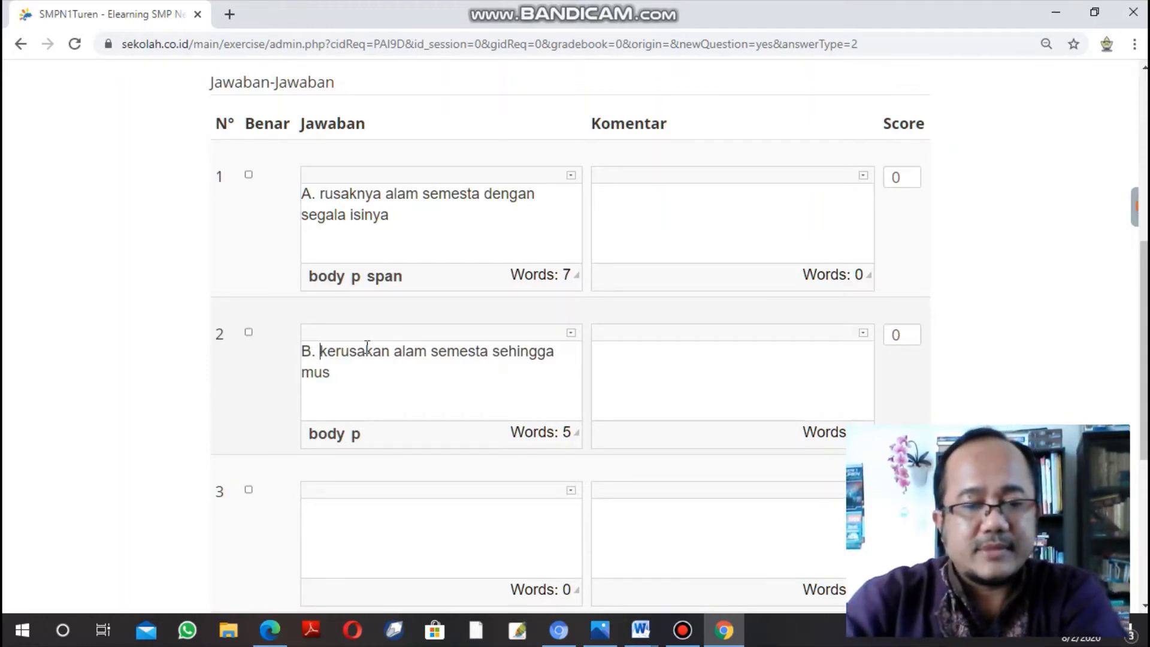
left_click(378, 374)
type("nah")
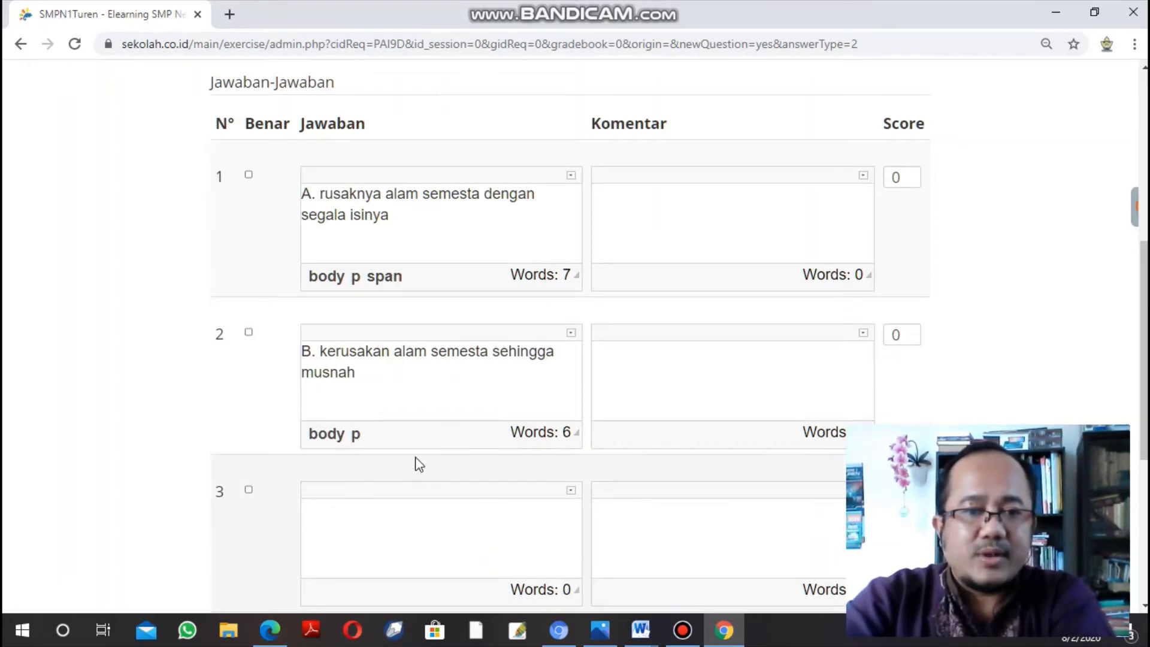
Switch back to the UJI KOMPETENSI document in Word and remove the yellow highlight from option C of question 1.
scroll(395, 455, "down", 3)
left_click(354, 339)
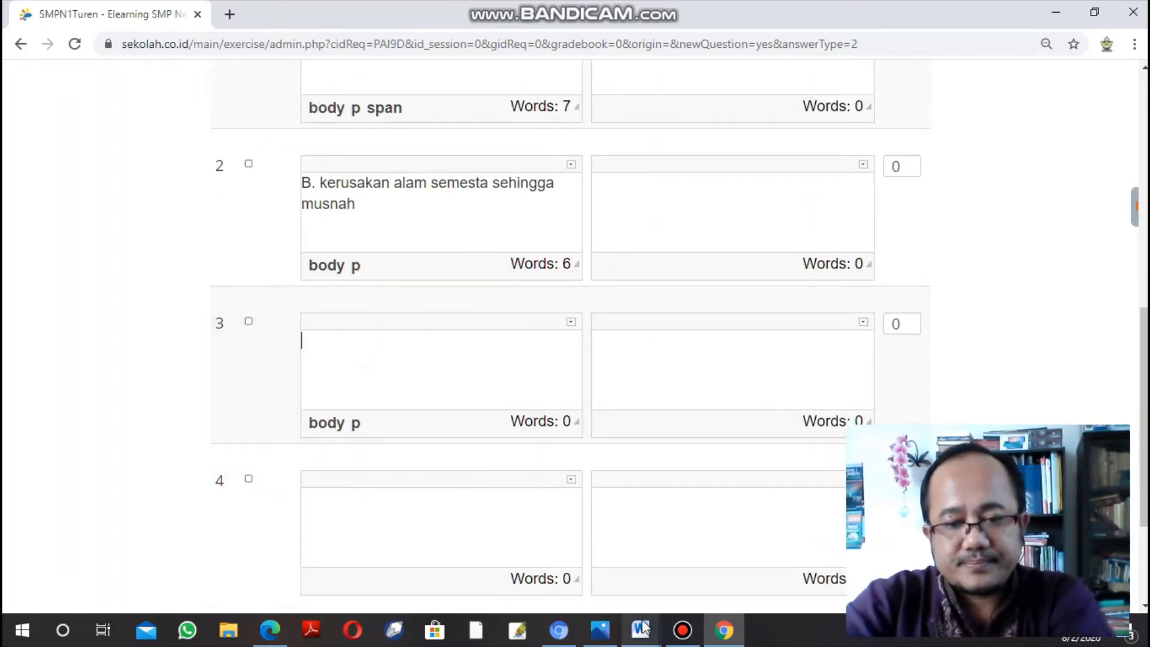
mouse_move(640, 630)
left_click(823, 551)
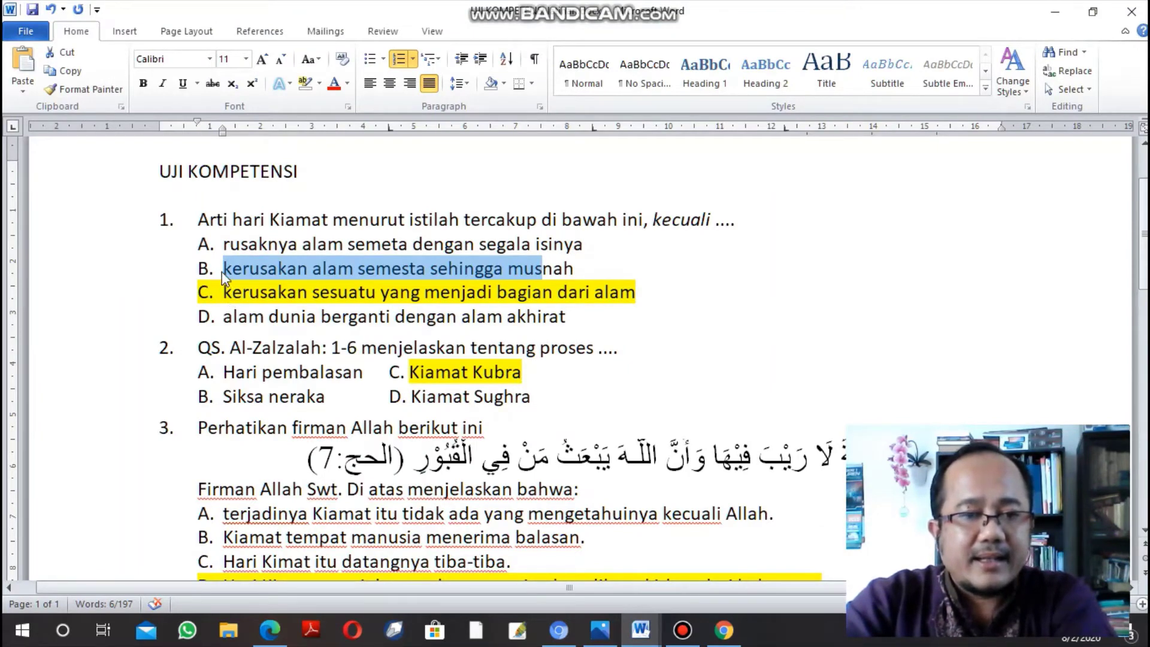
left_click_drag(591, 313, 202, 256)
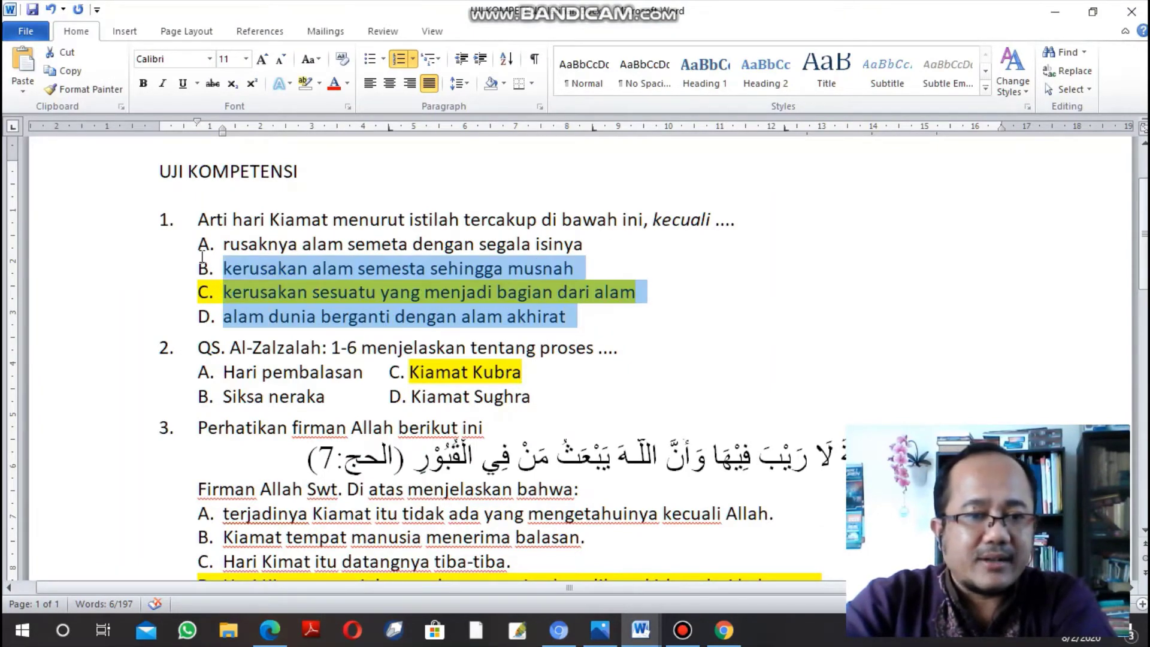
left_click(319, 84)
left_click(343, 180)
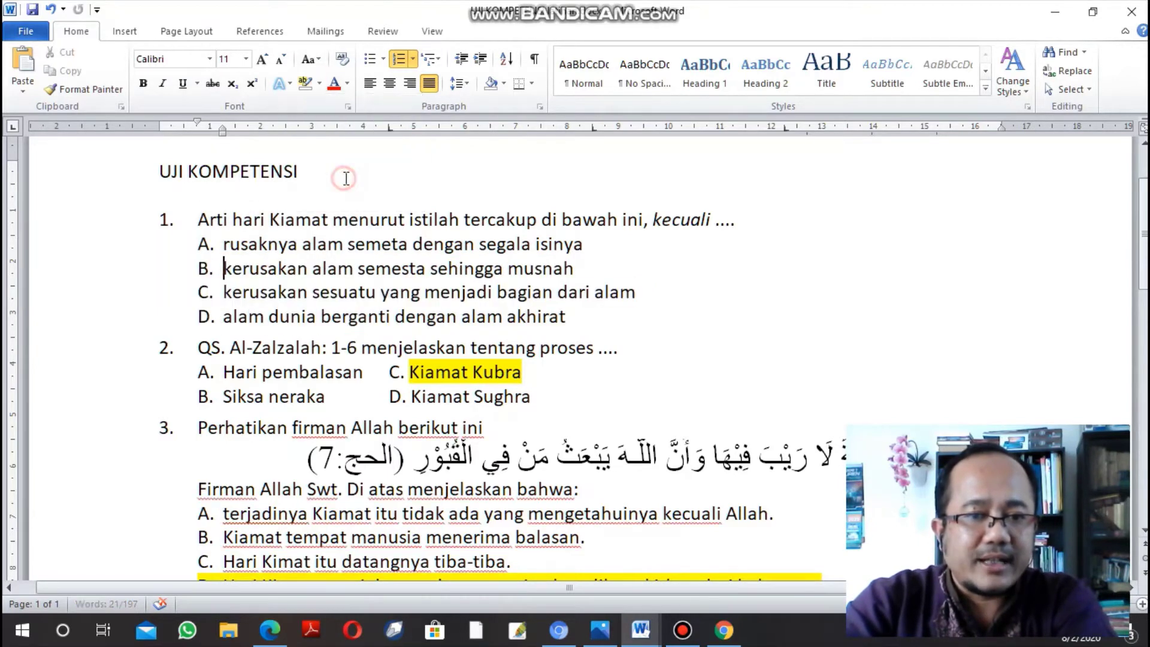
key("Left")
Copy option C of question 1, "kerusakan sesuatu yang menjadi bagian dari alam".
left_click_drag(226, 294, 618, 298)
right_click(618, 298)
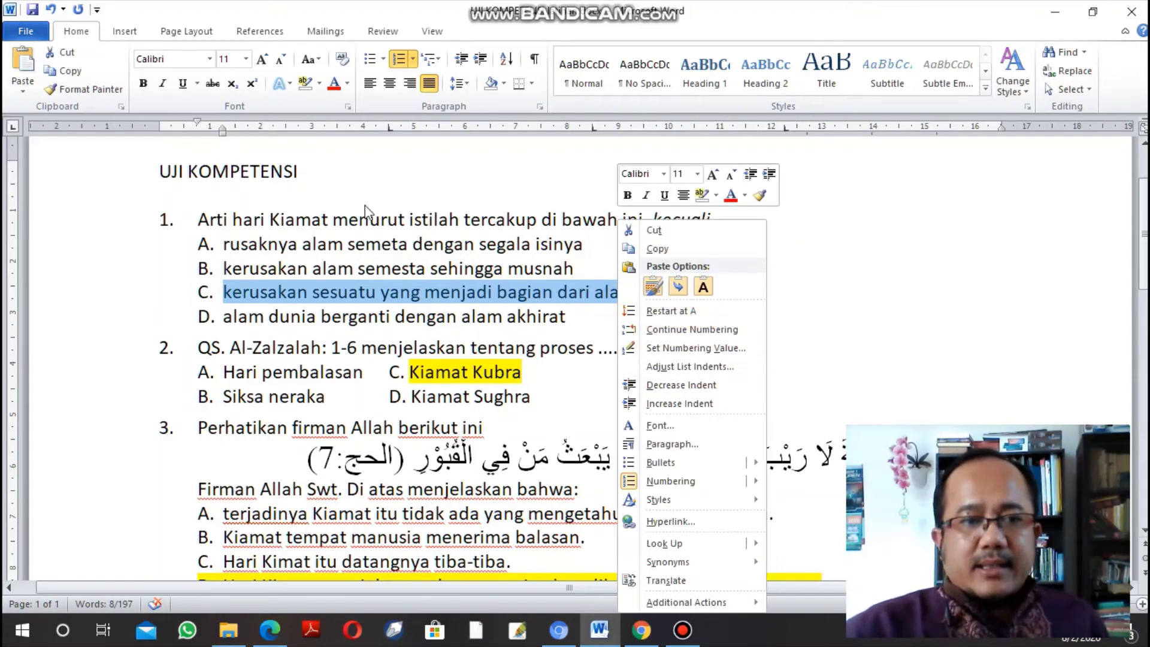
left_click(75, 71)
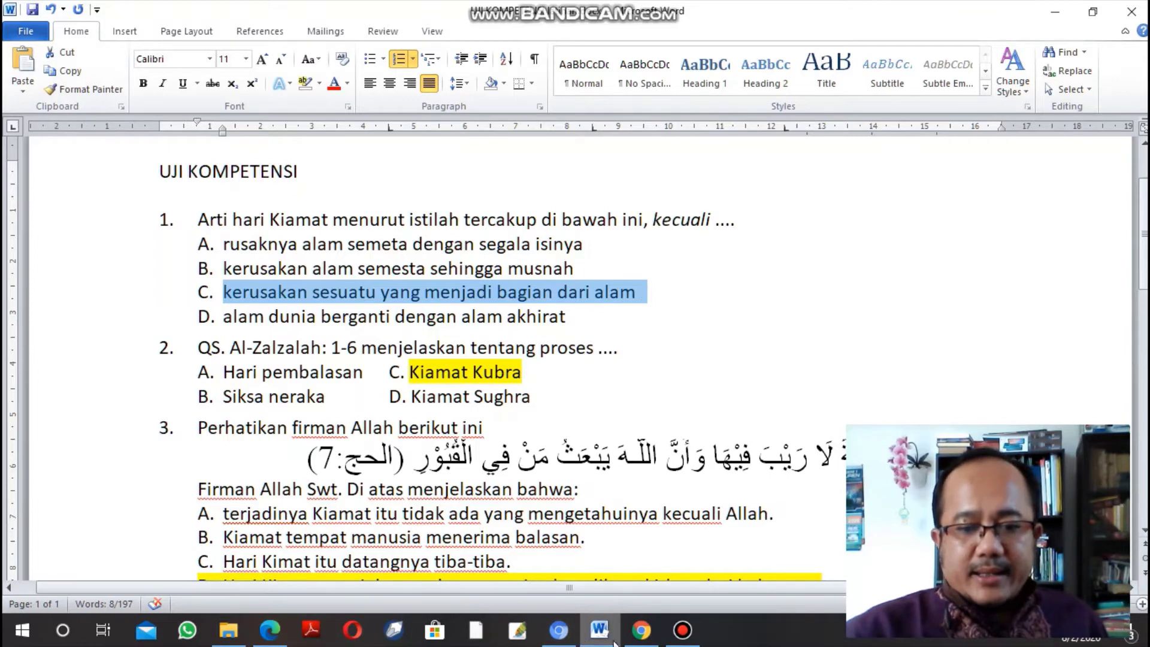
Return to the Chamilo question form in Chrome and paste the copied option as answer 3.
left_click(640, 634)
right_click(408, 273)
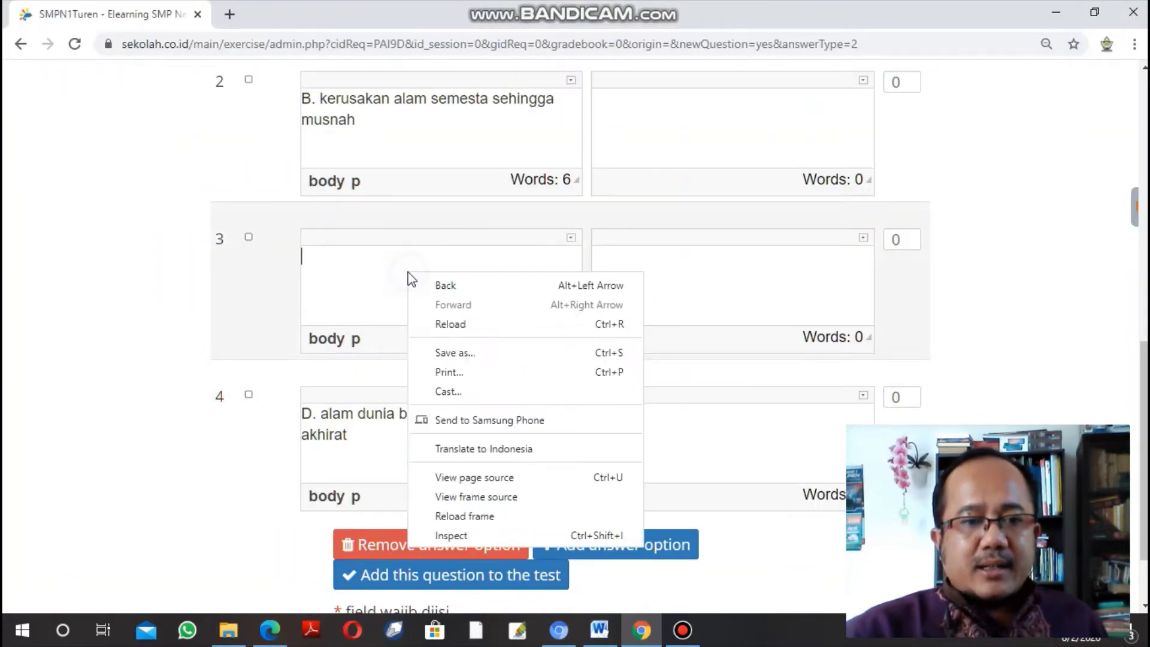
left_click(370, 287)
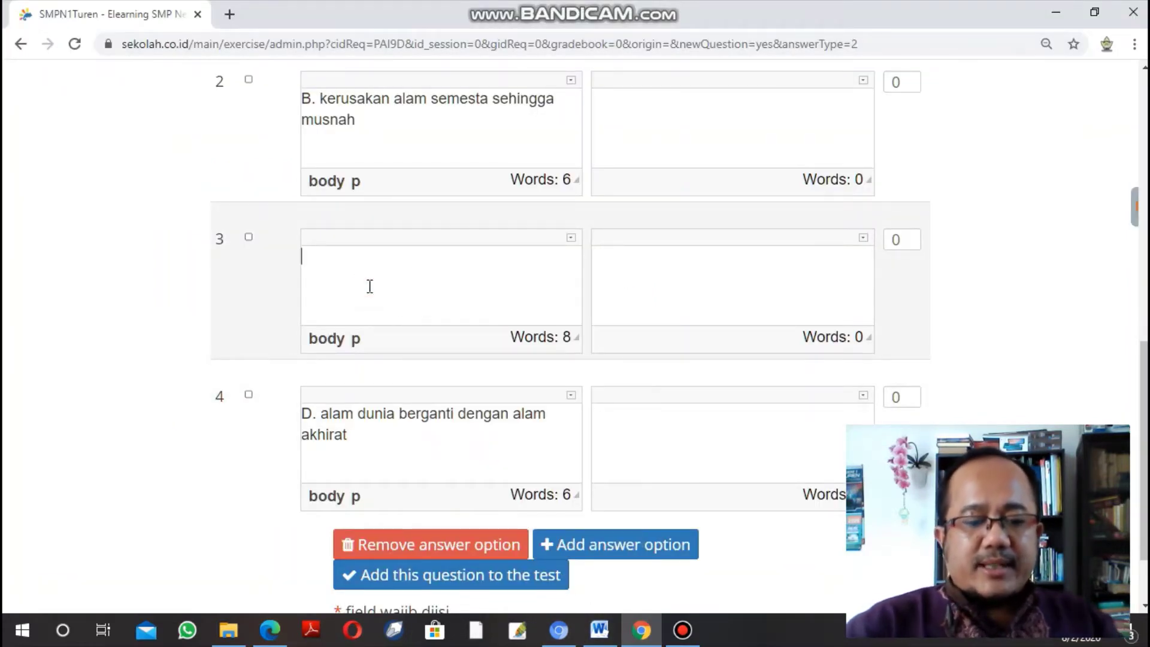
key("ctrl+v")
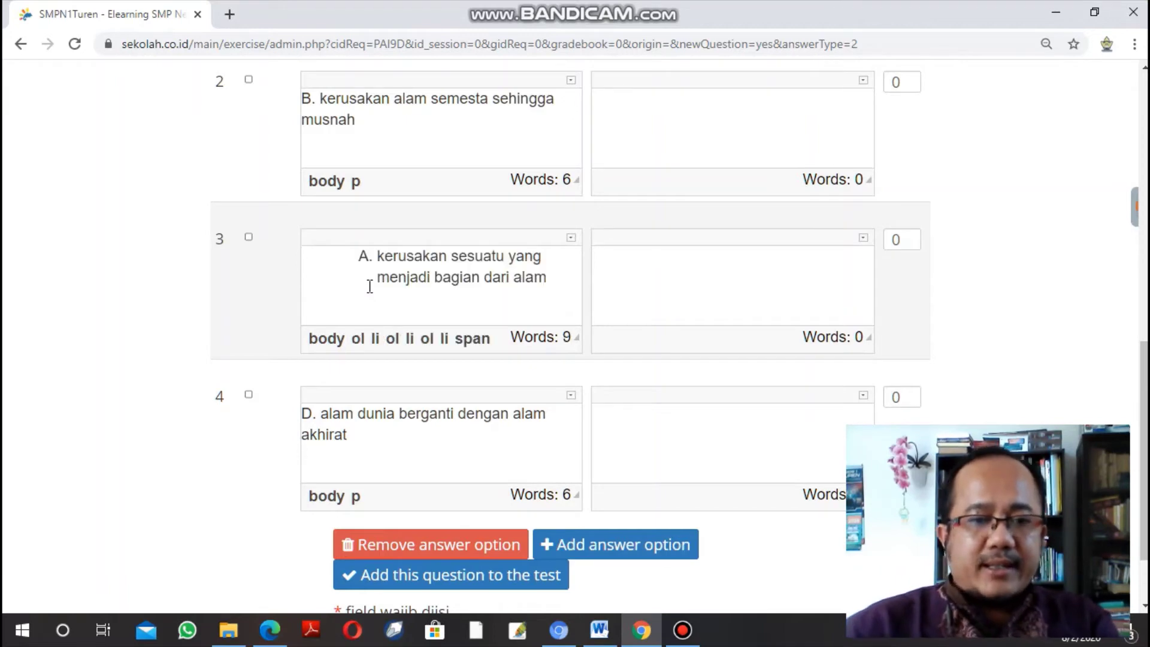
Remove the pasted list numbering and indentation from answer 3 and prefix its text with "C.".
scroll(396, 294, "up", 3)
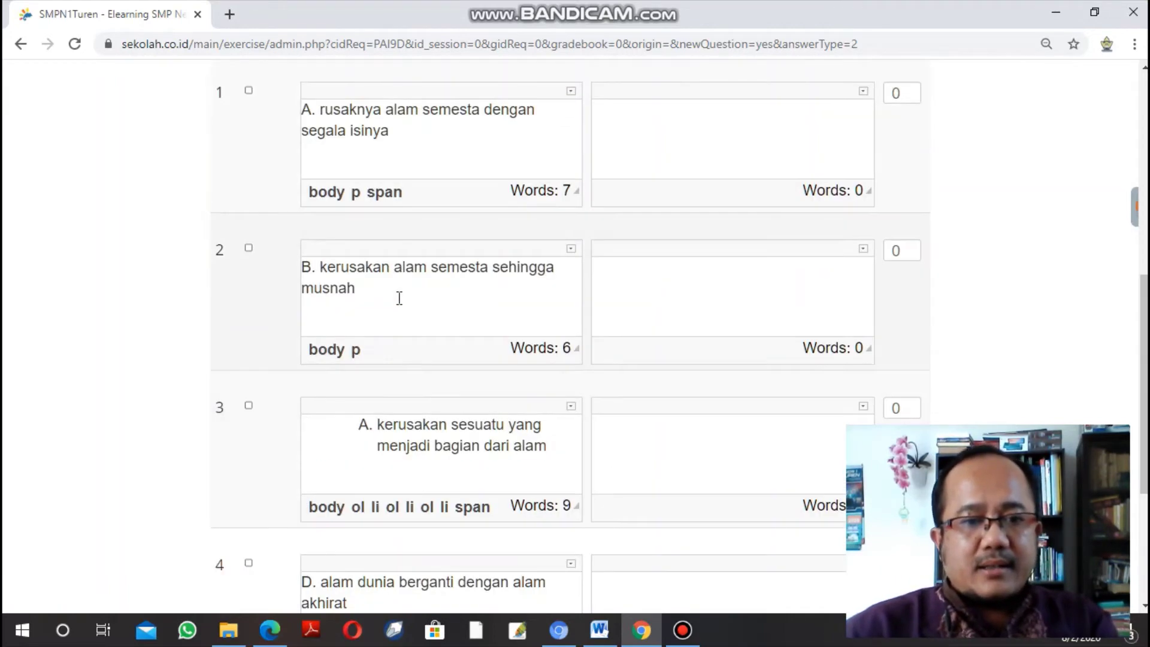
scroll(399, 298, "down", 2)
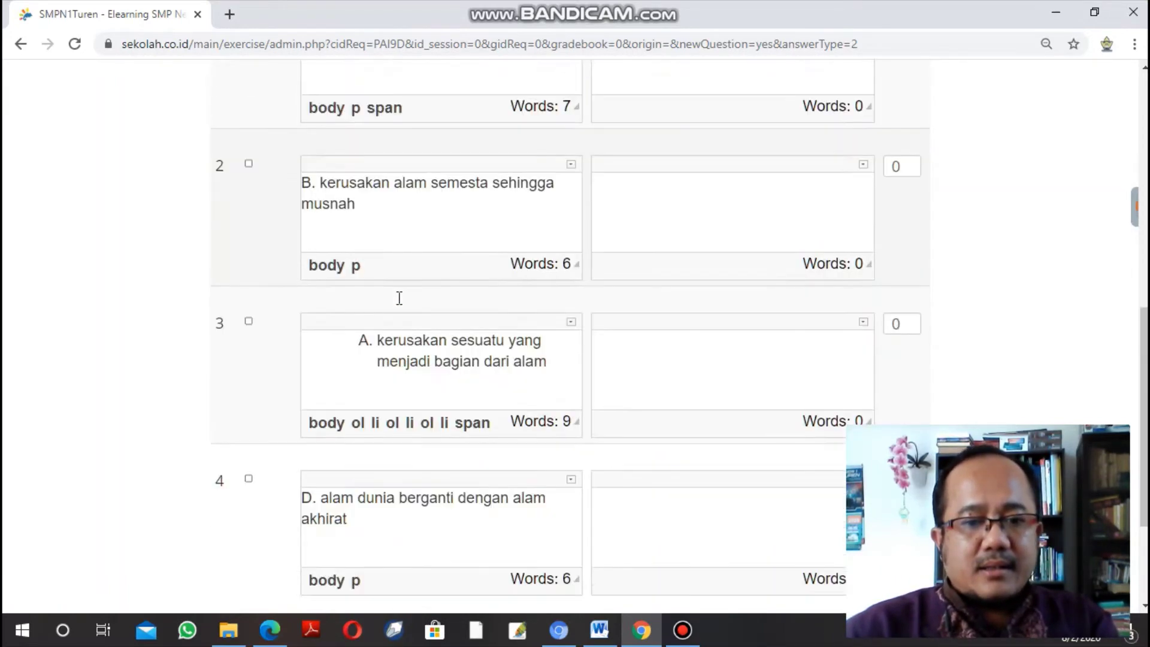
scroll(398, 298, "up", 2)
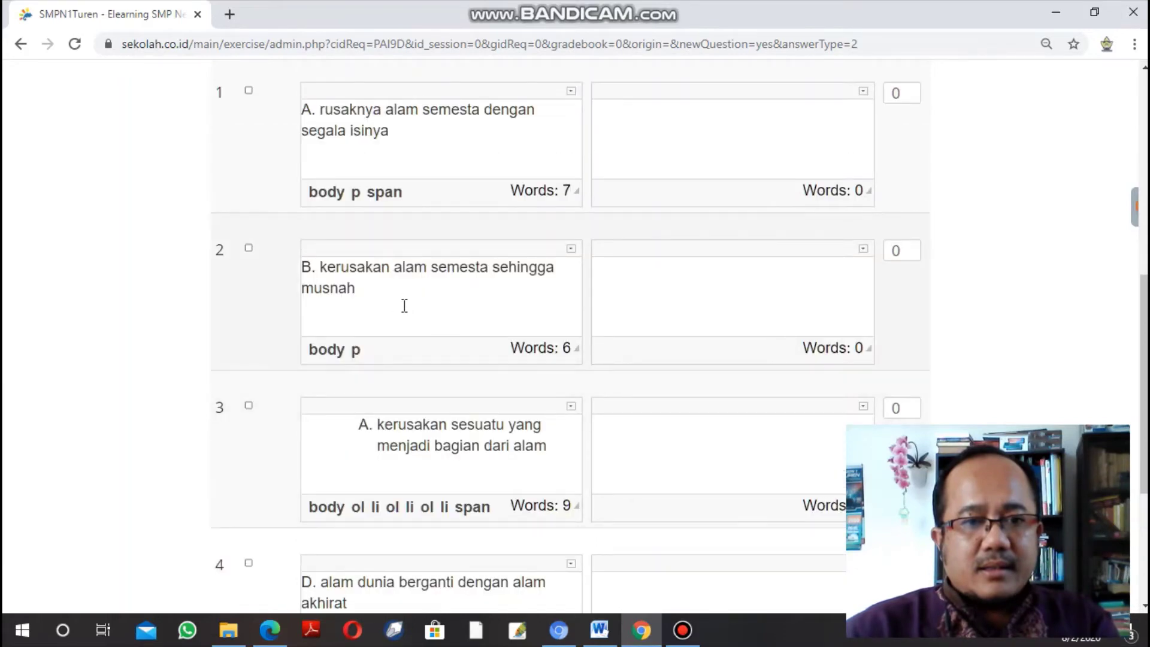
scroll(404, 305, "down", 2)
left_click(379, 341)
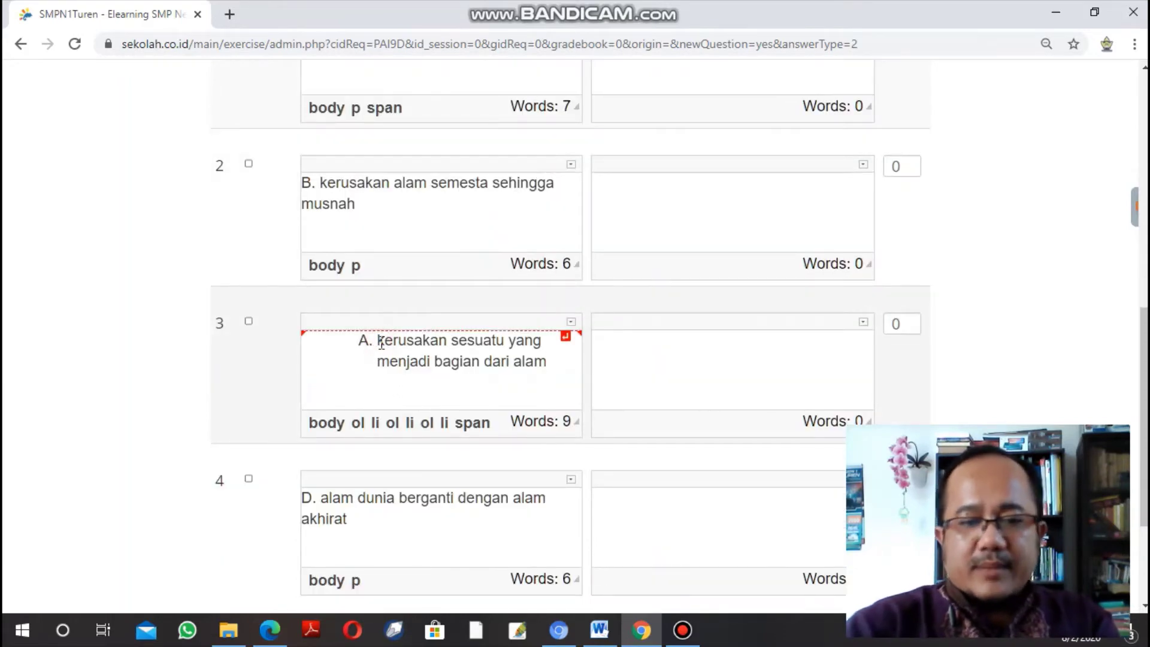
key("BackSpace")
type("C.")
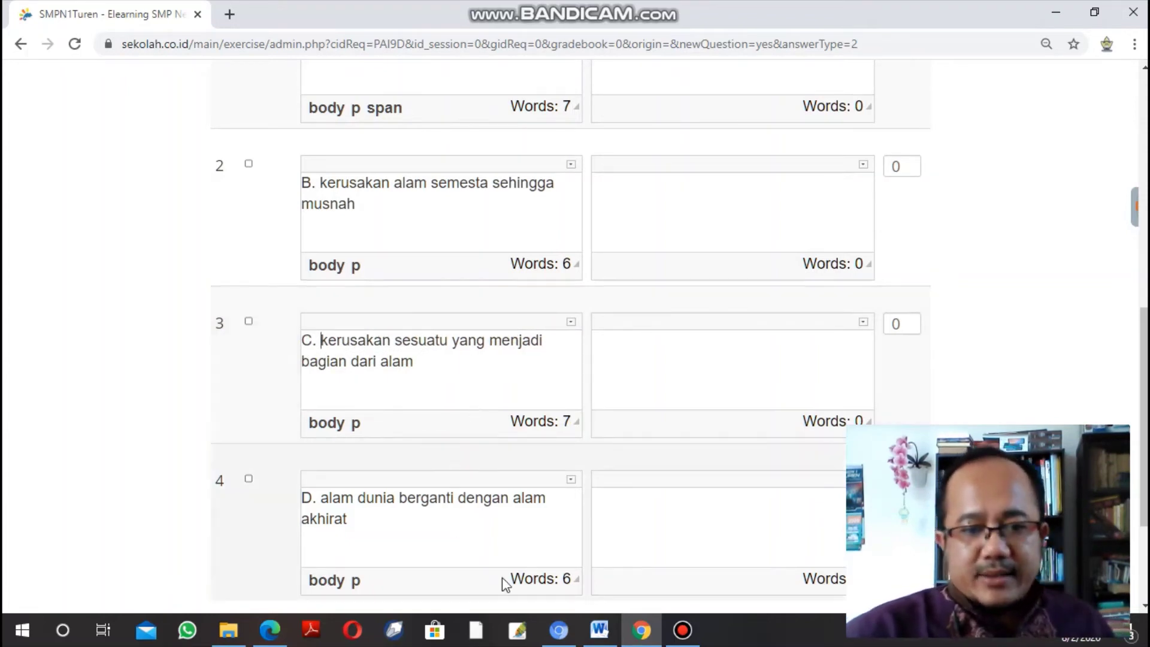
Clear all of the existing text from answer 4 in the question form.
scroll(443, 476, "down", 3)
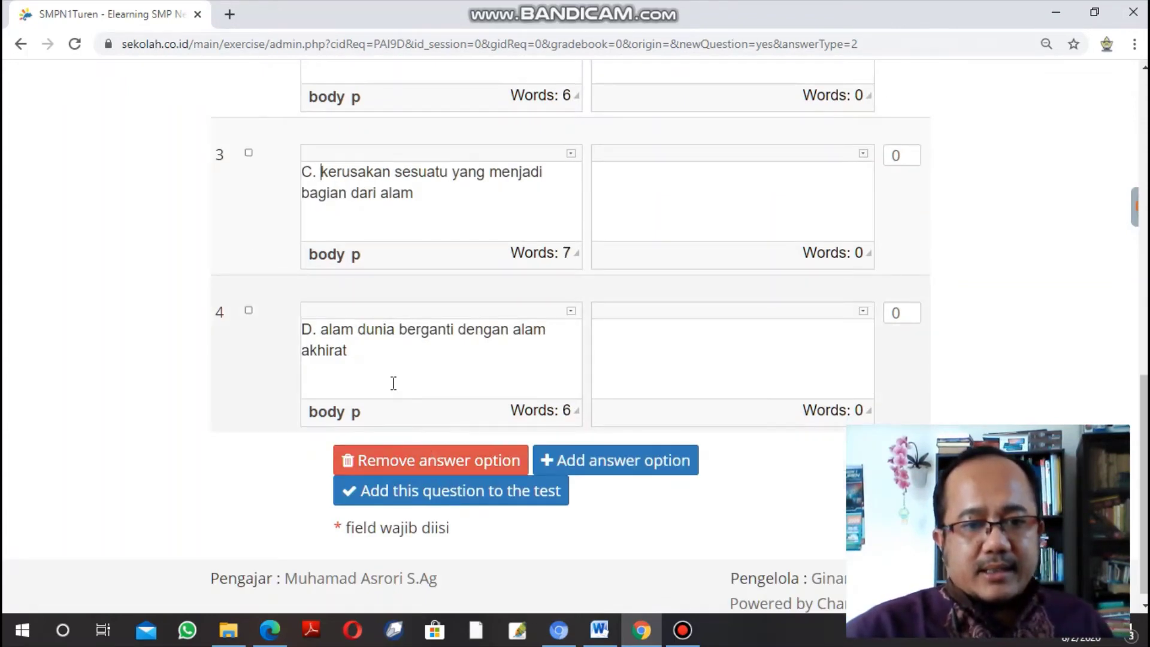
left_click_drag(377, 370, 271, 330)
key("BackSpace")
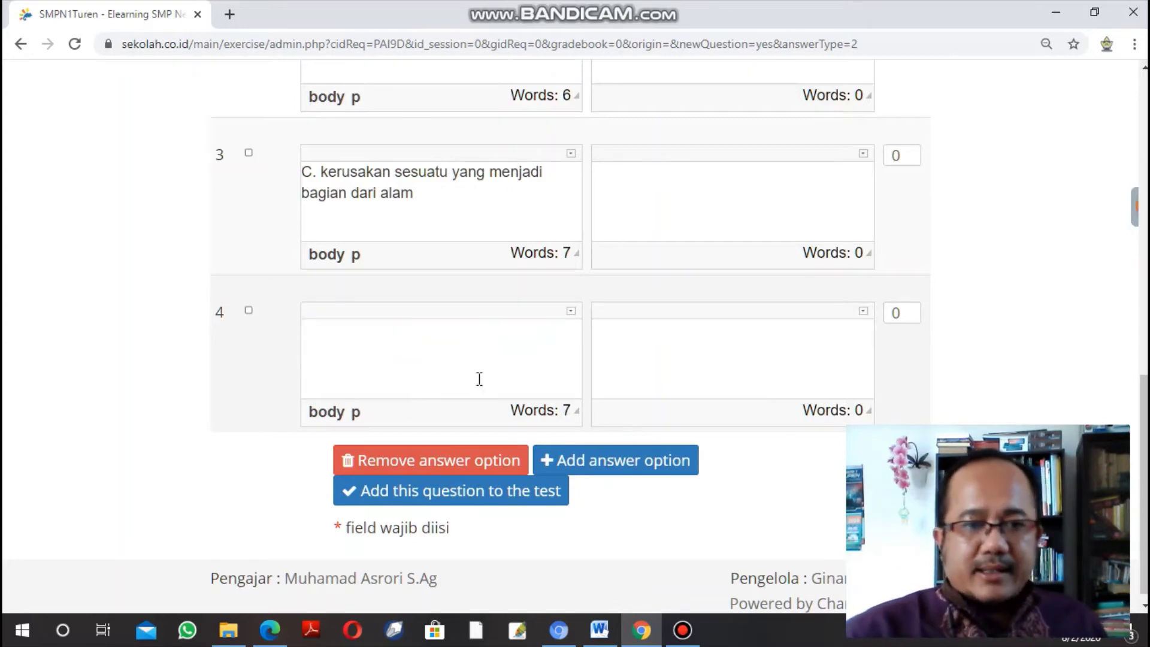
Switch to the UJI KOMPETENSI document in Word and copy option D of question 1, "alam dunia berganti dengan alam akhirat".
left_click(600, 630)
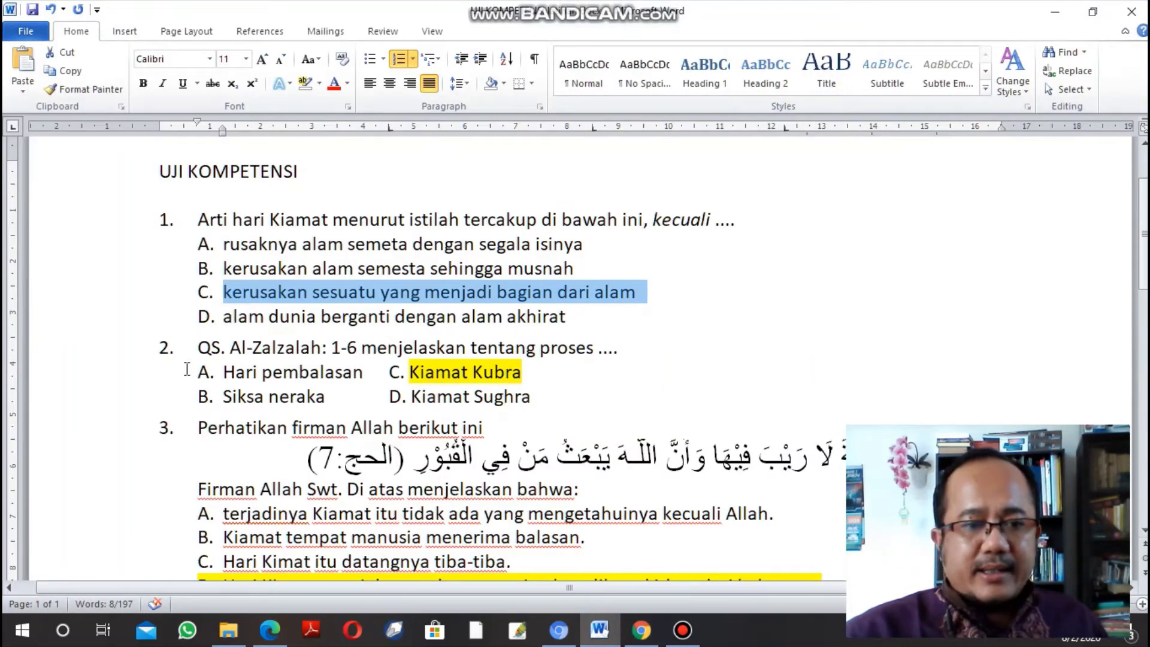
left_click_drag(229, 325, 565, 317)
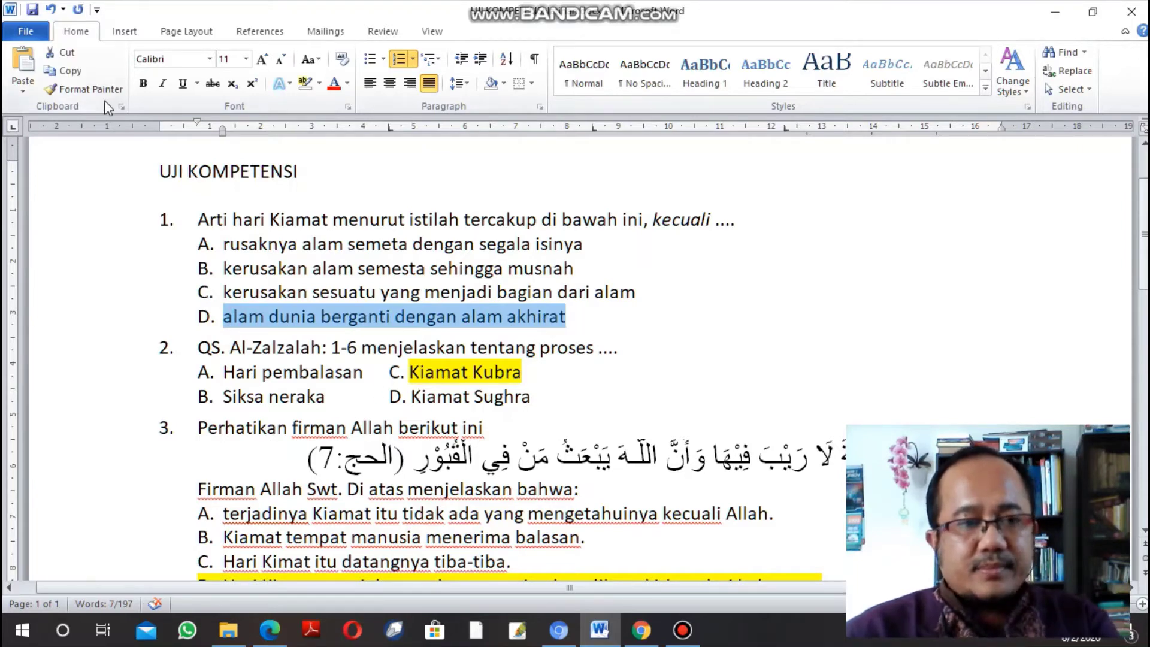
left_click(75, 71)
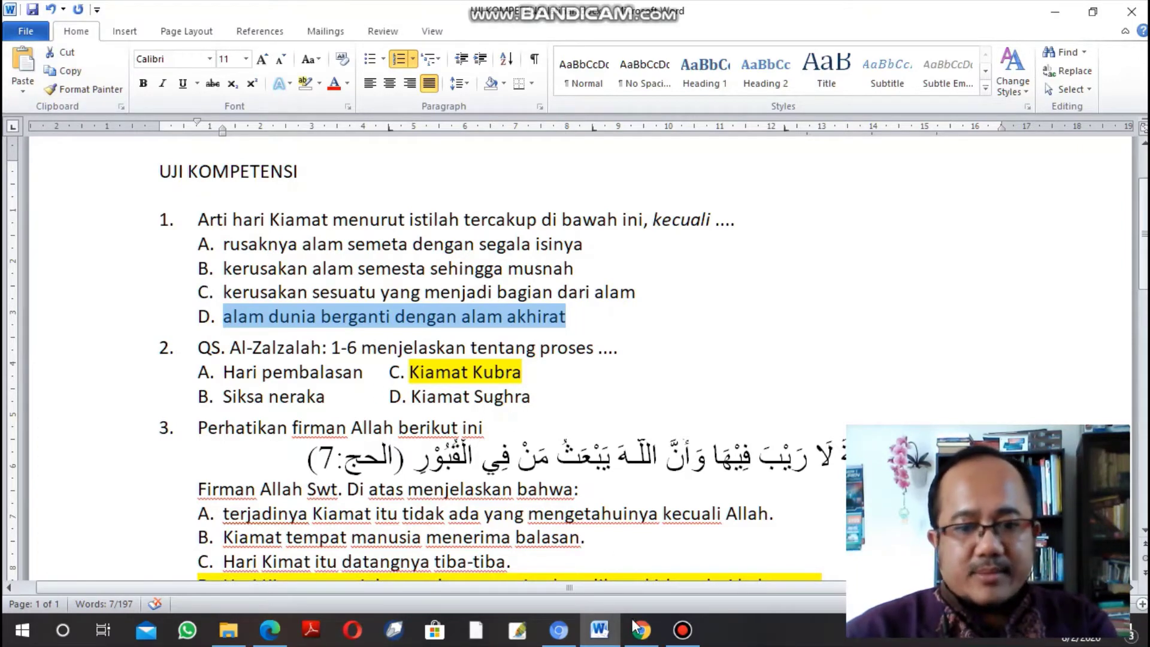
Return to the Chamilo question form in Chrome, paste the copied option as answer 4 and prefix its text with "D.".
left_click(642, 630)
right_click(411, 346)
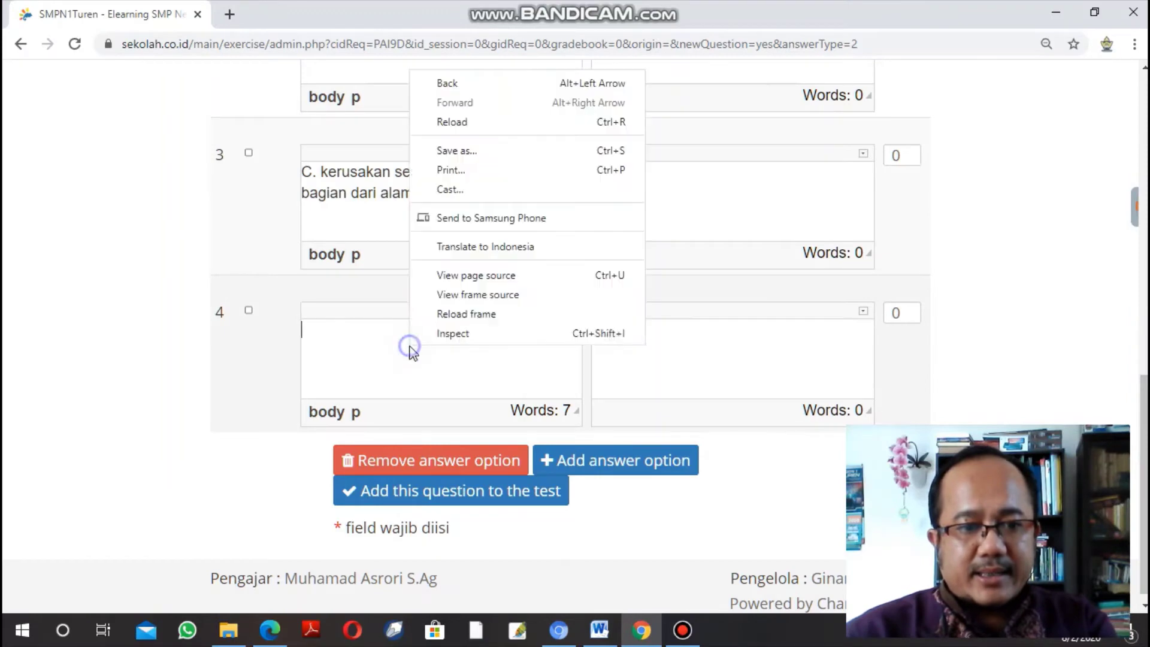
left_click(343, 353)
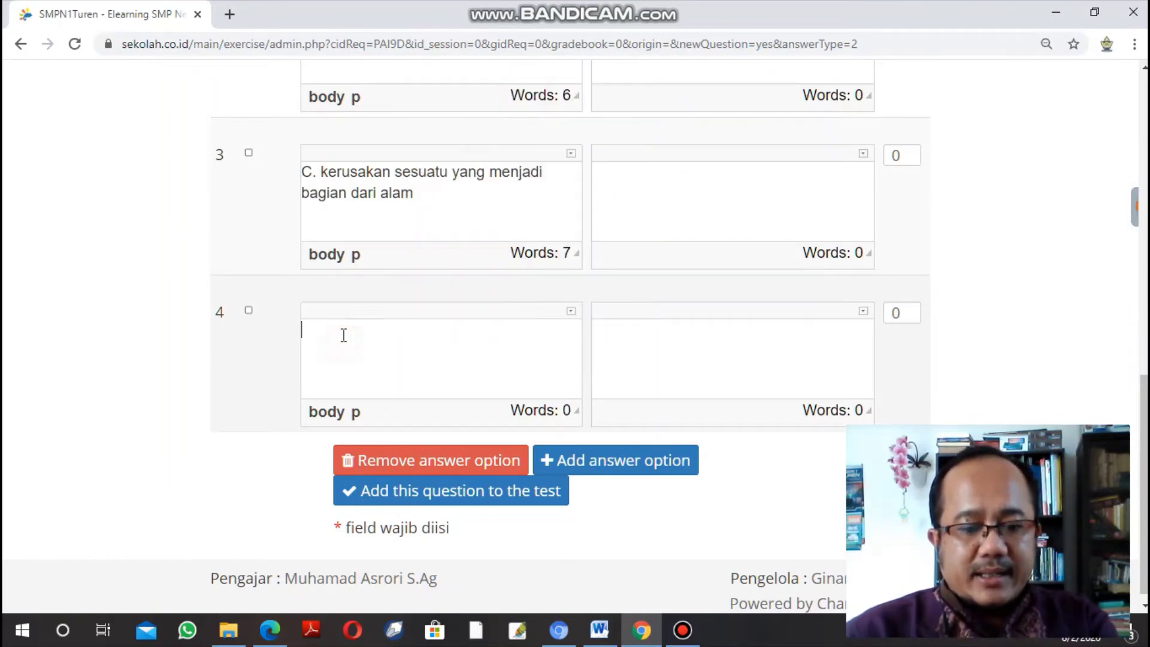
key("ctrl+v")
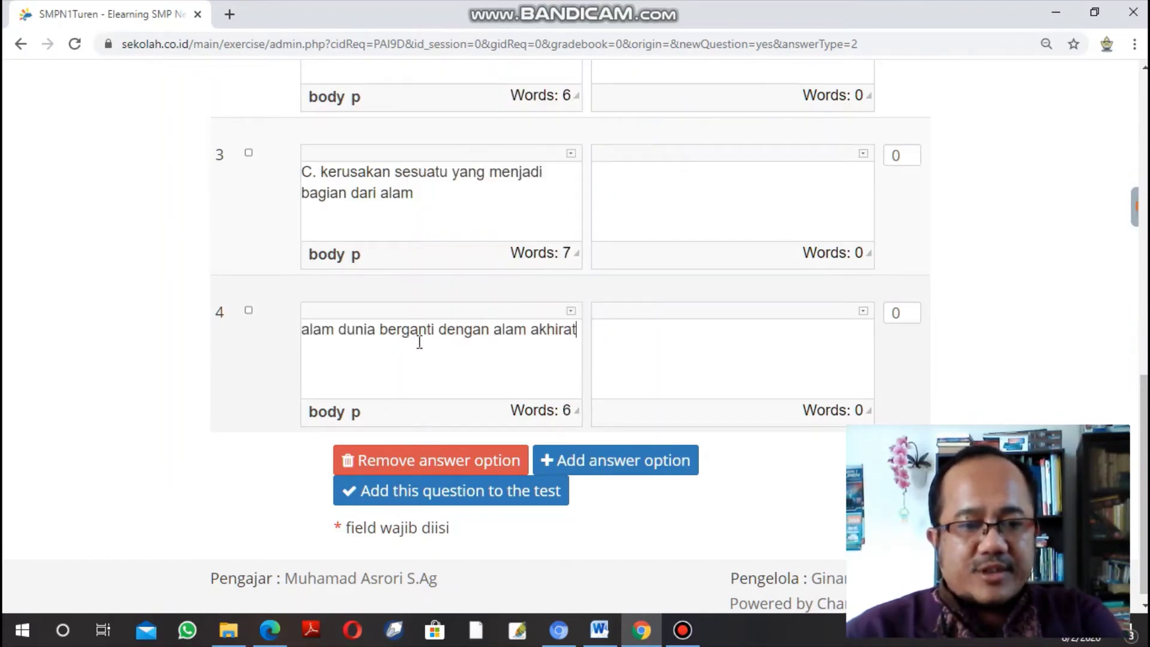
left_click(303, 329)
type("D.")
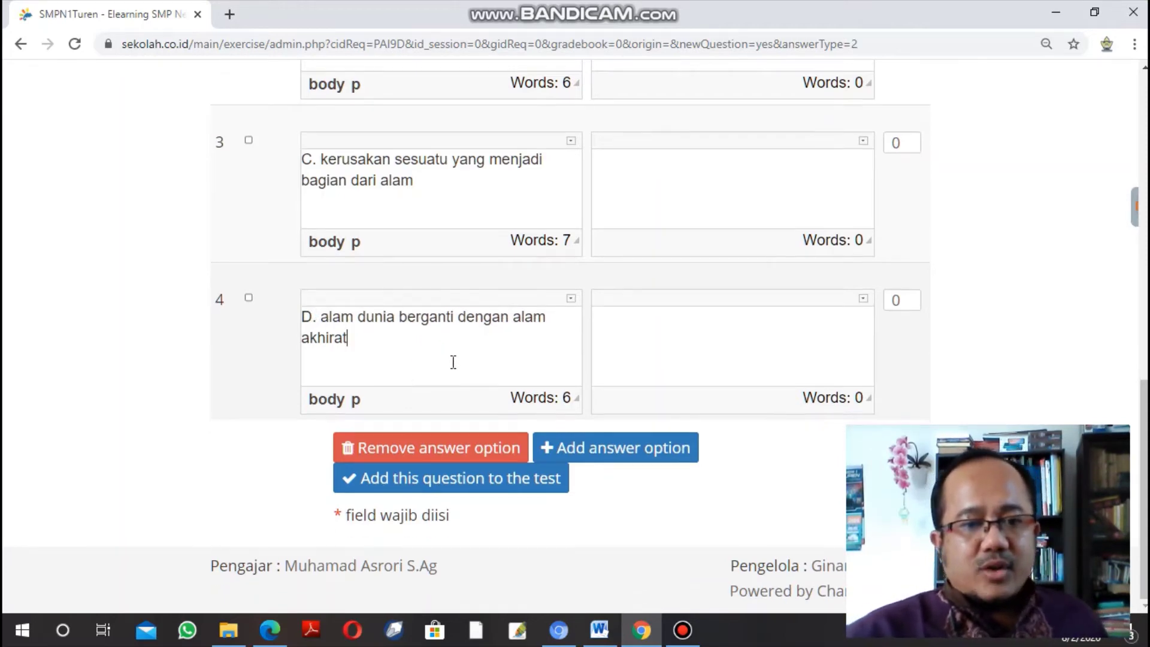
Review the question text and the four filled-in answers of the Multiple answer form.
scroll(443, 359, "up", 8)
scroll(457, 366, "up", 3)
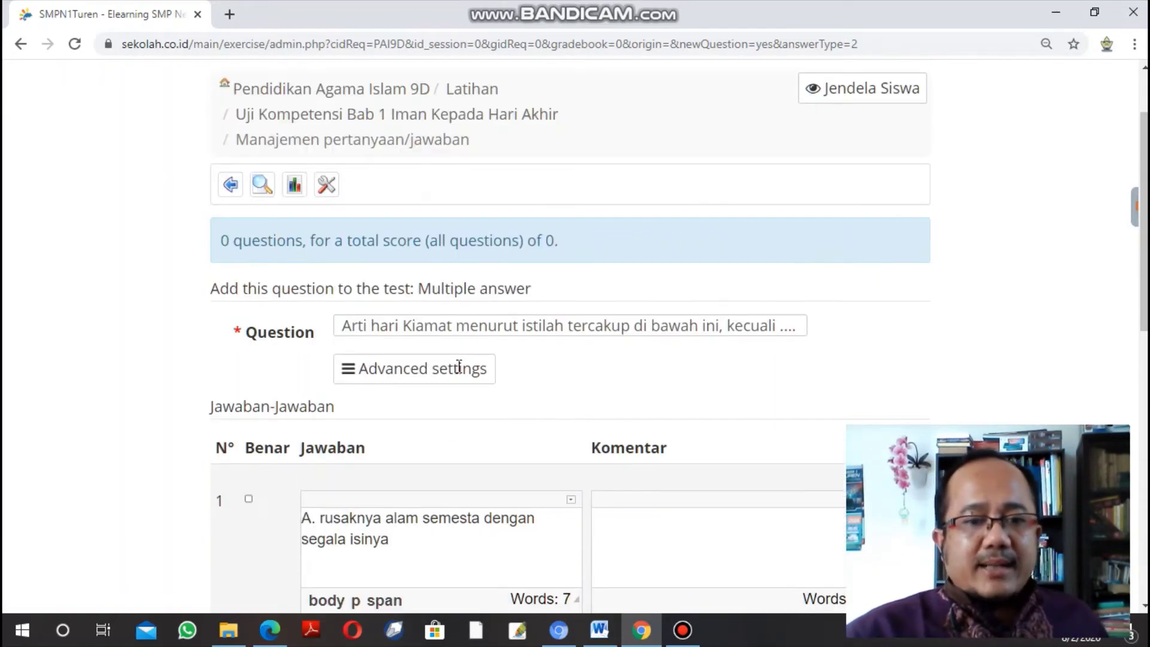
scroll(454, 364, "down", 3)
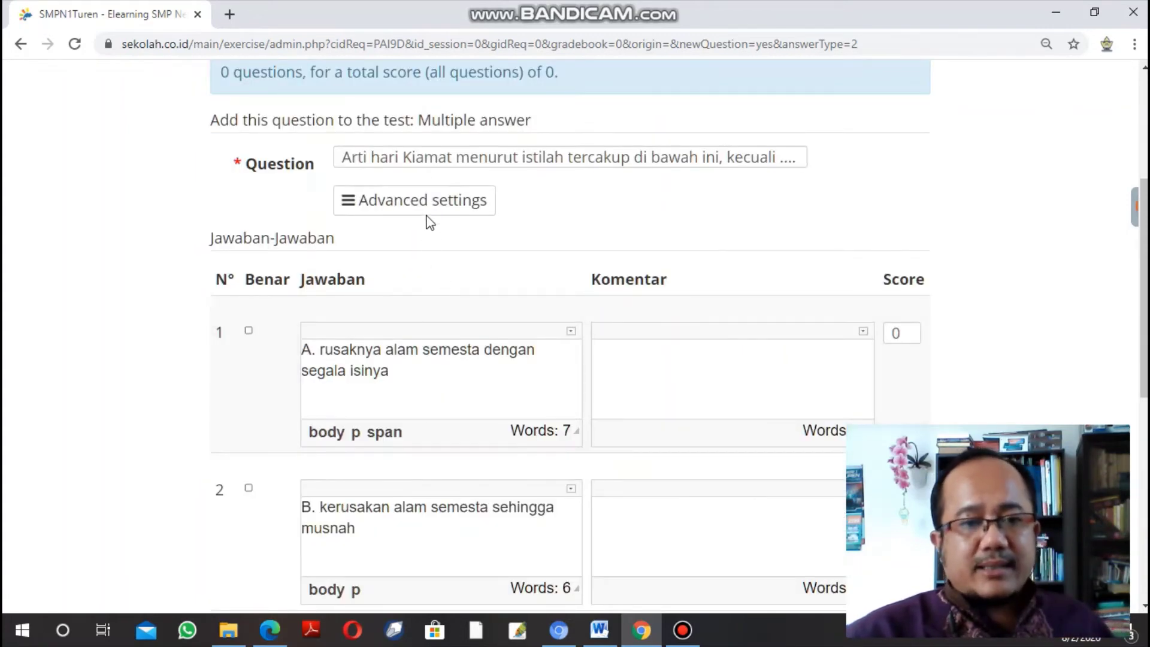
scroll(396, 326, "down", 1)
scroll(380, 293, "down", 5)
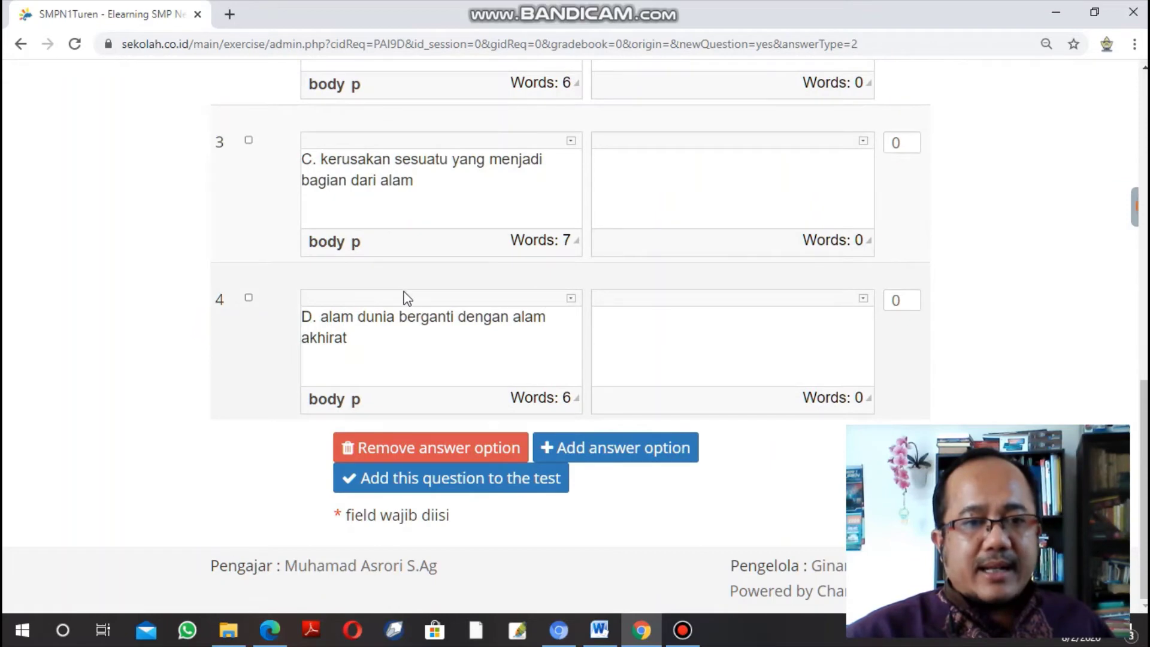
scroll(452, 327, "up", 1)
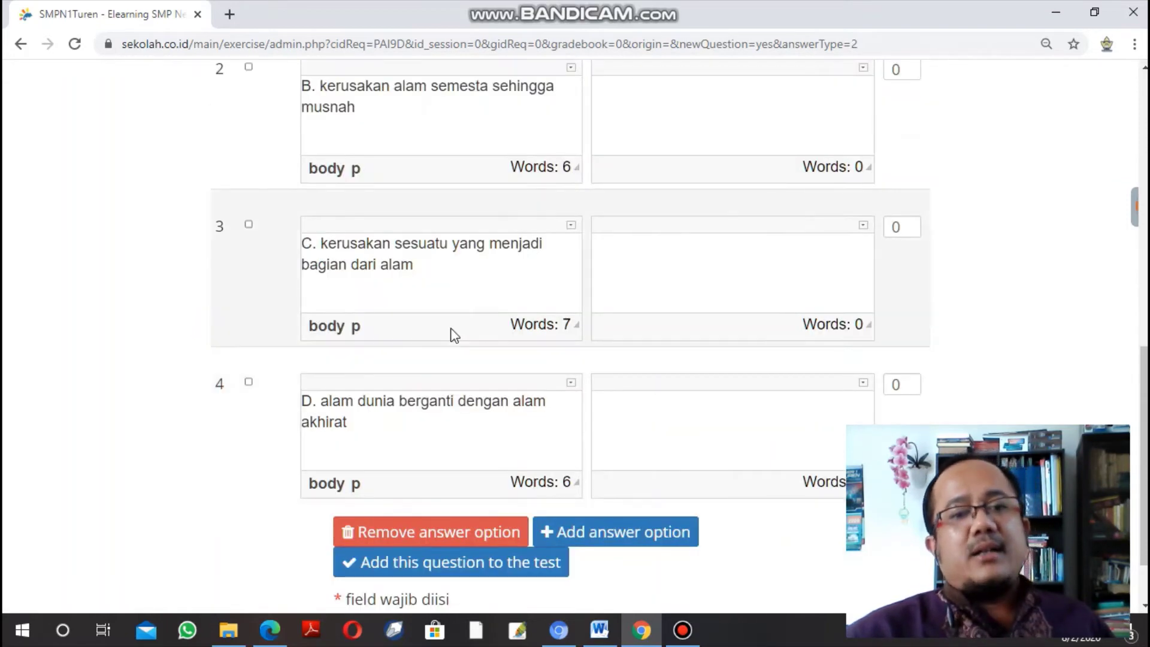
scroll(453, 335, "up", 6)
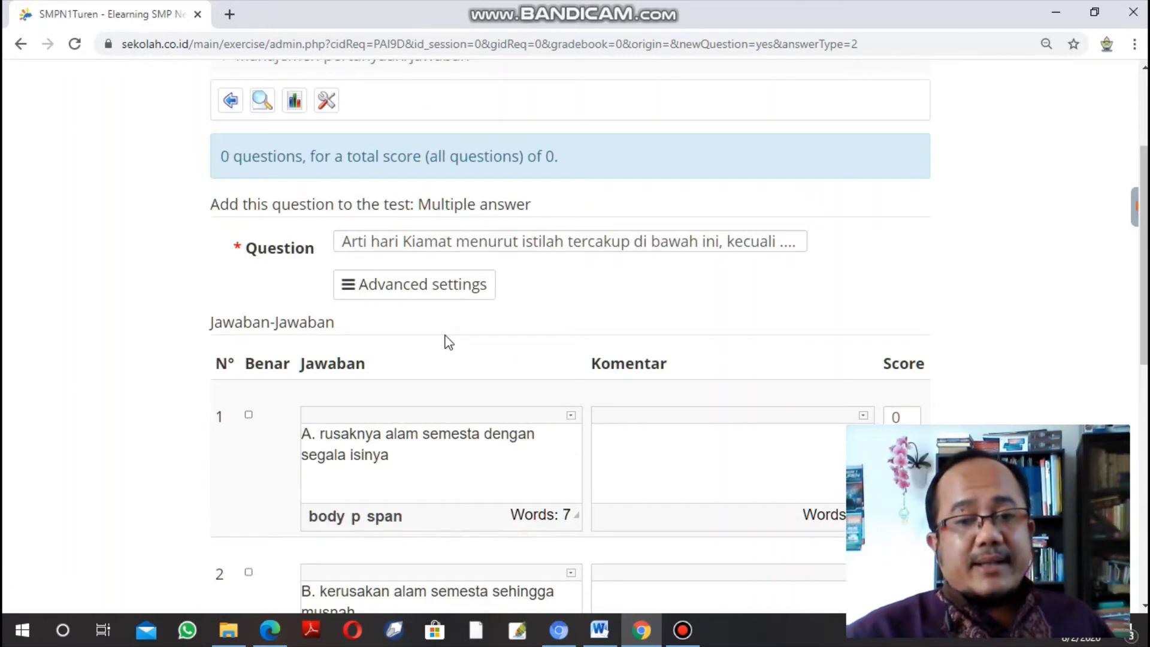
scroll(449, 342, "down", 2)
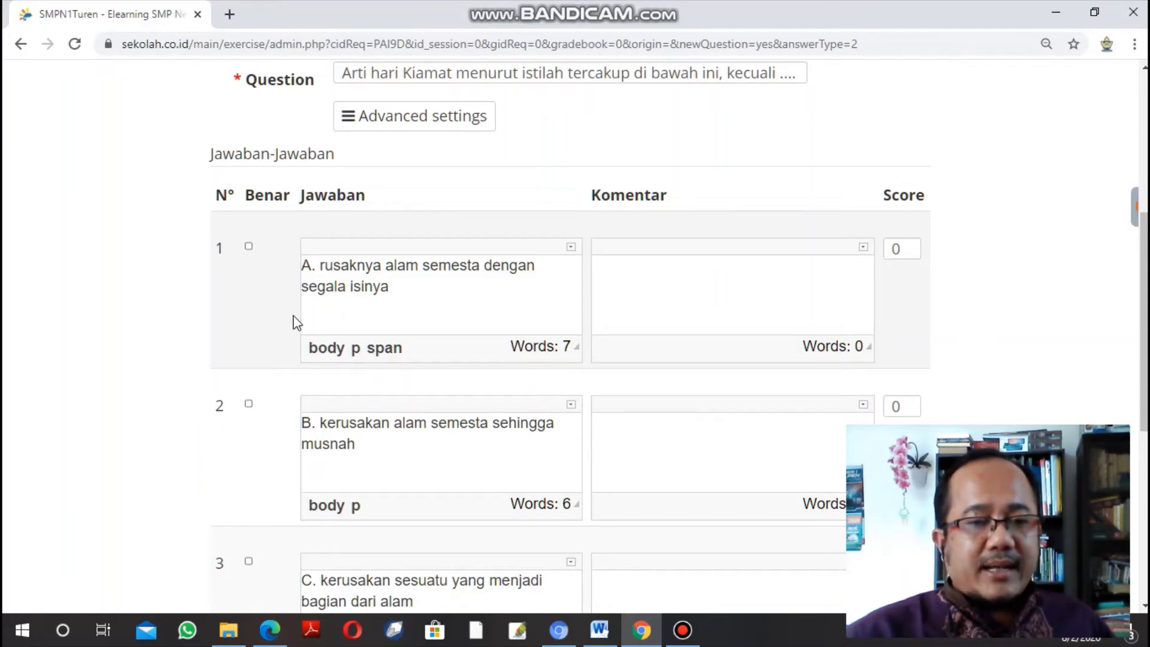
Mark answer 3, "C. kerusakan sesuatu yang menjadi bagian dari alam", as the correct answer.
scroll(296, 320, "down", 1)
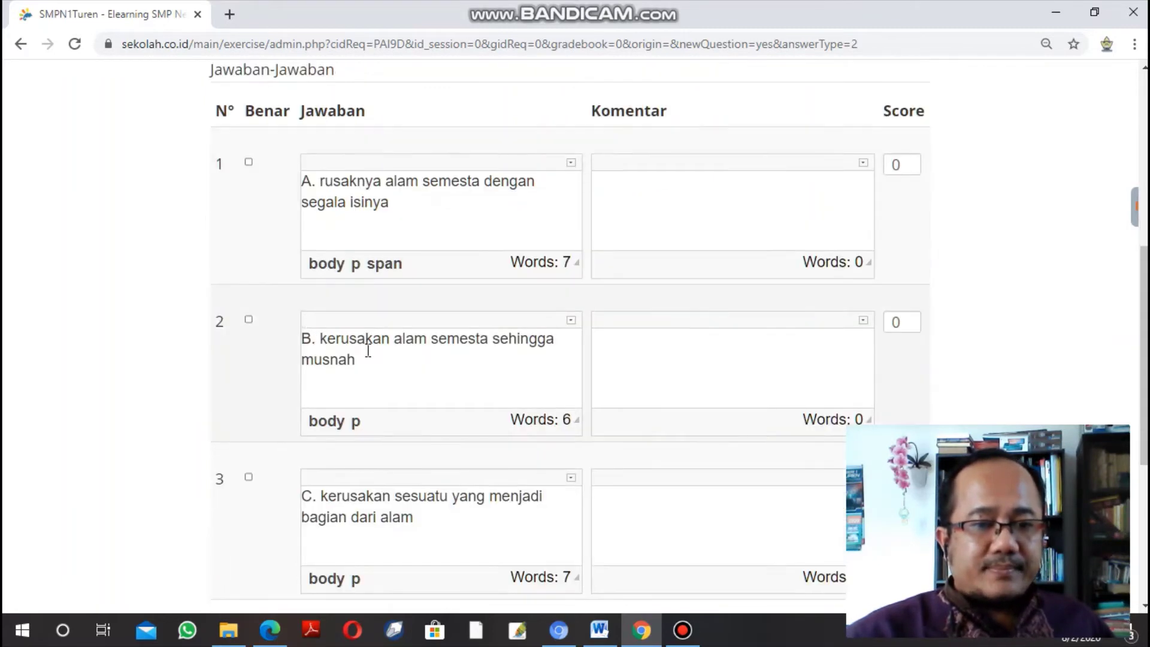
scroll(461, 388, "down", 1)
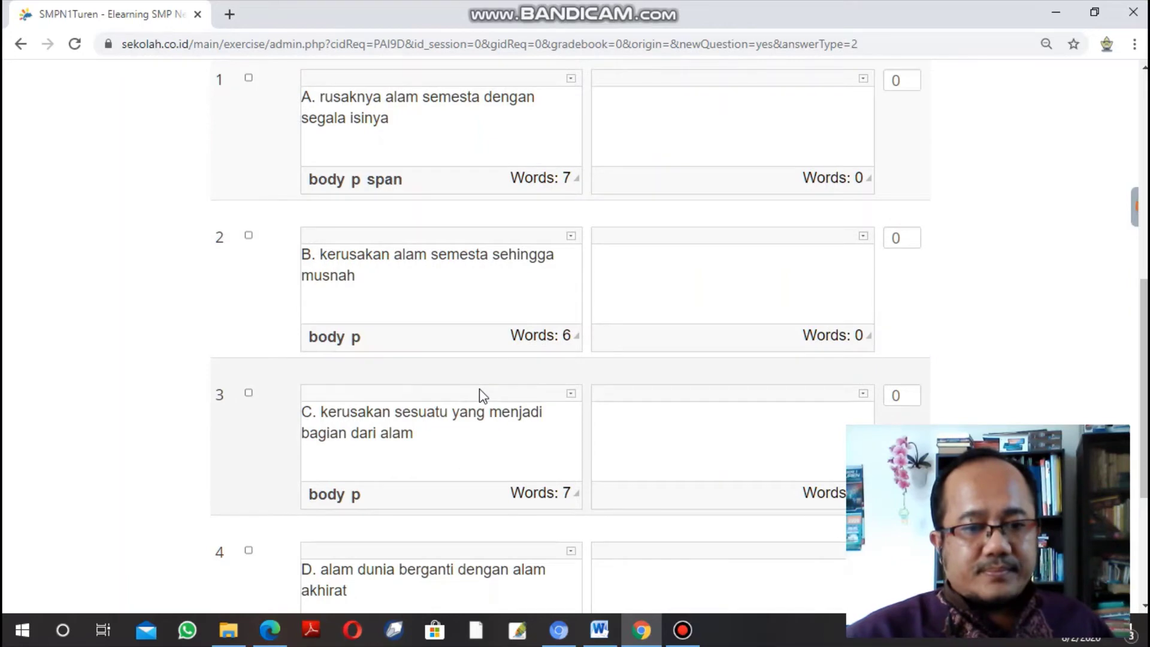
scroll(482, 395, "down", 1)
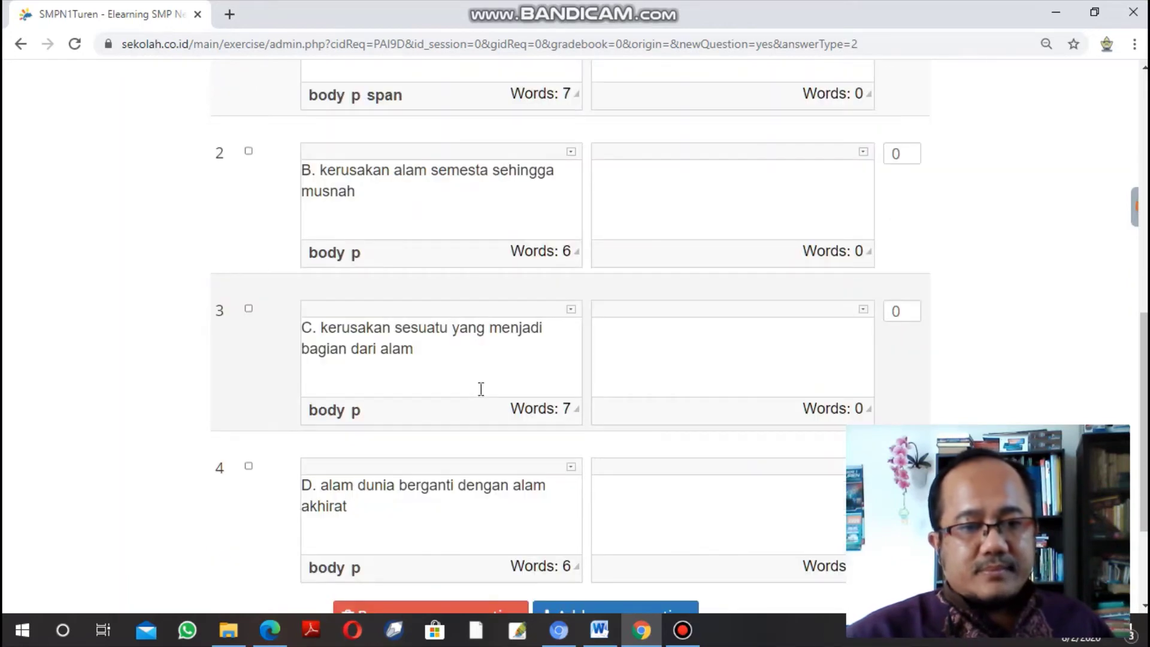
left_click(249, 308)
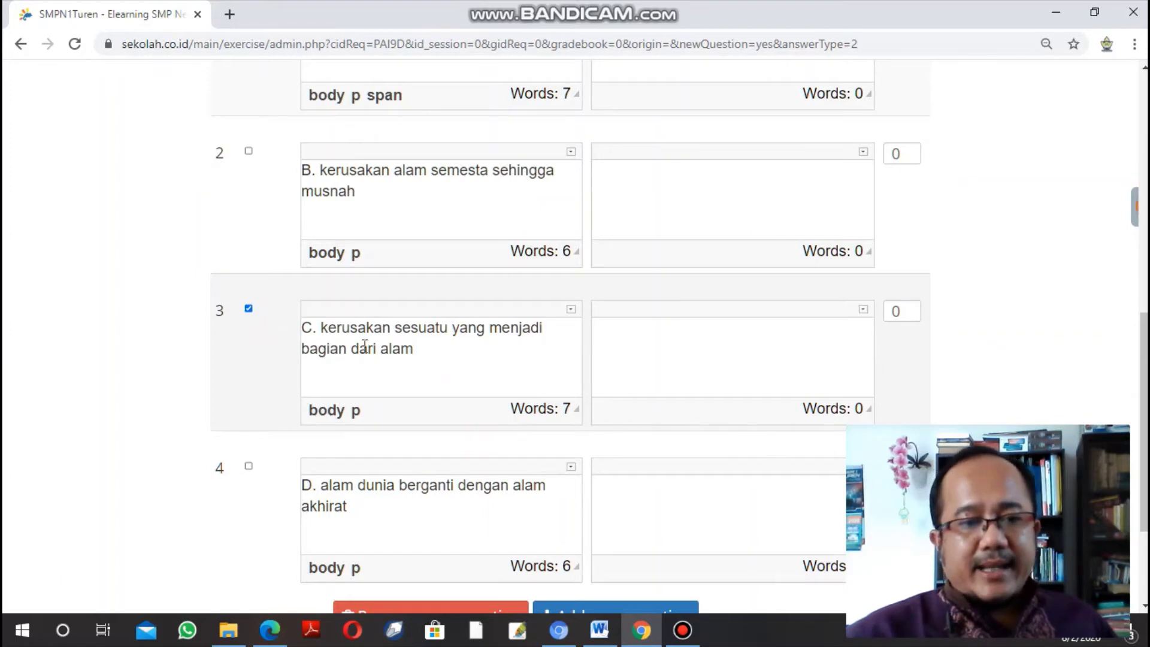
Set the score of the correct answer 3 to 25.
scroll(366, 342, "up", 1)
scroll(372, 350, "down", 1)
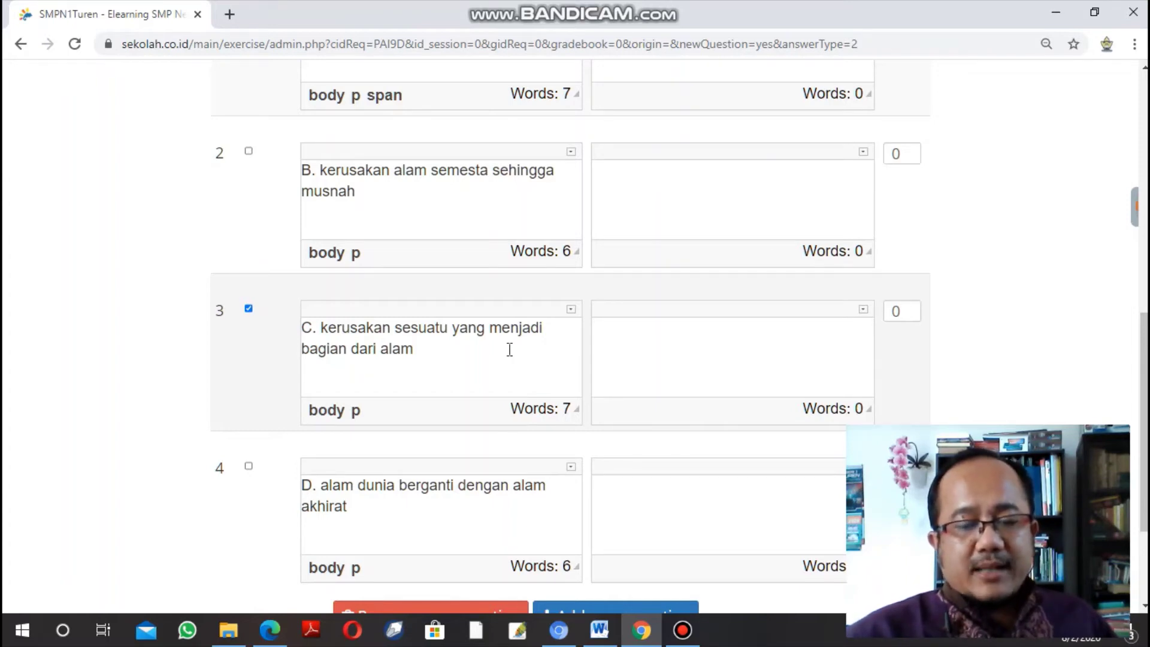
left_click(898, 310)
double_click(894, 311)
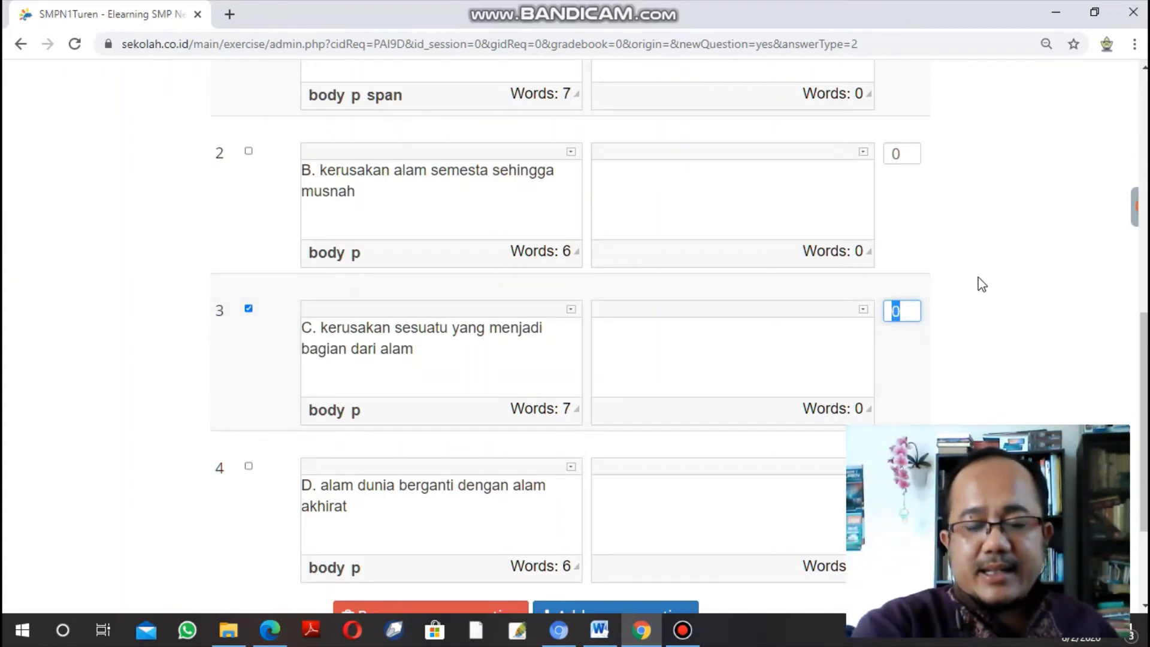
type("4")
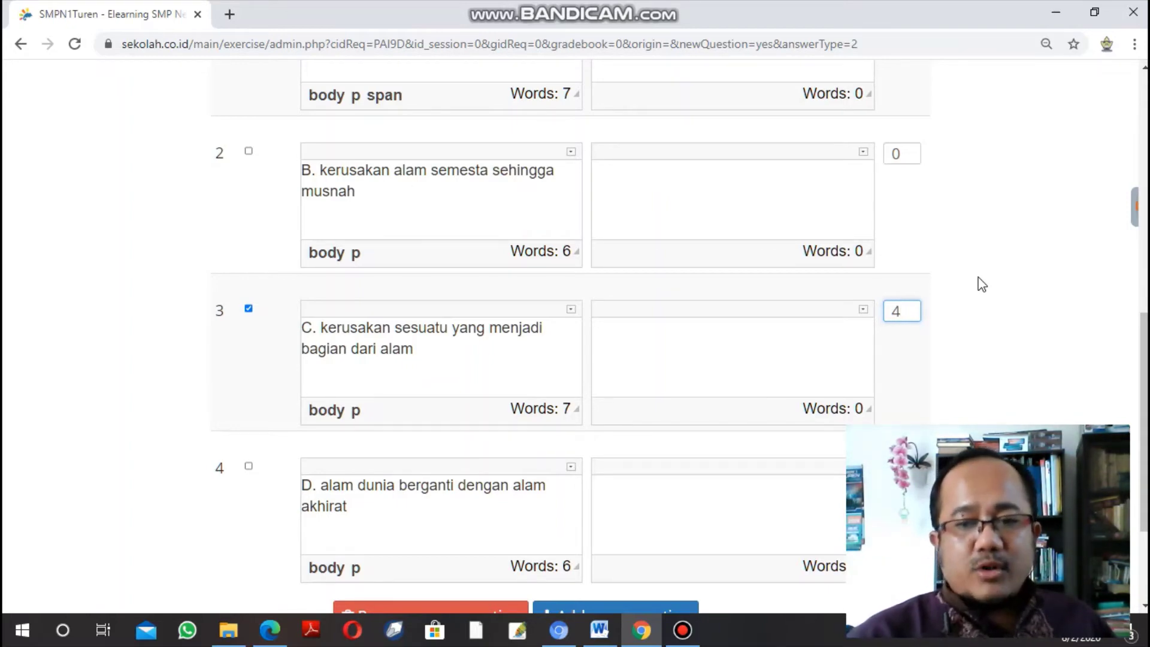
key("BackSpace")
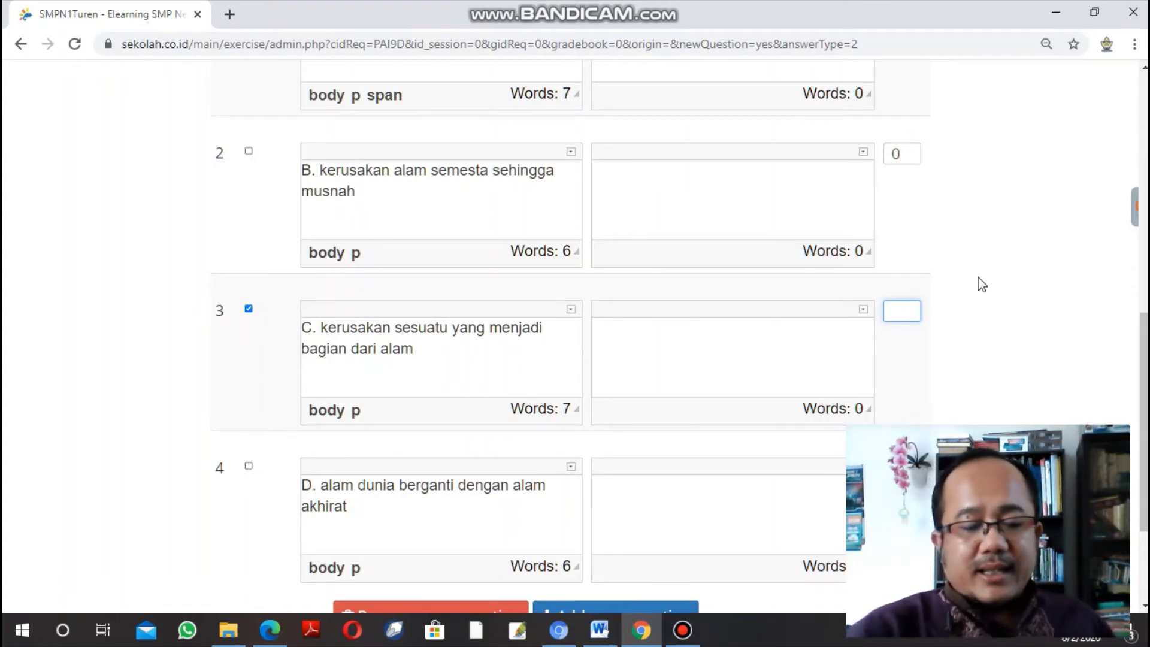
type("10")
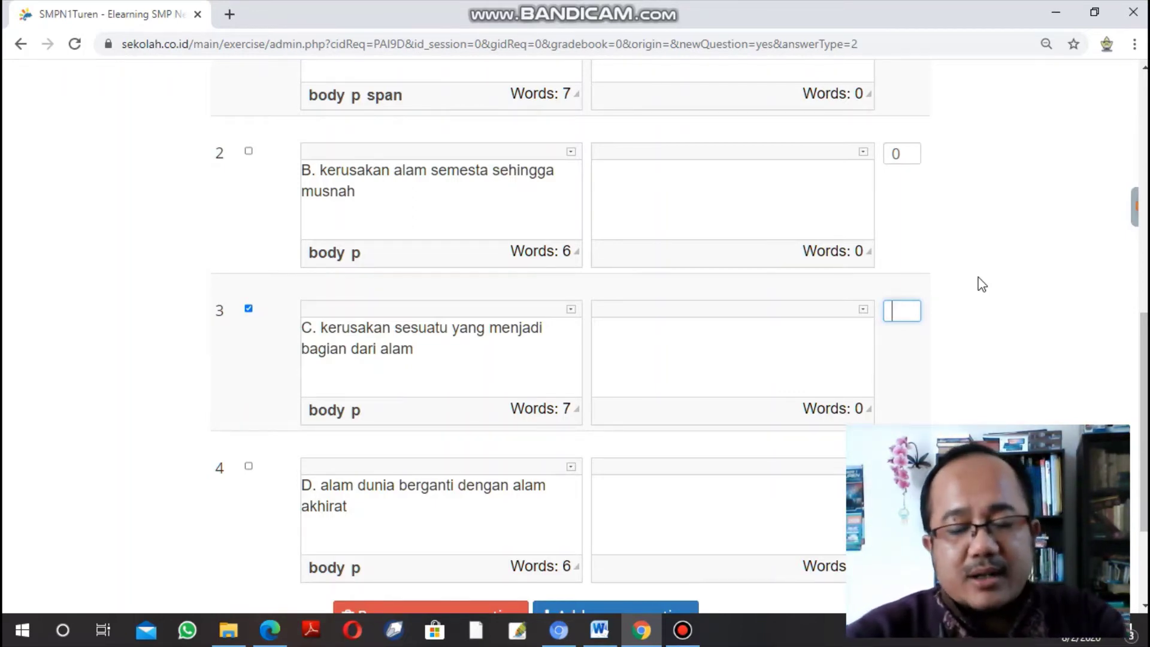
type("2")
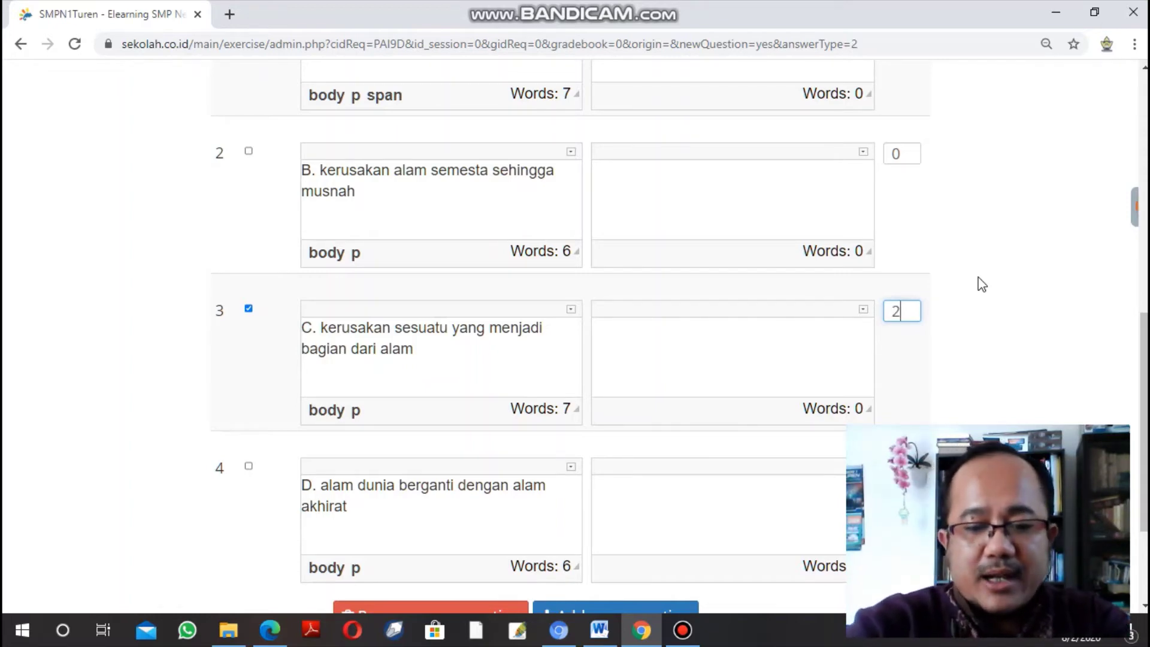
type("5")
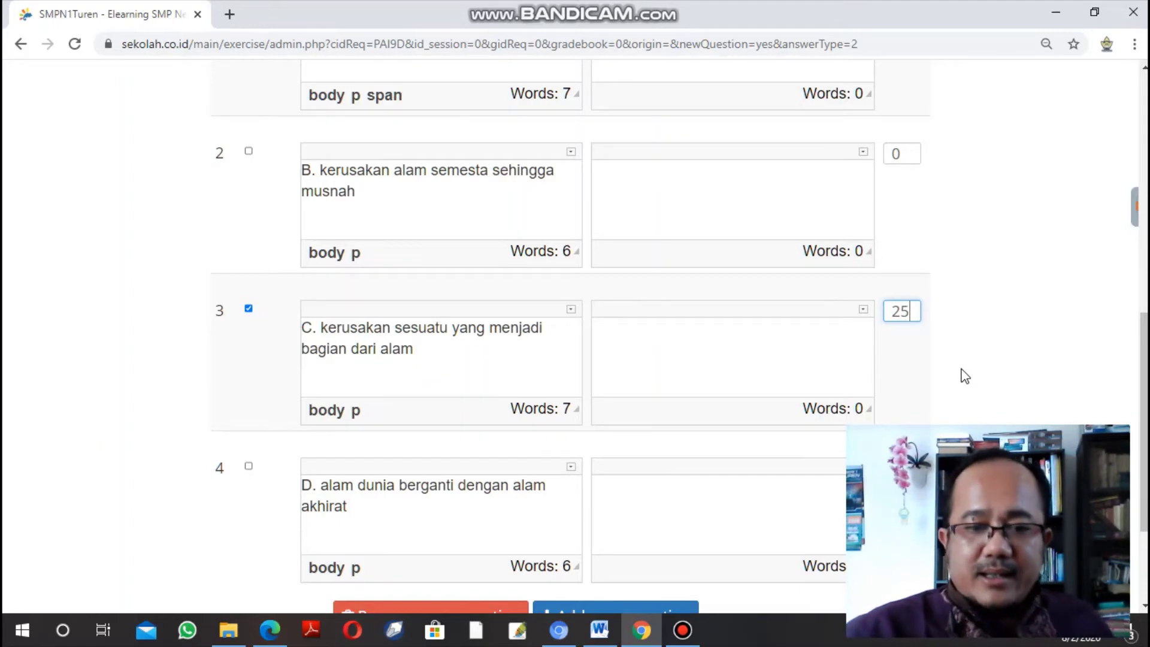
Check the completed form and add the question "Arti hari Kiamat menurut istilah tercakup di bawah ini, kecuali ...." to the test.
scroll(704, 355, "down", 3)
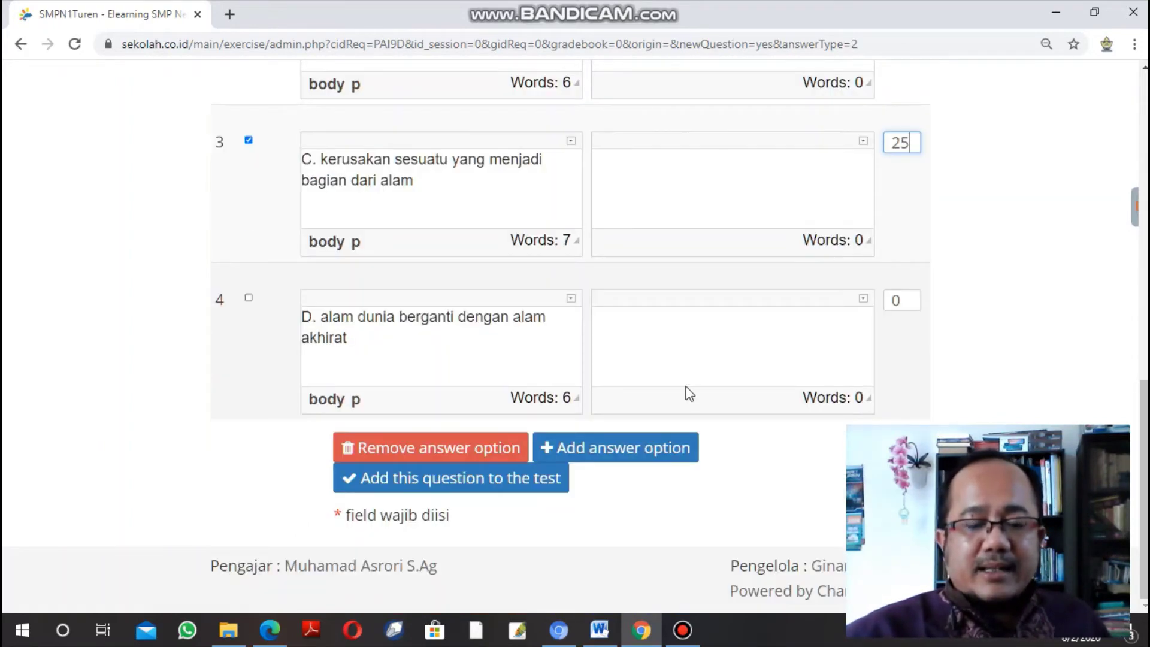
scroll(688, 393, "up", 10)
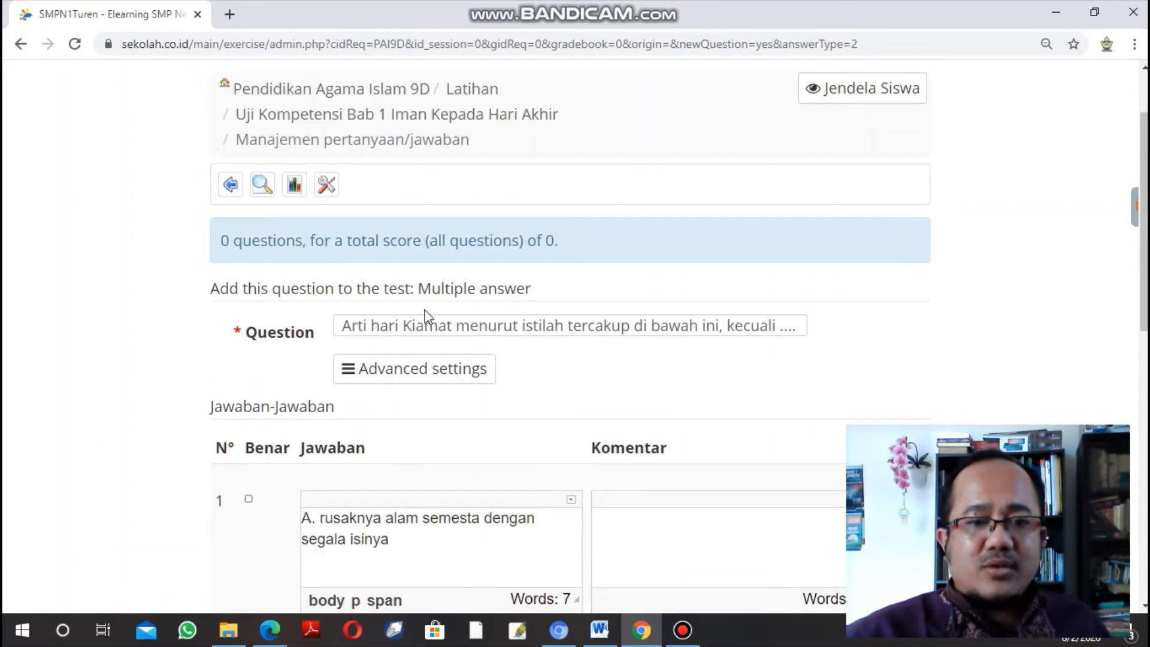
scroll(507, 345, "down", 10)
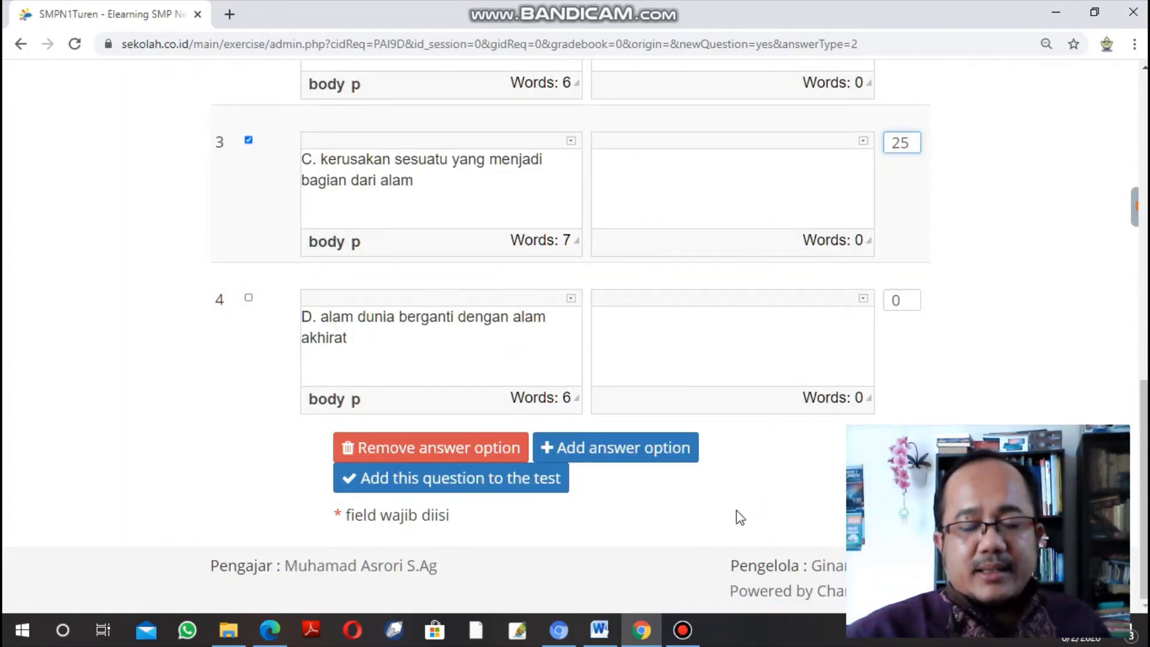
left_click(450, 482)
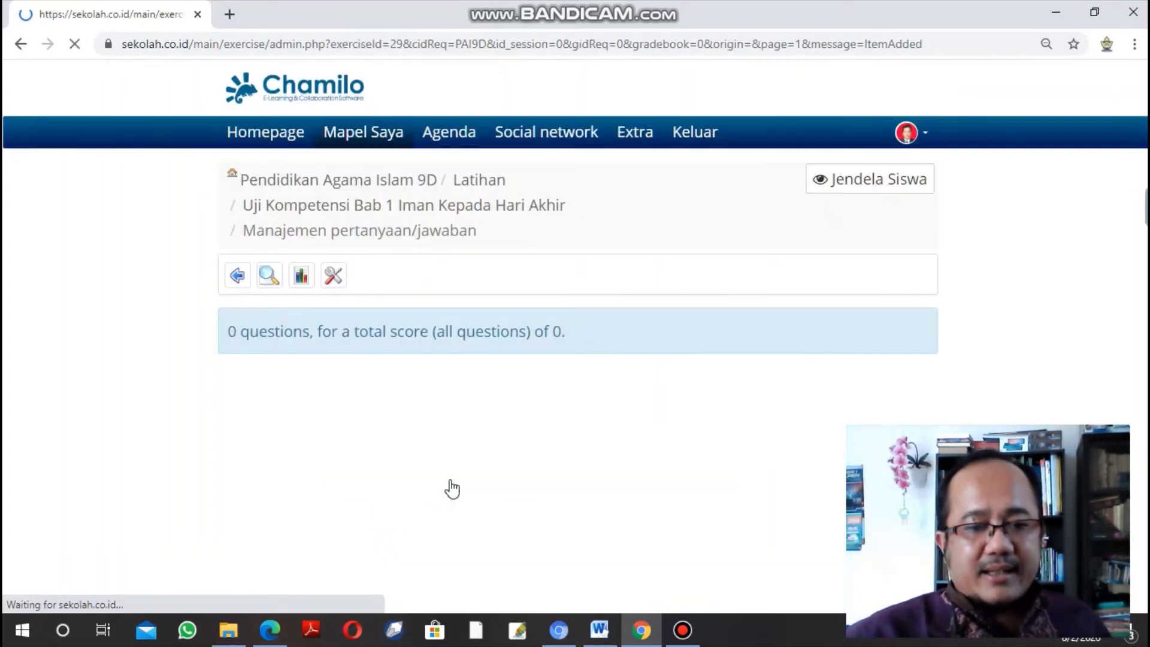
Start another Multiple answer question for the Uji Kompetensi Bab 1 Iman Kepada Hari Akhir test.
scroll(433, 425, "down", 1)
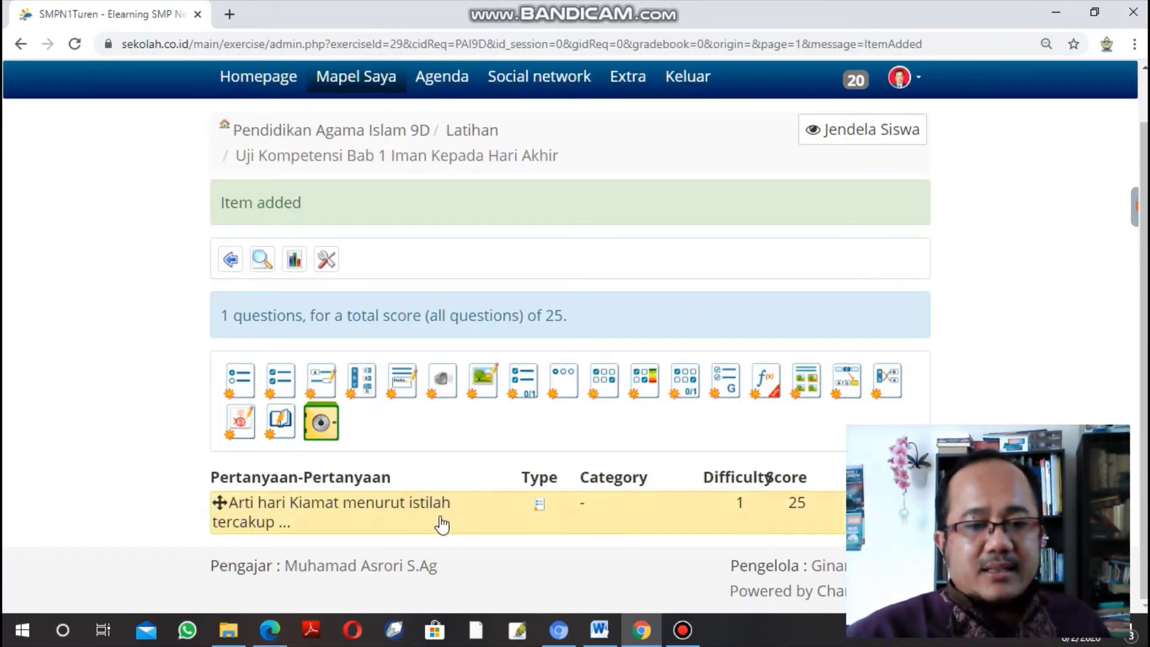
scroll(580, 542, "up", 1)
scroll(599, 540, "down", 1)
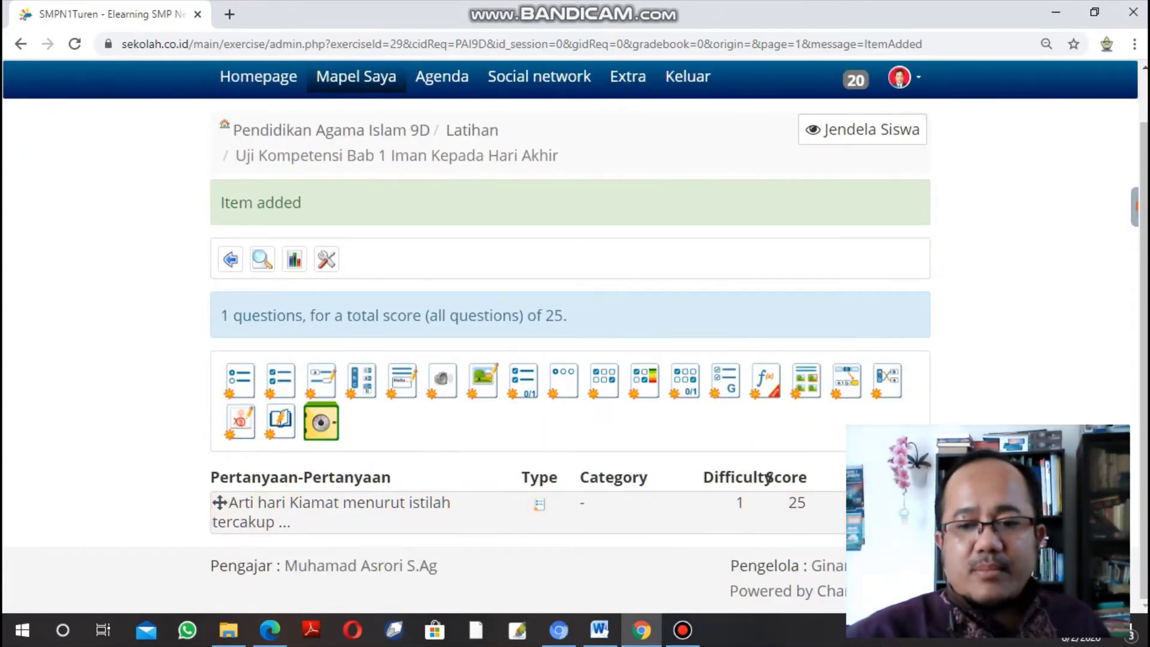
scroll(734, 478, "up", 1)
scroll(605, 458, "down", 1)
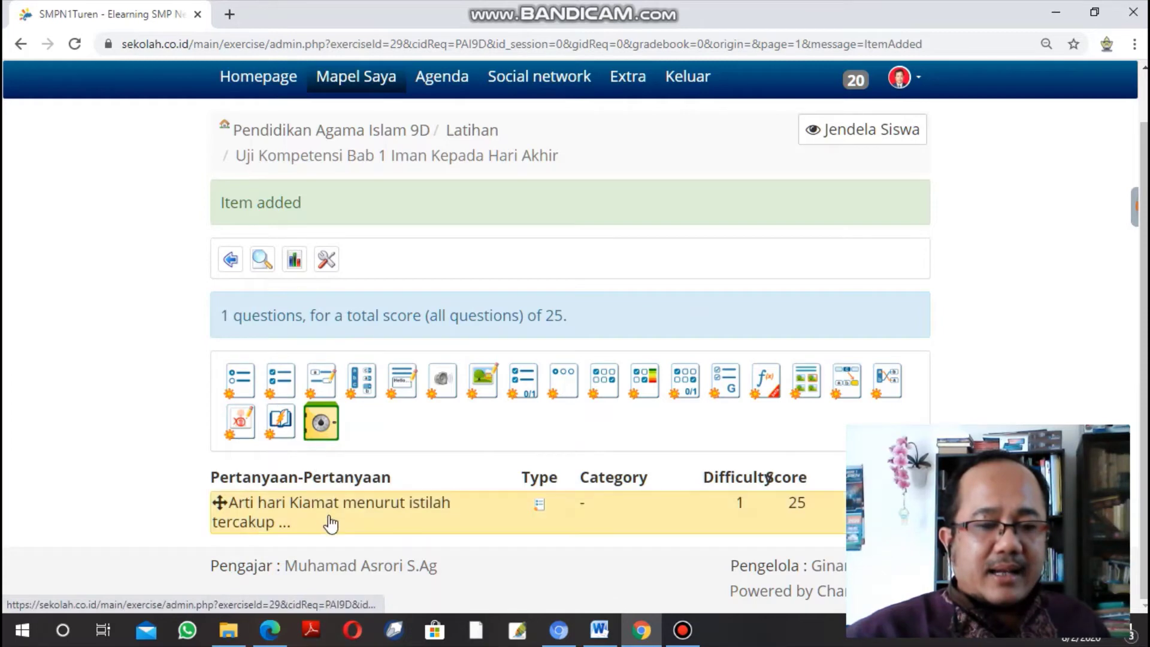
left_click(285, 392)
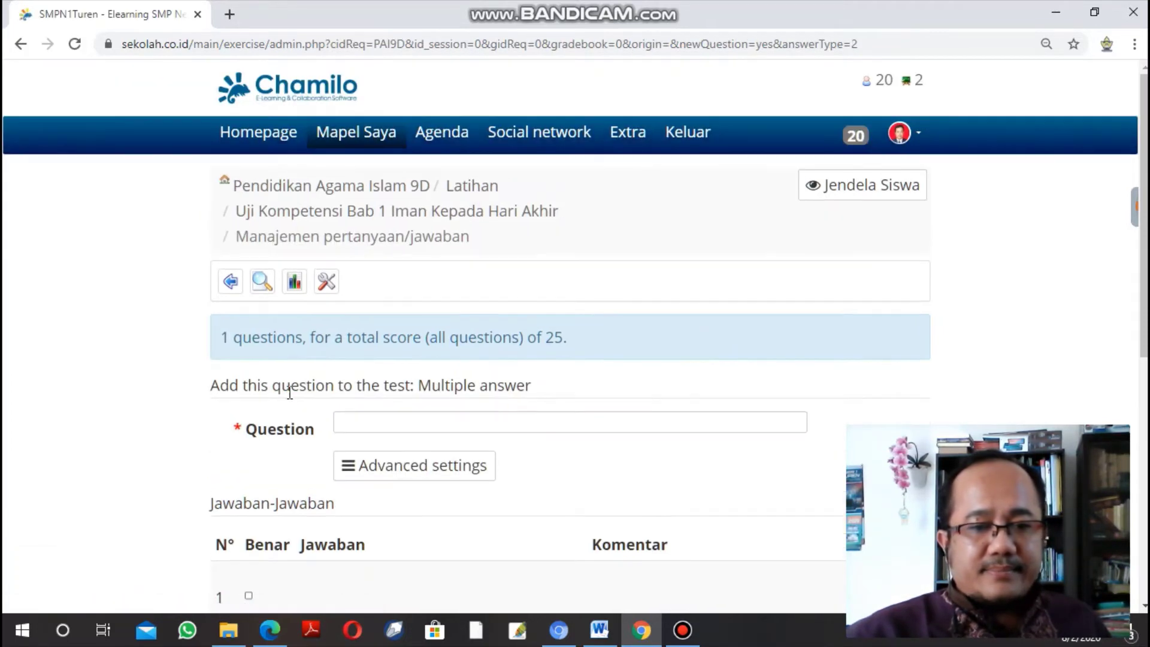
scroll(399, 443, "down", 6)
scroll(399, 443, "up", 5)
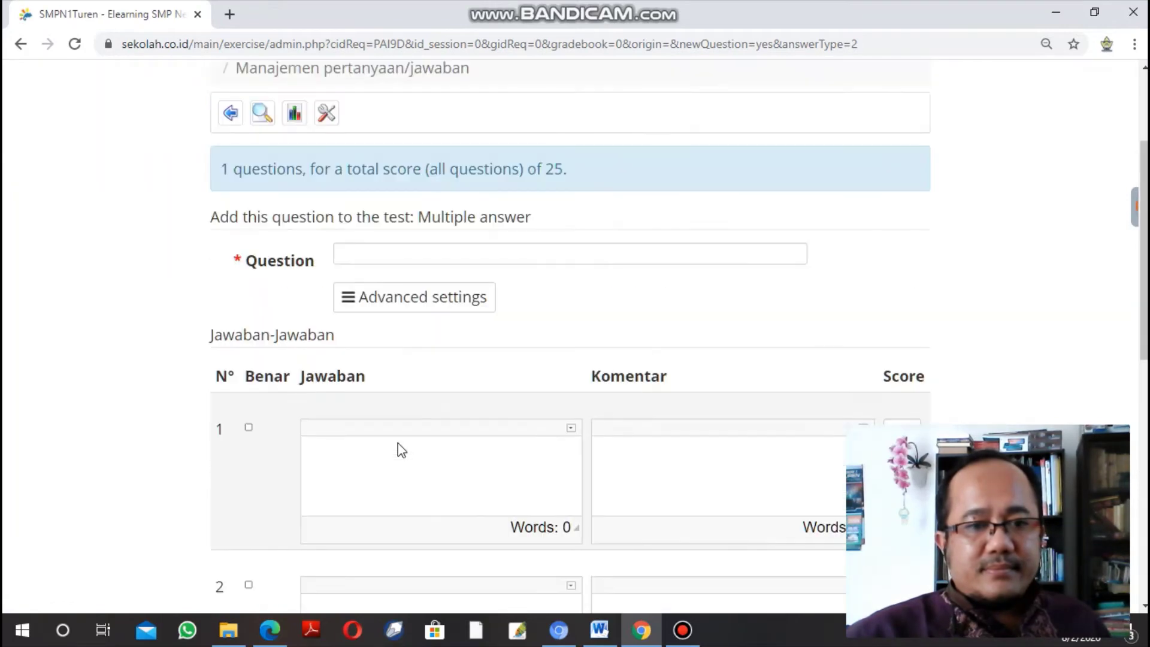
Look over the blank Multiple answer form, from the question field down to the four answer rows.
scroll(399, 443, "up", 1)
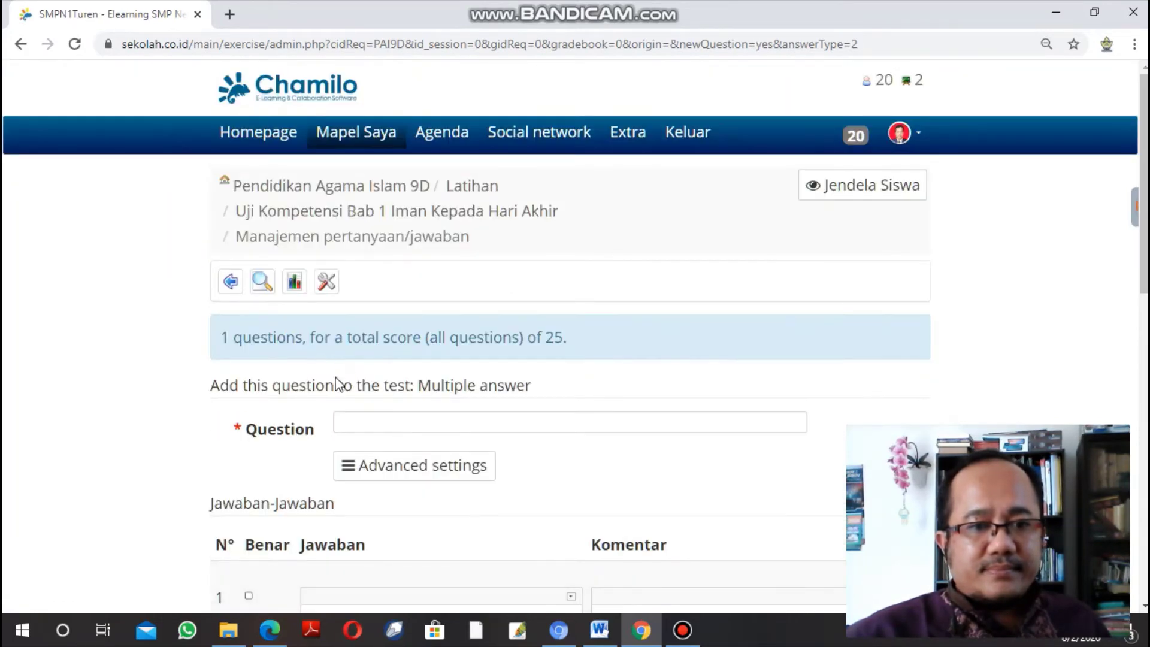
scroll(360, 367, "down", 12)
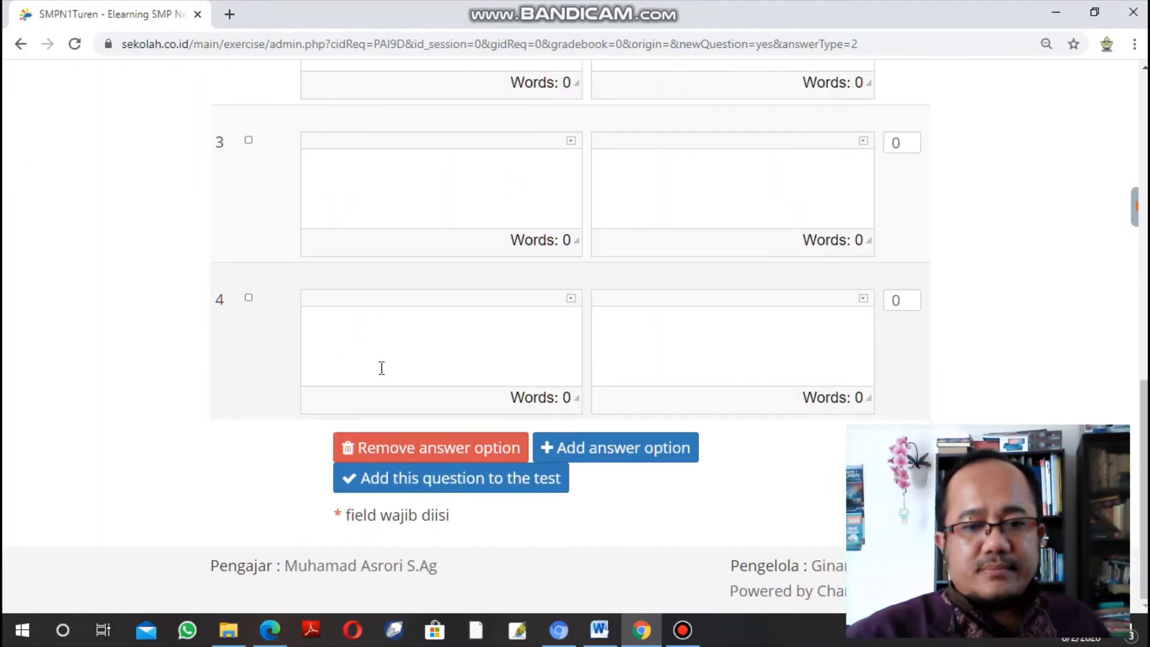
scroll(382, 368, "up", 12)
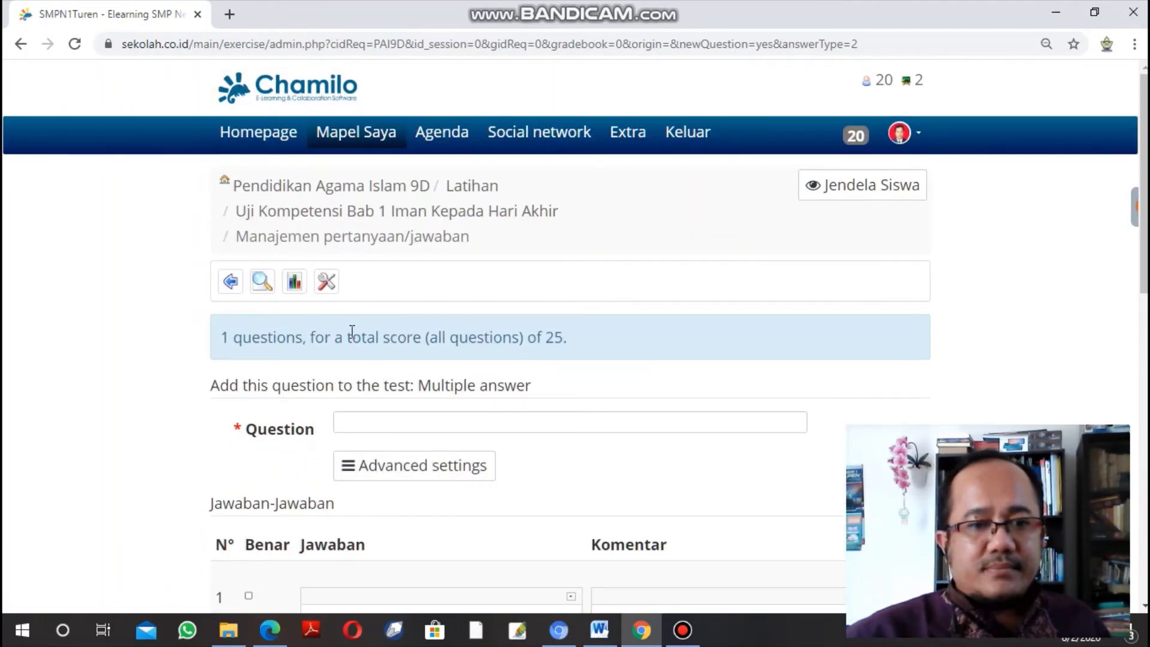
scroll(352, 331, "down", 1)
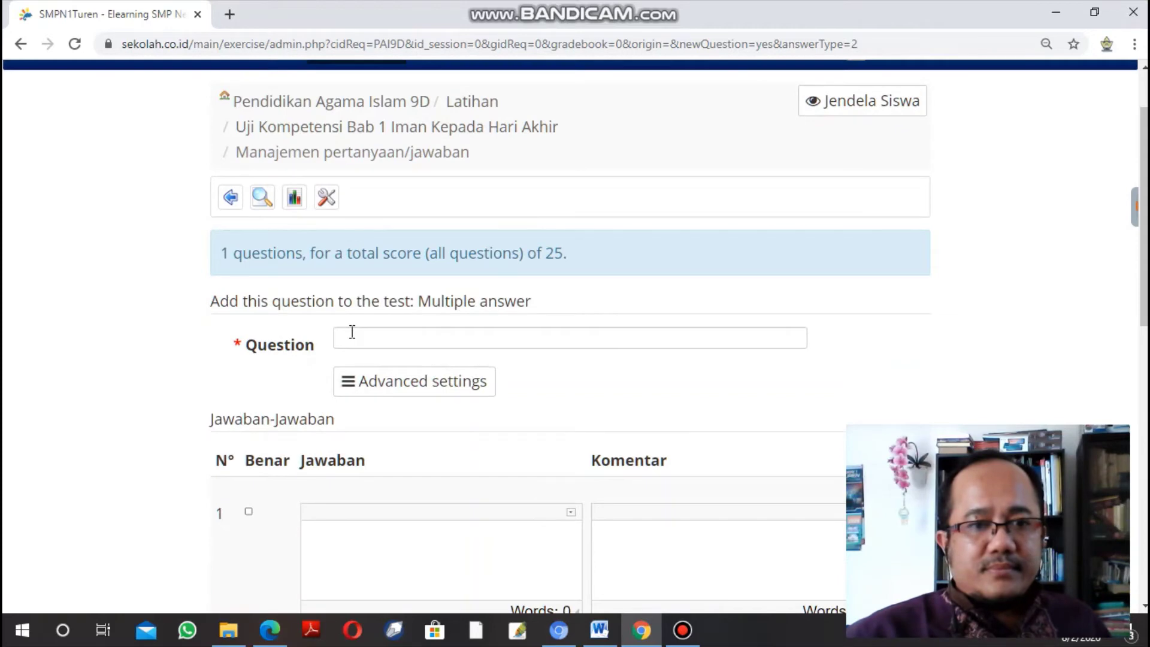
scroll(352, 331, "up", 1)
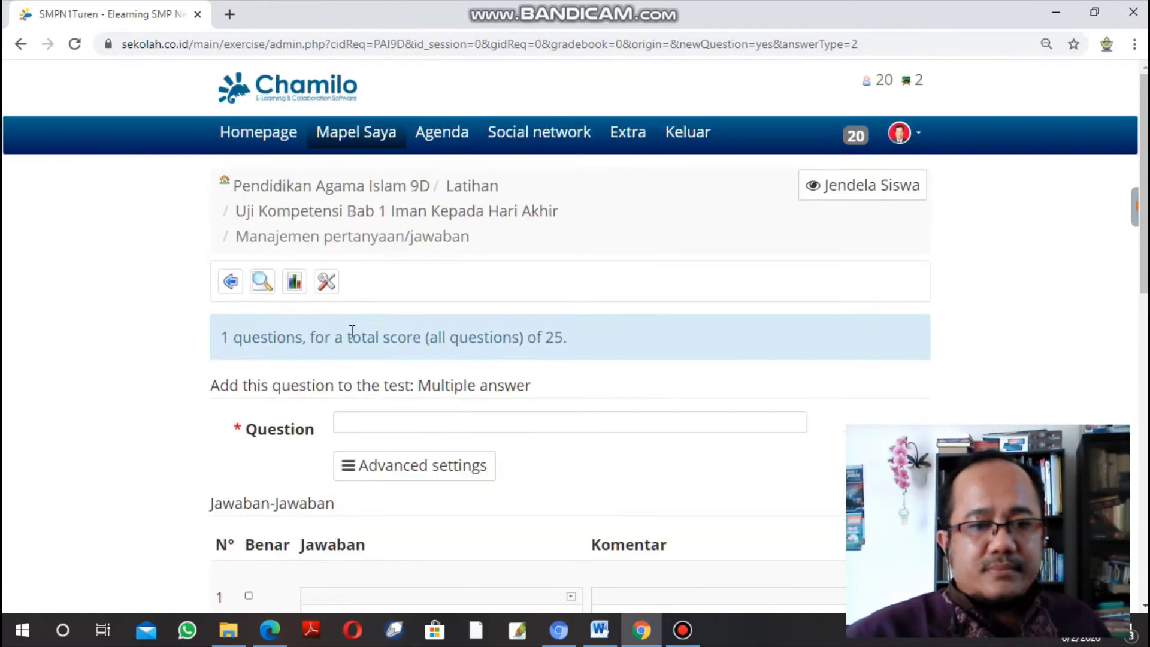
scroll(395, 303, "down", 12)
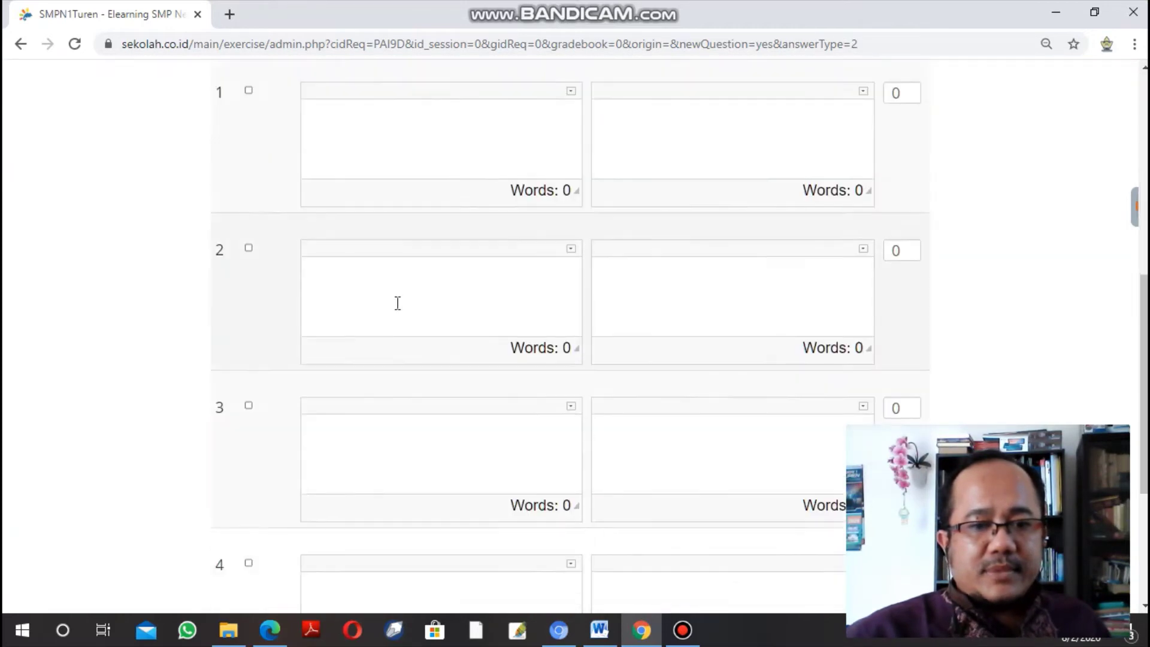
scroll(544, 375, "up", 10)
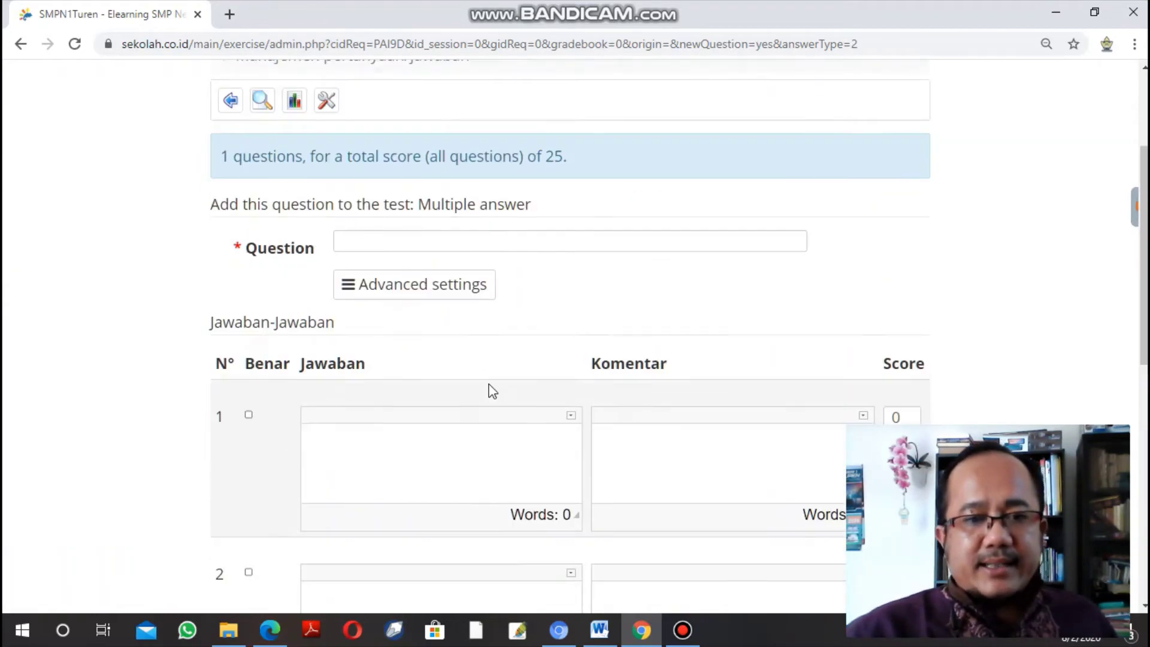
Switch to the Word document and copy the text of question 2, "QS. Al-Zalzalah: 1-6 menjelaskan tentang proses ....".
left_click(415, 408)
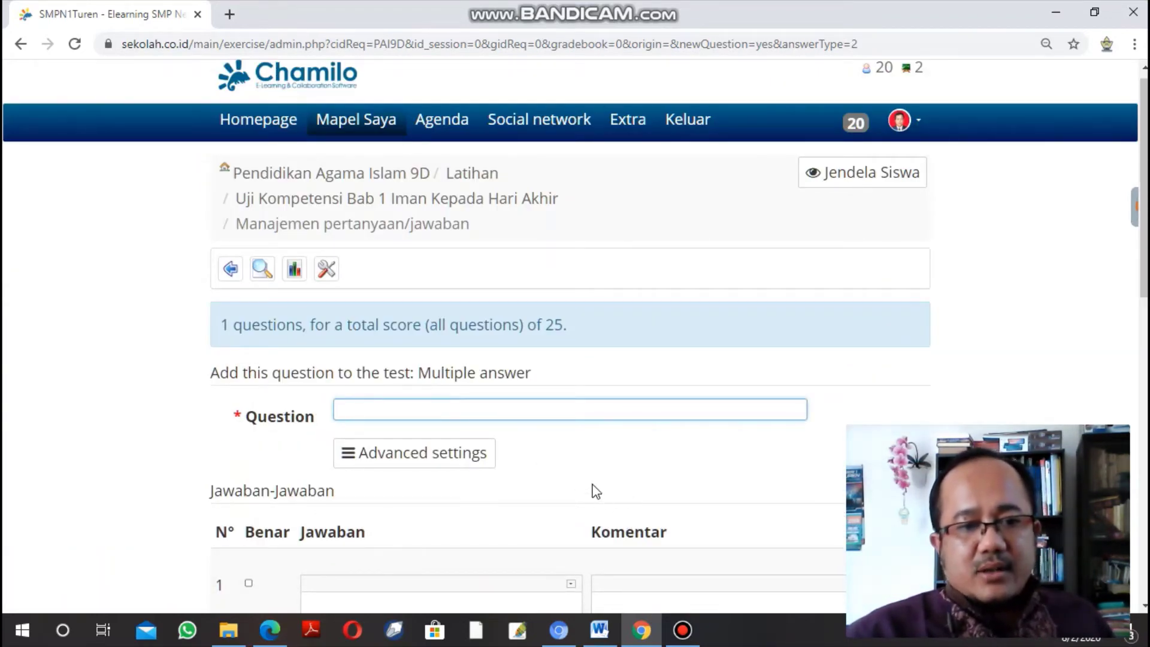
mouse_move(603, 642)
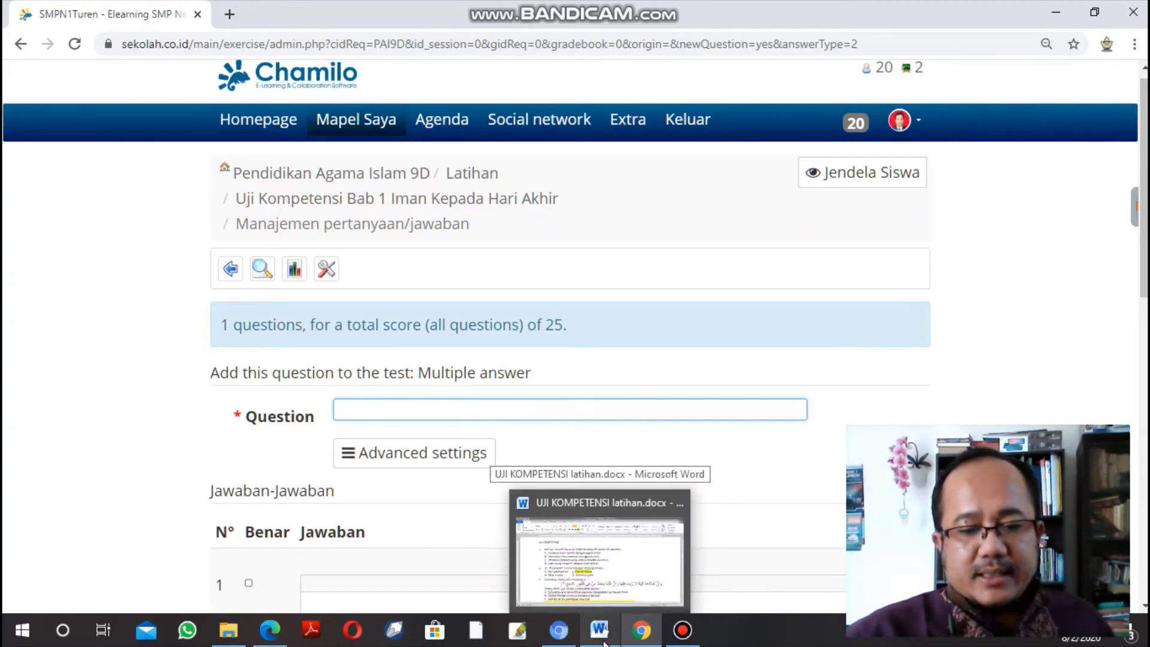
left_click(603, 642)
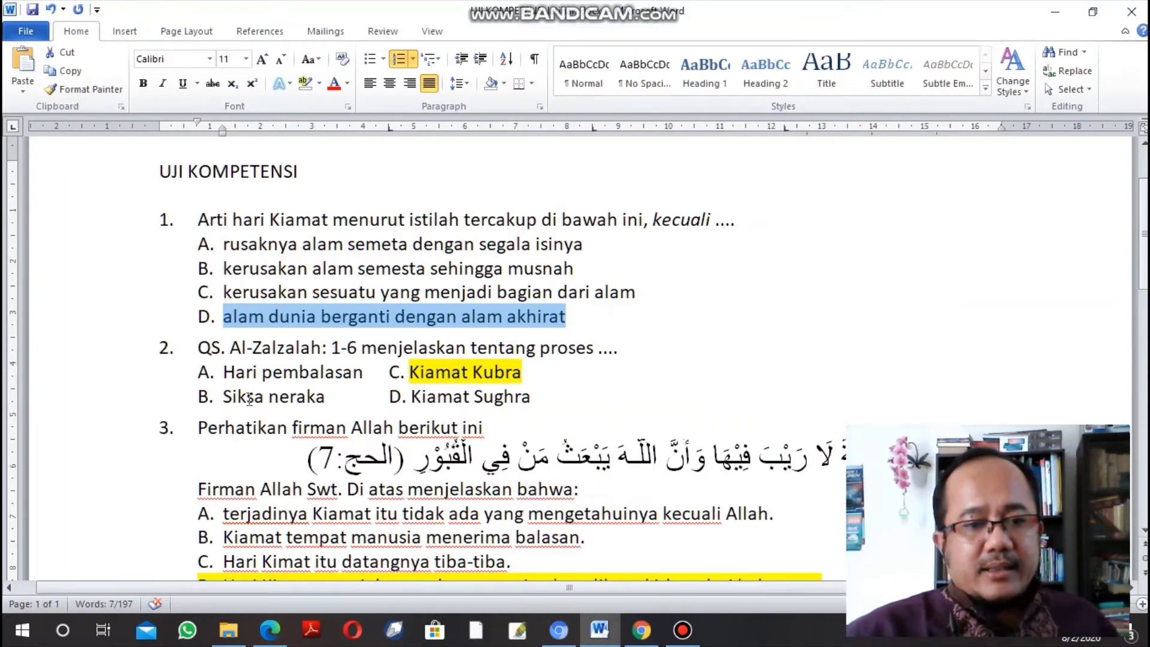
left_click(199, 346)
left_click_drag(199, 346, 614, 355)
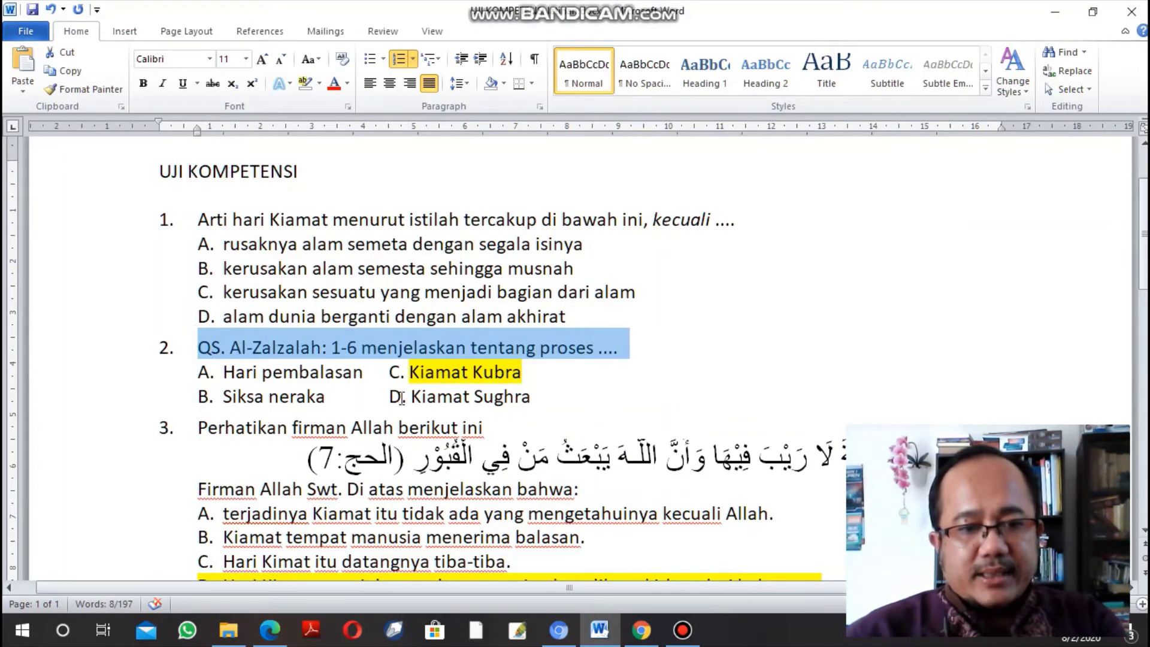
left_click(71, 71)
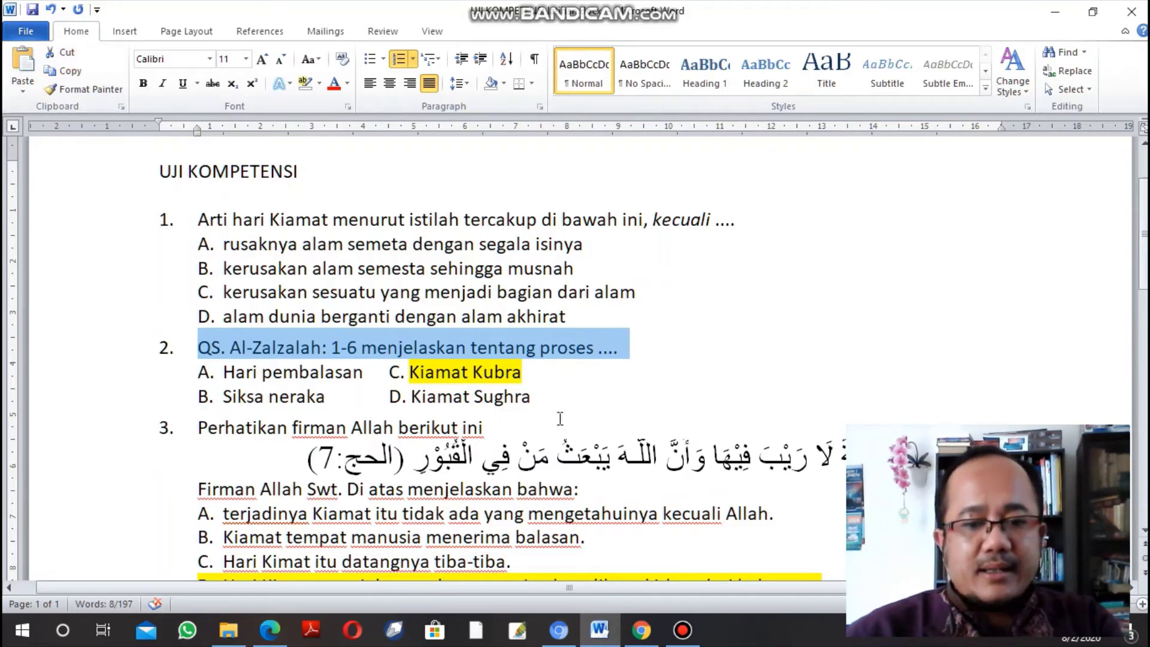
Back in Chrome, paste the copied text as the Chamilo question and remove the leading number so it starts with "QS. Al-Zalzalah".
left_click(641, 630)
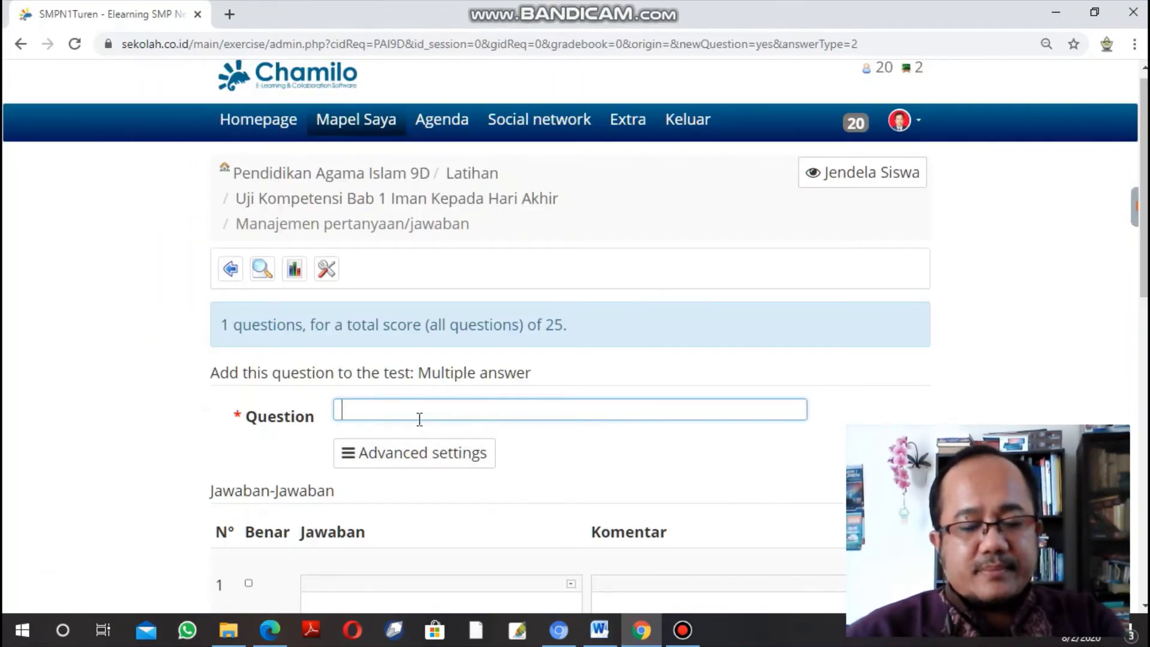
key("ctrl+v")
left_click(374, 411)
key("BackSpace")
key("BackSpace")
key("BackSpace")
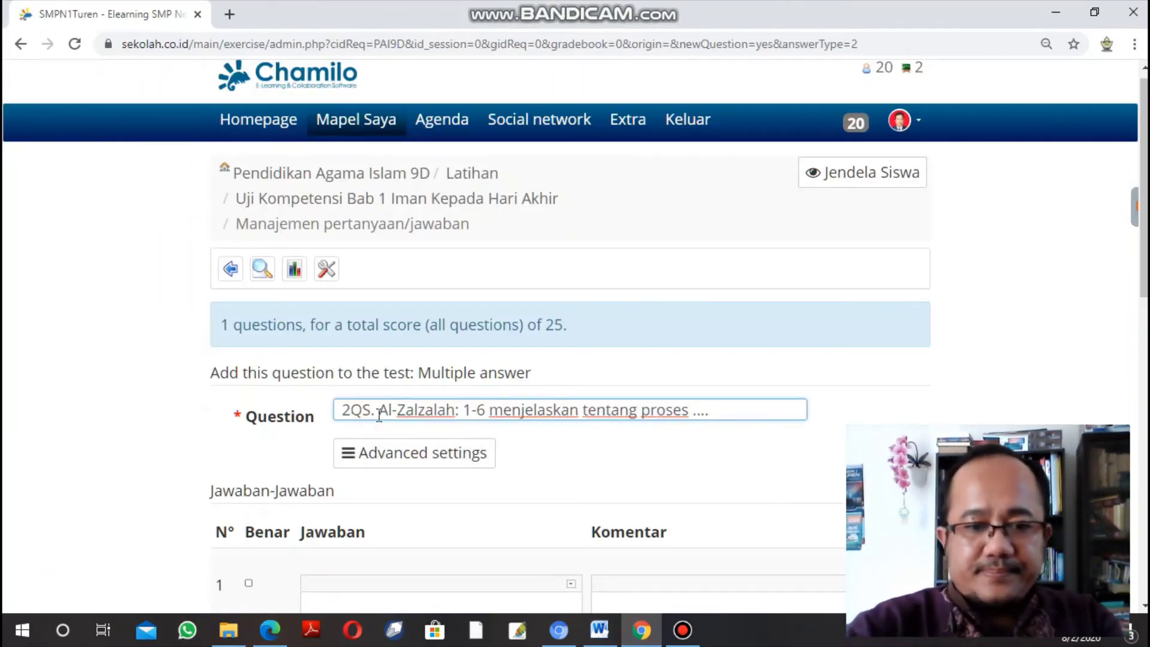
Copy option A of question 2 from Word into answer 1 and prefix it to read "A. Hari pembalasan".
scroll(362, 441, "down", 3)
left_click(349, 441)
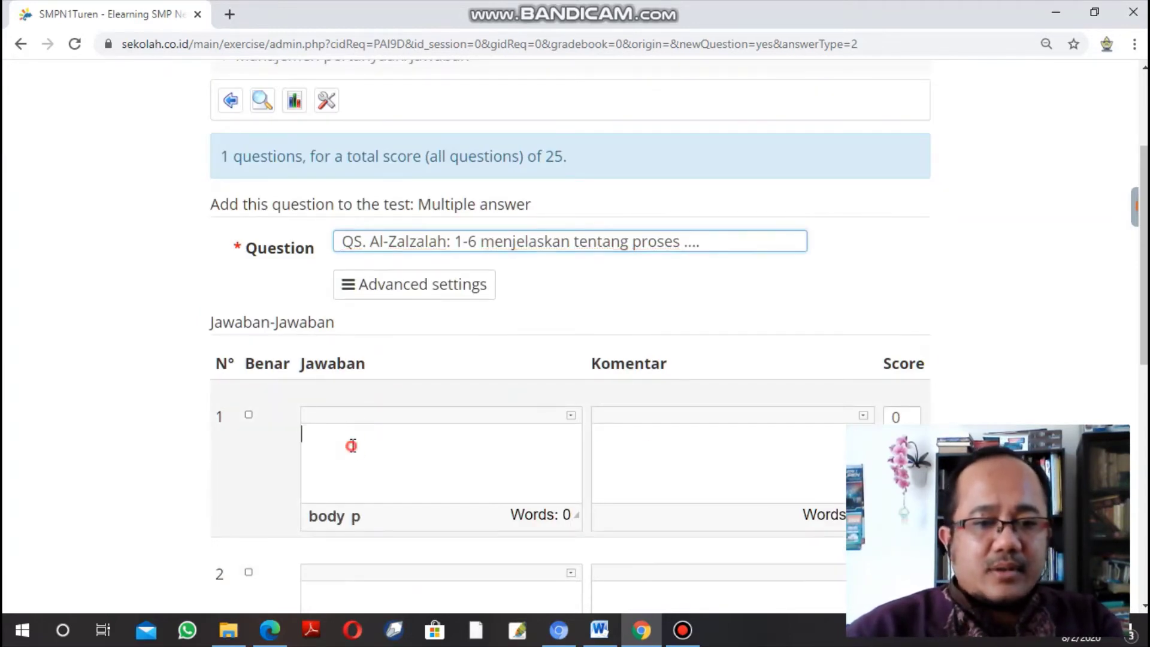
left_click(599, 629)
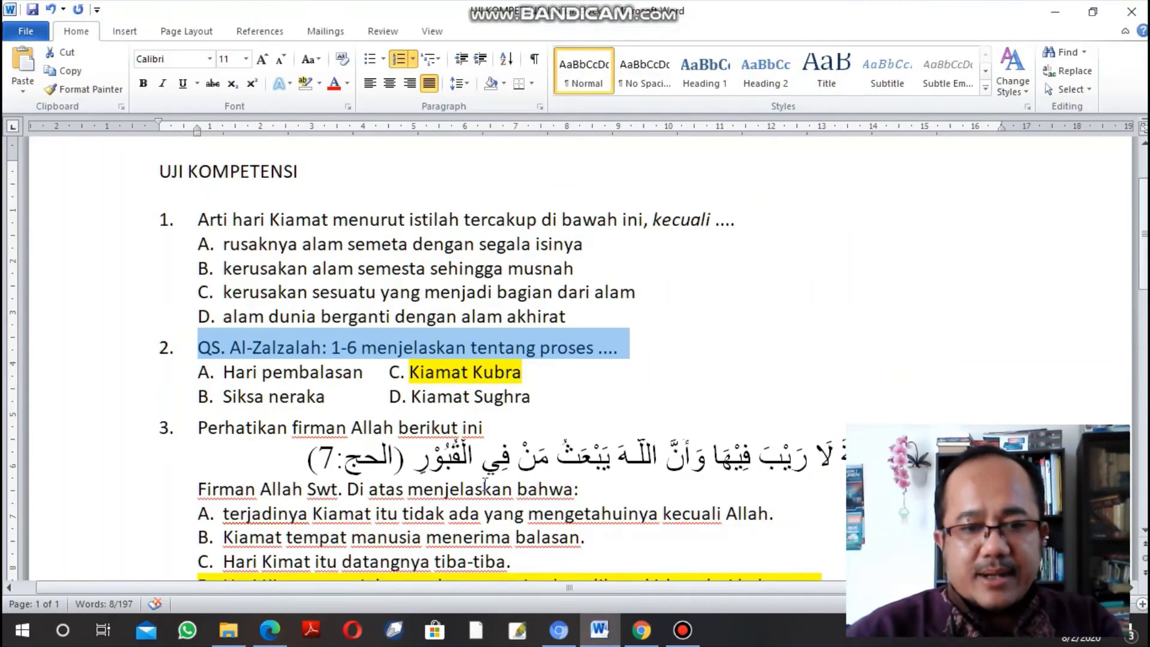
left_click(222, 372)
left_click_drag(221, 372, 323, 365)
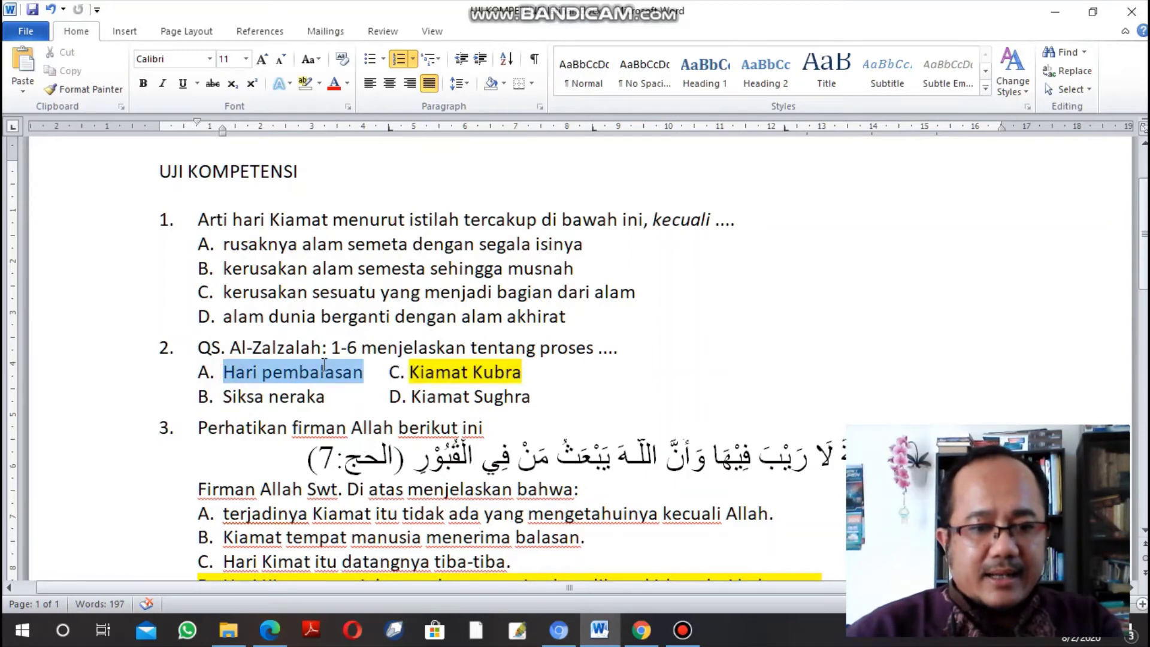
key("ctrl+c")
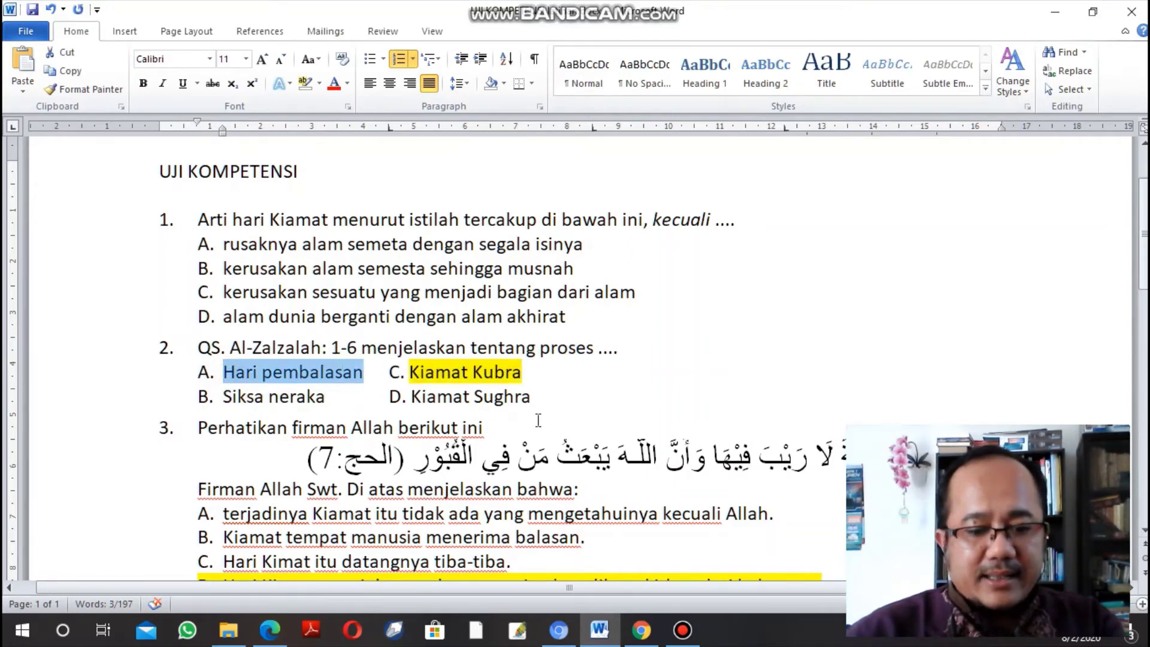
left_click(626, 629)
key("ctrl+v")
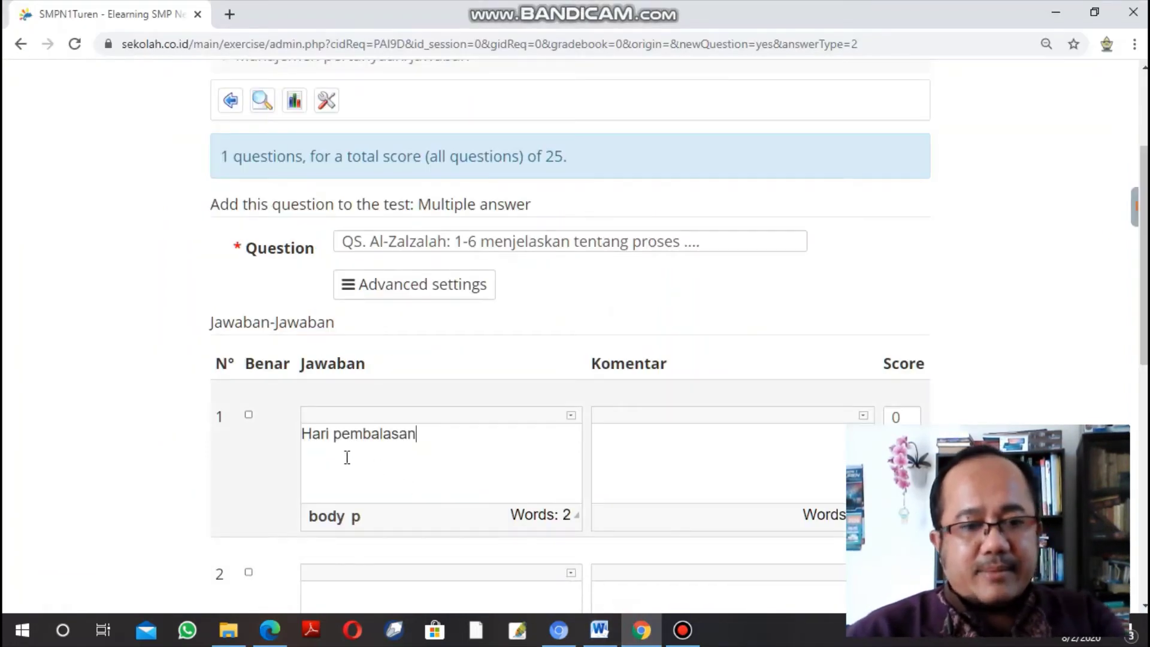
left_click(302, 433)
type("A.")
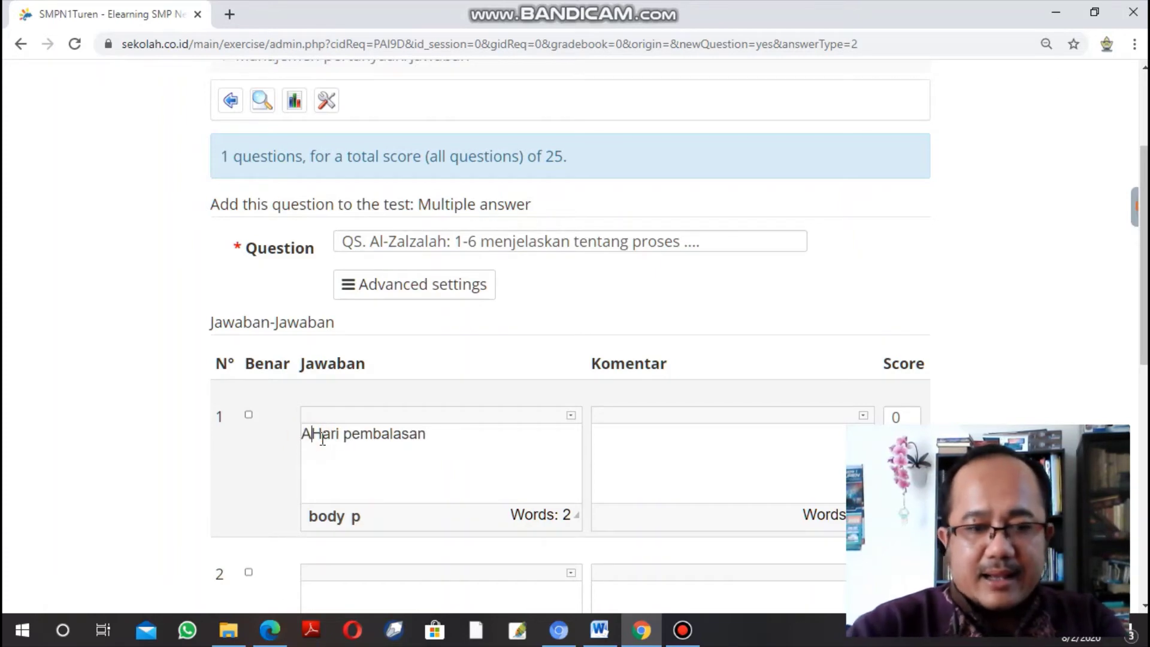
Copy option B of question 2 from Word into answer 2 and prefix it to read "B. Siksa neraka".
scroll(347, 437, "down", 4)
left_click(364, 354)
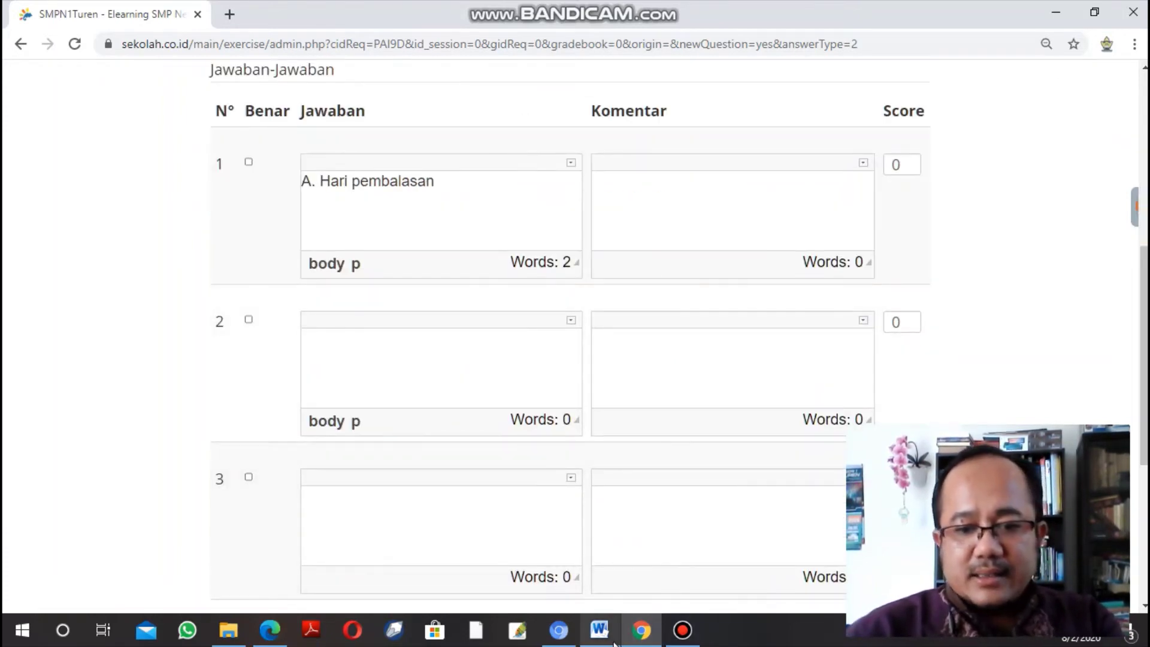
left_click(598, 629)
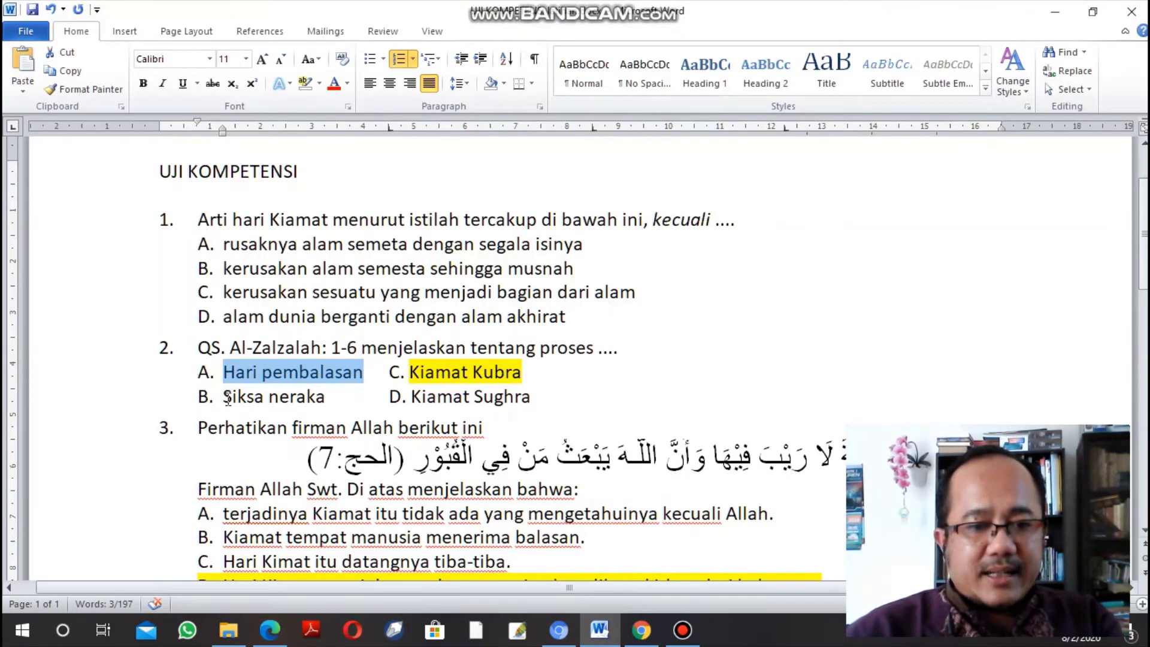
left_click_drag(228, 398, 290, 396)
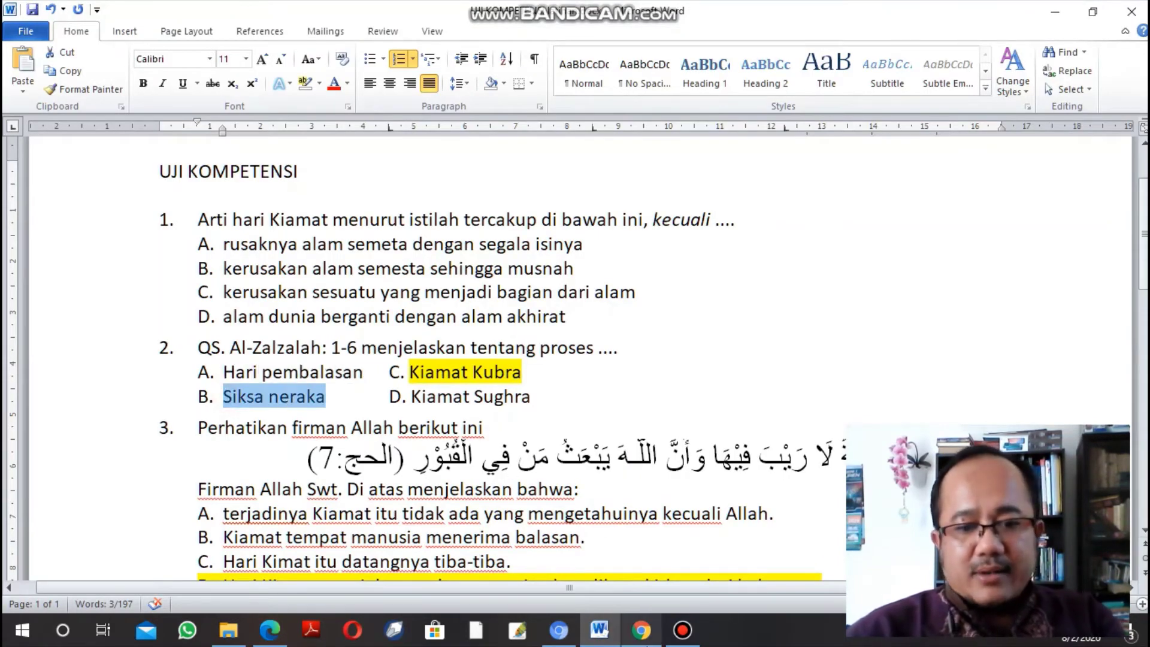
left_click(643, 634)
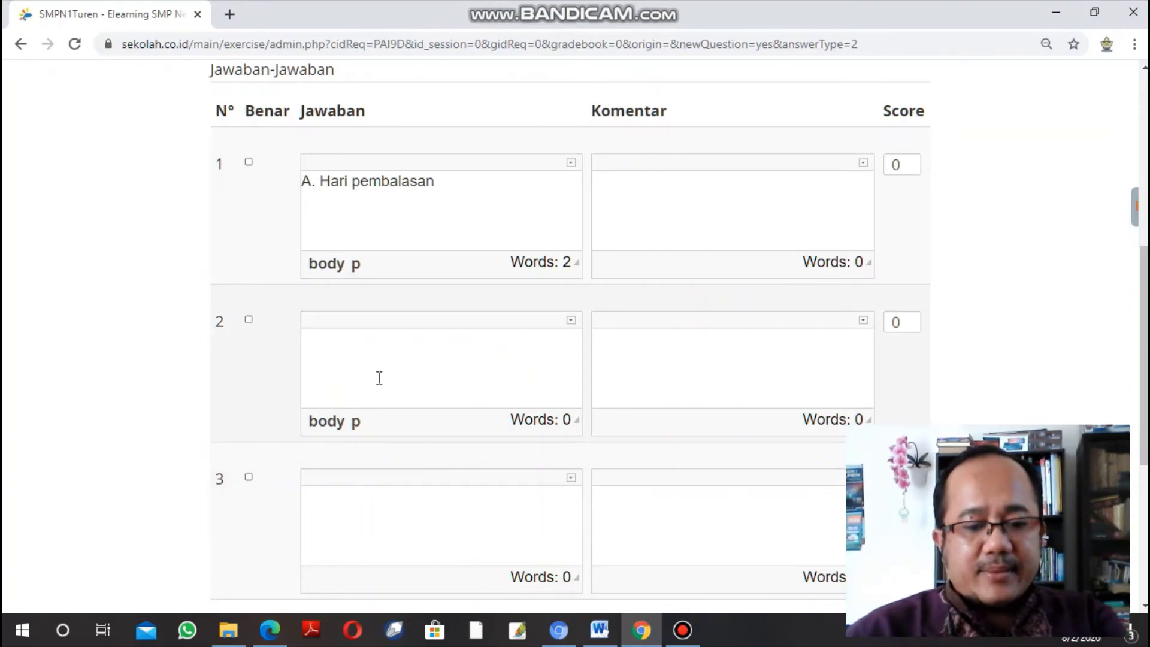
key("ctrl+v")
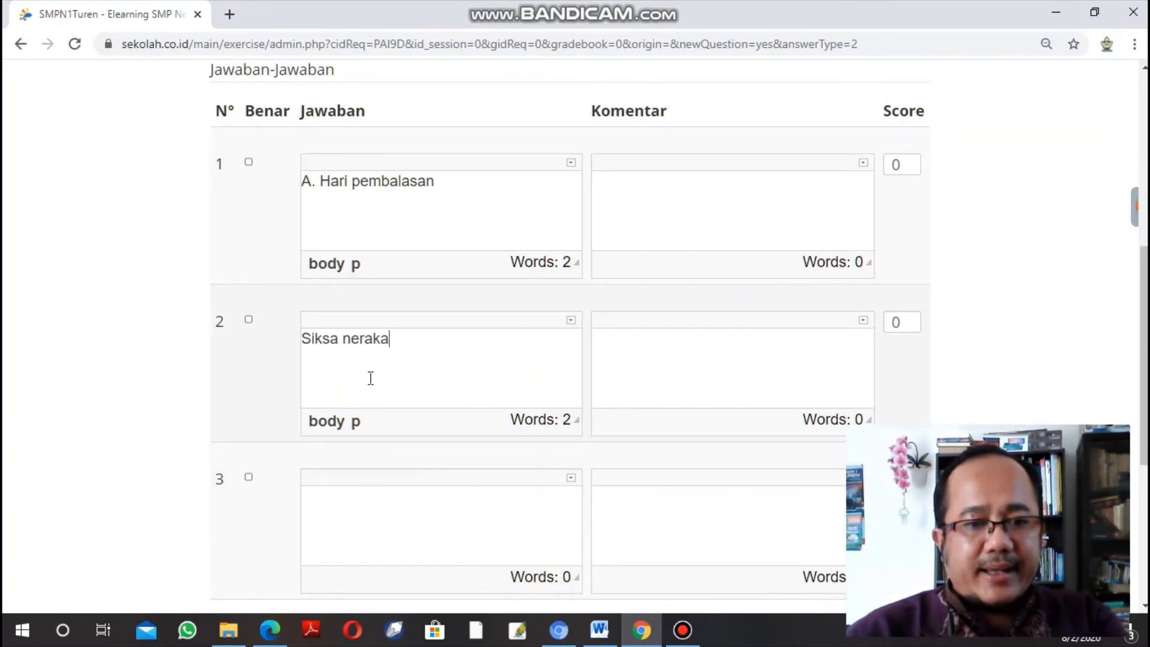
left_click(302, 339)
type("B.")
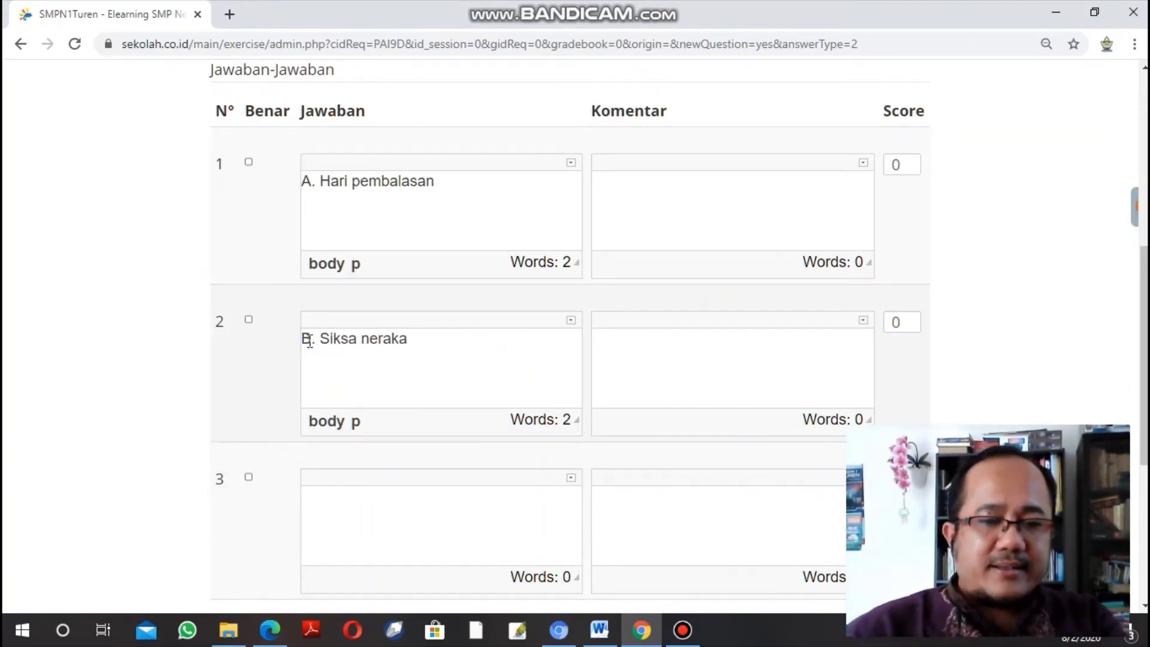
In the Word document, remove the yellow highlight from "Kiamat Kubra", option C of question 2.
scroll(385, 418, "down", 3)
left_click(368, 335)
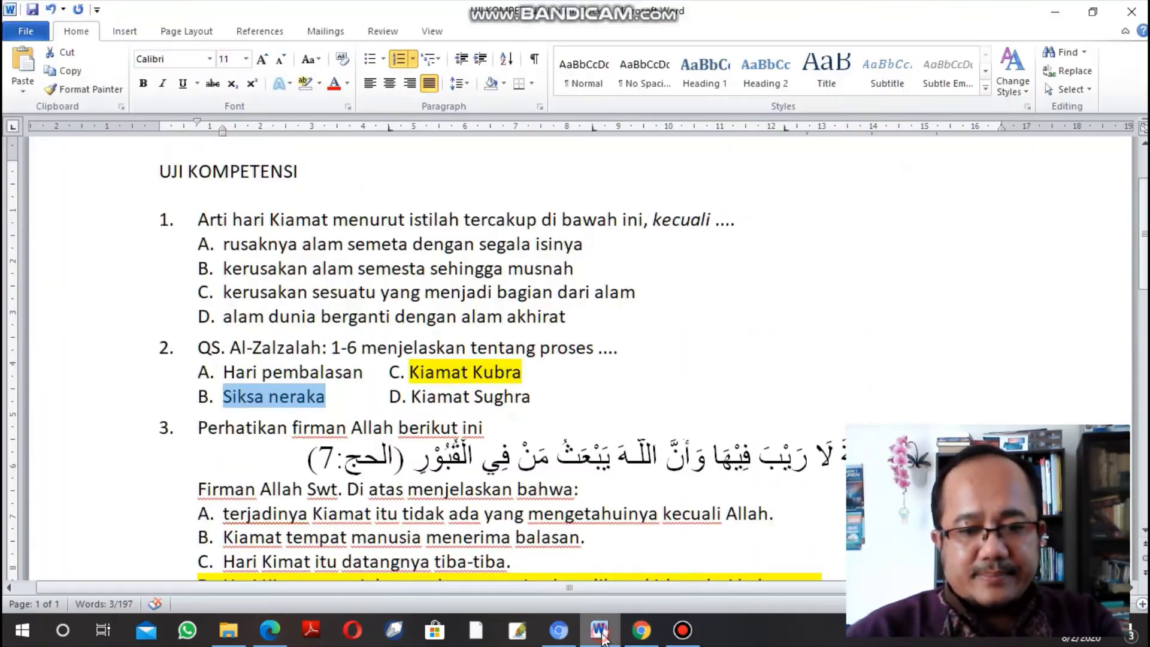
left_click(599, 630)
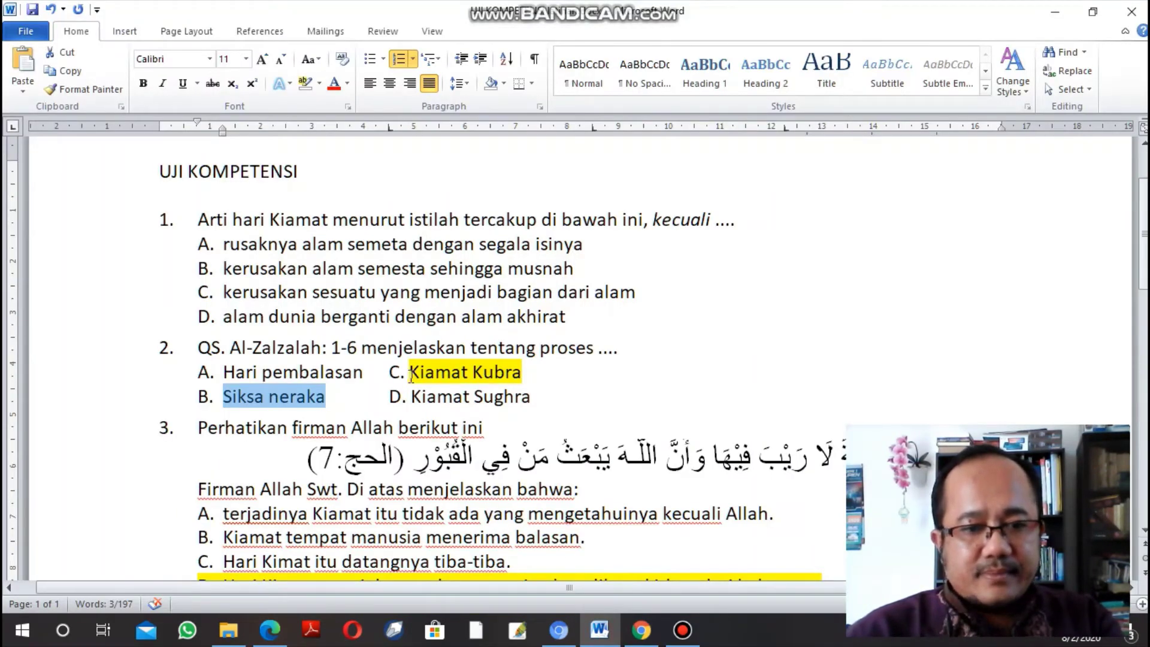
left_click_drag(411, 376, 534, 376)
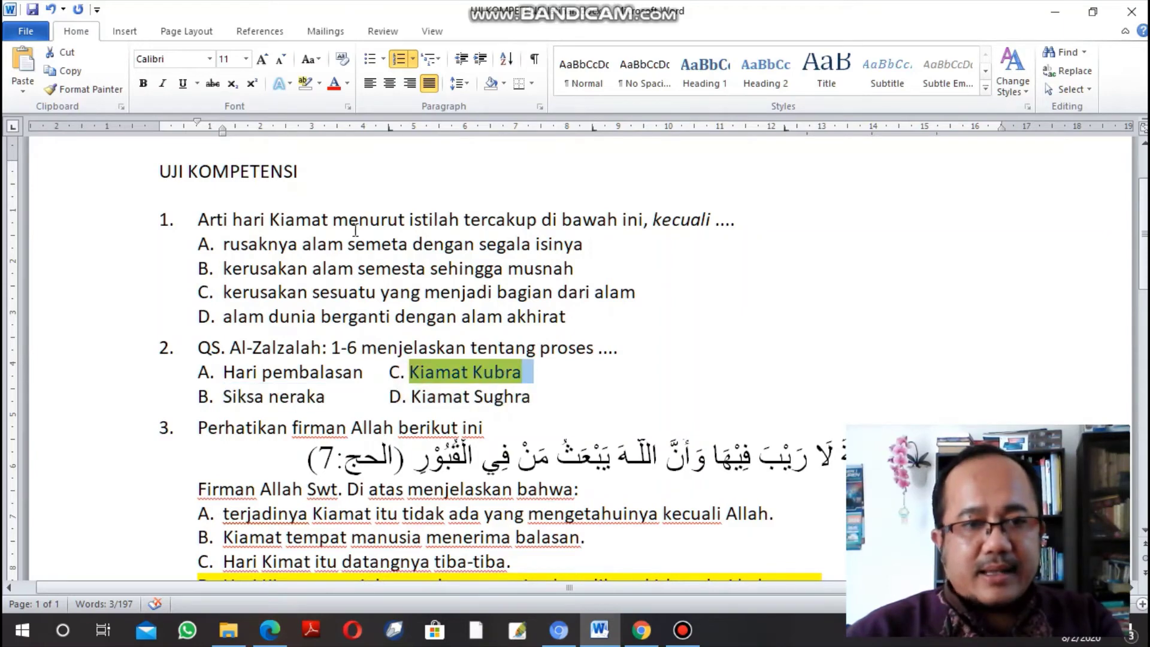
left_click(318, 83)
left_click(334, 179)
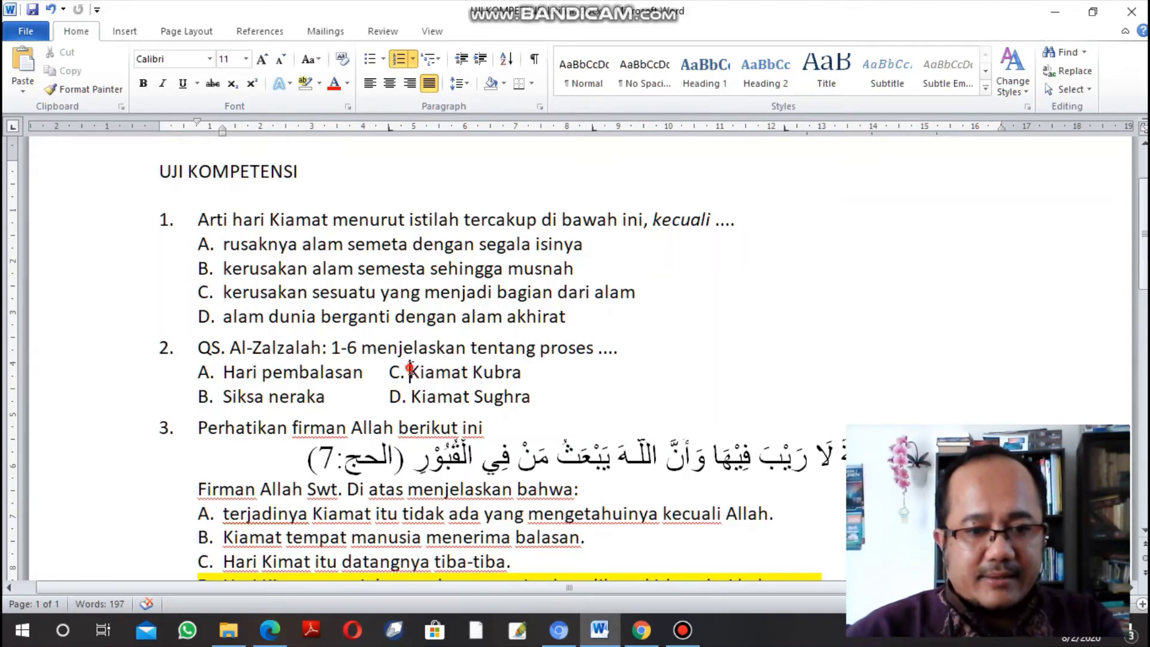
Copy "Kiamat Kubra" from Word into answer 3 of the Chamilo form and prefix it to read "C. Kiamat Kubra".
left_click_drag(410, 372, 521, 372)
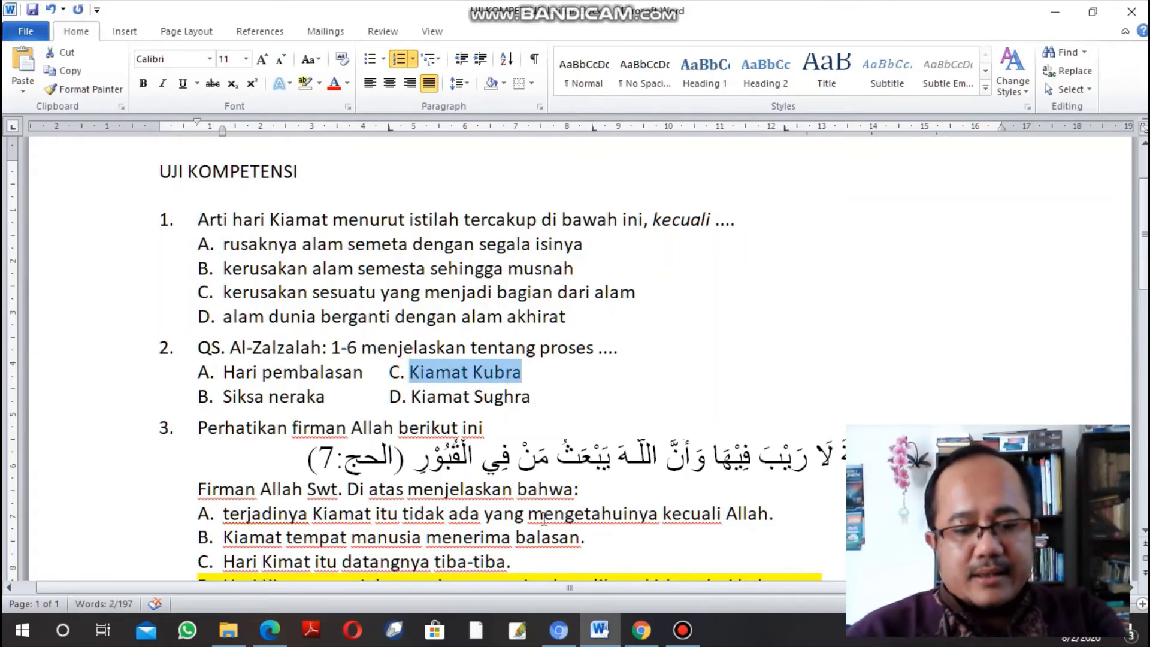
mouse_move(559, 629)
left_click(487, 508)
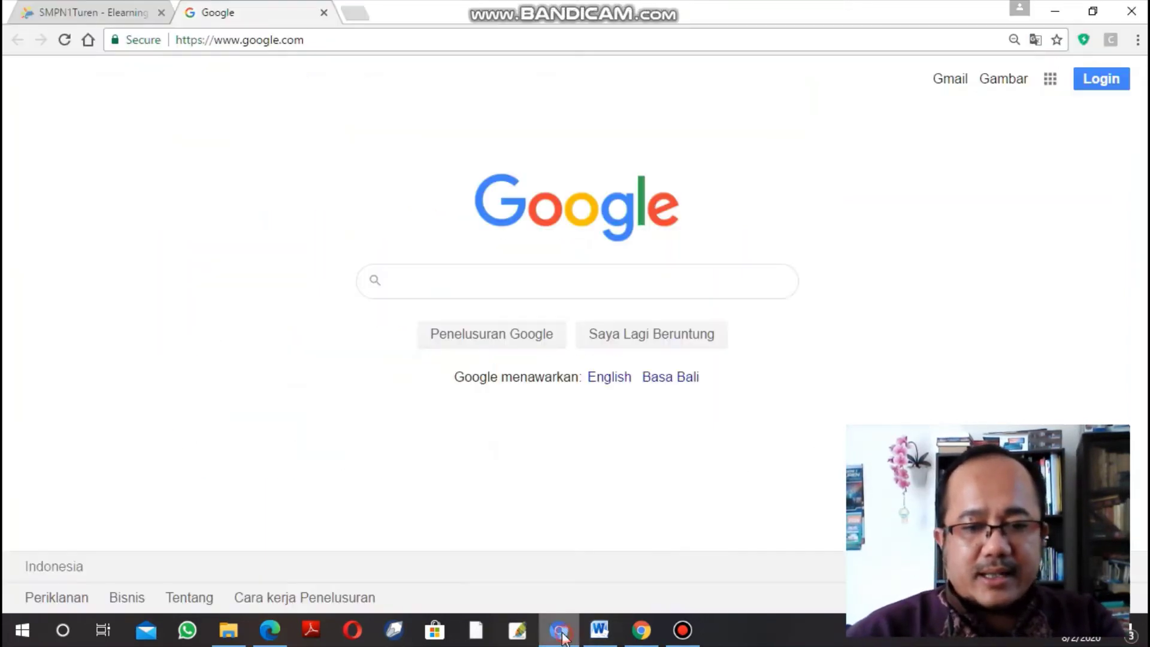
left_click(640, 630)
left_click(428, 361)
key("ctrl+v")
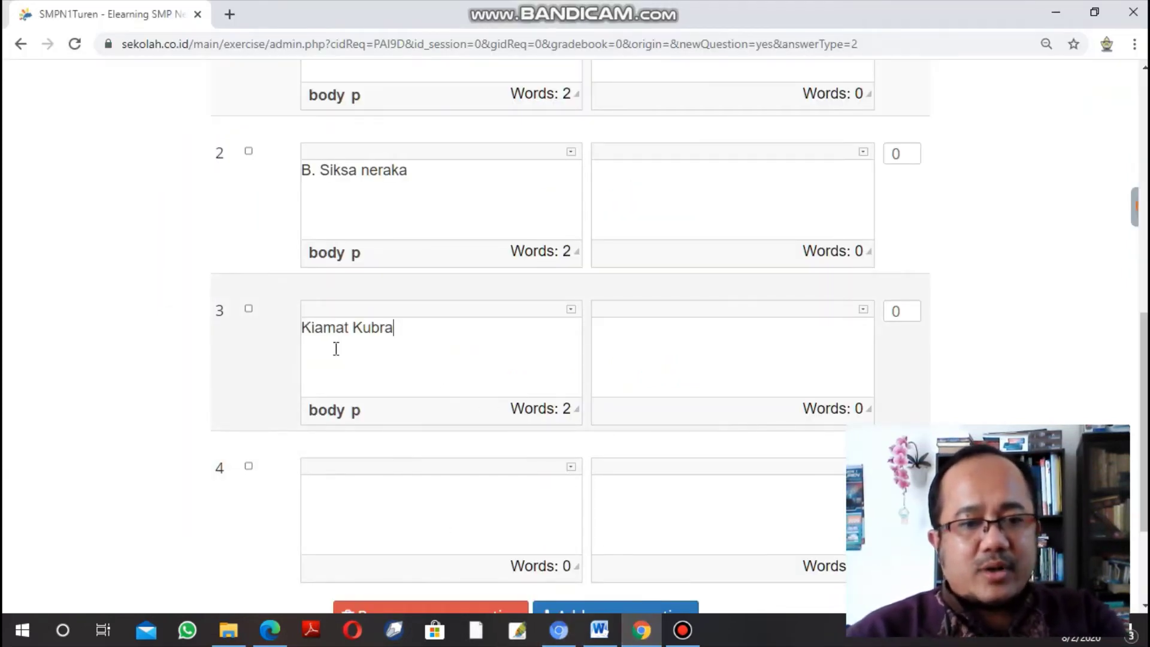
left_click(304, 327)
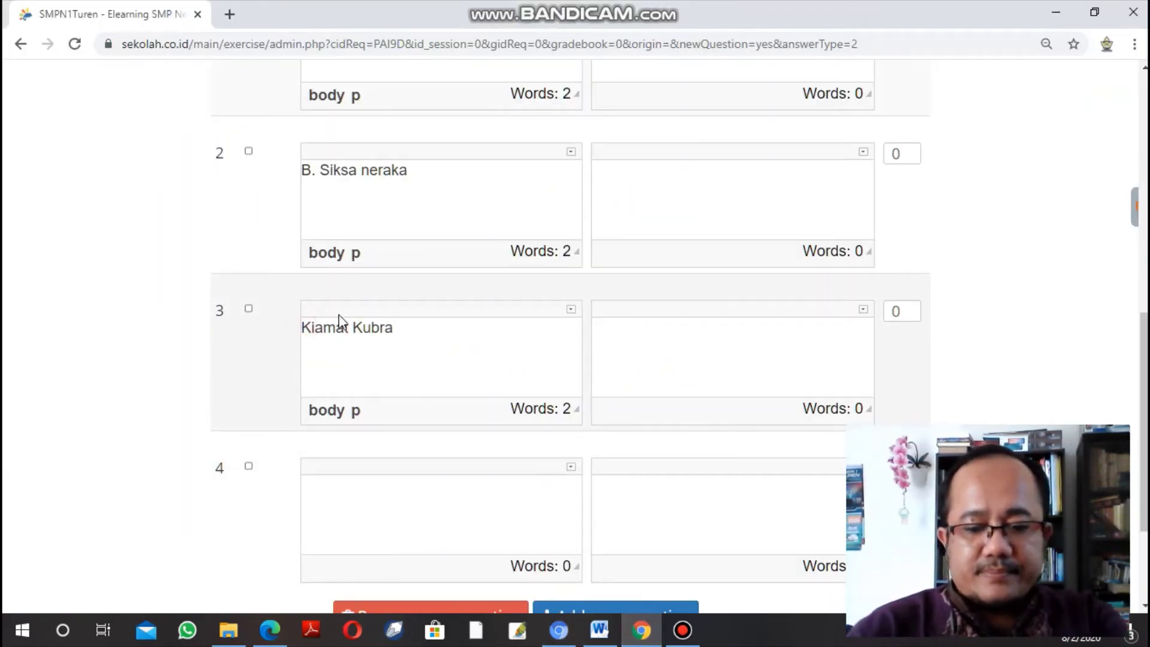
type("C.")
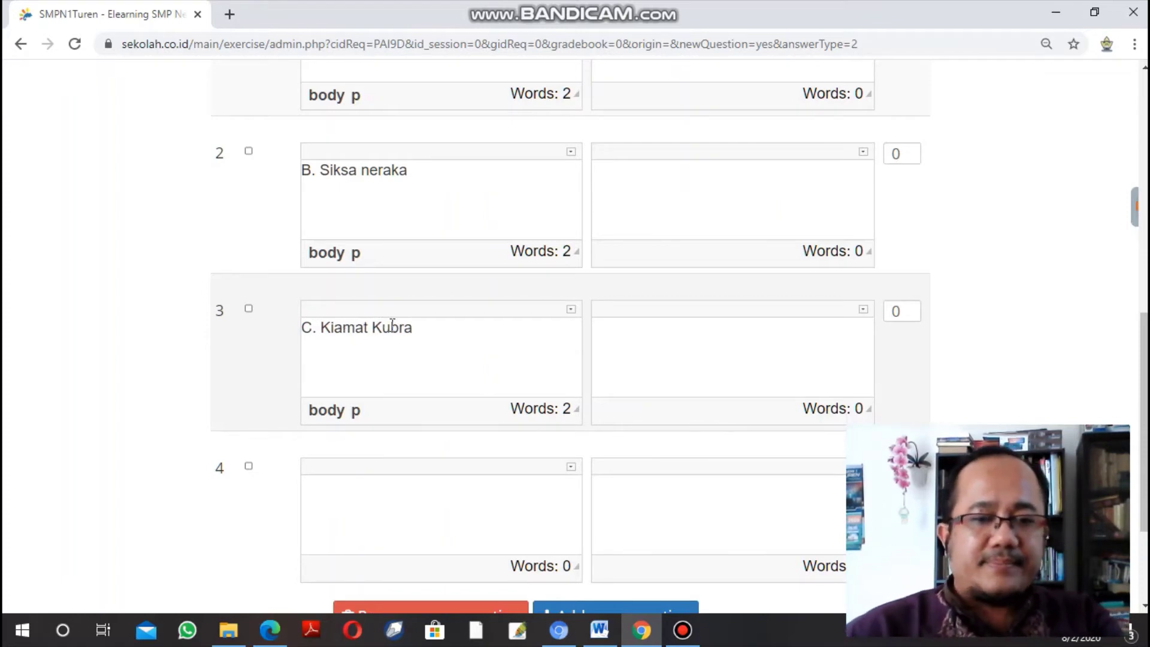
Copy "Kiamat Sughra" from Word into answer 4 of the Chamilo form and prefix it to read "D. Kiamat Sughra".
left_click(357, 488)
left_click(599, 630)
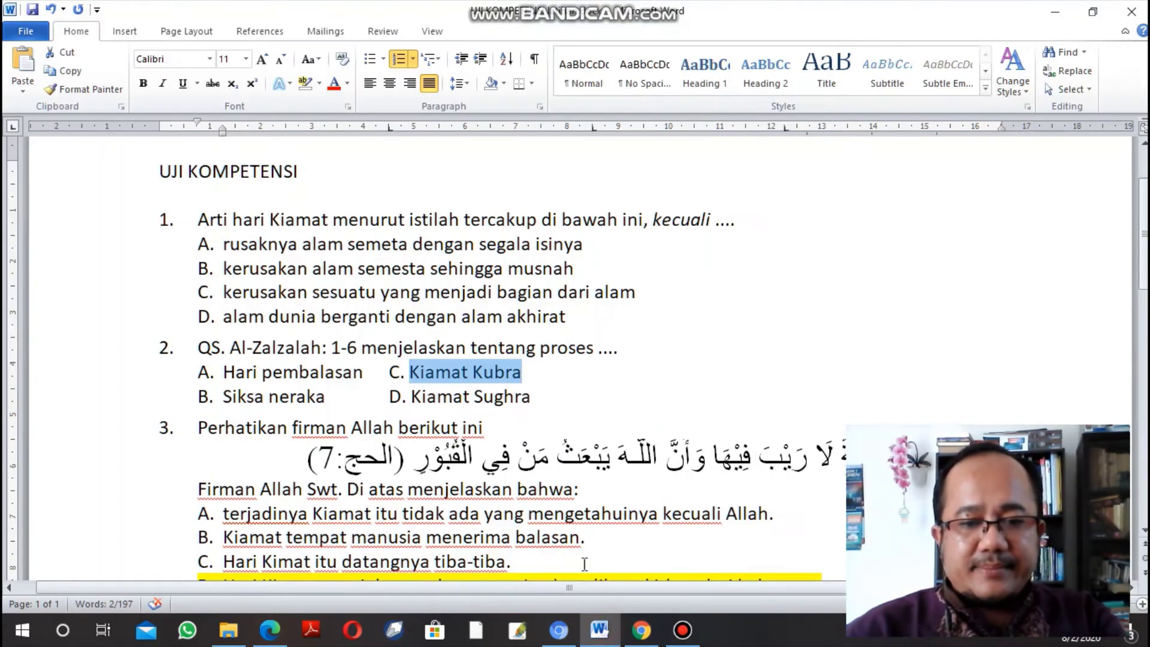
left_click_drag(411, 396, 511, 401)
key("ctrl+c")
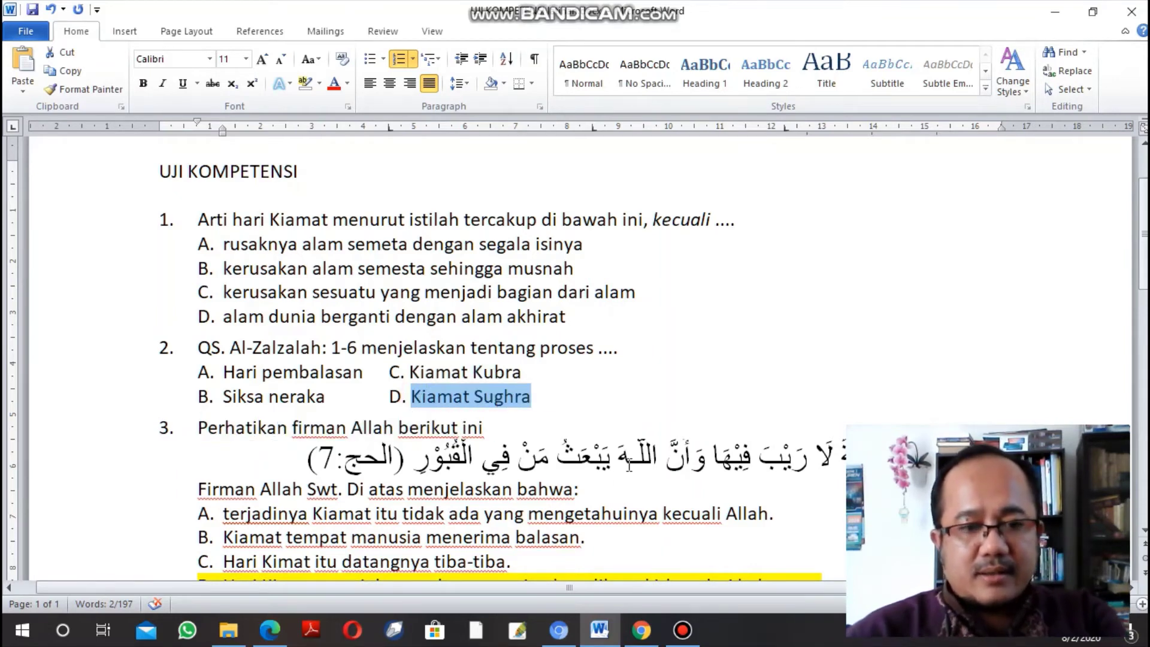
left_click(641, 631)
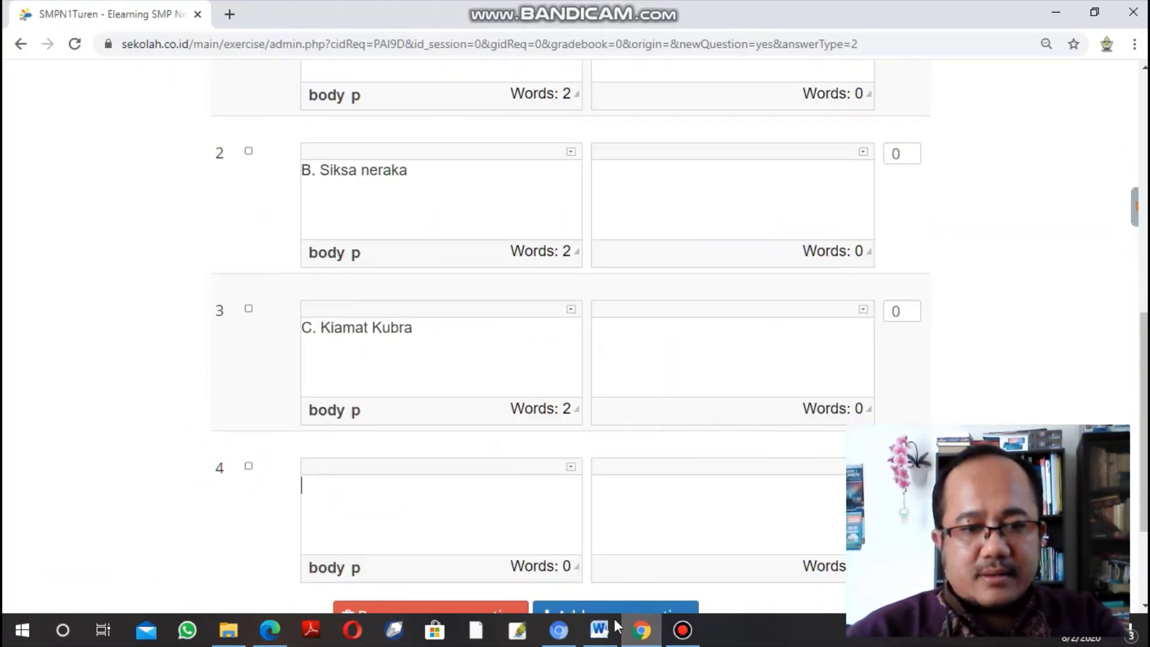
key("ctrl+v")
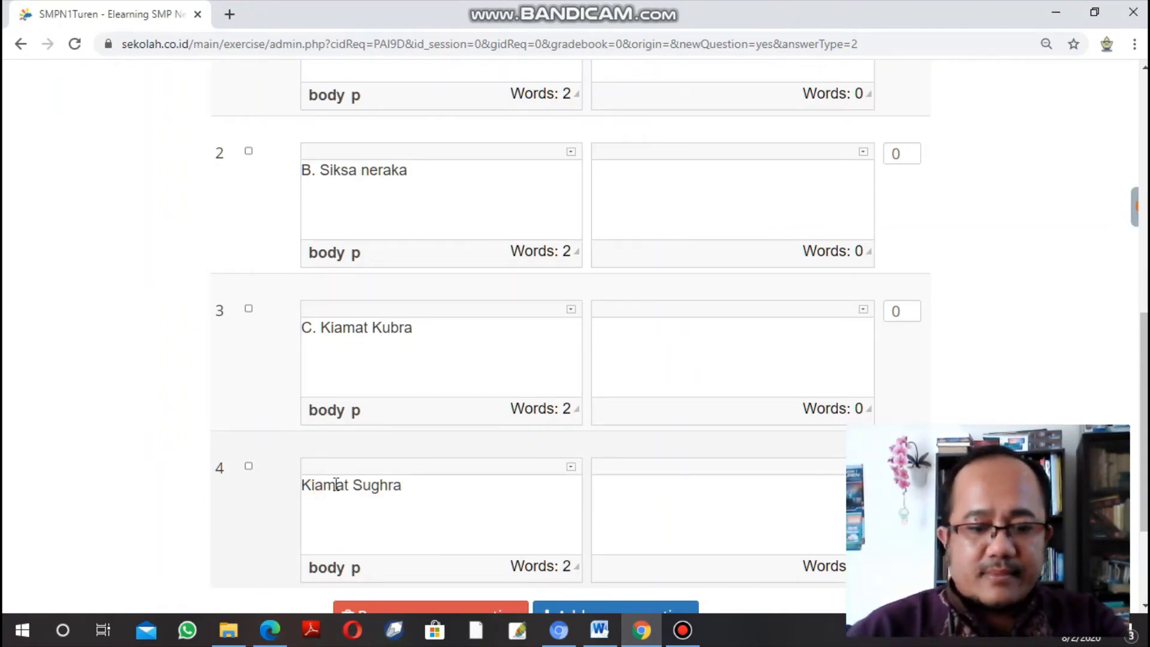
type("D.")
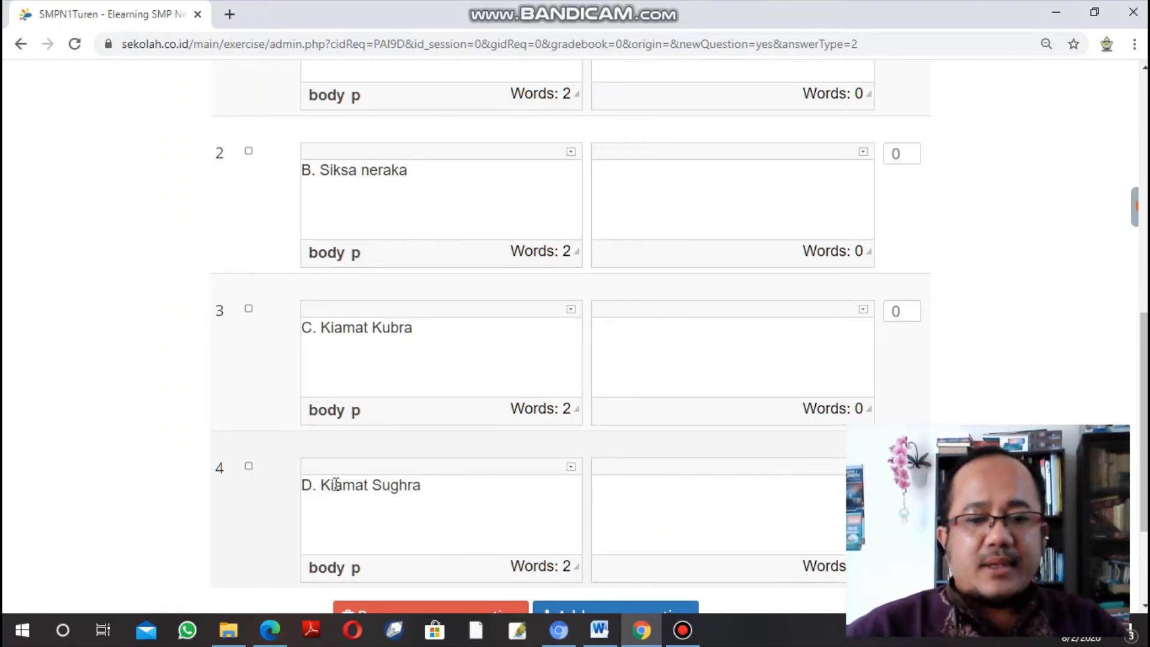
left_click(418, 506)
Mark answer 3, "C. Kiamat Kubra", as correct and set its score to 20.
scroll(418, 506, "down", 3)
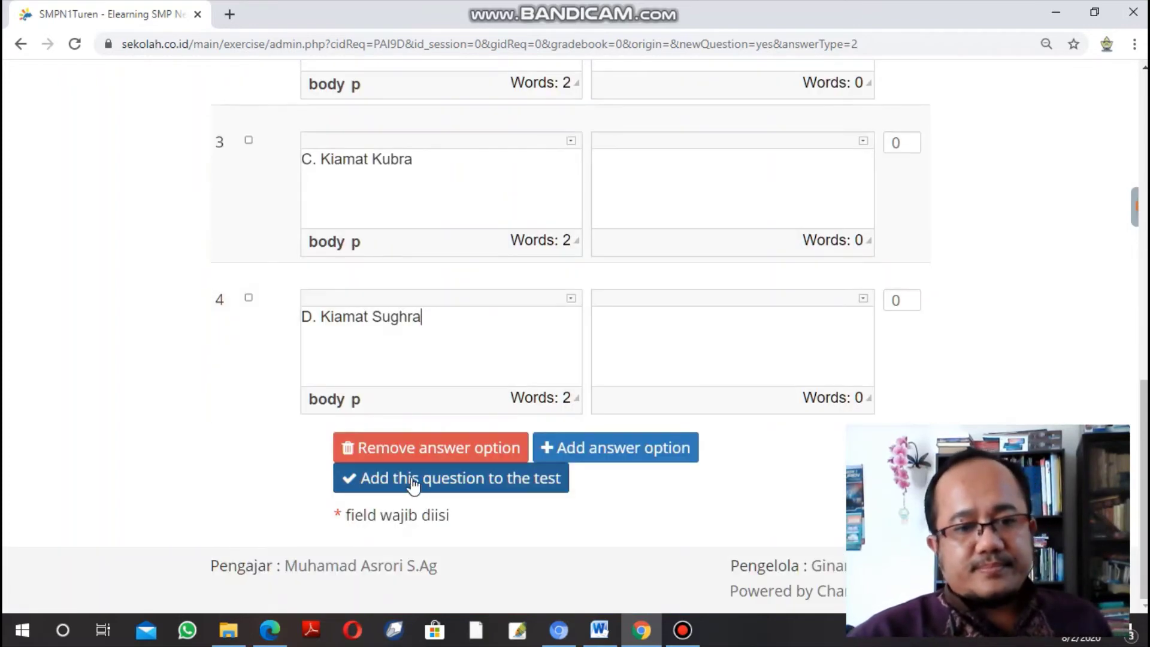
scroll(415, 423, "up", 3)
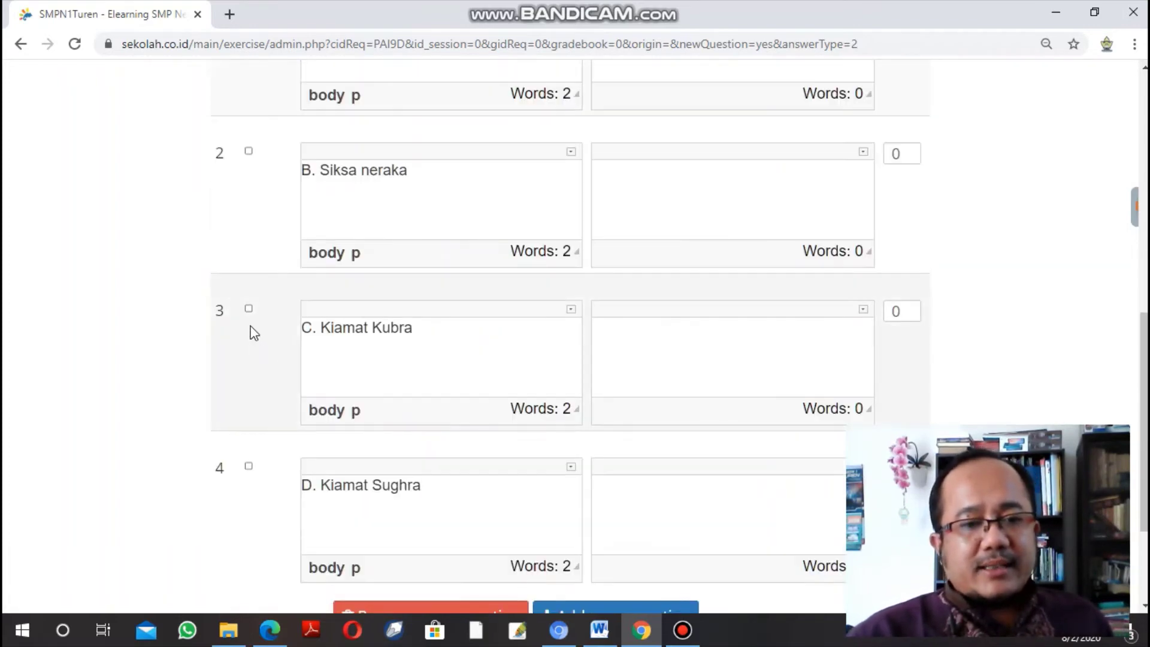
scroll(251, 333, "up", 7)
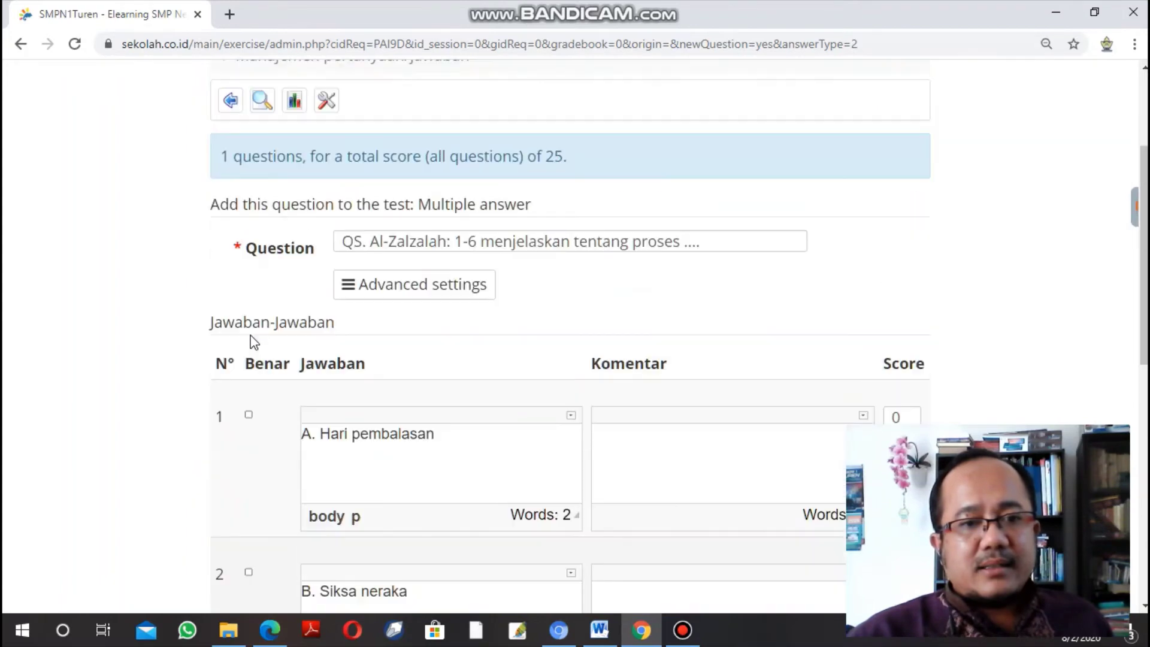
scroll(254, 341, "down", 3)
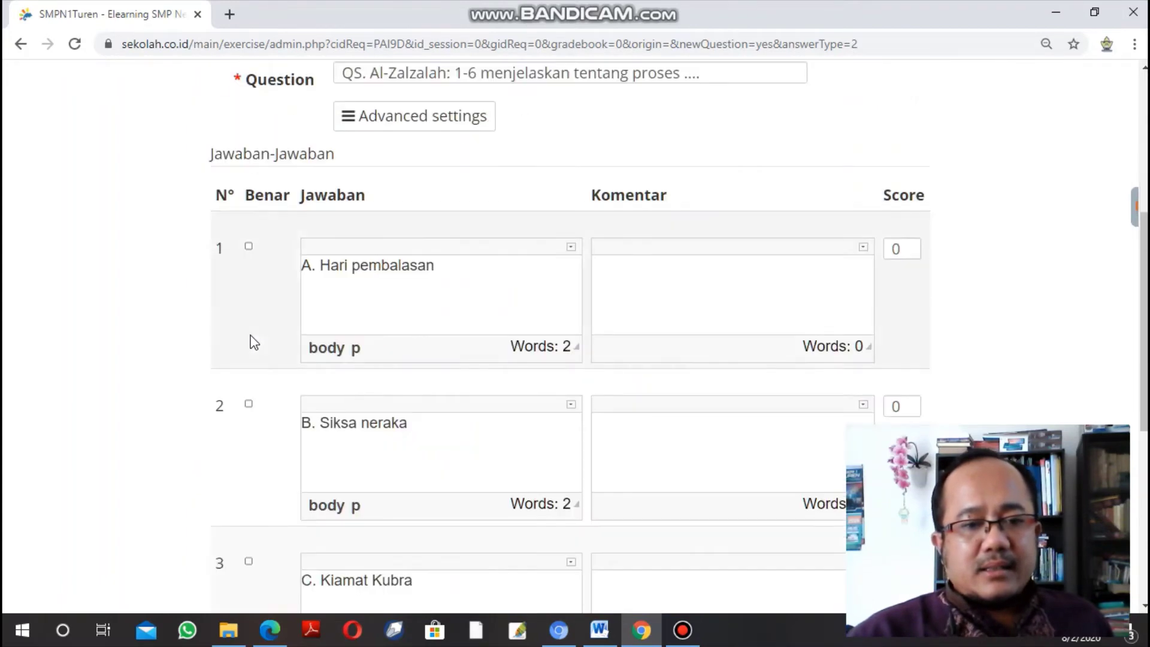
scroll(253, 339, "down", 3)
left_click(249, 393)
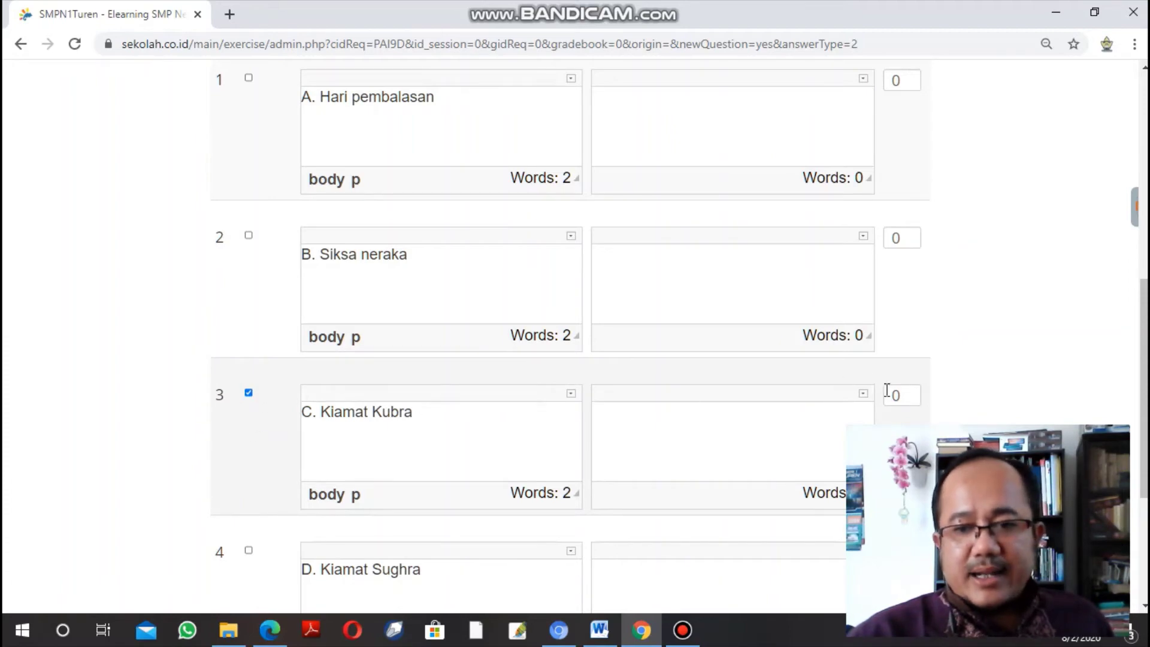
double_click(907, 394)
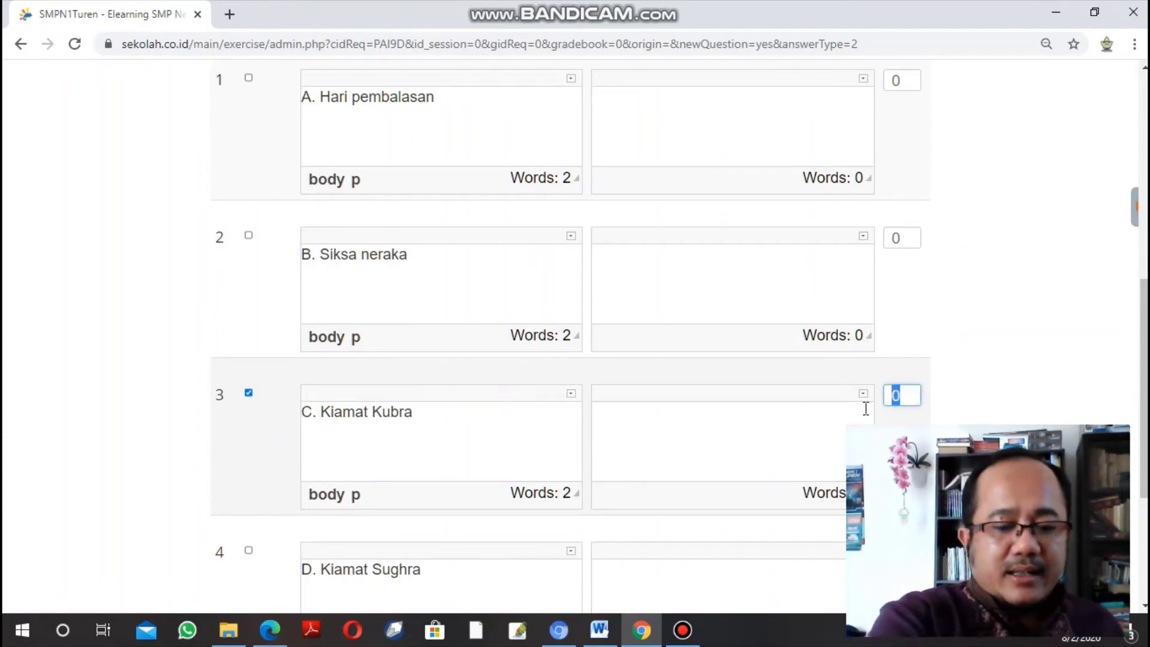
type("20")
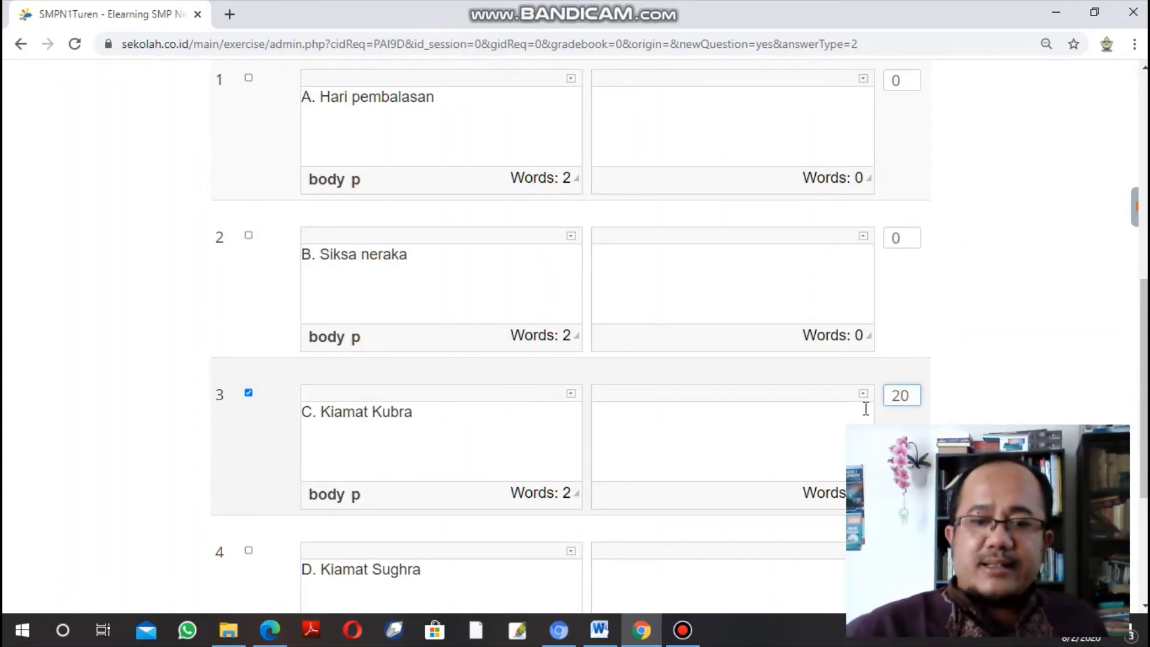
Add the completed QS. Al-Zalzalah question to the test.
scroll(804, 436, "down", 3)
scroll(805, 435, "down", 2)
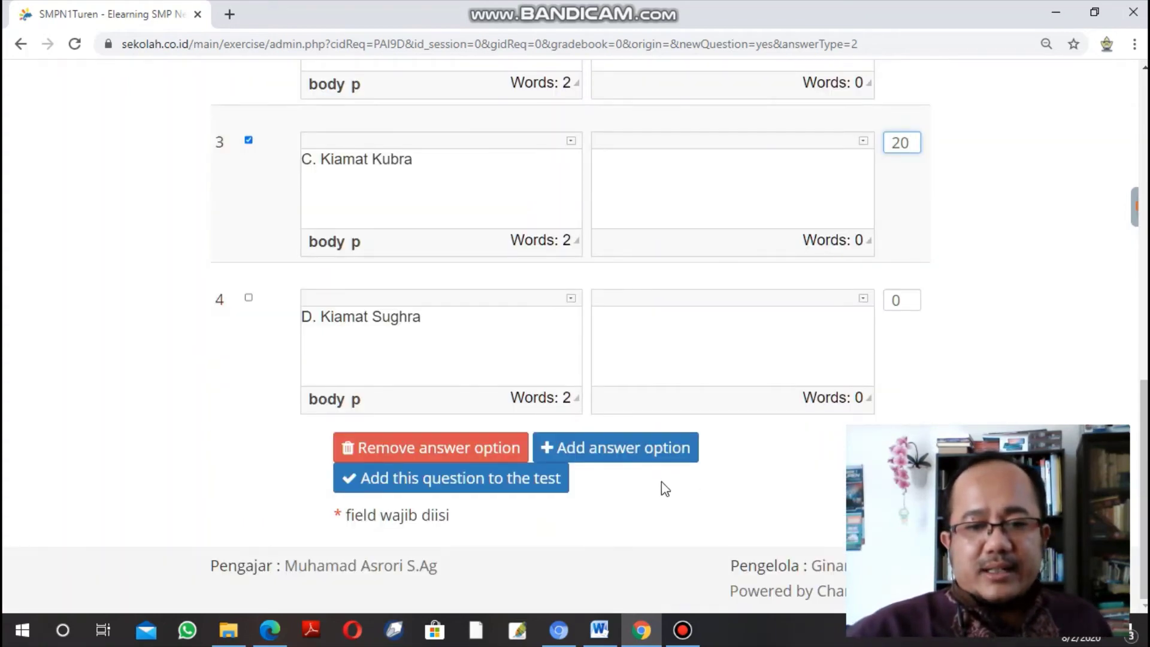
scroll(662, 487, "up", 11)
scroll(535, 391, "down", 11)
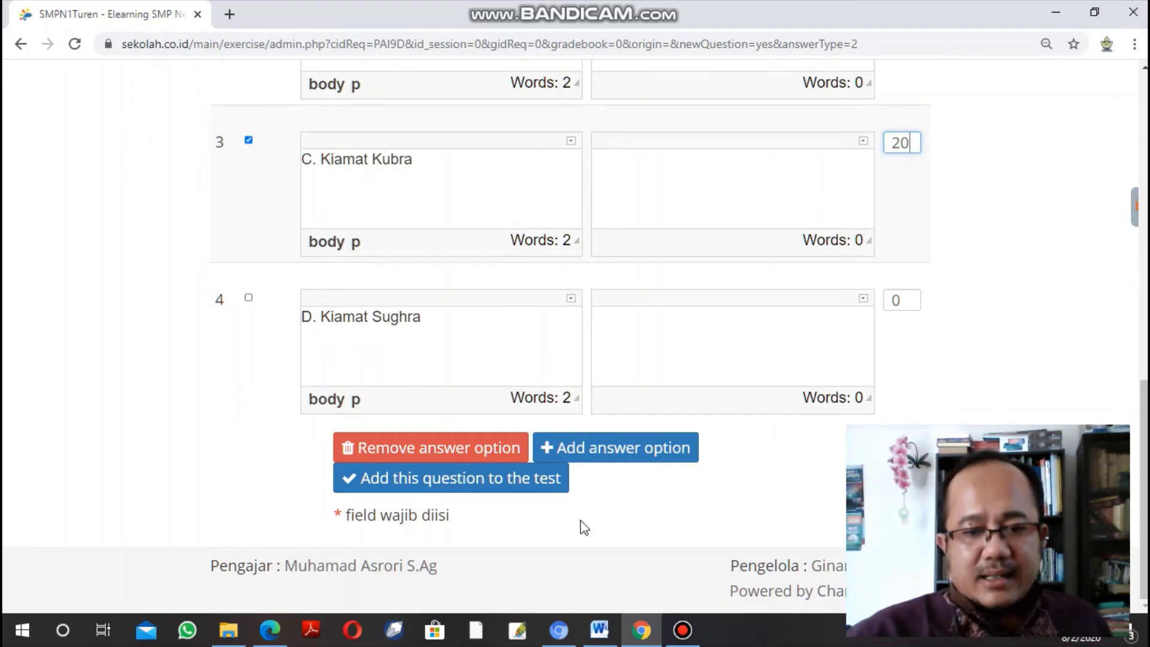
left_click(455, 495)
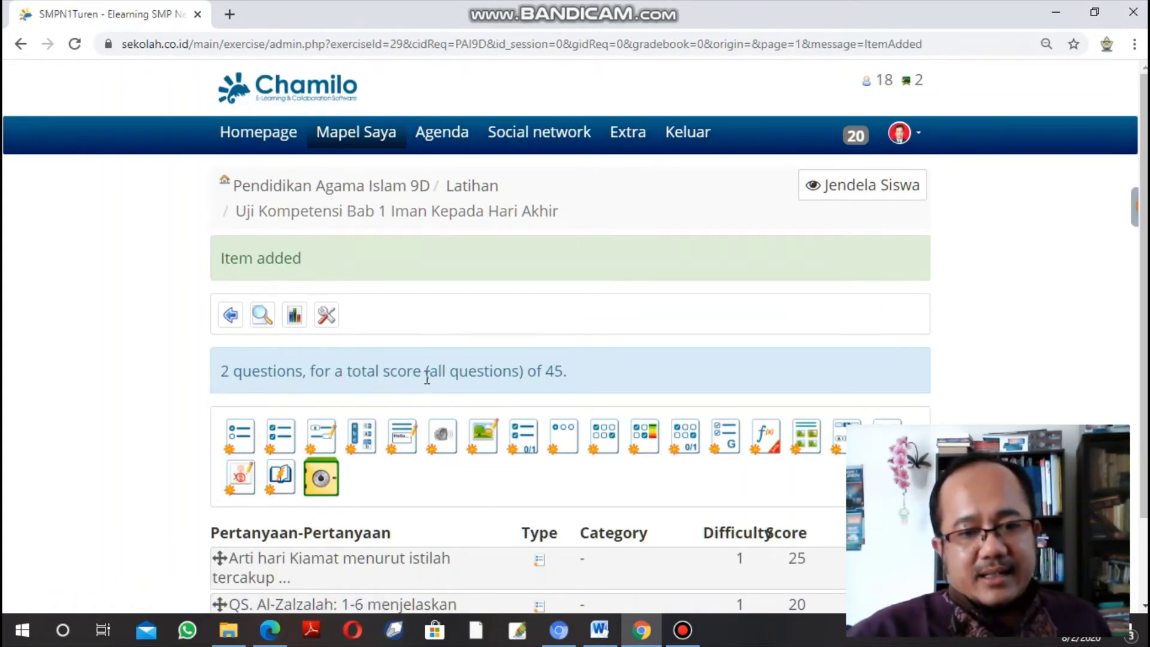
Start a new multiple-answer question for the test.
scroll(323, 404, "down", 2)
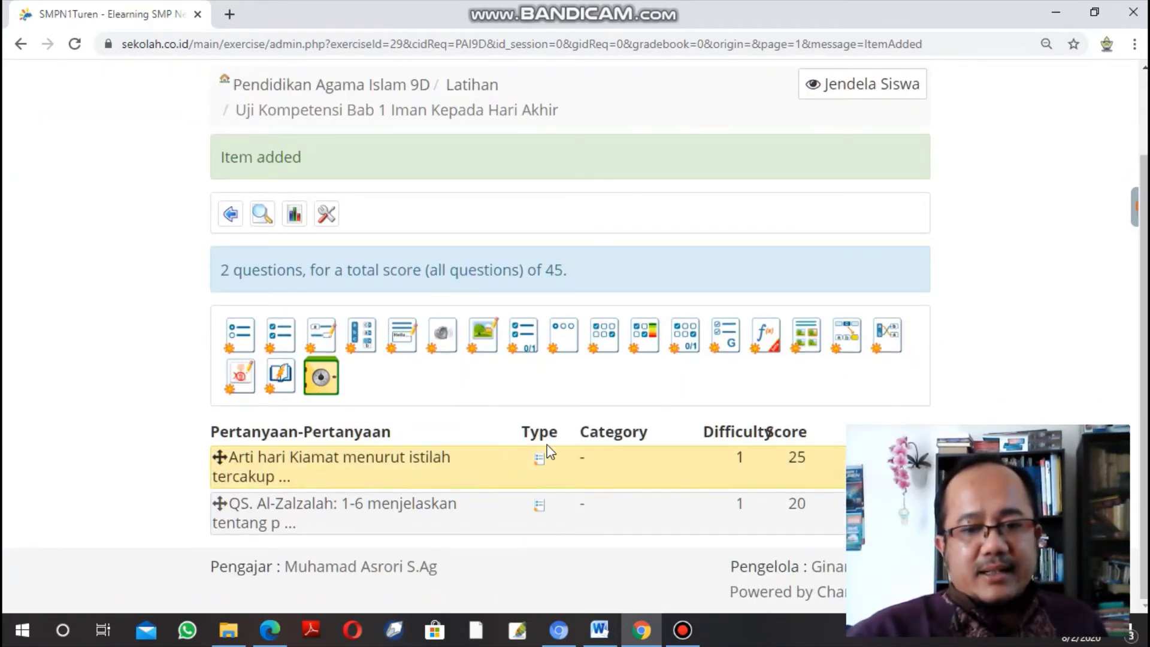
left_click(285, 346)
scroll(371, 359, "down", 4)
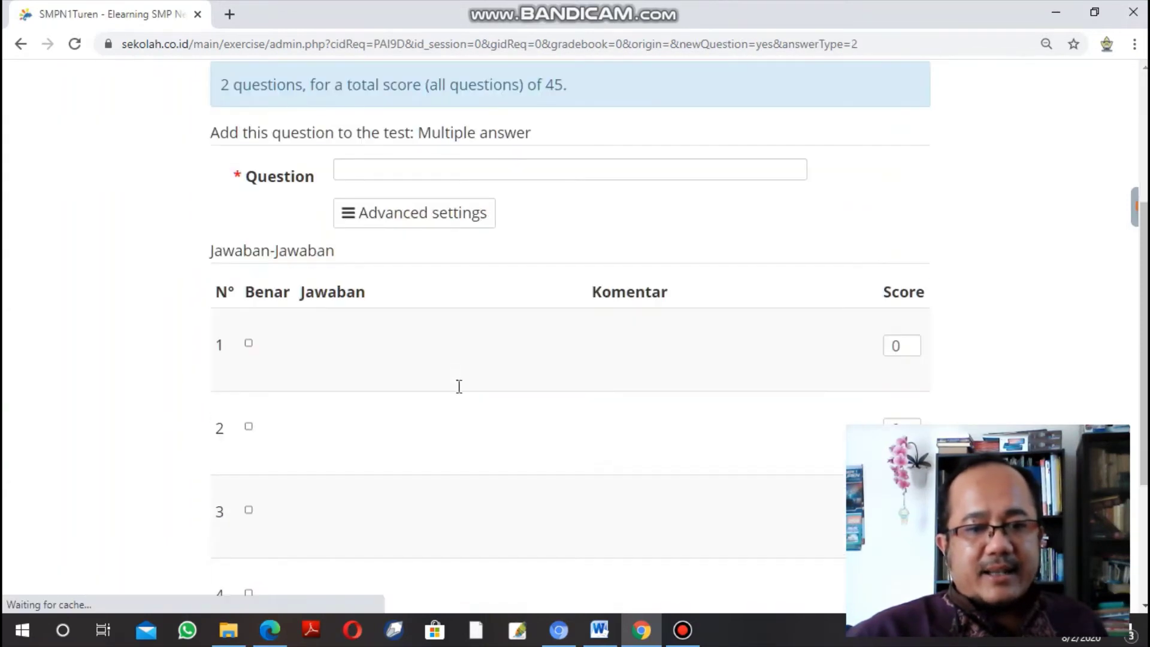
In the Word document, copy question 3's opening line "Perhatikan firman Allah berikut ini".
left_click(600, 630)
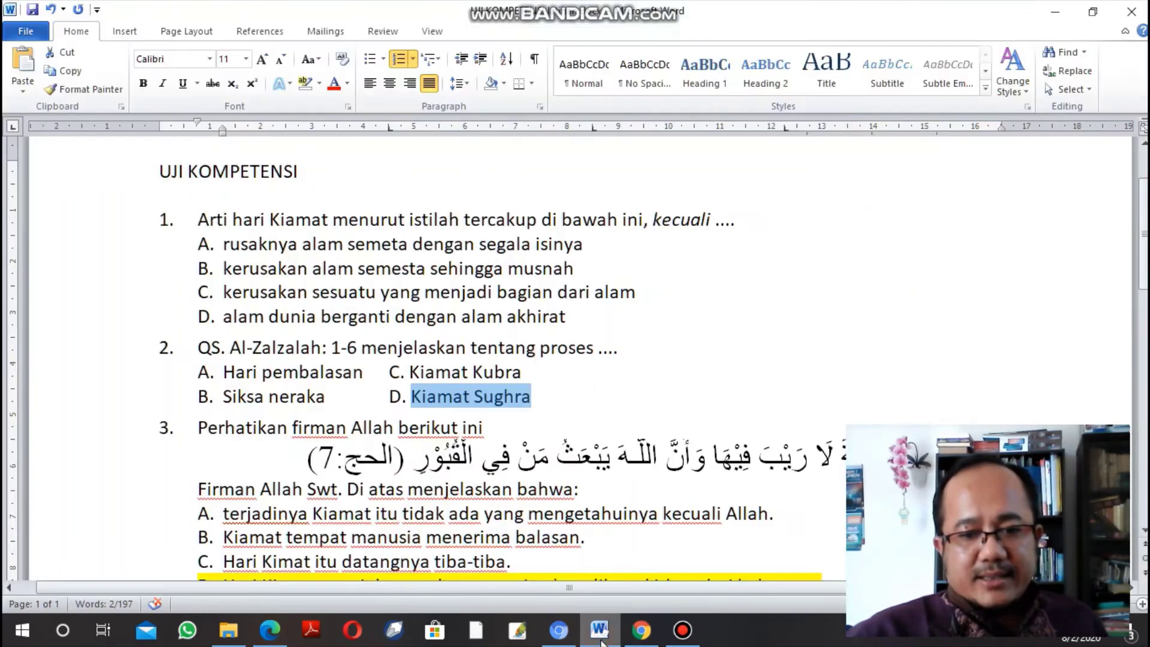
scroll(335, 405, "down", 2)
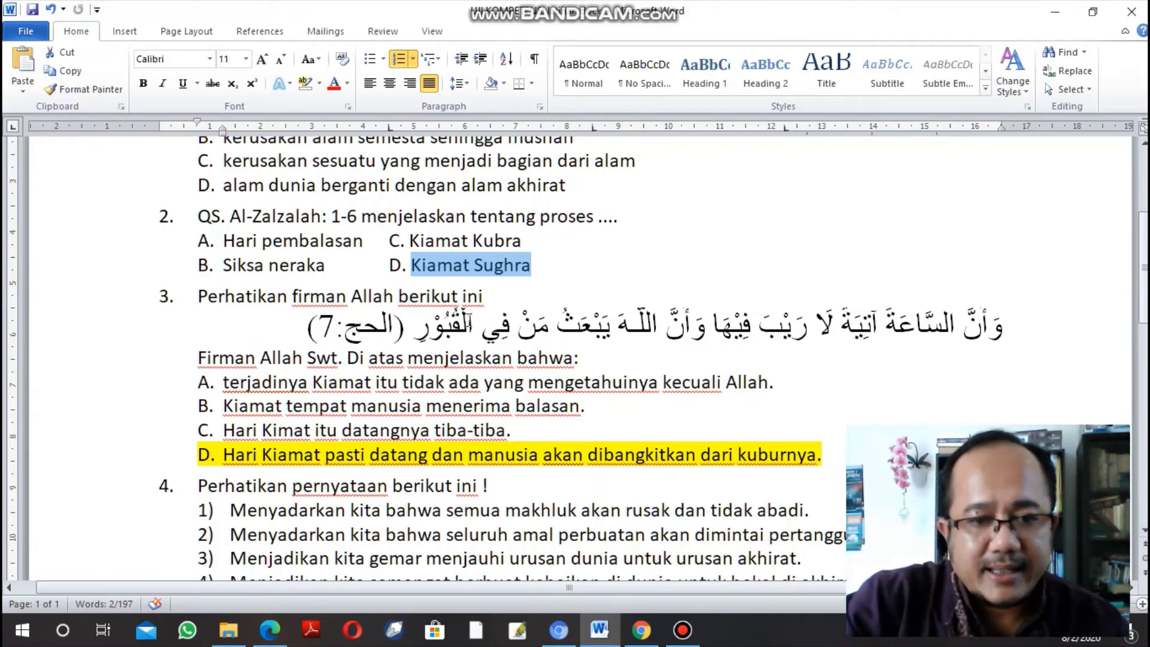
left_click(326, 298)
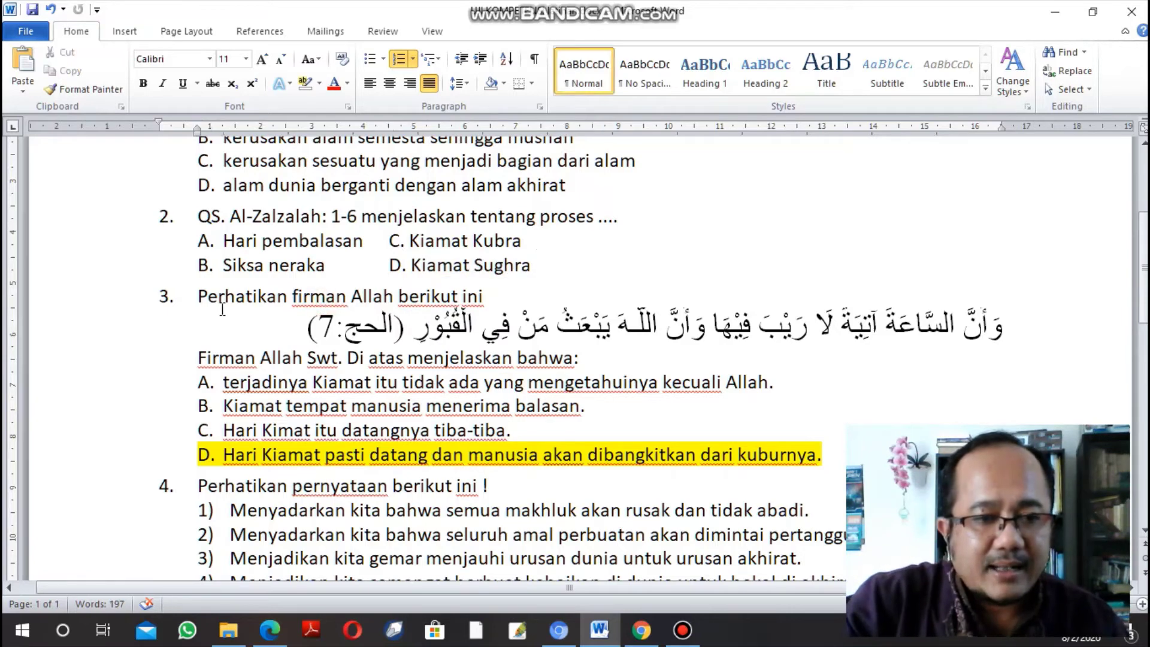
left_click(456, 328)
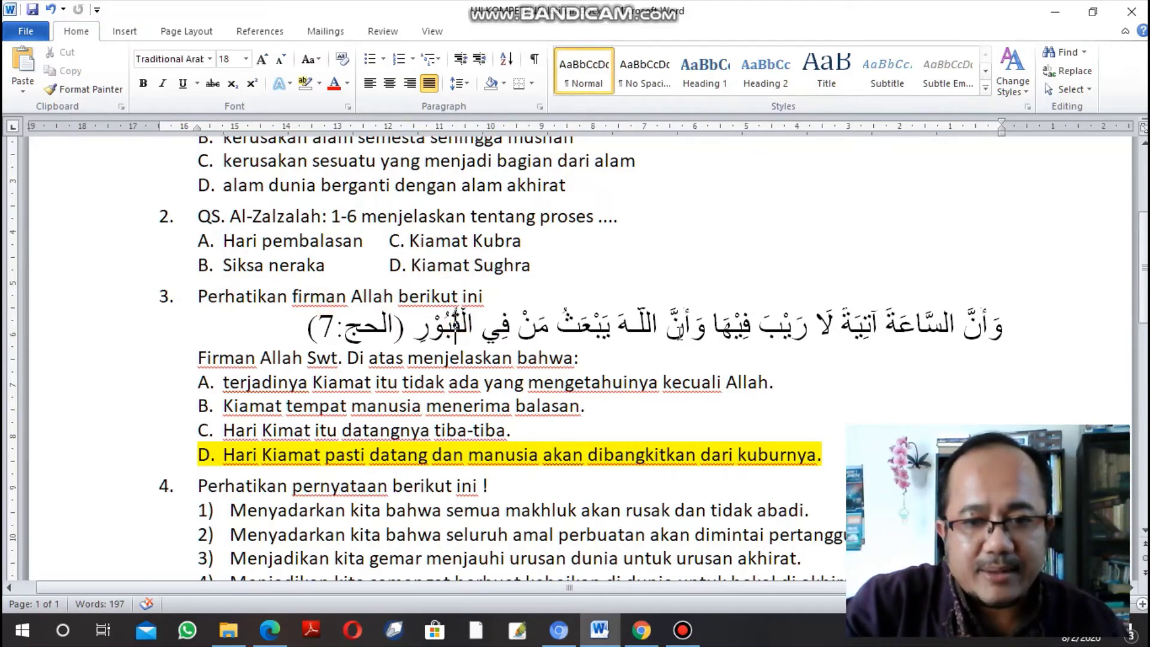
key("Home")
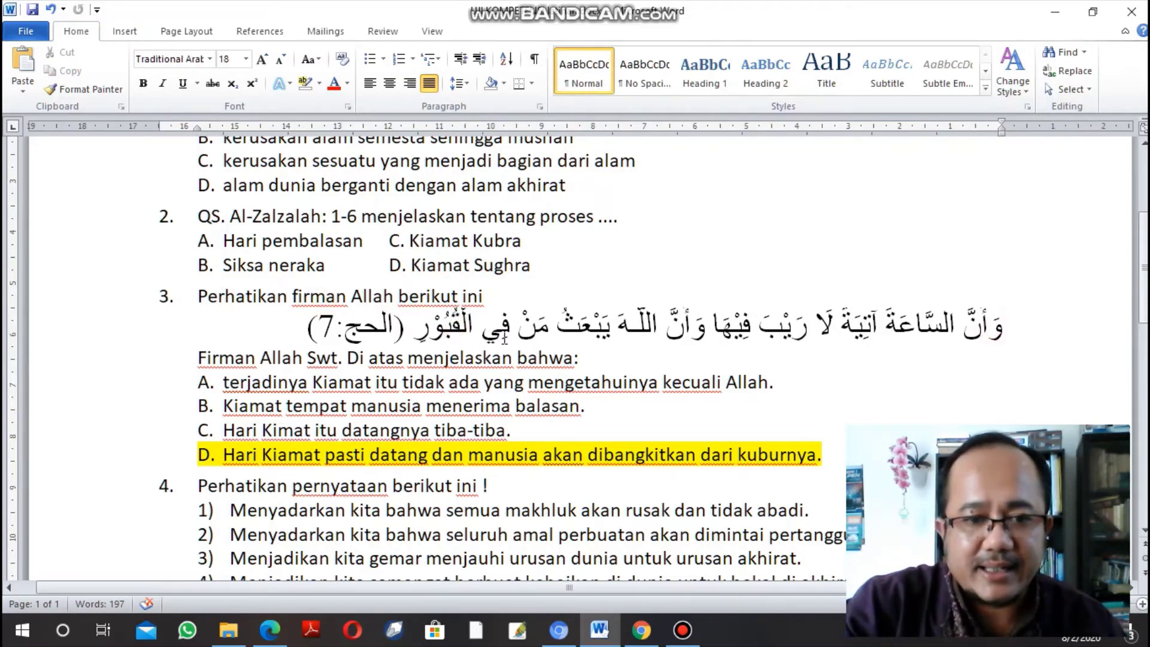
left_click(361, 358)
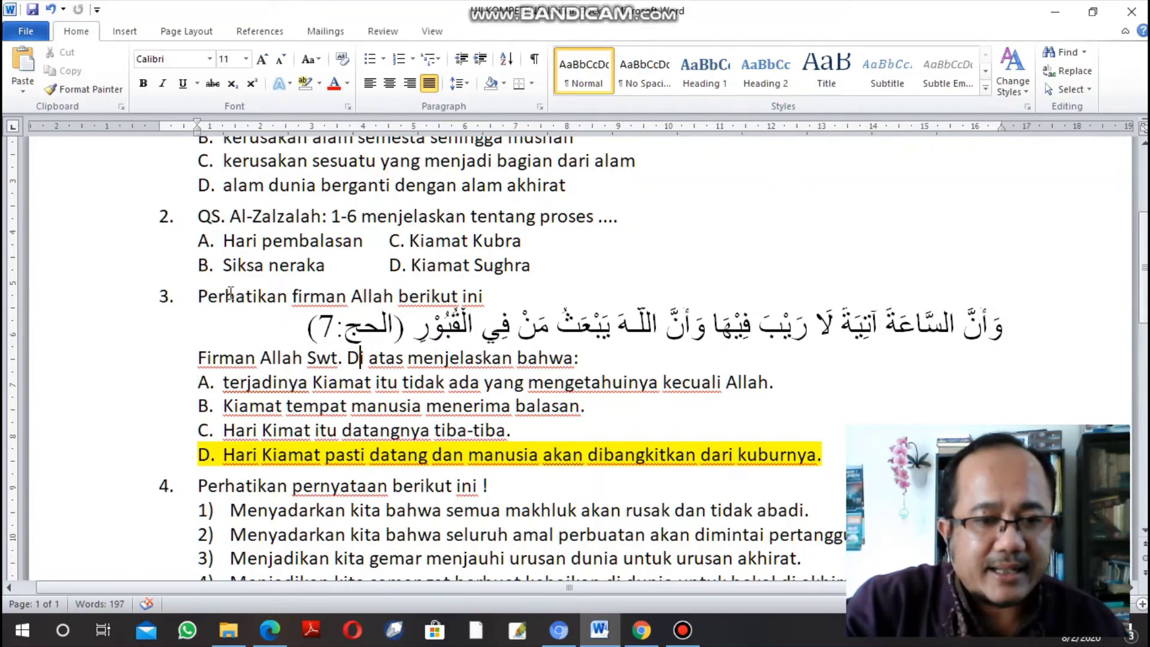
left_click(198, 296)
left_click_drag(198, 295, 485, 302)
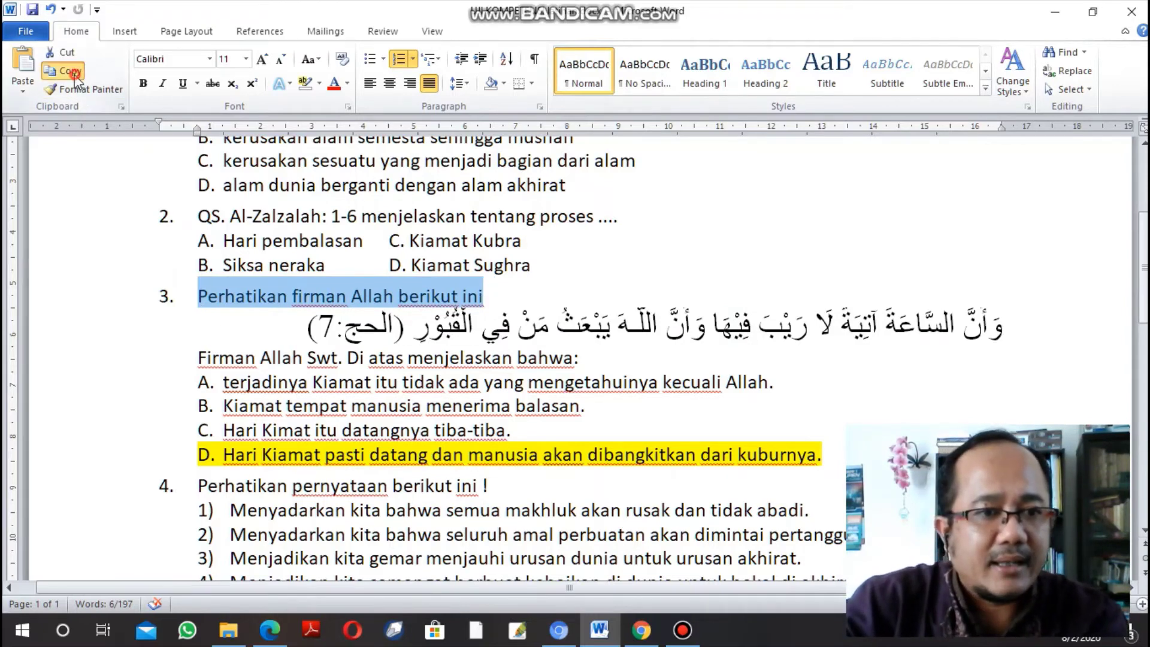
left_click(72, 73)
Switch to the other browser window and close its Google and Chamilo login tabs.
left_click(559, 630)
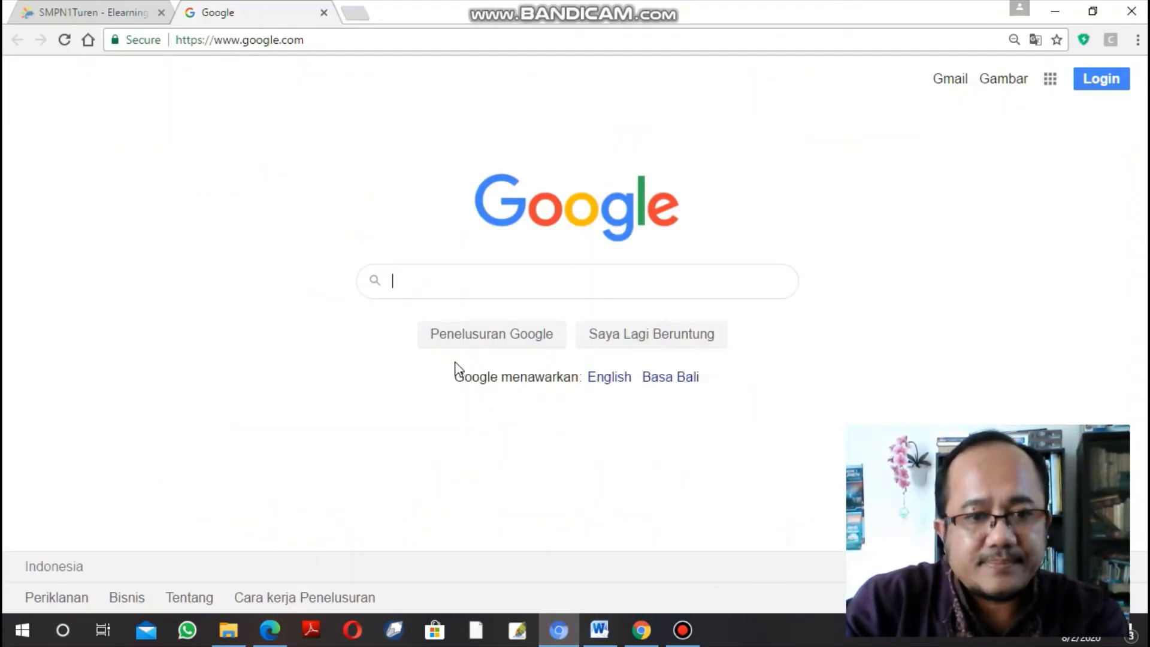
left_click(323, 12)
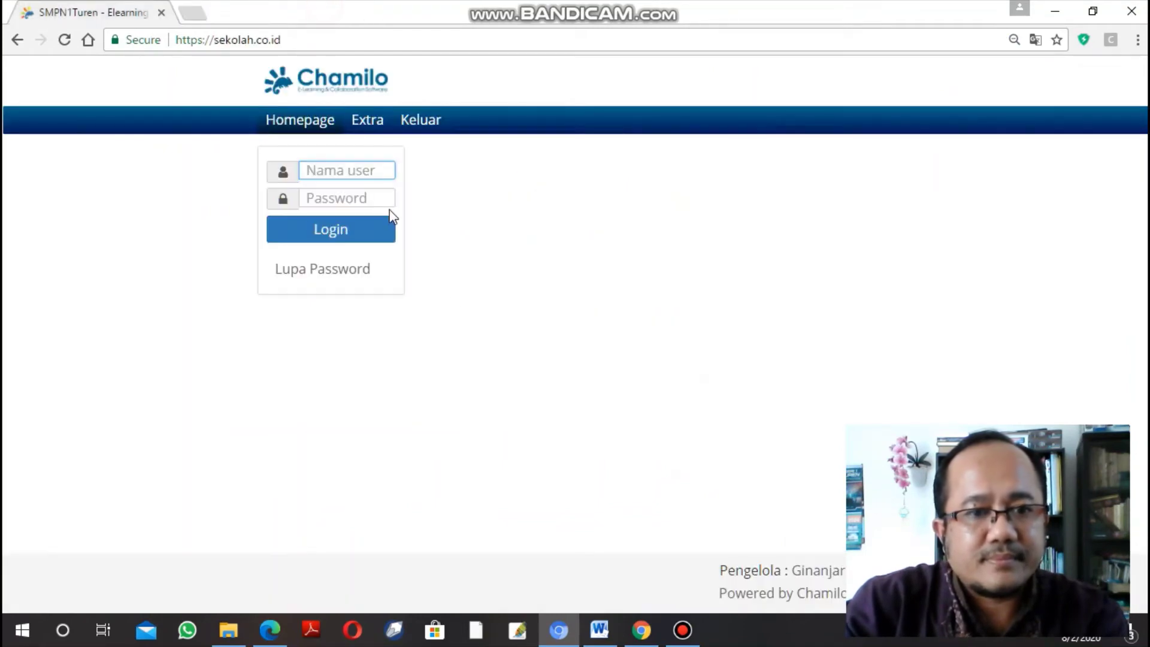
left_click(161, 13)
Paste the copied line as the Chamilo question text and remove the number so it reads "Perhatikan firman Allah berikut ini".
left_click(641, 630)
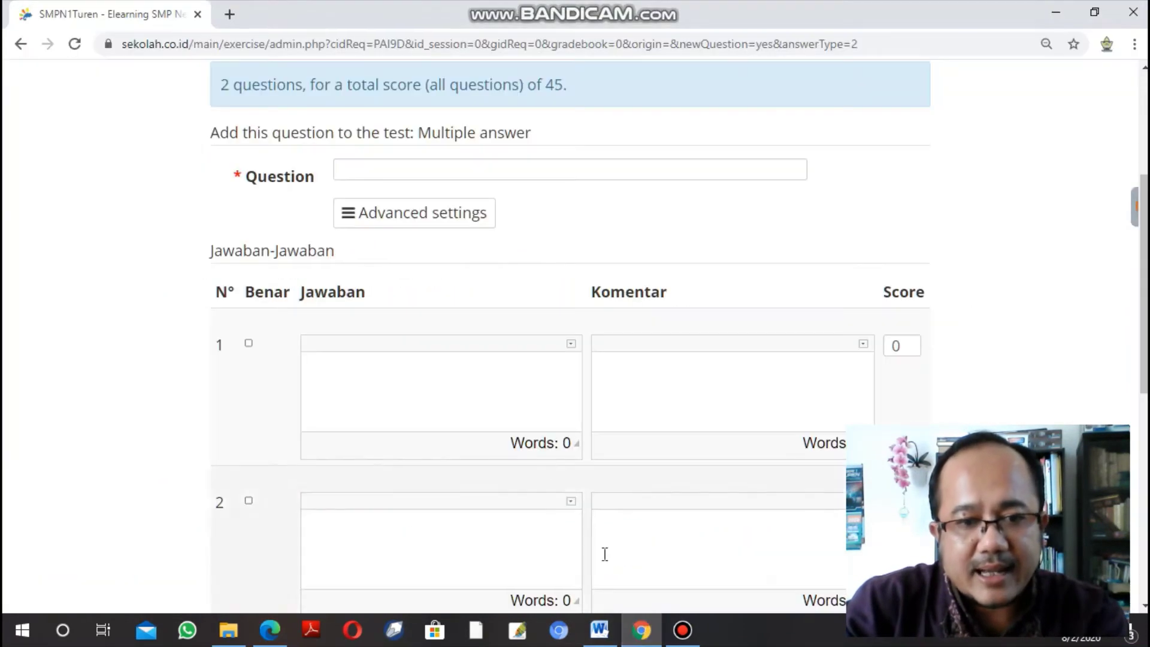
left_click(399, 171)
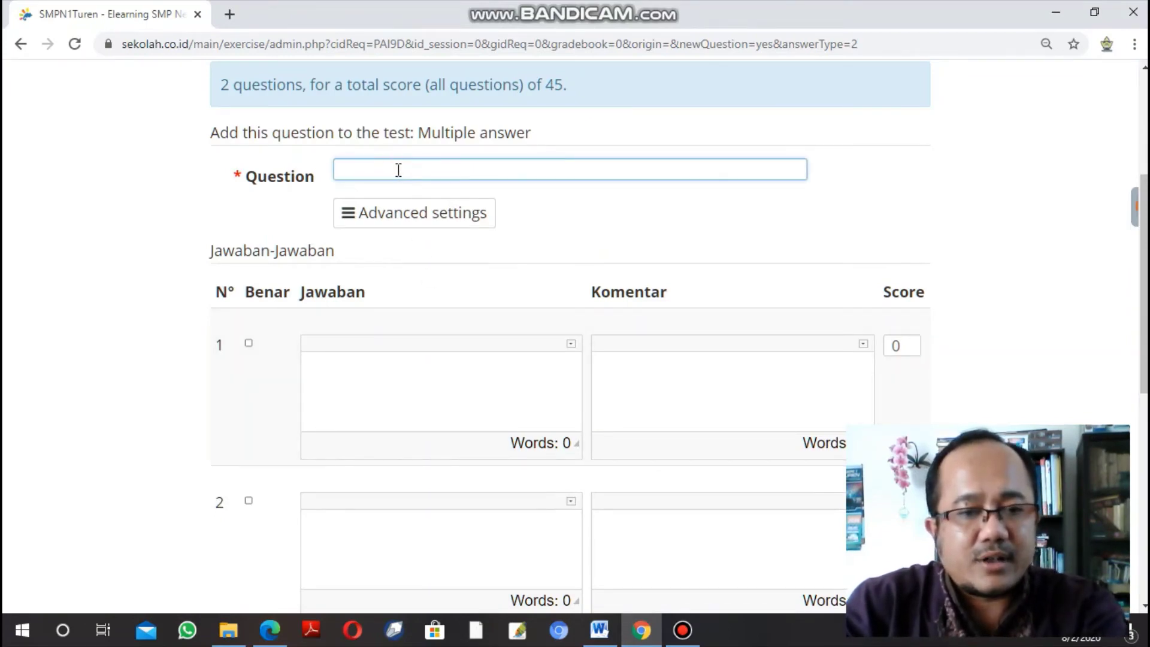
key("ctrl+v")
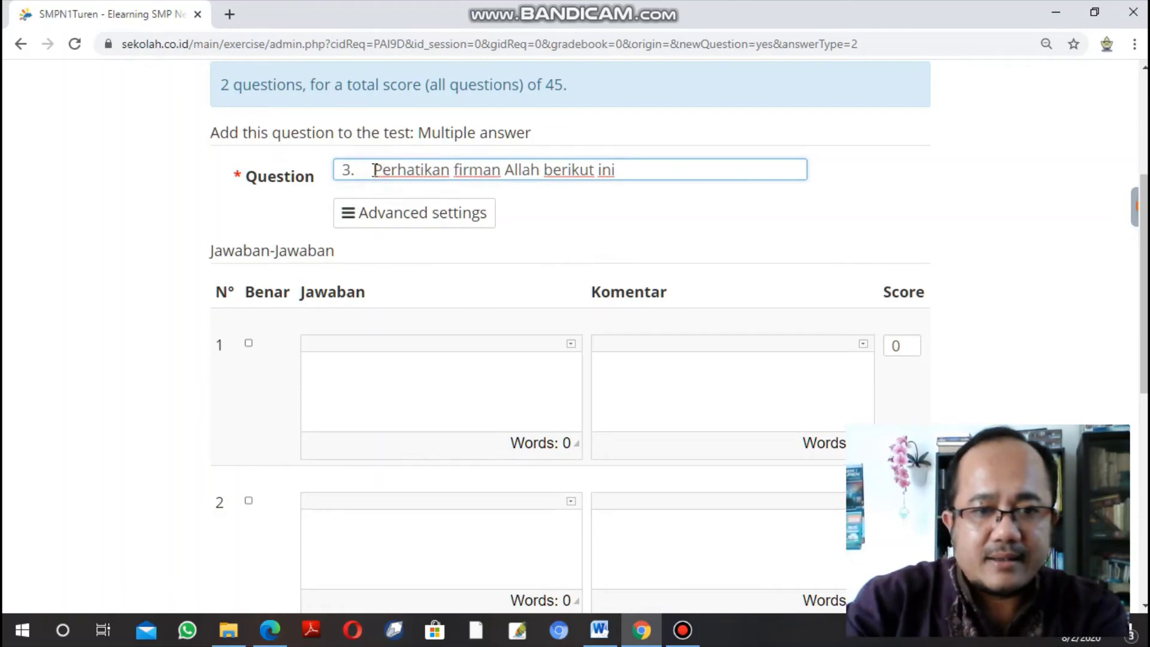
key("BackSpace")
key("BackSpace")
key("BackSpace")
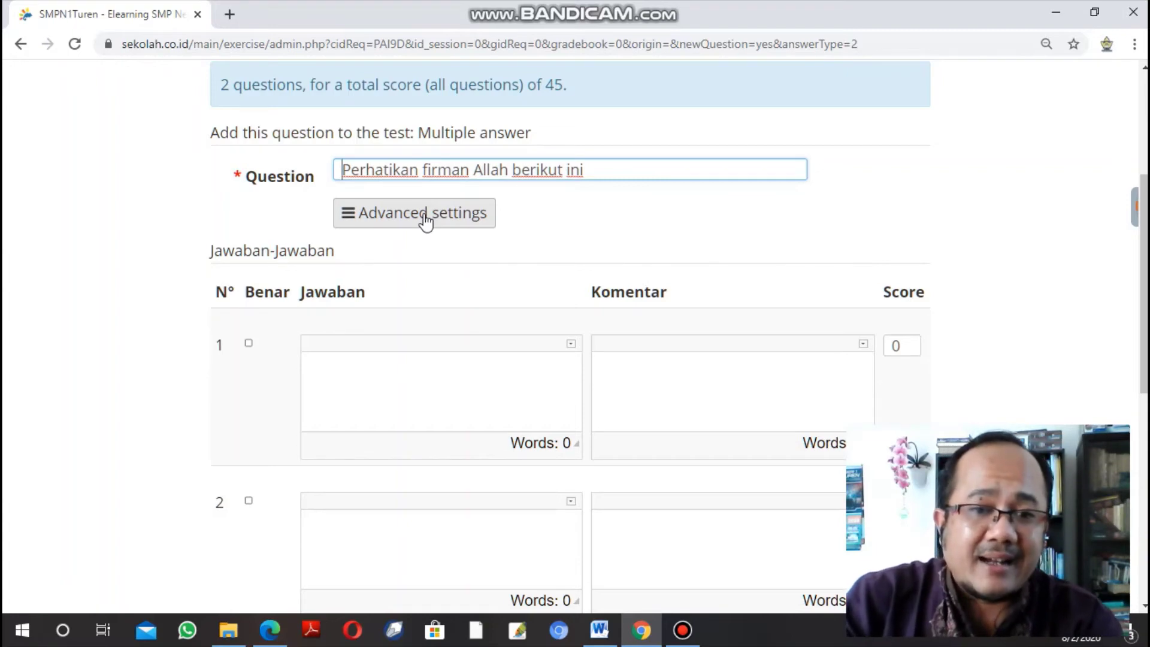
Expand the question's advanced settings, and in Word select question 3's Arabic verse and the line "Firman Allah Swt. Di atas menjelaskan bahwa:" for copying.
left_click(392, 223)
left_click(393, 309)
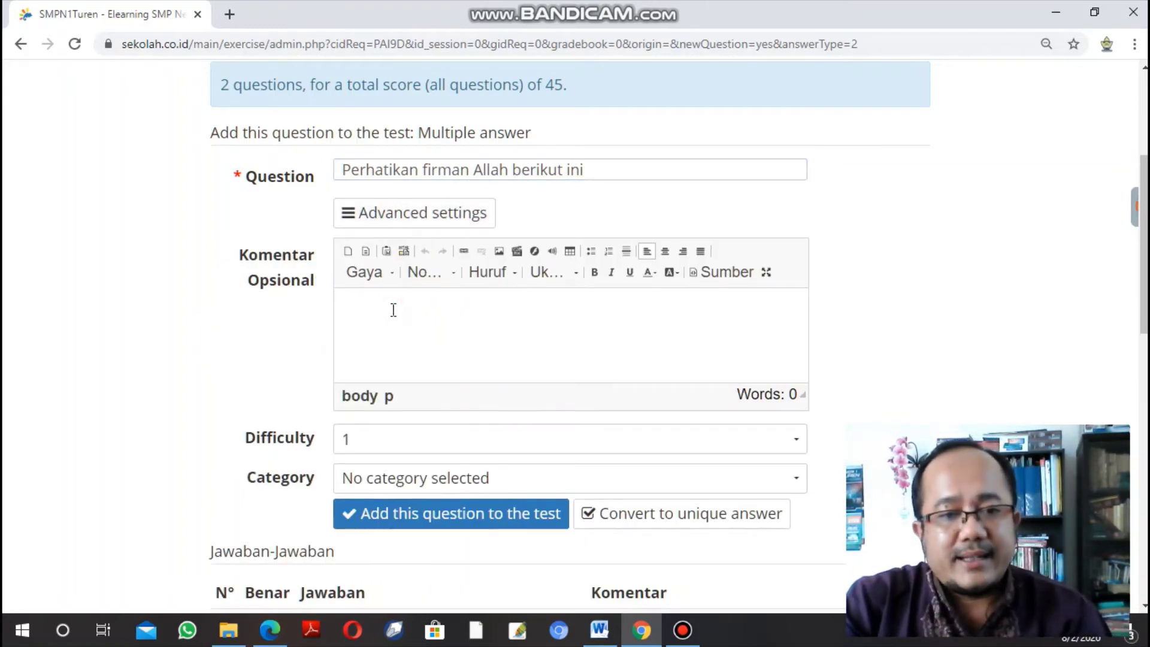
left_click(591, 640)
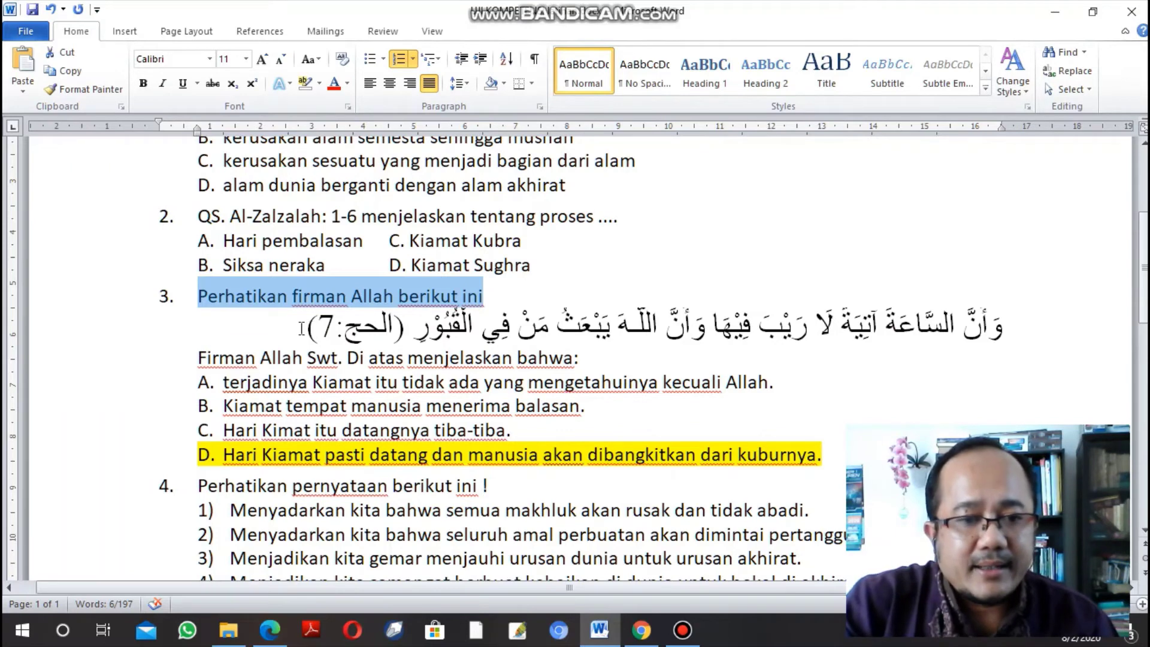
left_click(302, 328)
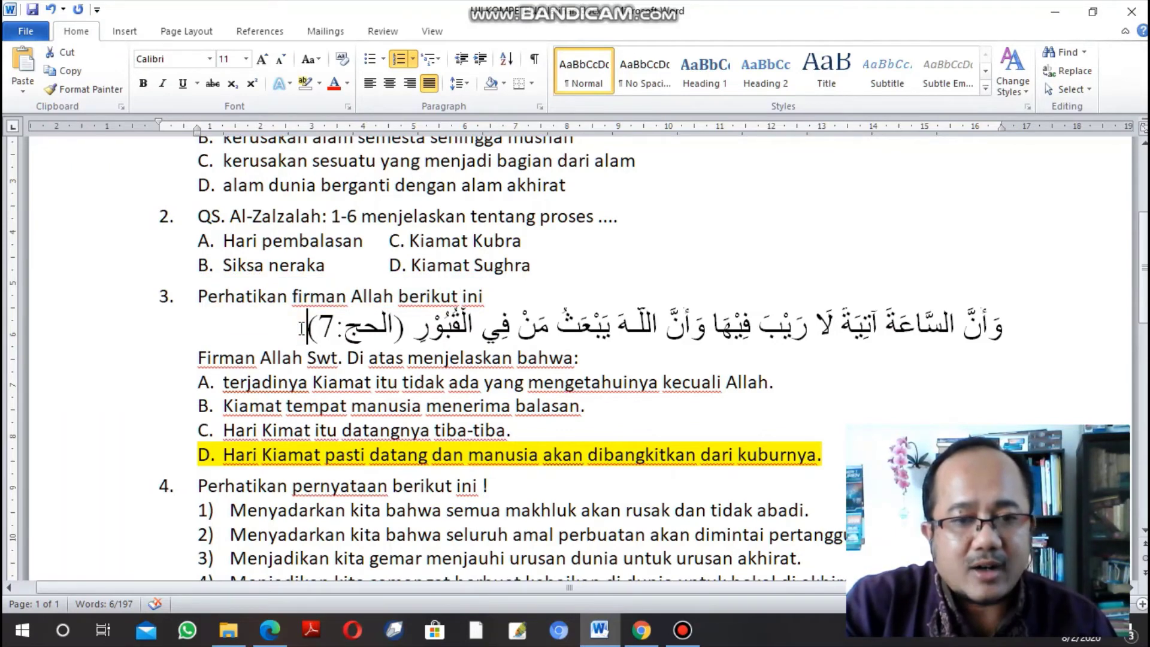
left_click_drag(301, 328, 514, 358)
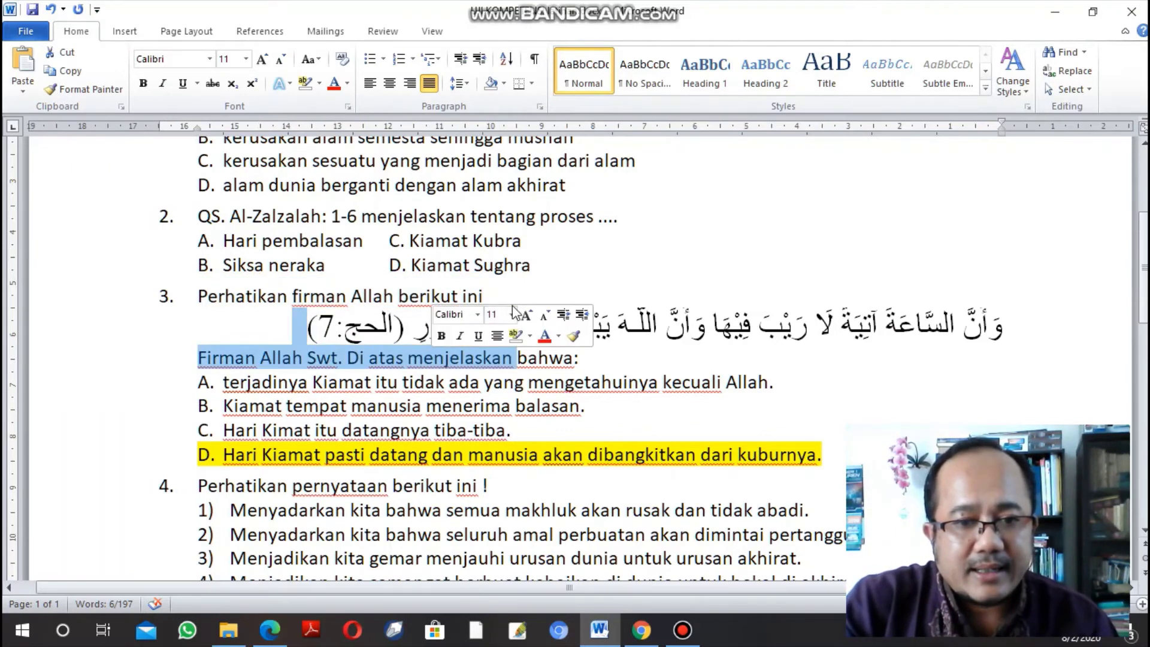
left_click(527, 292)
left_click_drag(521, 294, 580, 365)
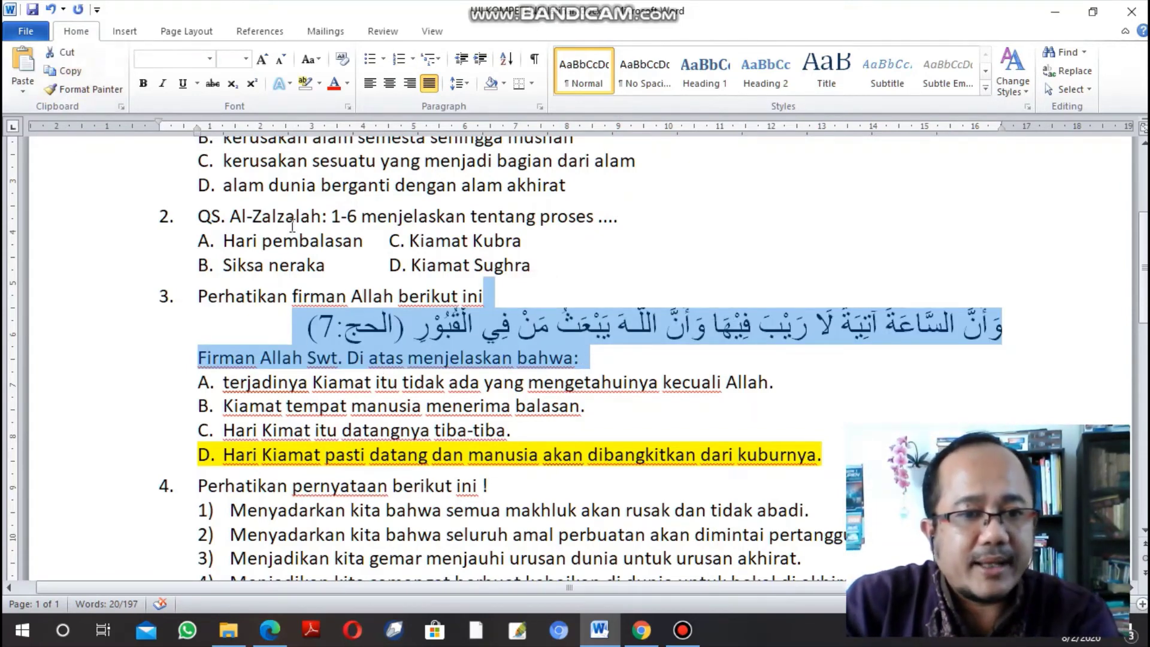
Back in Chamilo, paste the verse and its follow-up line into the optional comment and remove the stray list number.
left_click(641, 630)
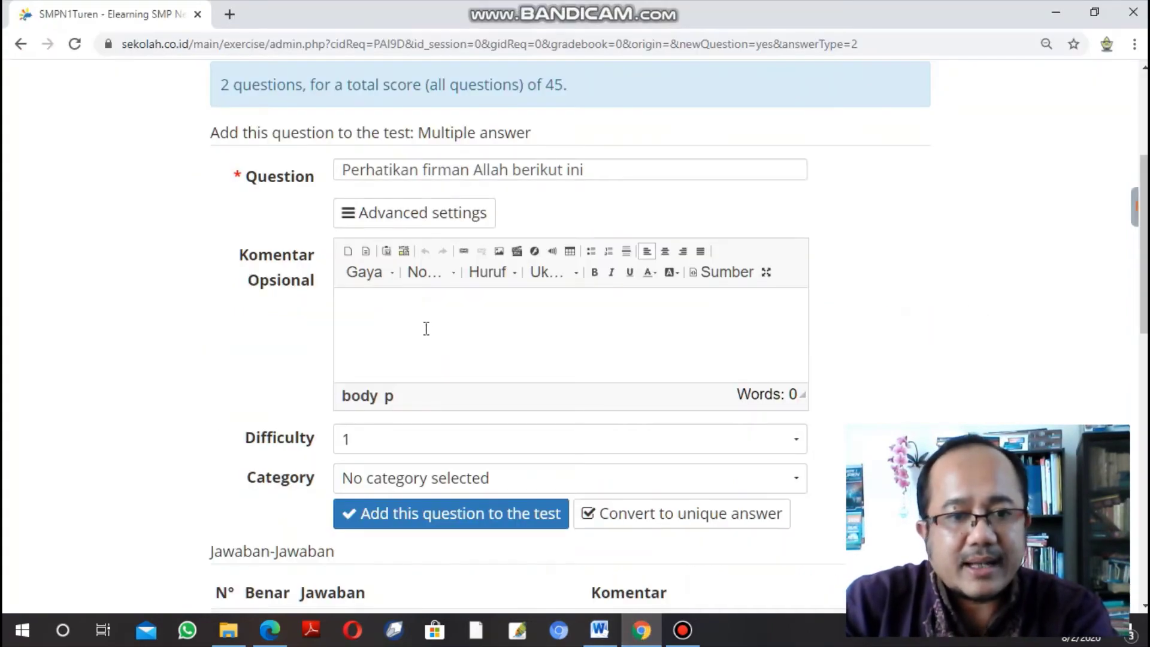
right_click(416, 316)
left_click(382, 327)
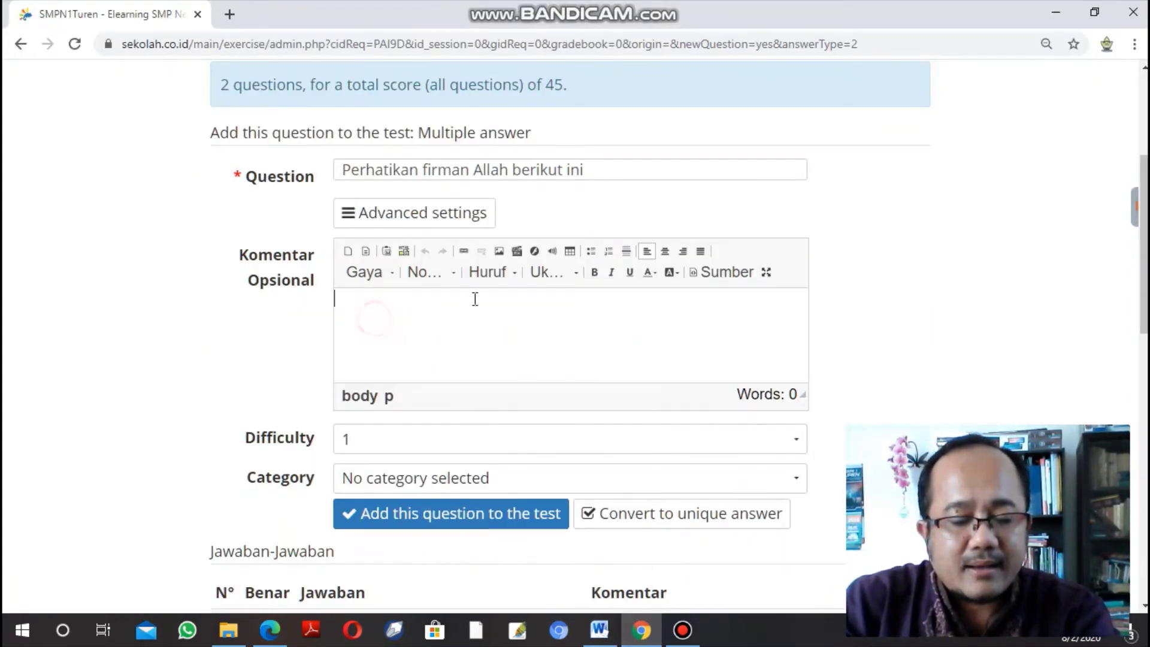
key("ctrl+v")
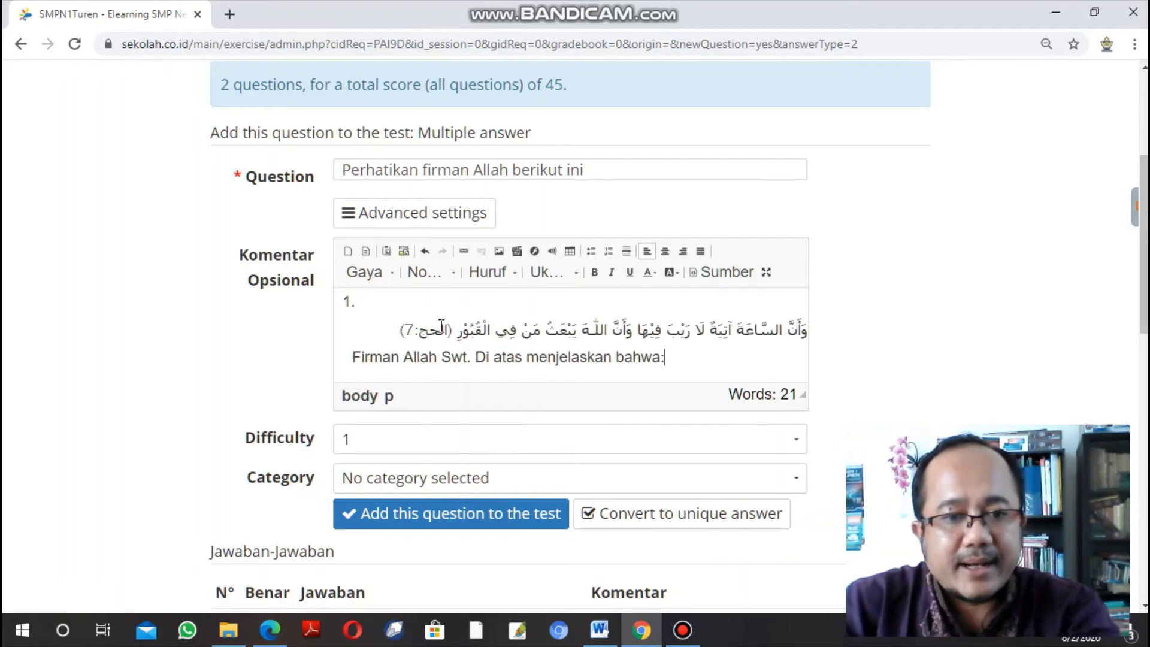
left_click(428, 310)
key("BackSpace")
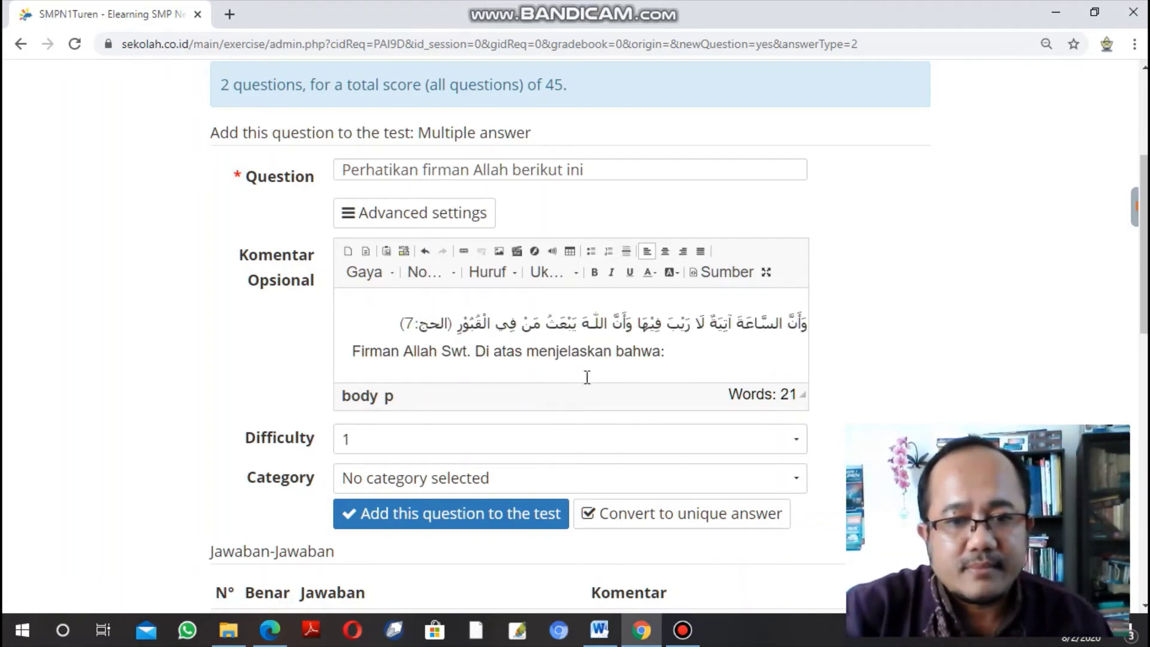
Set the font size of the Arabic verse in the optional comment to 18.
left_click_drag(397, 334, 806, 322)
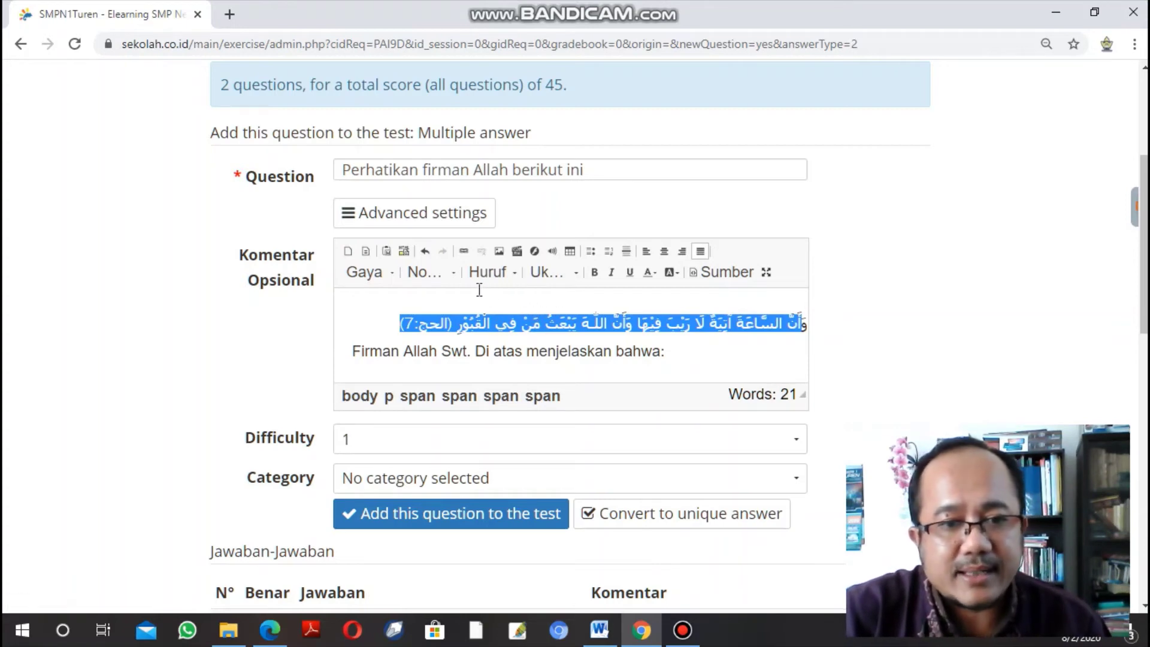
left_click(454, 273)
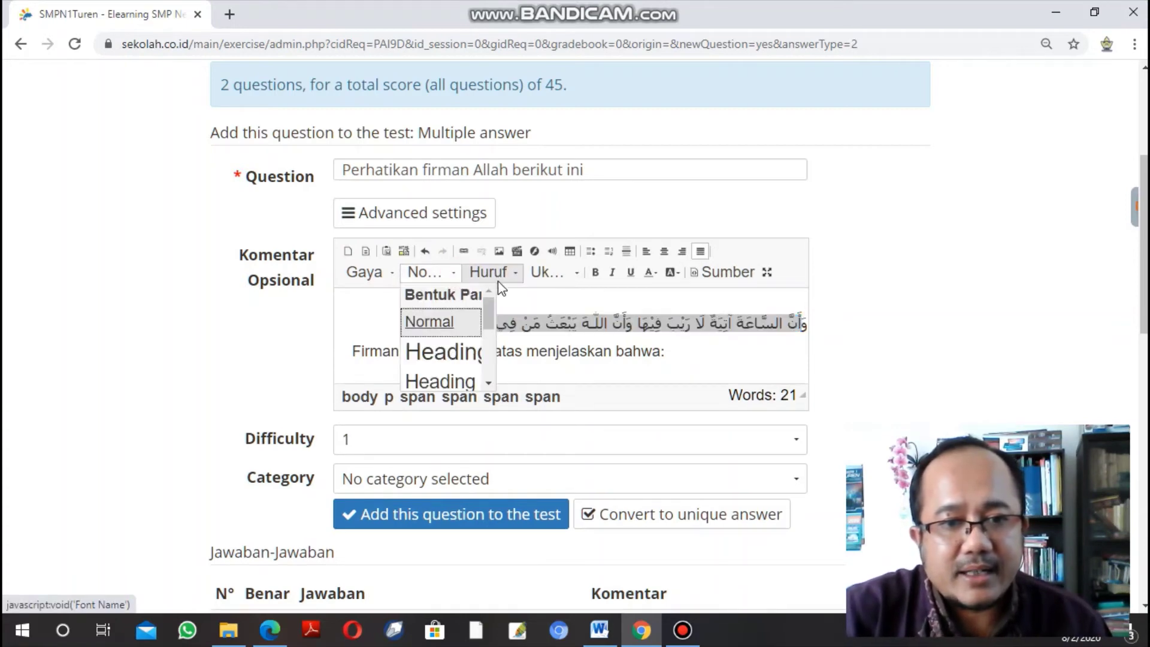
left_click(518, 268)
left_click(519, 273)
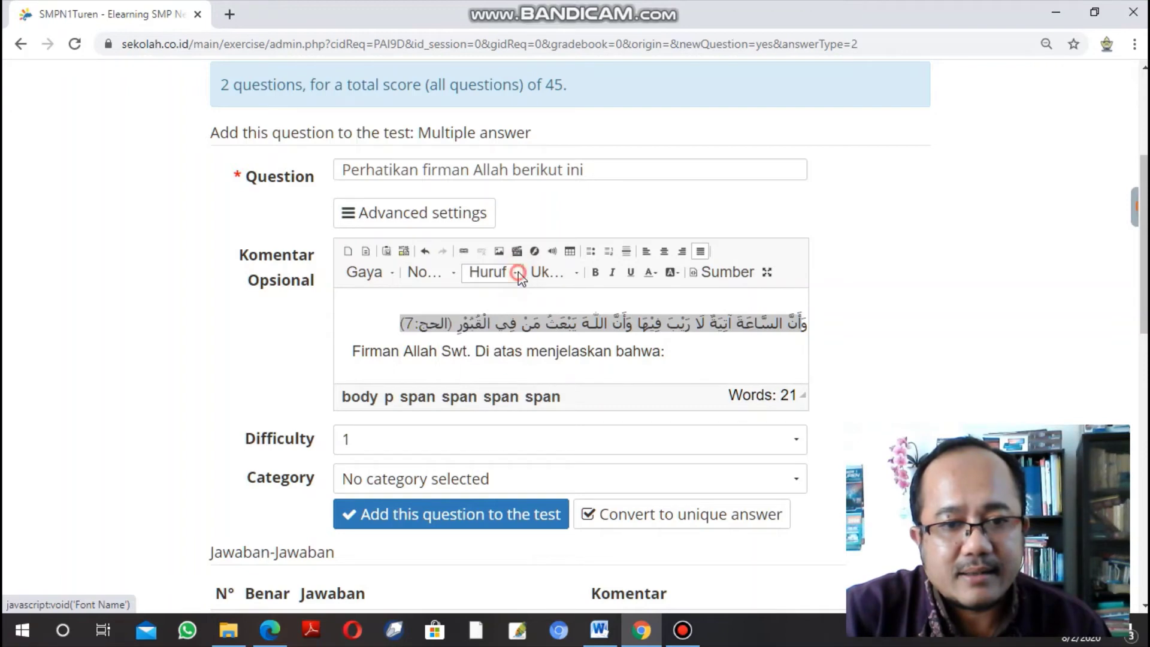
left_click(578, 272)
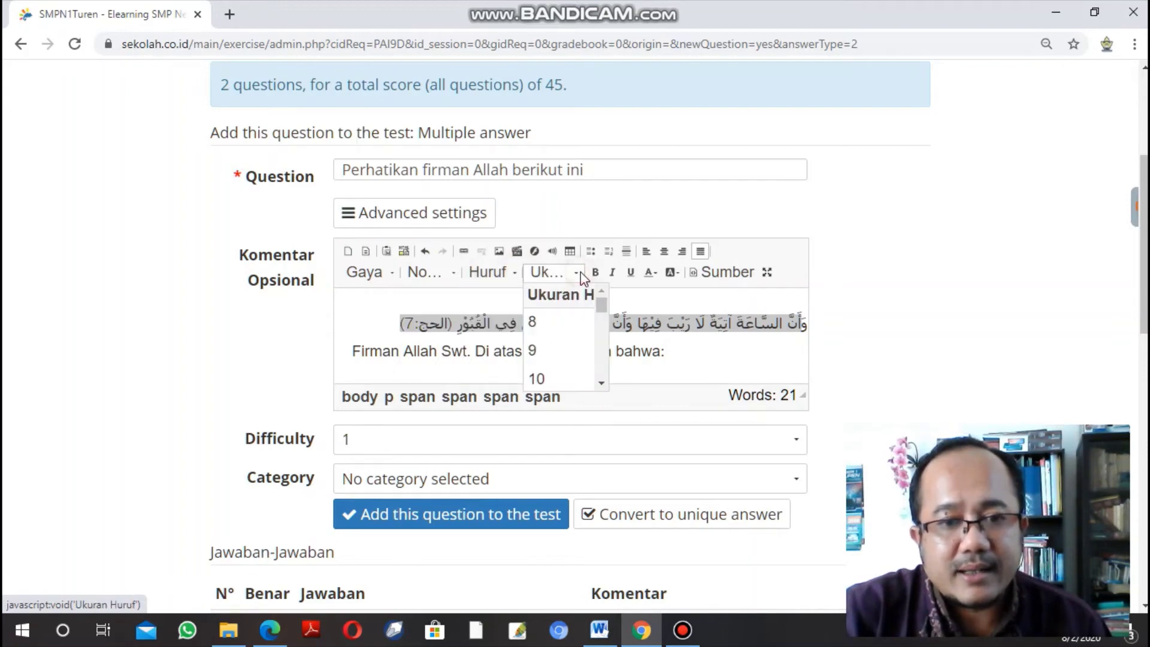
left_click(601, 383)
left_click(601, 383)
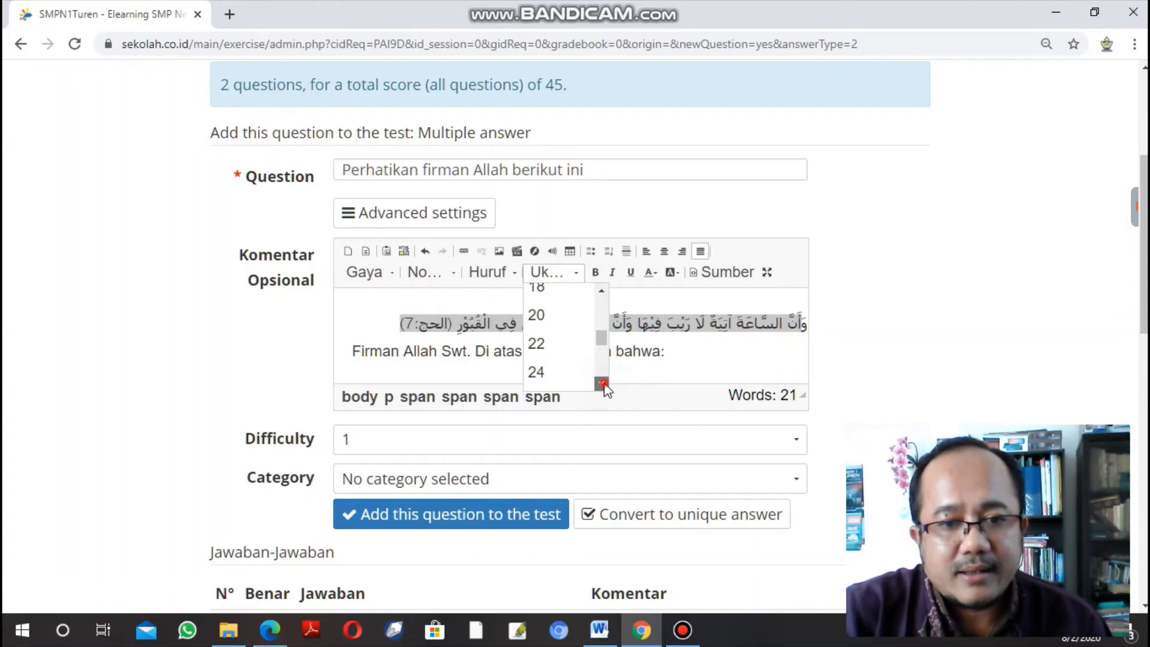
left_click(556, 293)
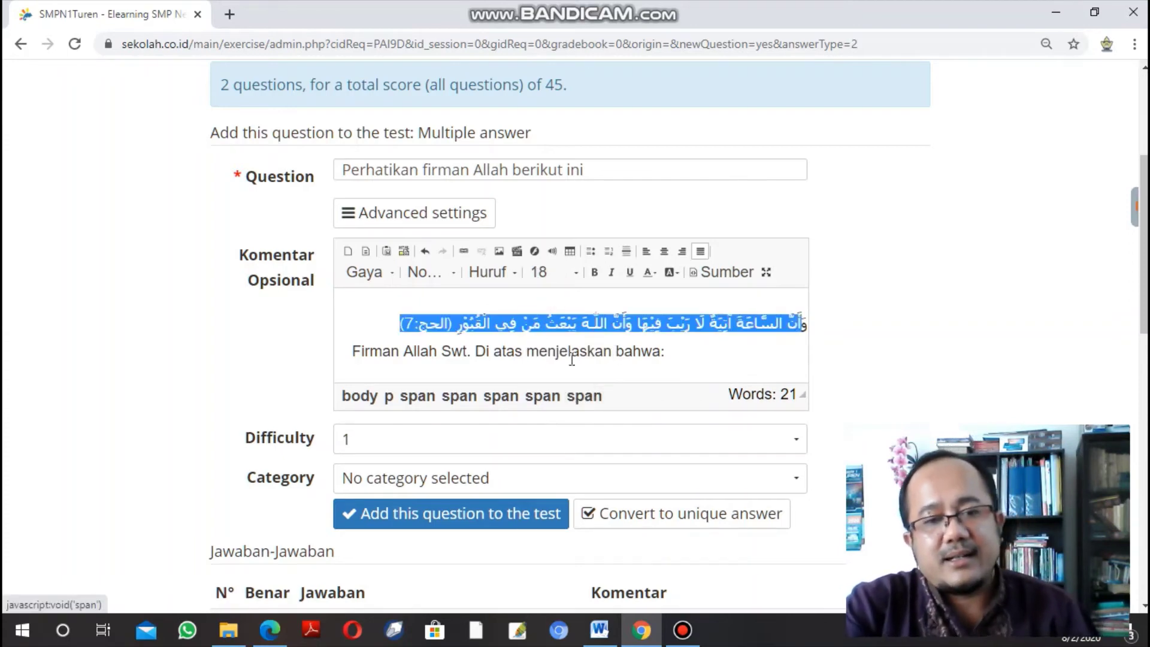
Try font size 16 on the Arabic verse and set it back to 18.
left_click(576, 273)
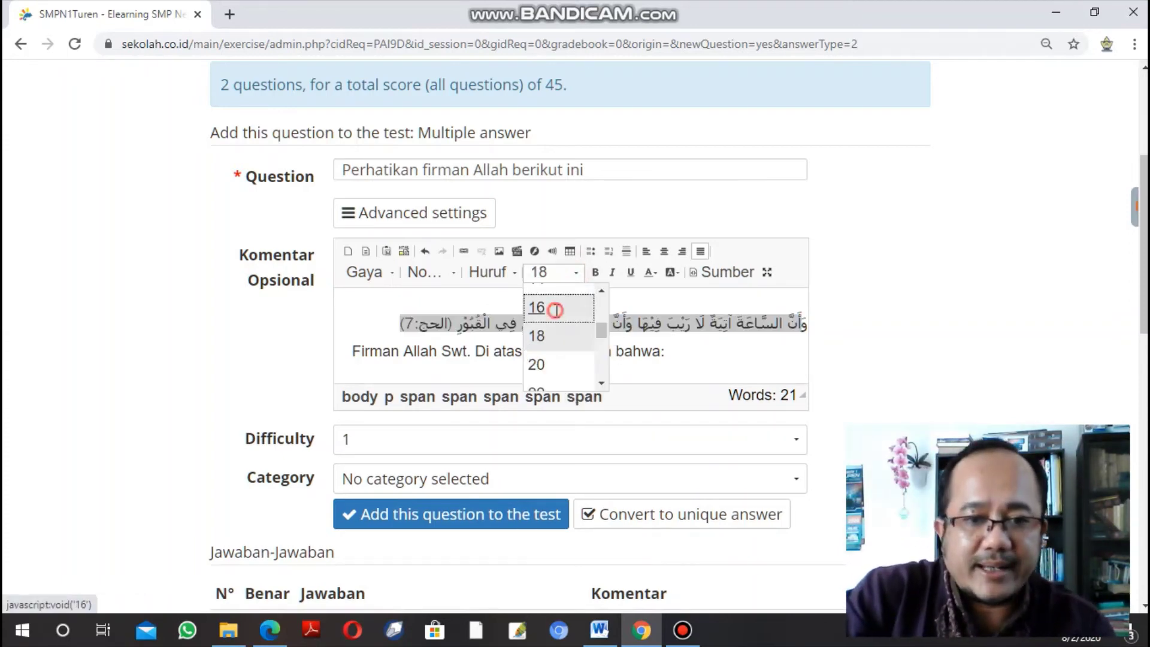
left_click(552, 307)
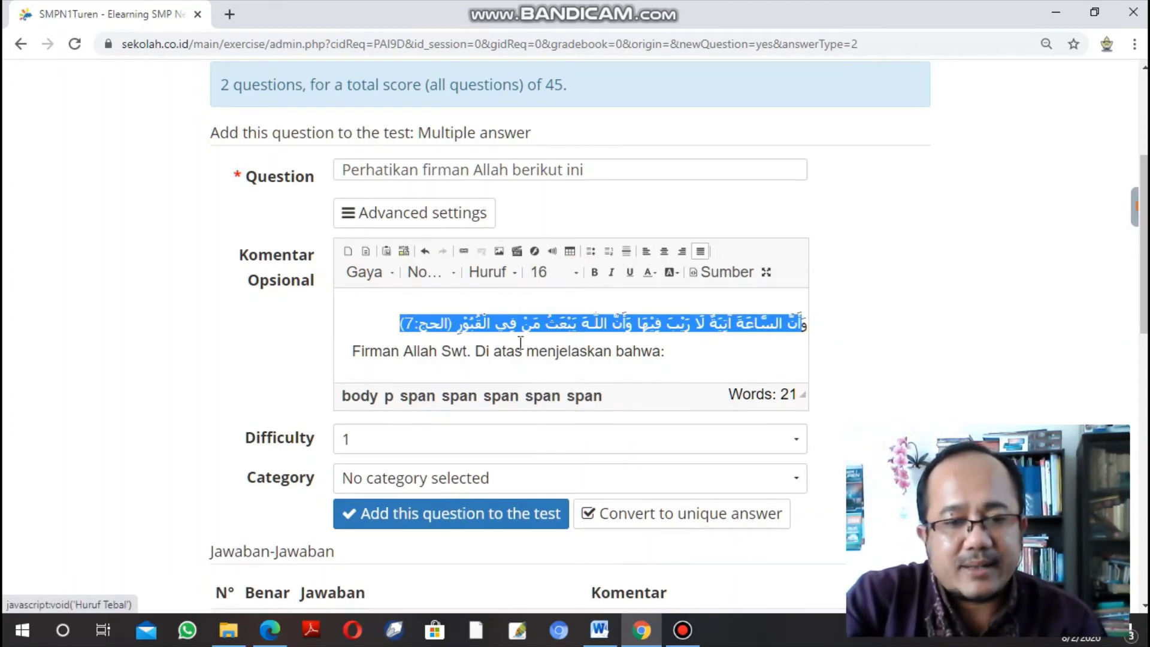
left_click(575, 272)
left_click(554, 364)
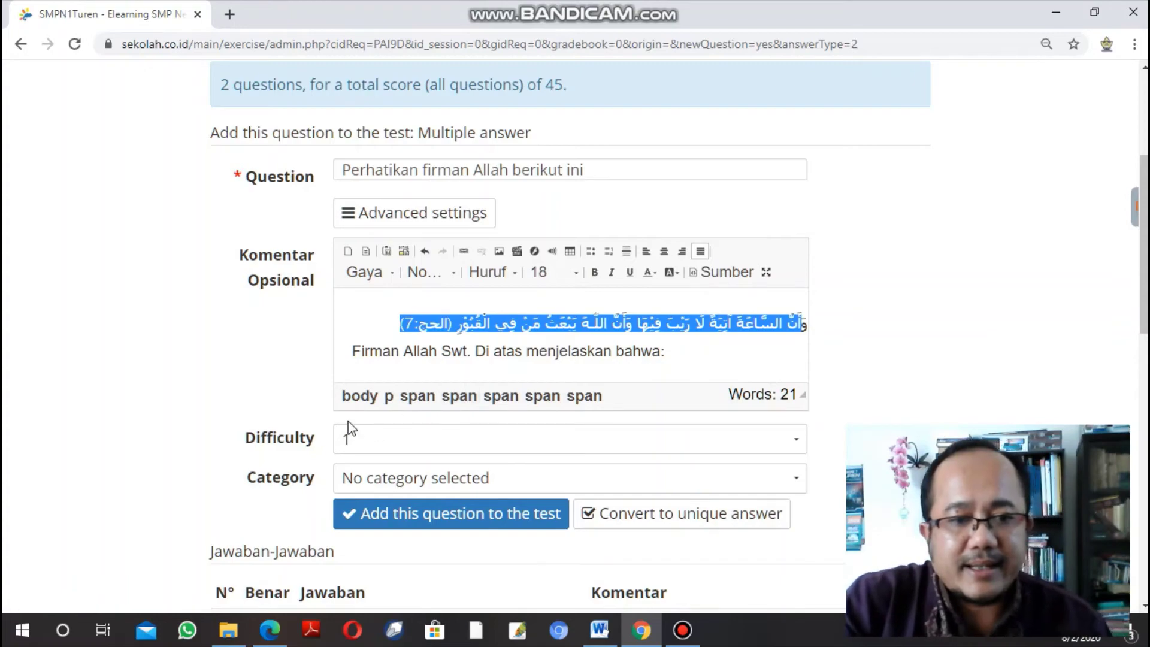
In the Word document, copy question 3's option A text, "terjadinya Kiamat itu tidak ada yang mengetahuinya kecuali Allah.".
scroll(351, 431, "down", 5)
scroll(353, 419, "up", 4)
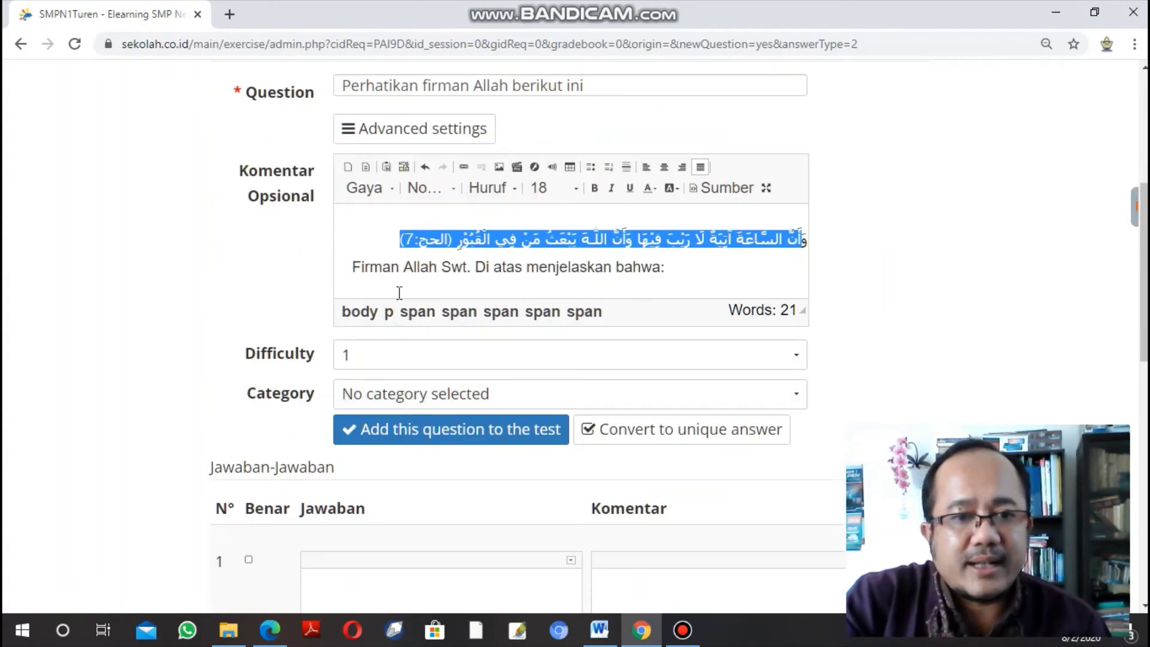
scroll(398, 290, "down", 3)
left_click(410, 425)
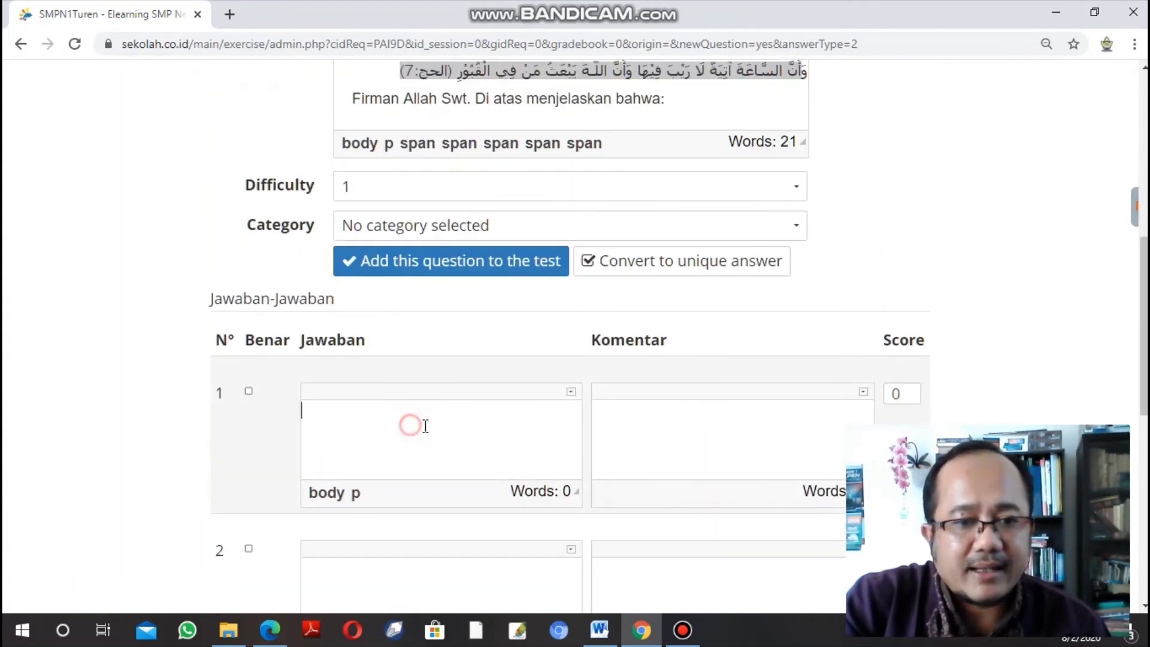
left_click(599, 630)
left_click_drag(224, 383, 596, 383)
left_click_drag(723, 382, 781, 386)
key("ctrl+c")
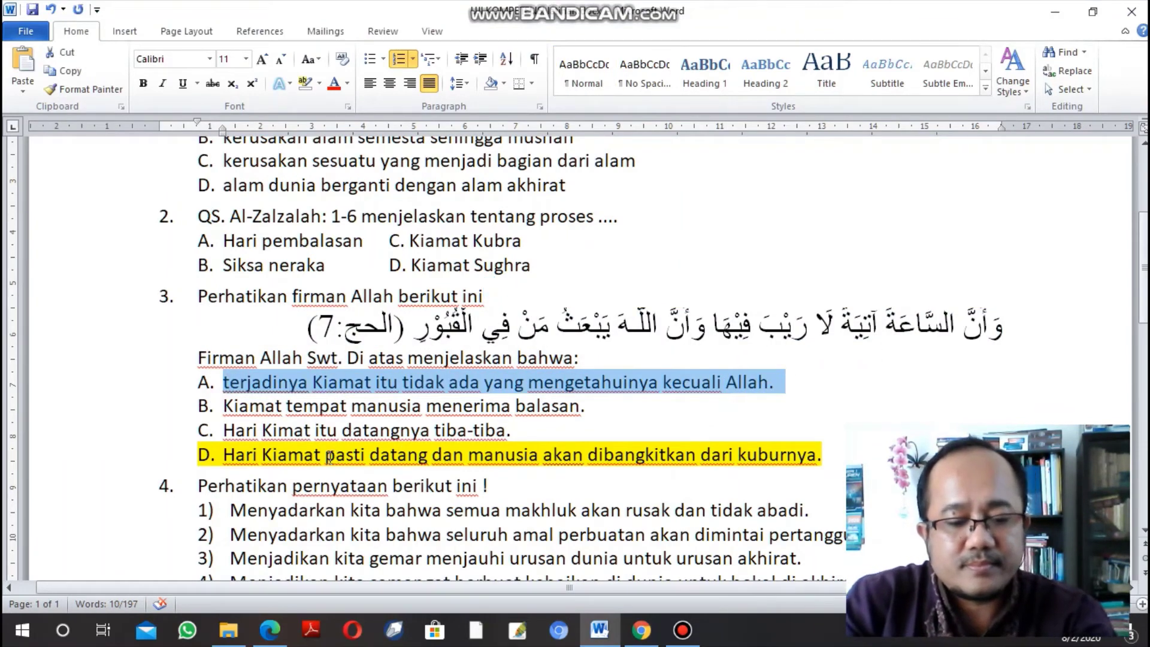
Fill Chamilo's answer 1 with "A. " and the copied option text, removing the pasted list formatting.
left_click(640, 630)
left_click(314, 407)
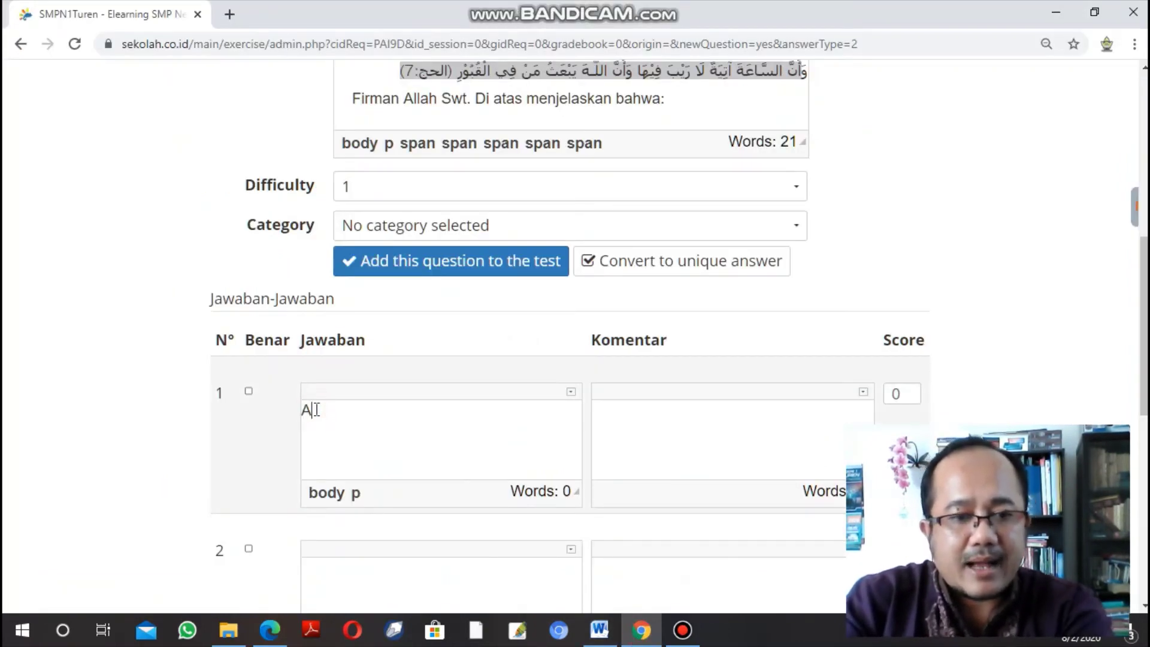
key("ctrl+v")
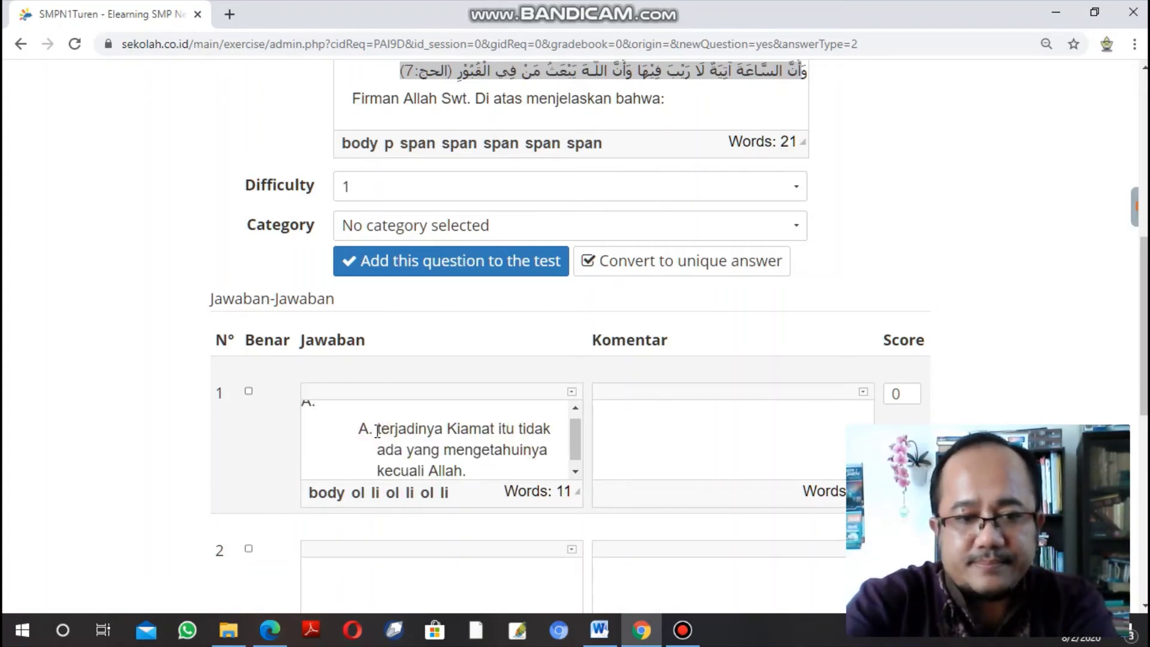
key("BackSpace")
key("BackSpace")
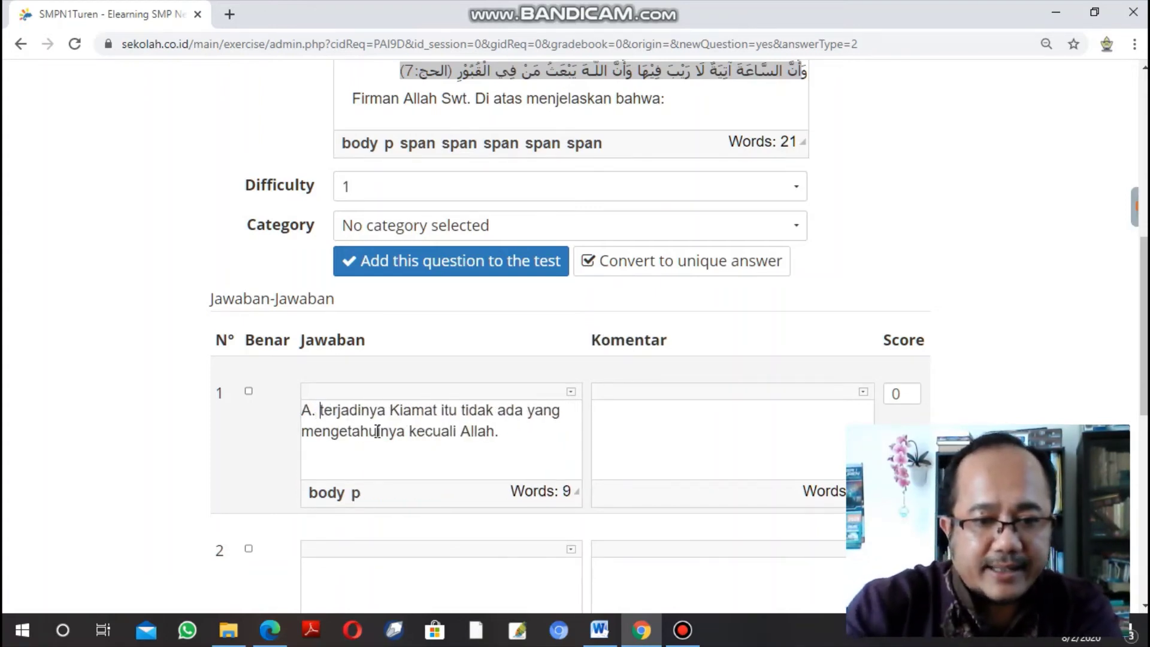
In the Word document, copy question 3's option B text, "Kiamat tempat manusia menerima balasan.".
scroll(378, 431, "down", 1)
left_click(371, 477)
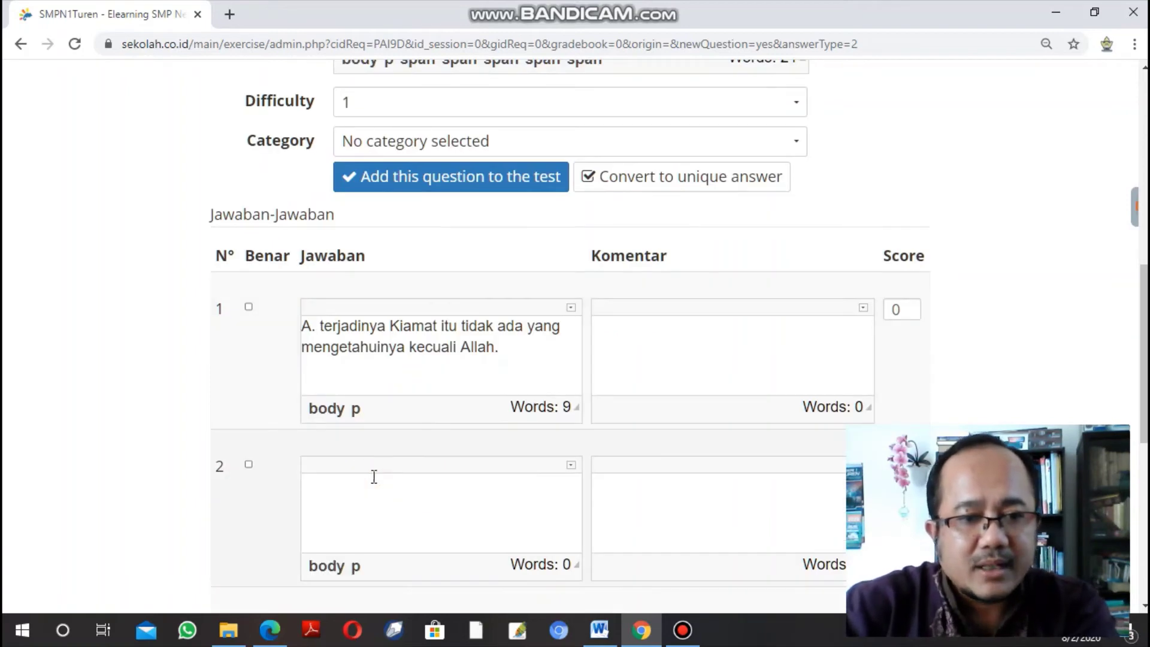
left_click(599, 630)
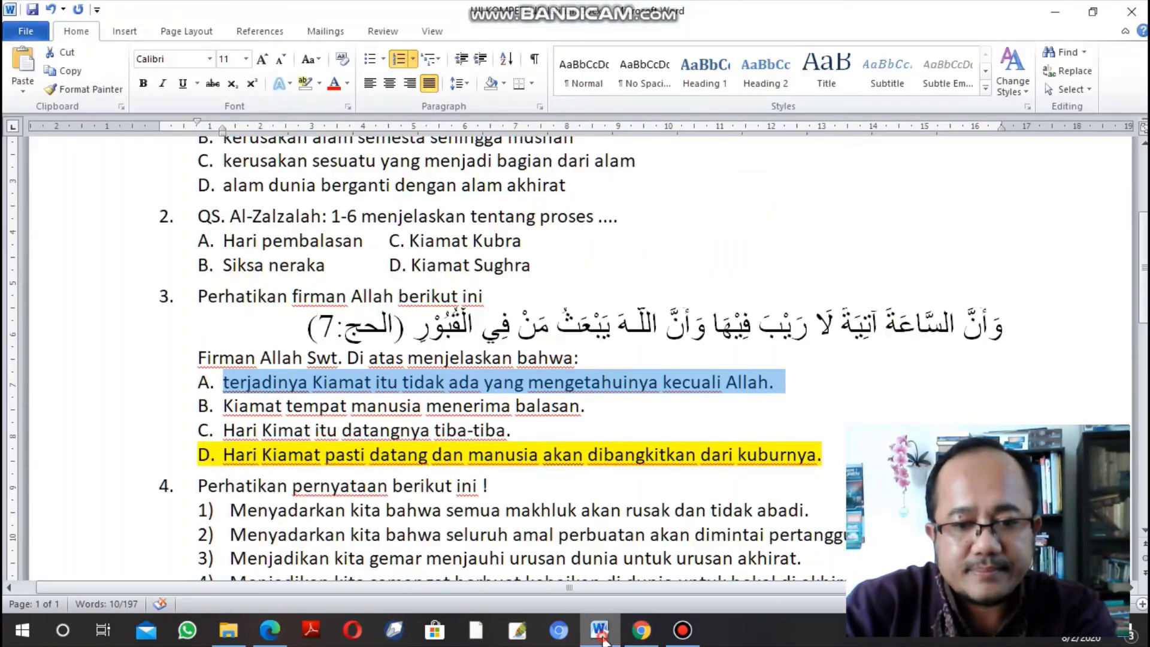
left_click(258, 426)
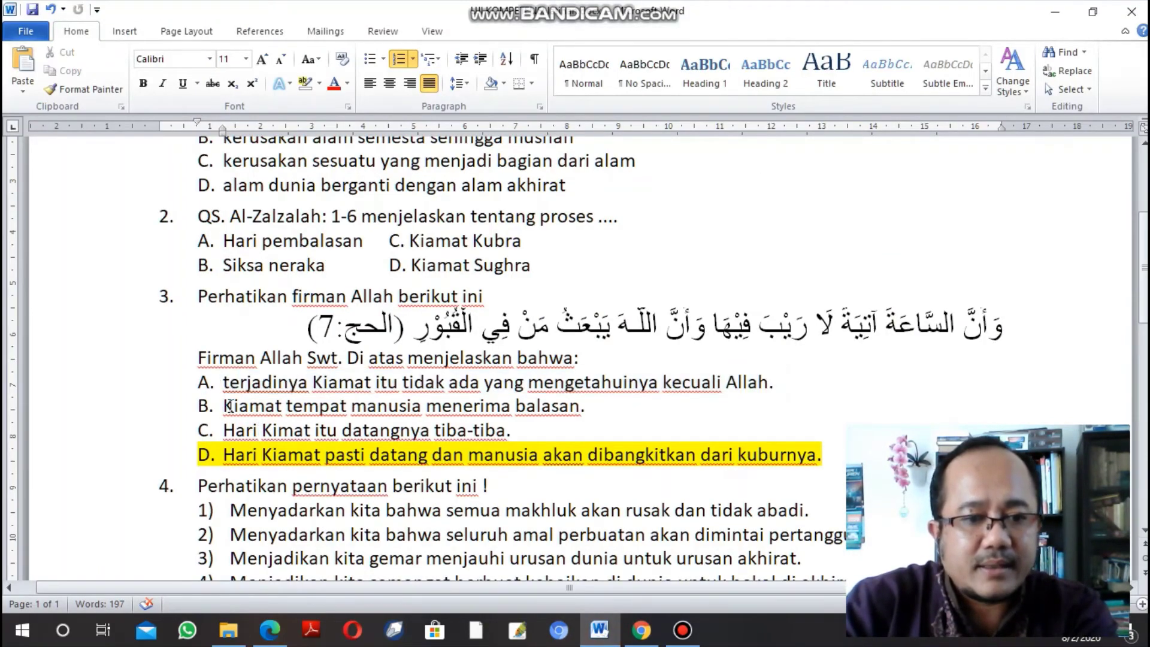
left_click_drag(224, 406, 590, 443)
key("ctrl+c")
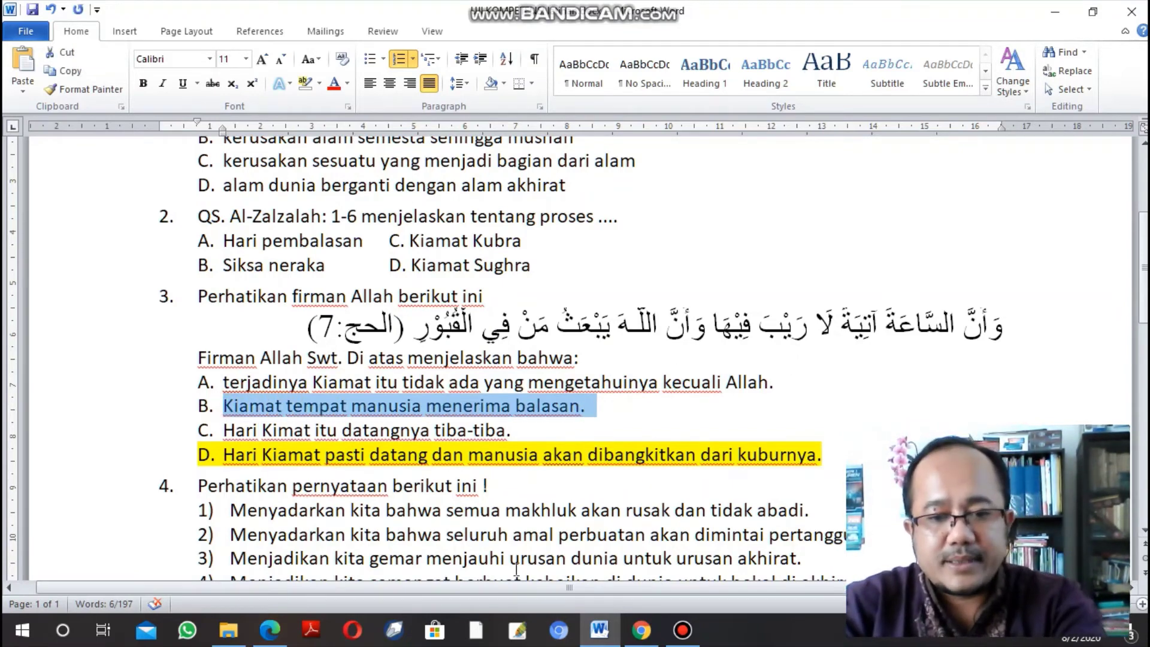
Paste the option into Chamilo's answer 2, strip its list formatting and prefix it so it reads "B. Kiamat tempat manusia menerima balasan.".
left_click(641, 629)
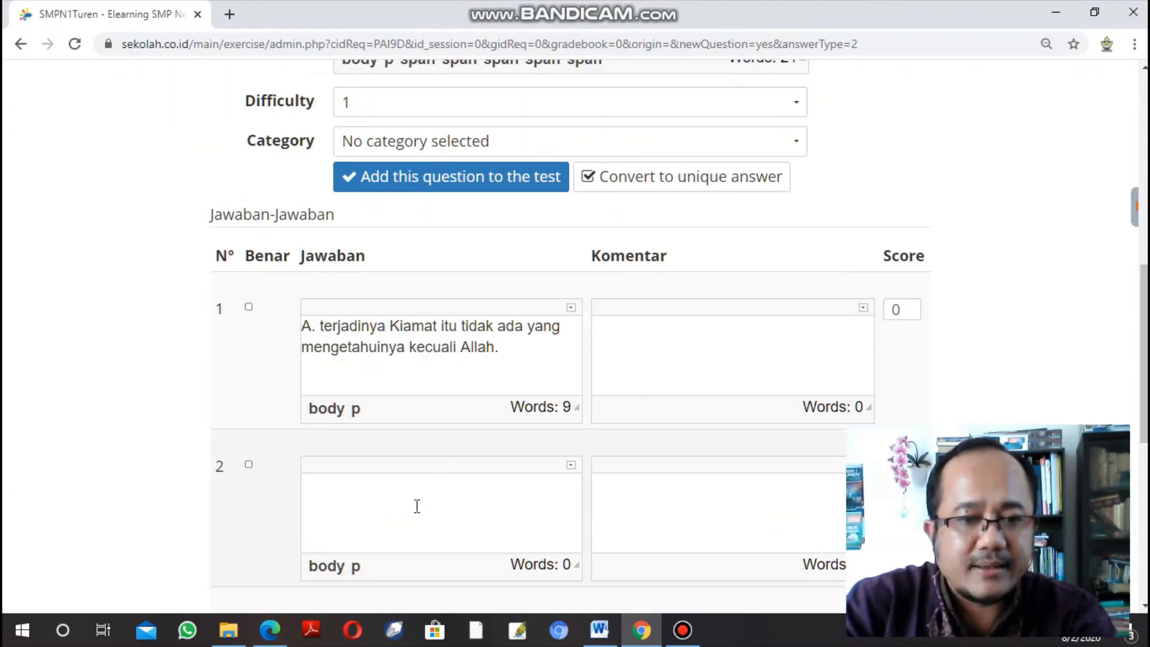
left_click(401, 489)
key("ctrl+v")
left_click(380, 483)
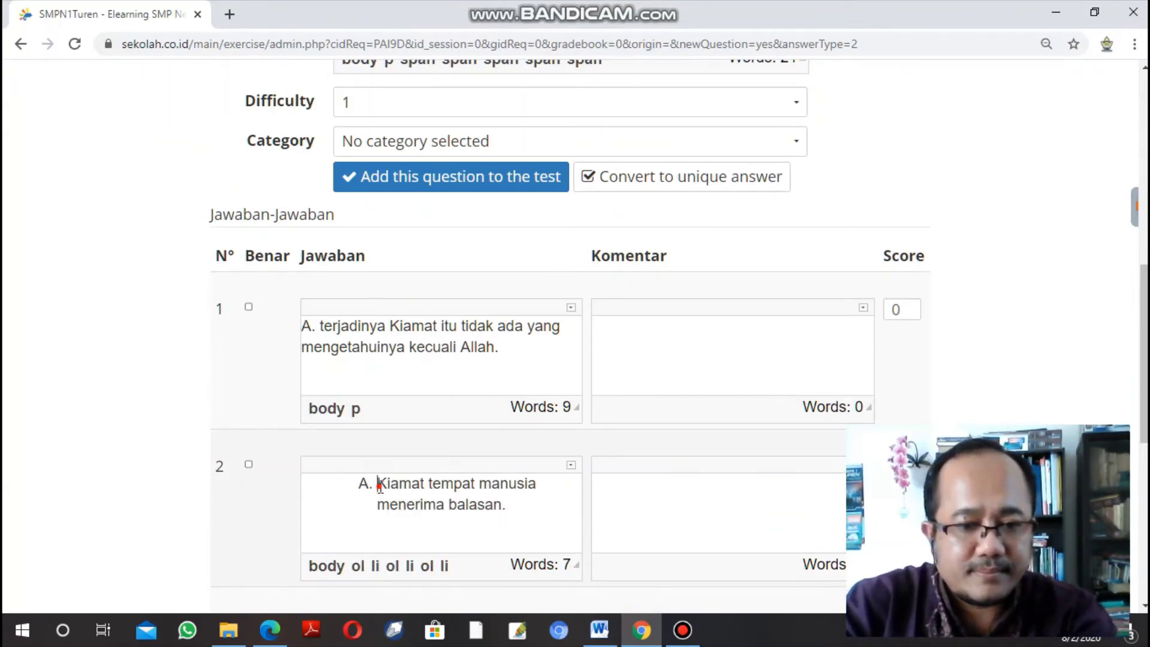
key("BackSpace")
key("BackSpace")
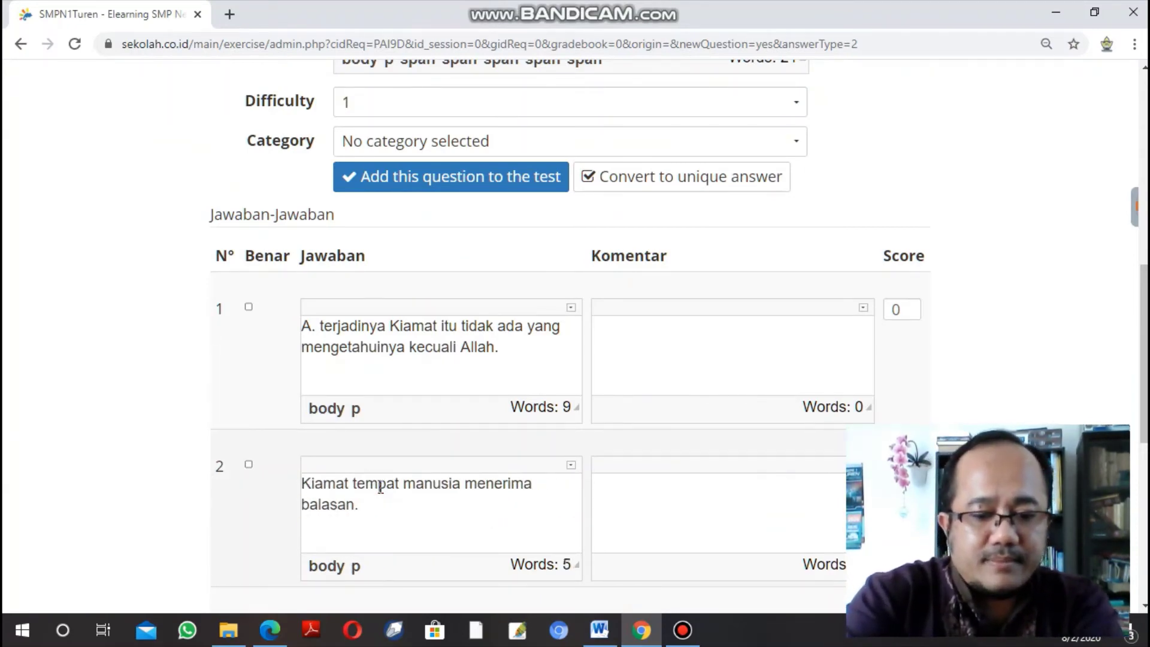
type("B.")
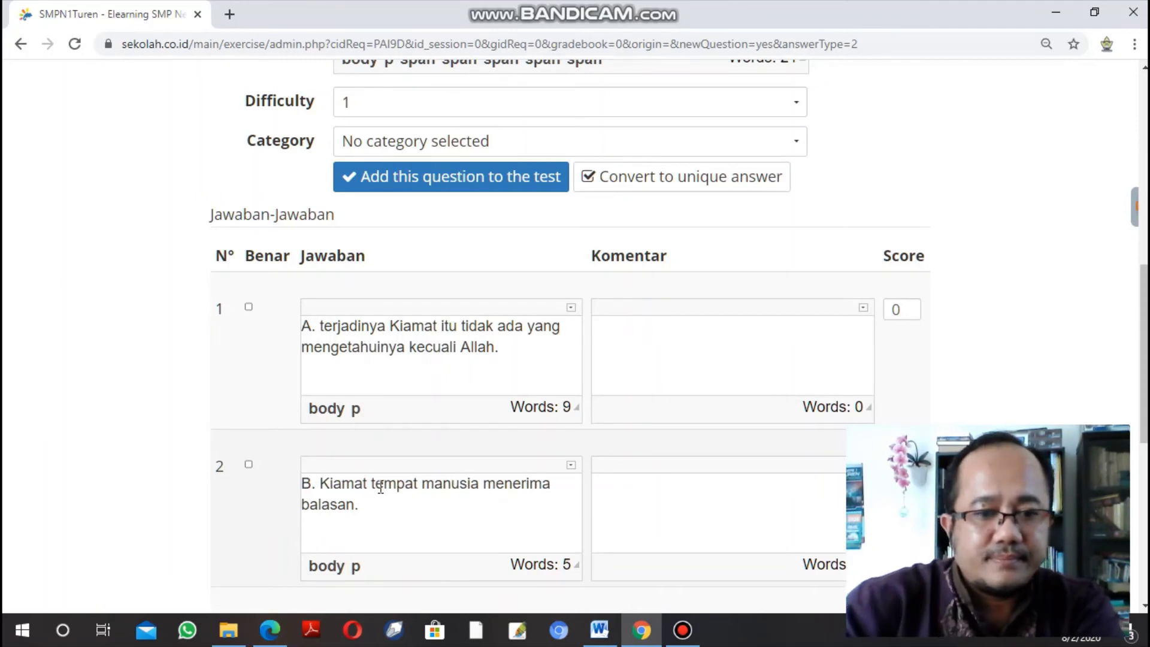
In the Word document, copy question 3's option C text, "Hari Kimat itu datangnya tiba-tiba.".
scroll(407, 510, "down", 3)
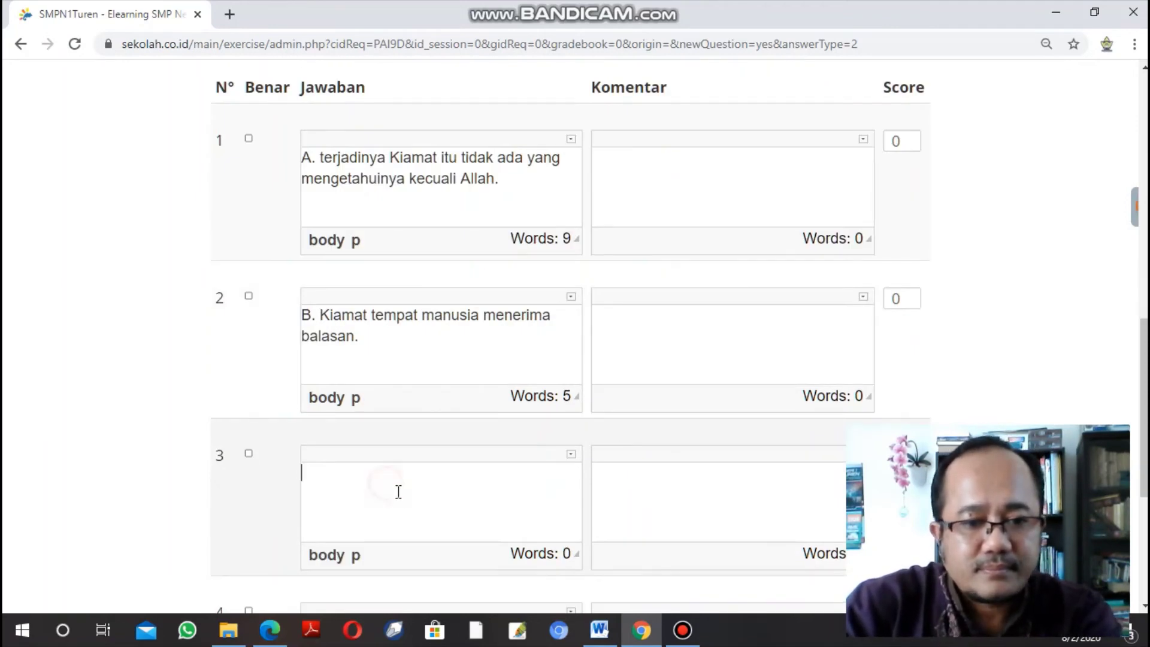
left_click(599, 630)
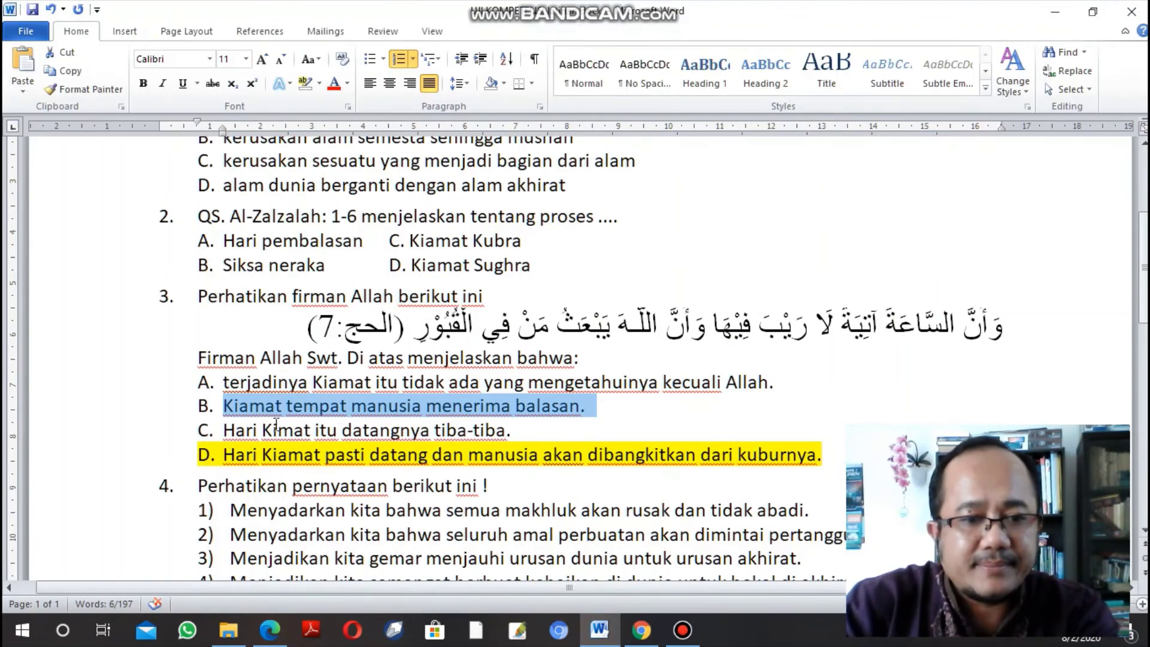
left_click_drag(227, 431, 513, 439)
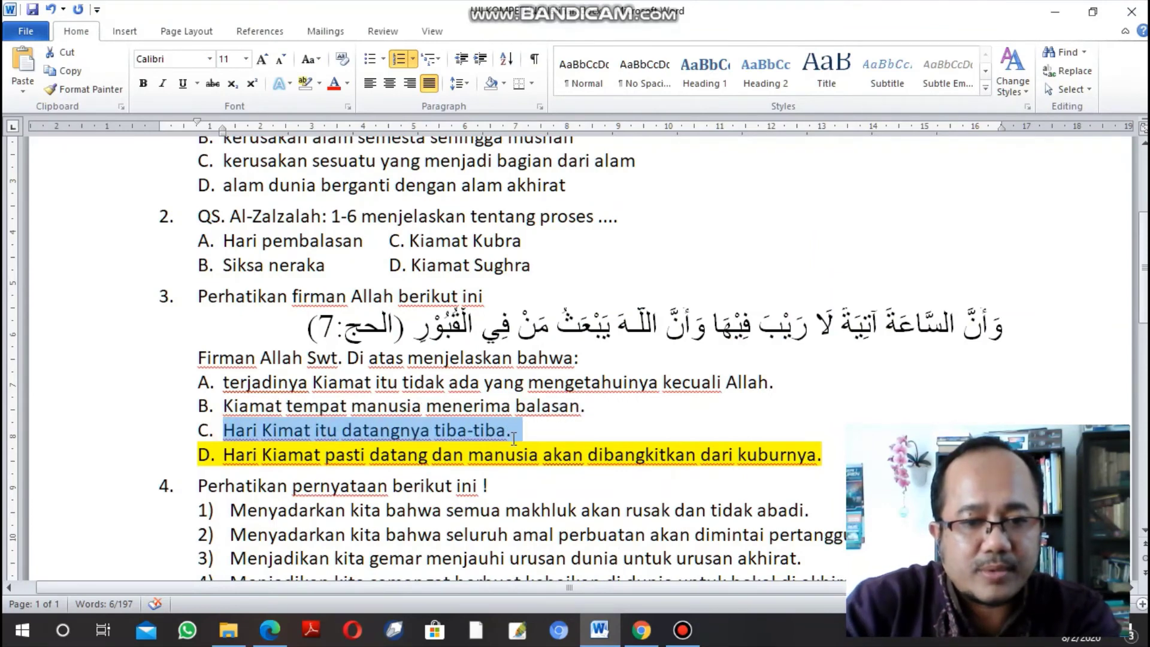
left_click(77, 72)
Paste the option into Chamilo's answer 3, strip its list formatting and prefix it so it reads "C. Hari Kimat itu datangnya tiba-tiba.".
left_click(640, 630)
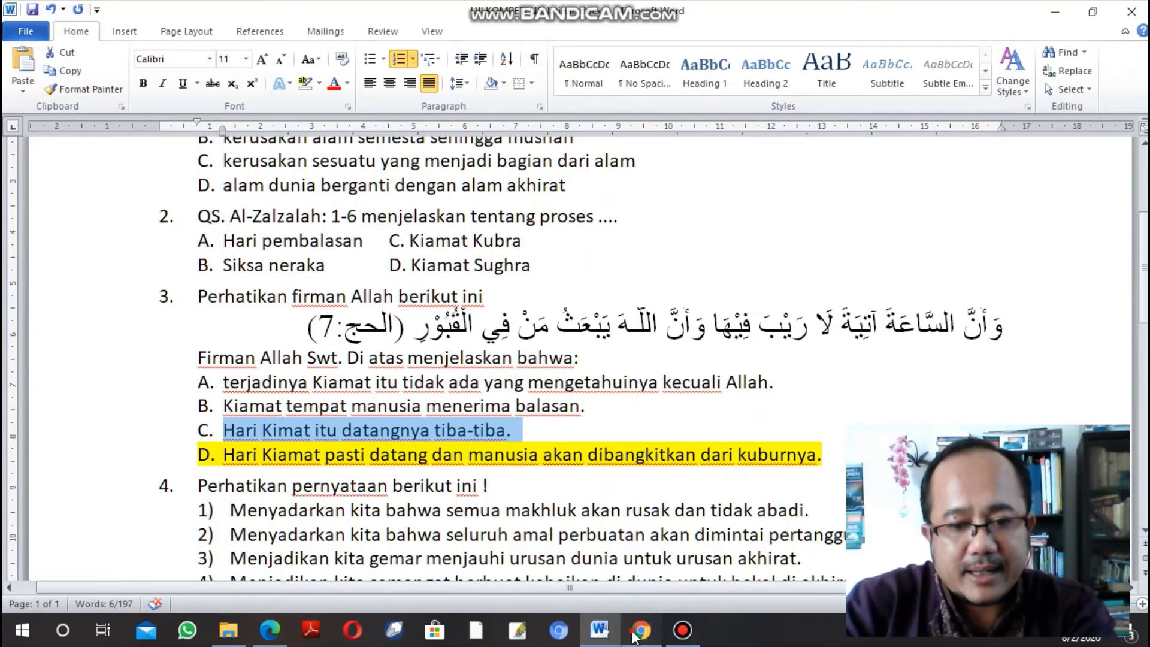
left_click(385, 488)
key("ctrl+v")
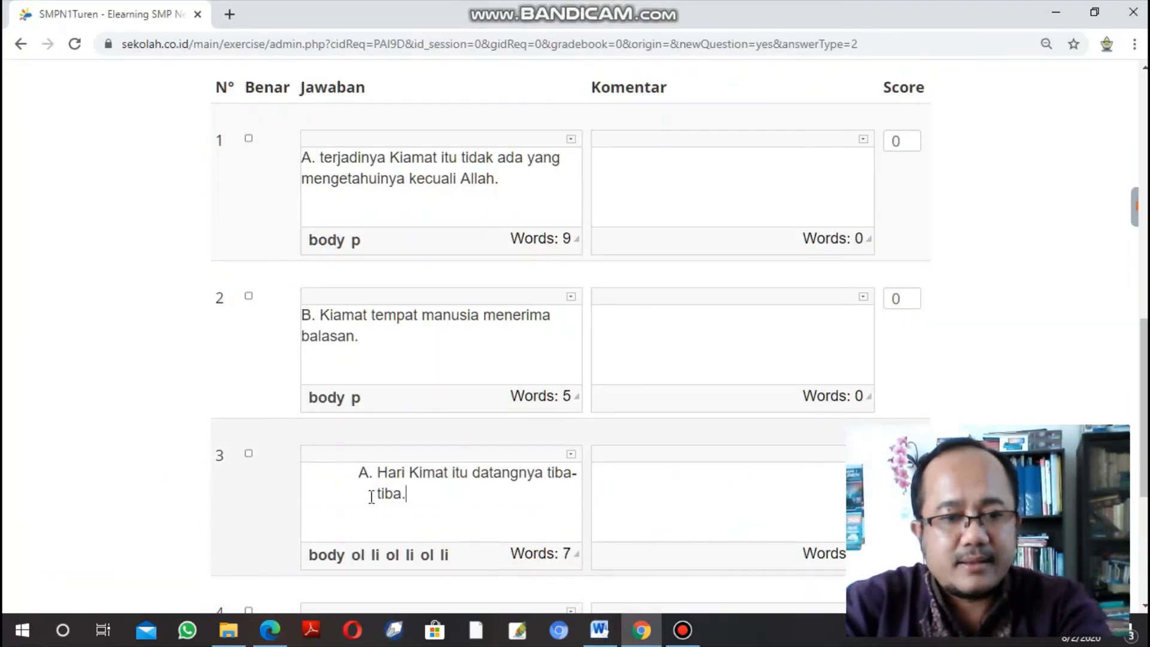
left_click(381, 472)
key("BackSpace")
key("BackSpace")
key("BackSpace")
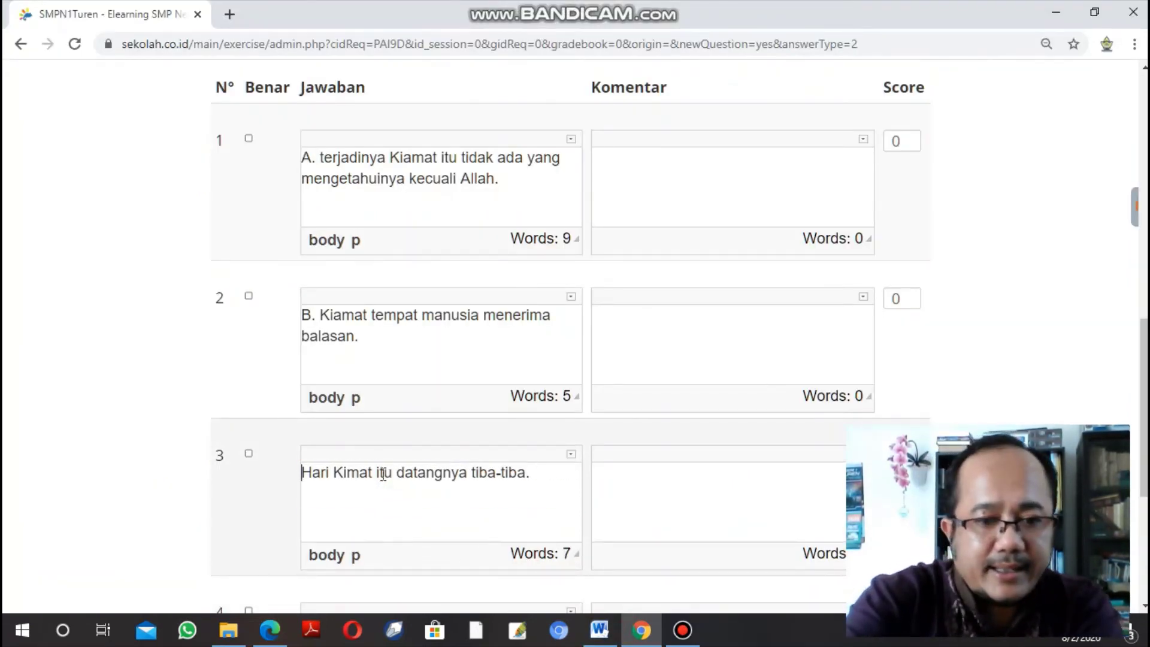
type("C.")
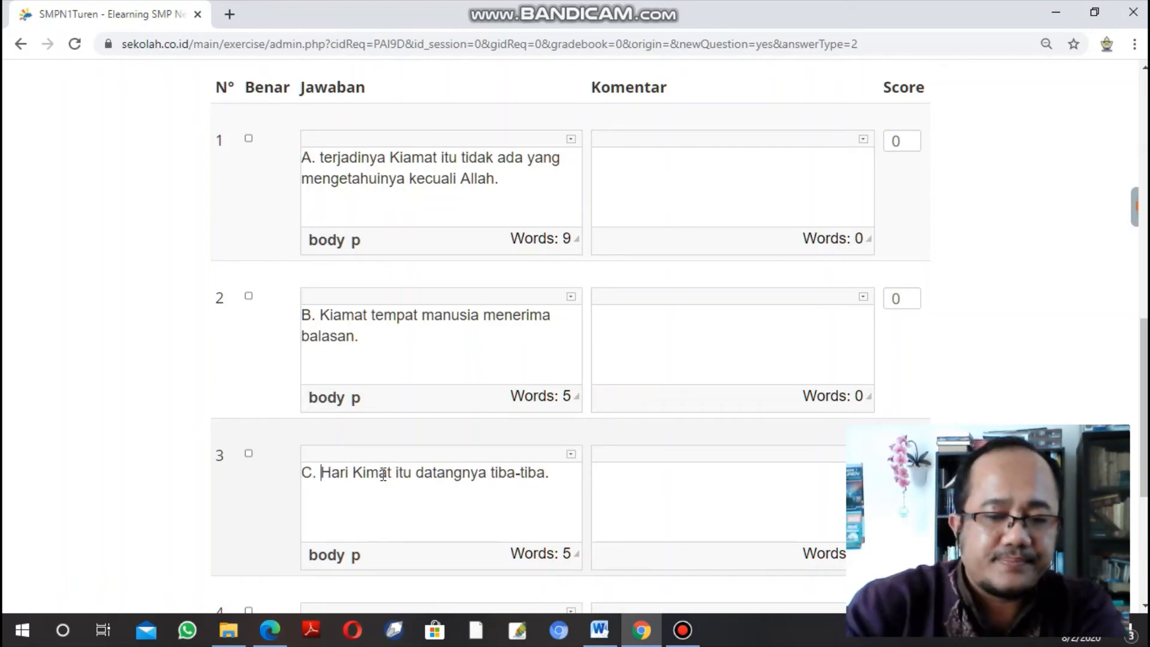
In the Word document, remove the yellow highlight from question 3's option D.
scroll(386, 481, "down", 1)
scroll(371, 488, "down", 1)
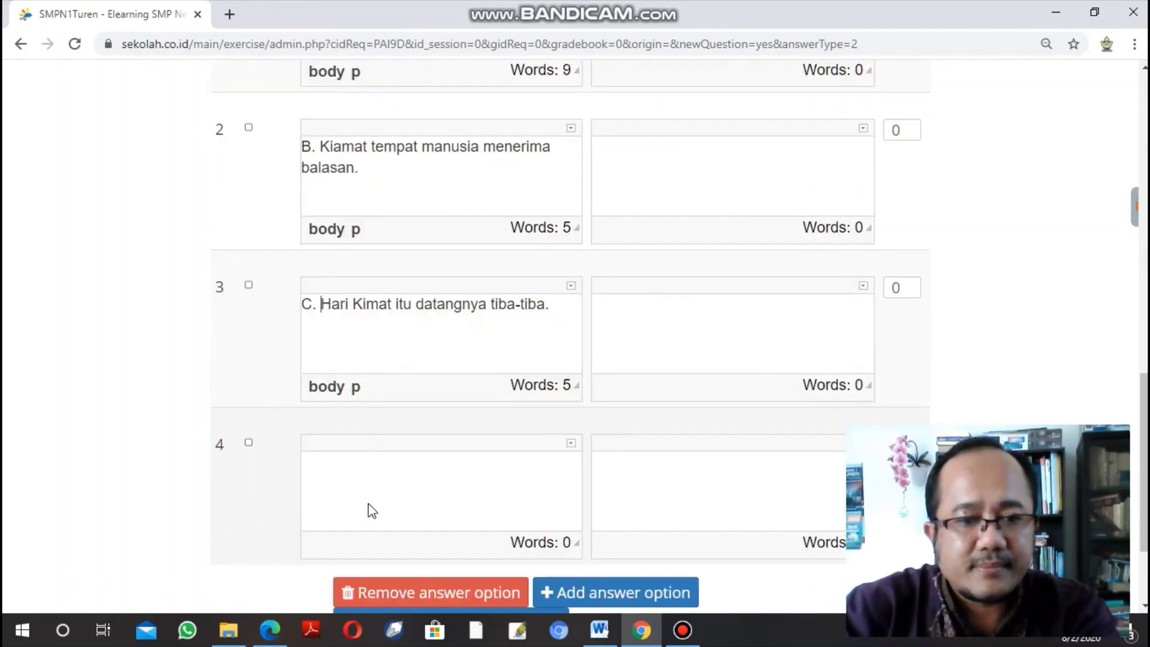
left_click(367, 480)
left_click(611, 629)
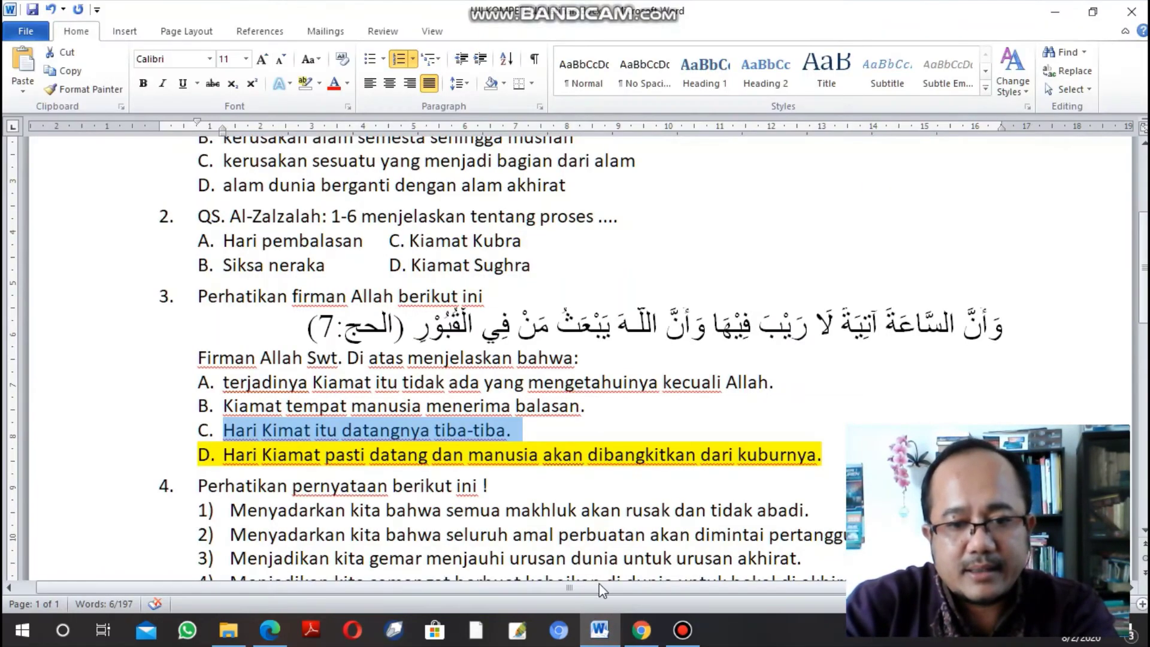
left_click(227, 456)
left_click_drag(839, 460, 194, 452)
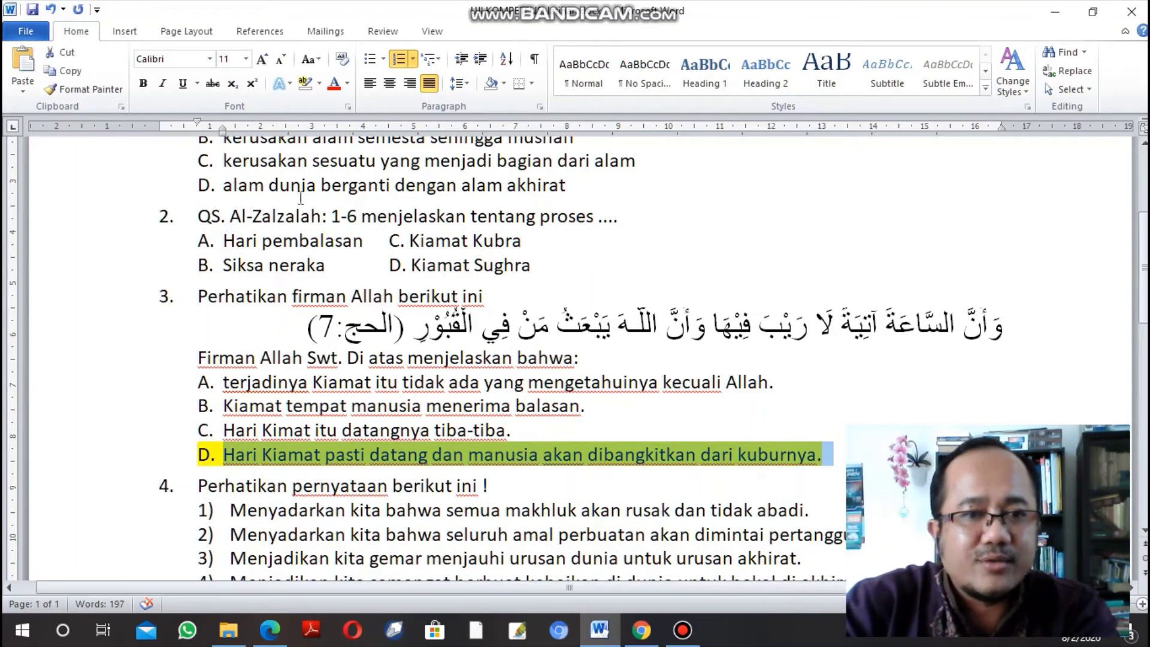
left_click(317, 85)
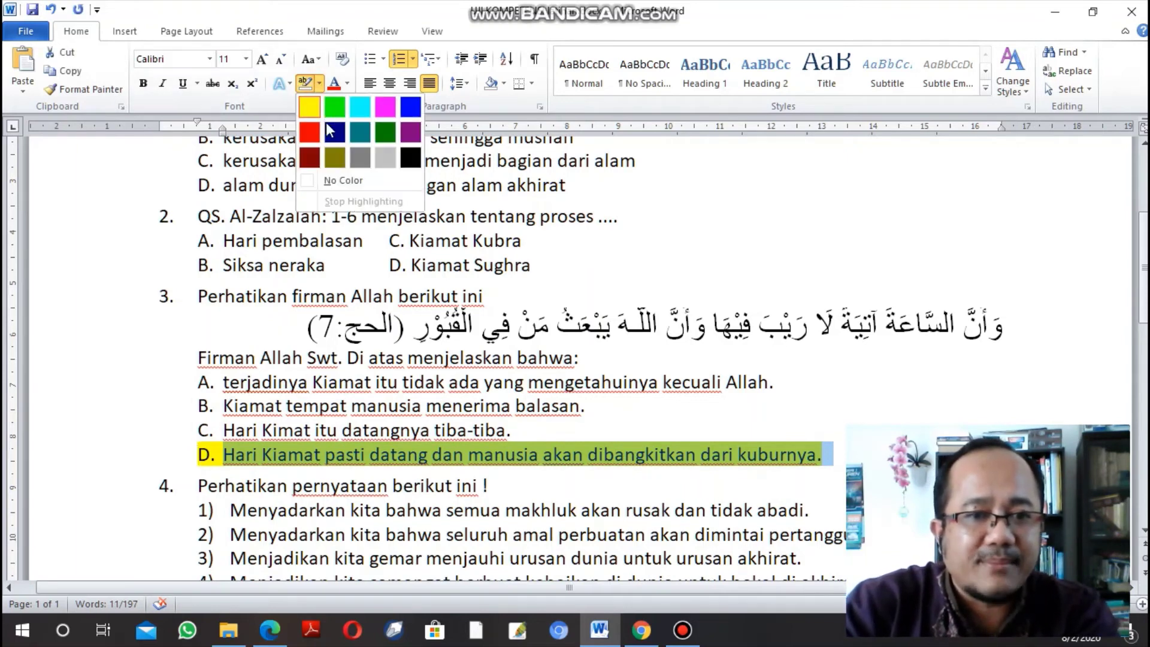
left_click(343, 180)
left_click(367, 408)
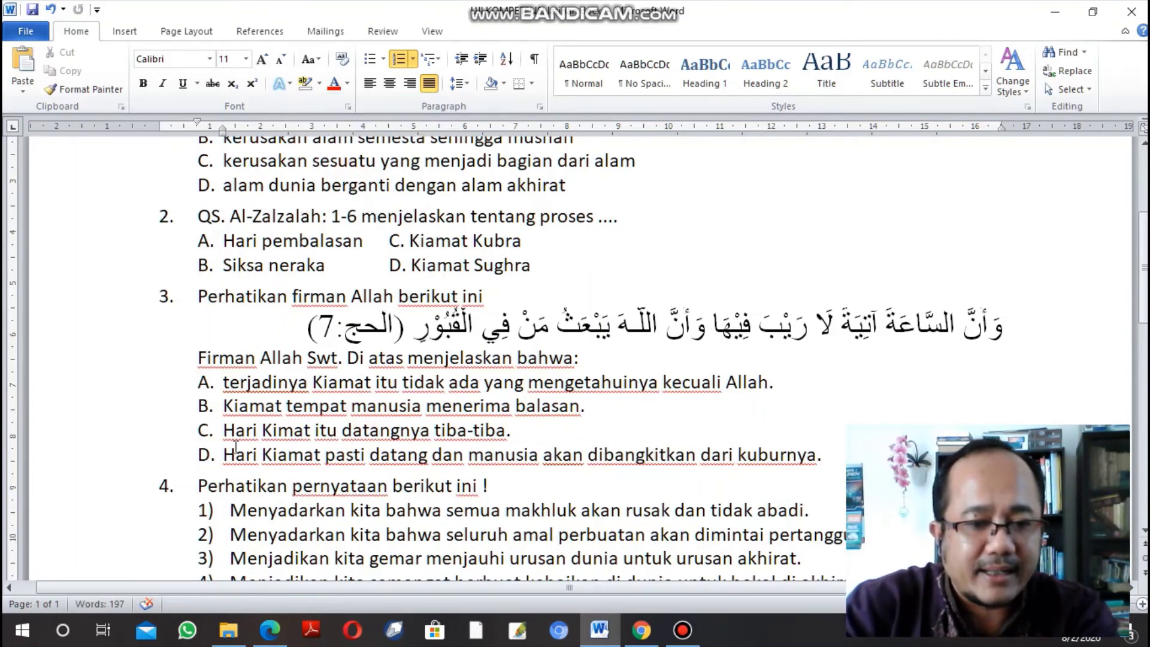
Copy option D's text from Word into Chamilo's answer 4 so it reads "D. Hari Kiamat pasti datang dan manusia akan dibangkitkan dari kuburnya".
left_click_drag(222, 454, 816, 455)
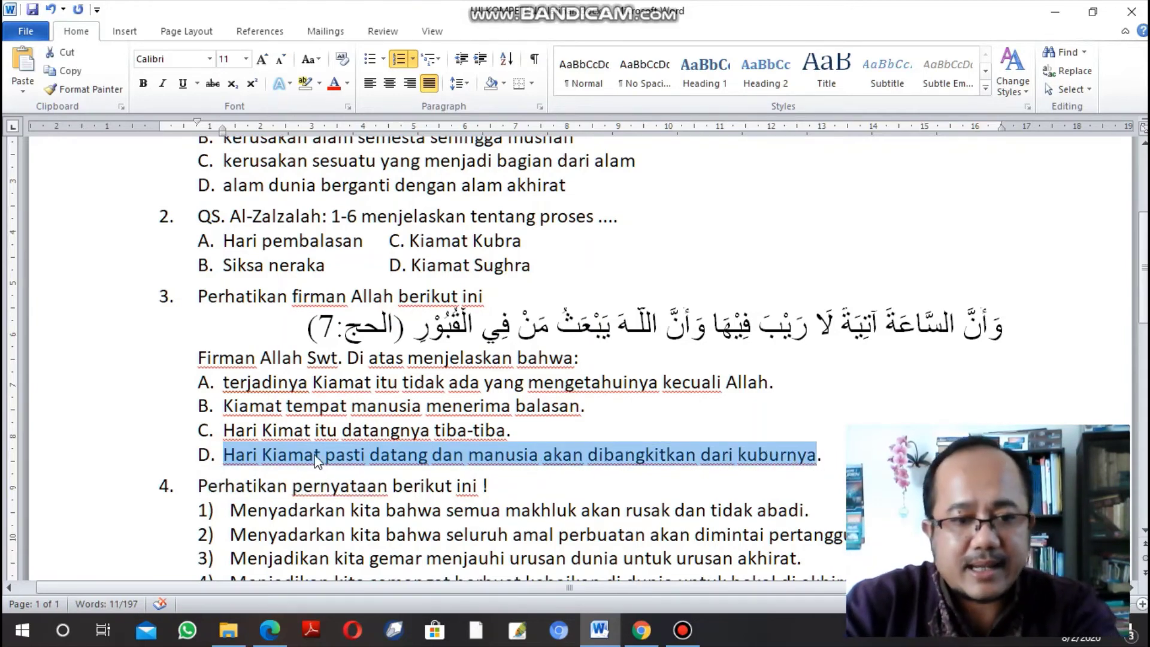
left_click(639, 630)
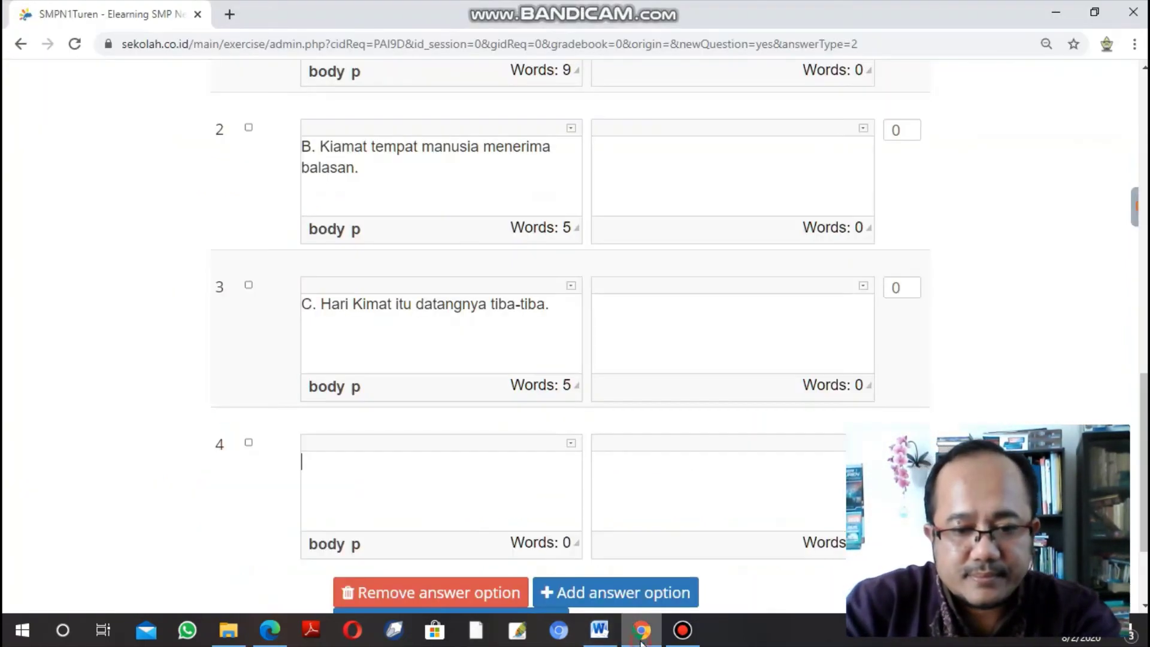
left_click(398, 479)
key("ctrl+v")
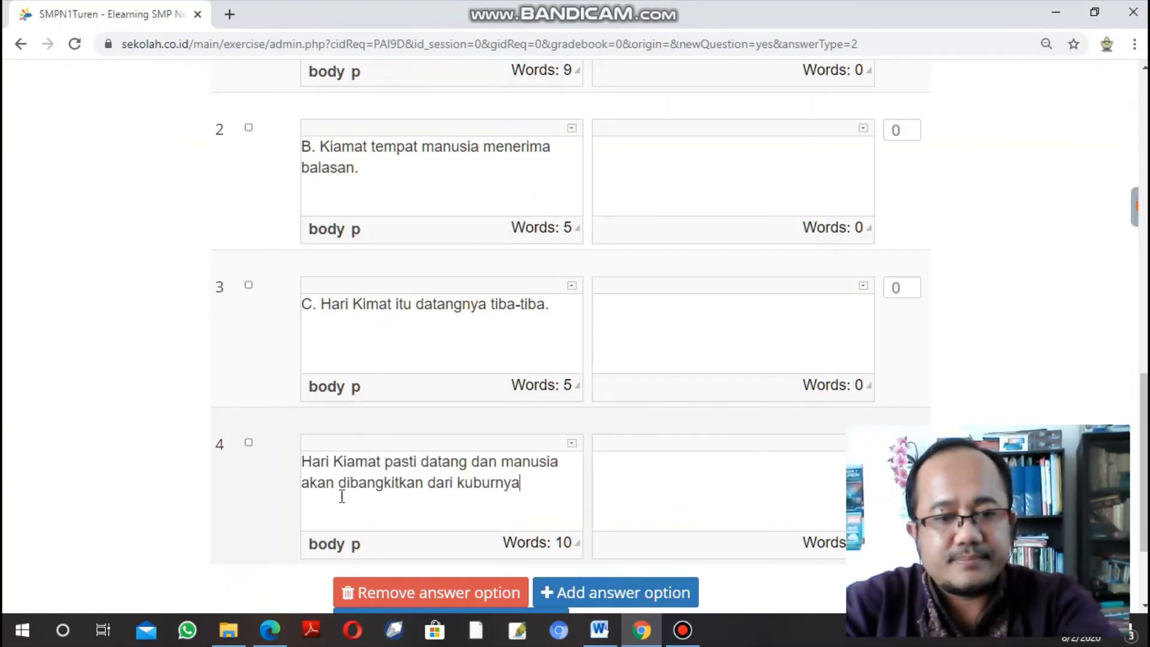
left_click(302, 461)
type("D.")
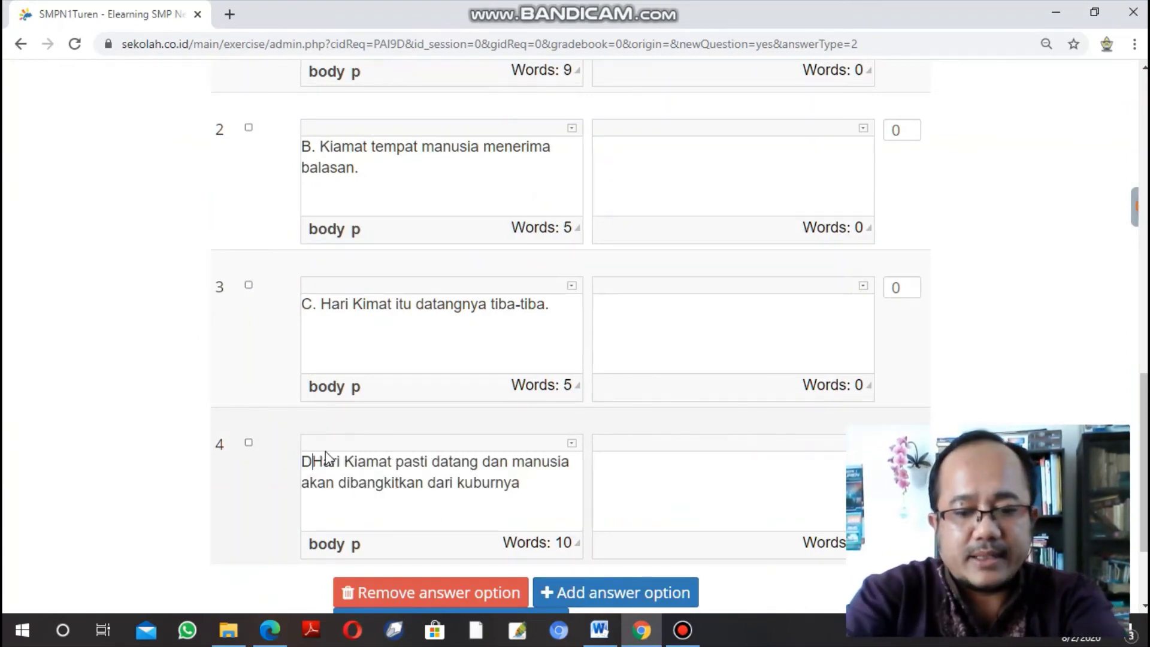
Mark answer 4 as the correct answer and set its score to 15.
scroll(371, 407, "down", 1)
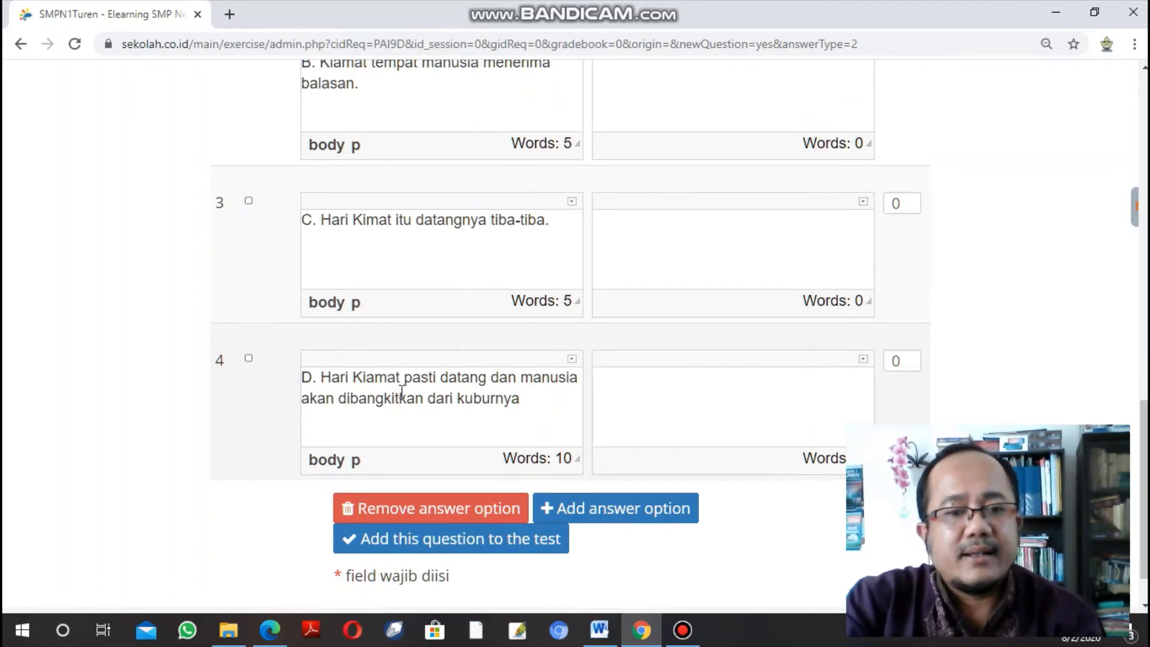
scroll(401, 391, "down", 1)
scroll(388, 364, "up", 3)
scroll(386, 365, "down", 2)
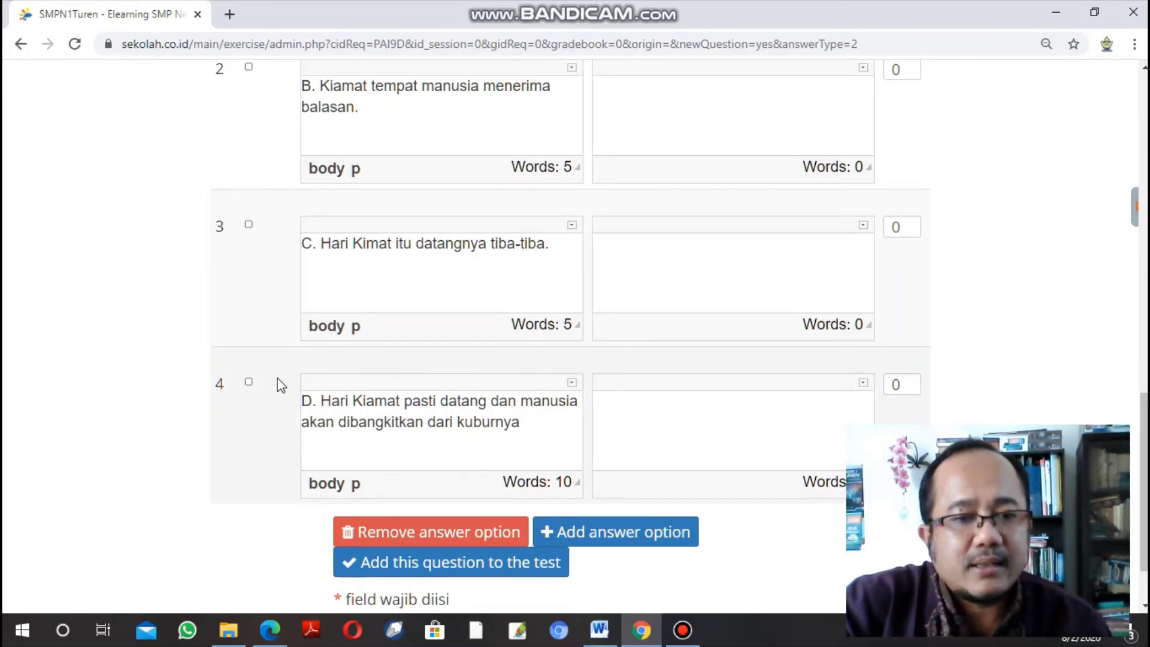
scroll(307, 380, "up", 10)
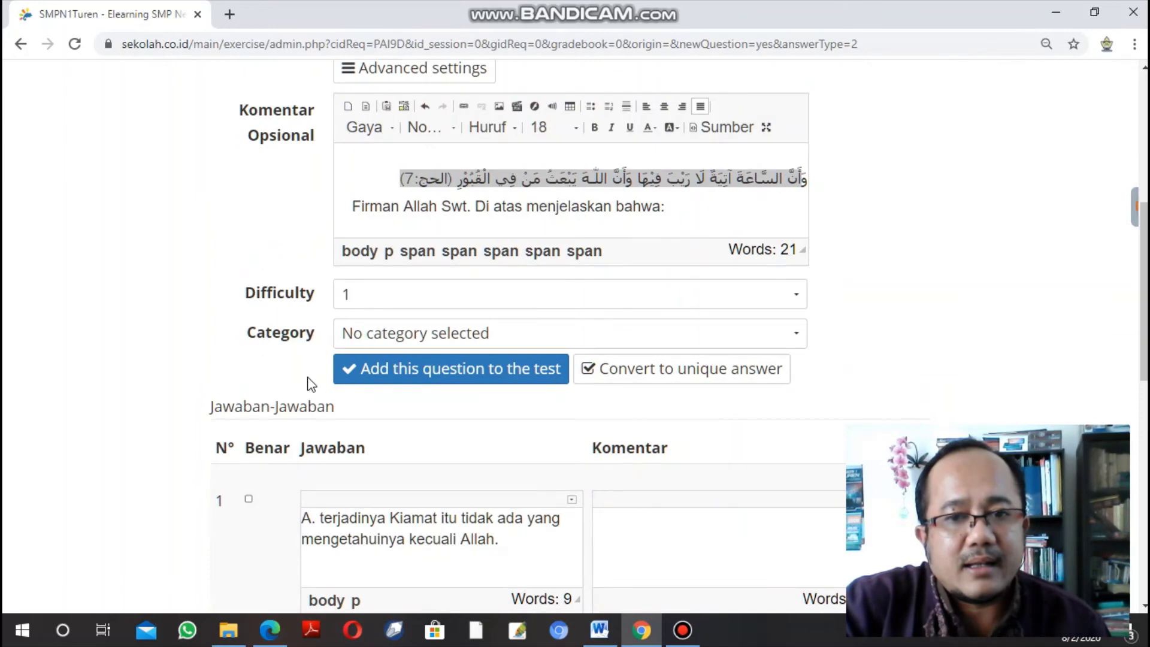
scroll(310, 384, "down", 10)
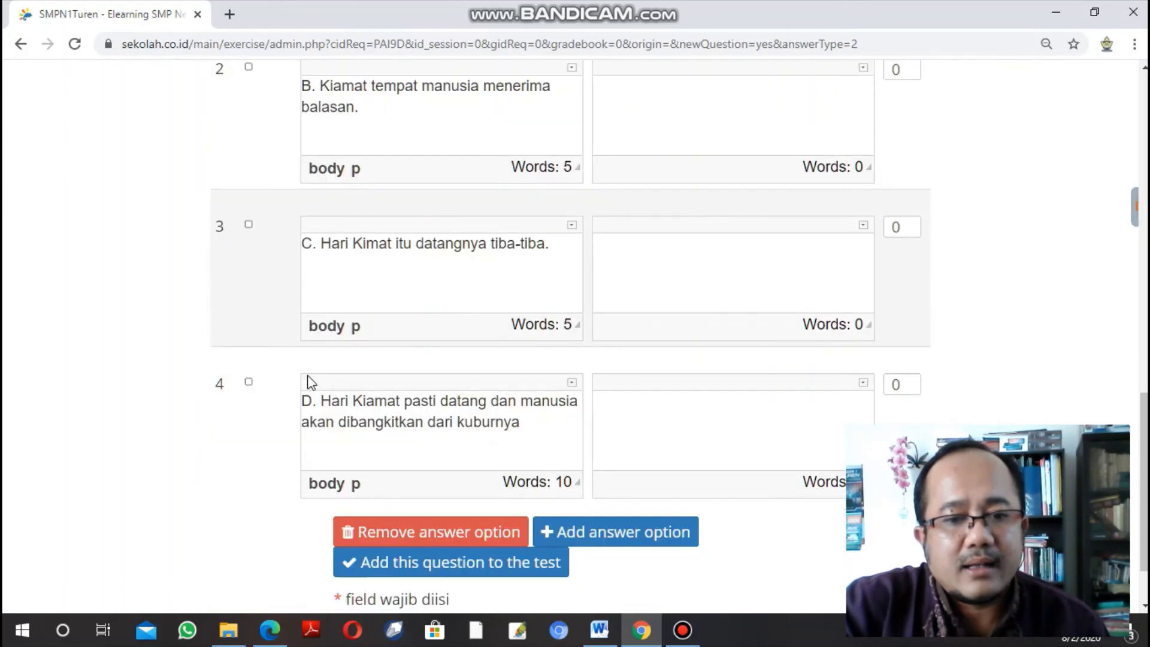
left_click(249, 383)
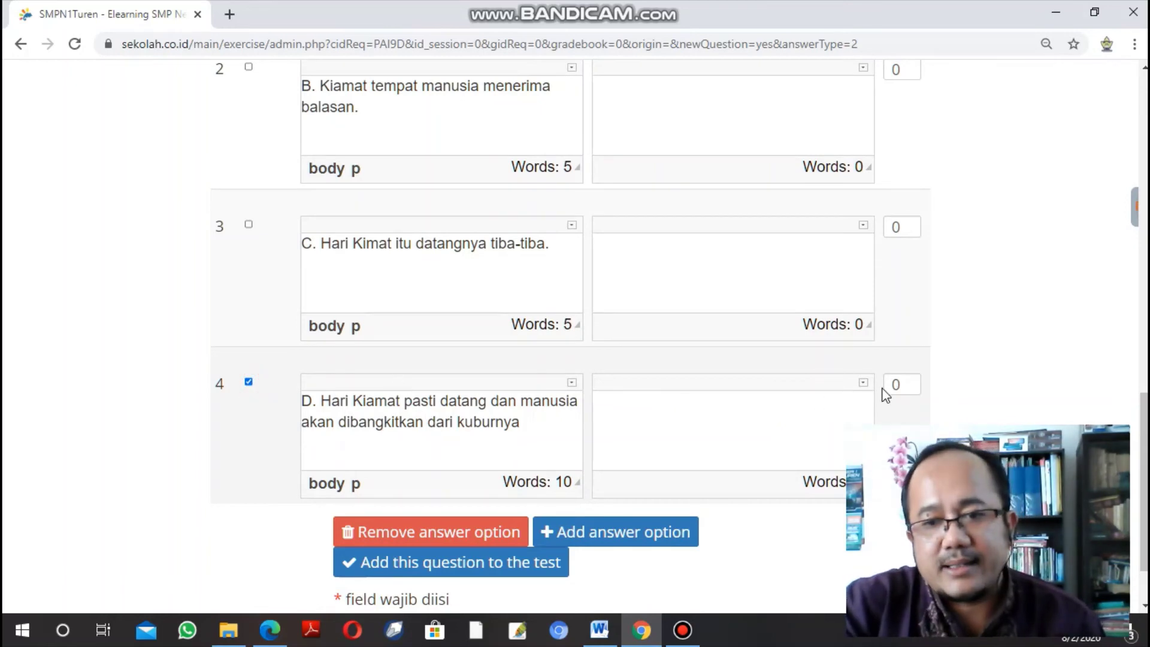
double_click(902, 385)
type("15")
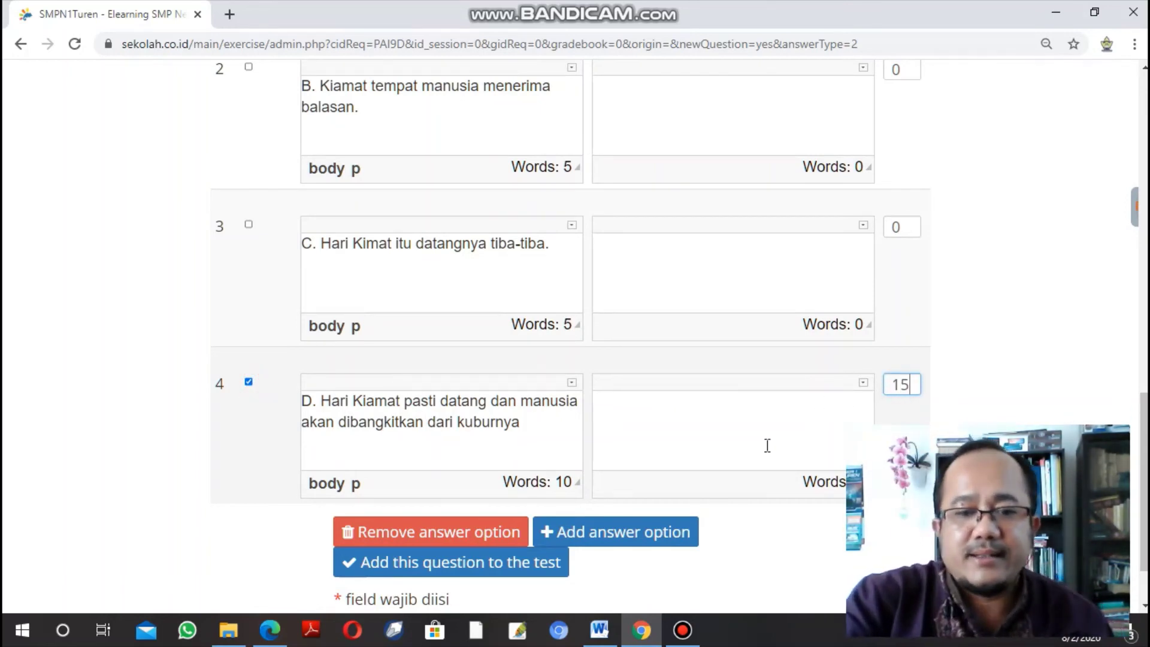
Add the finished "Perhatikan firman Allah berikut ini" question to the test and bring up the test's question list.
scroll(736, 461, "down", 2)
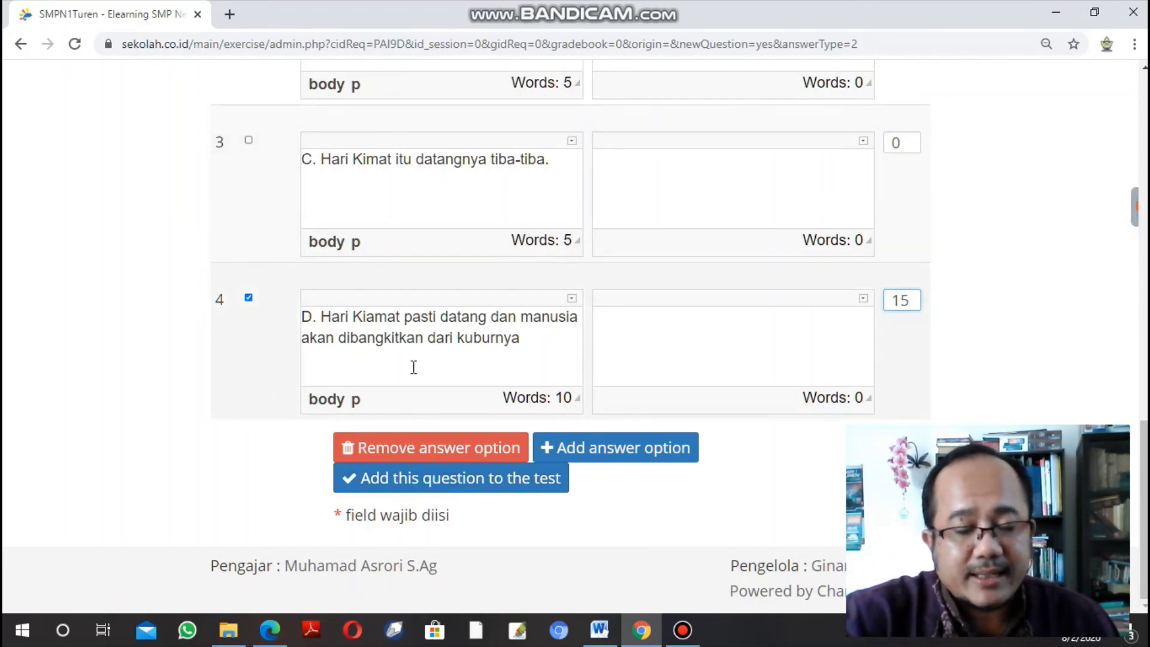
left_click(417, 487)
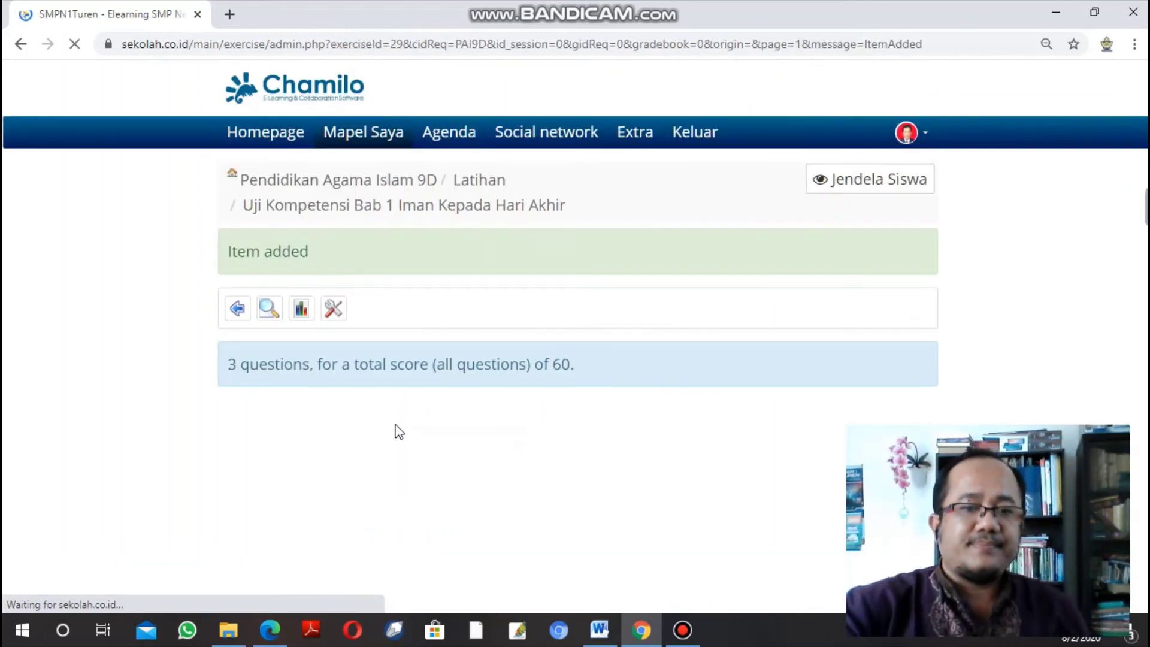
scroll(398, 431, "down", 2)
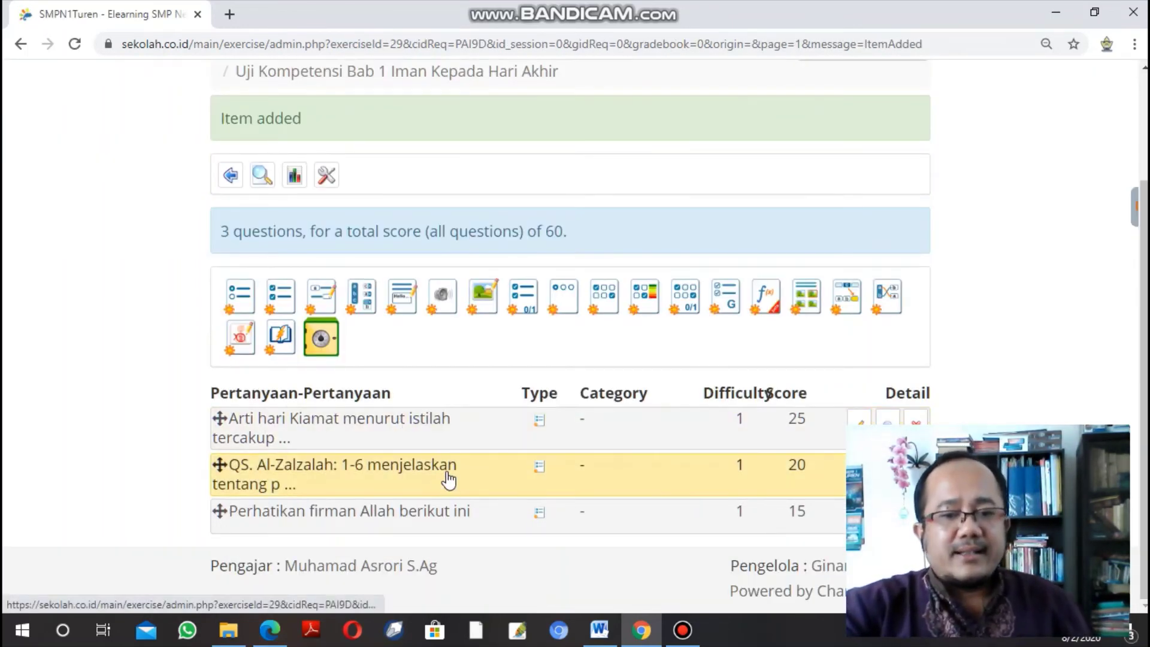
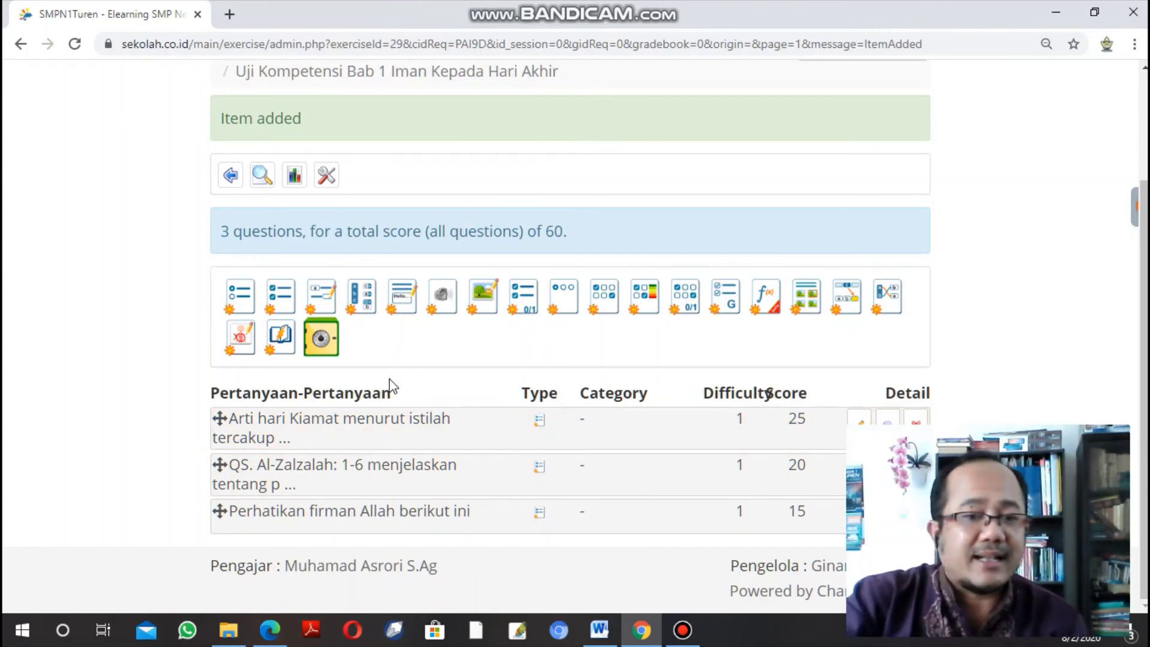
left_click(281, 299)
scroll(441, 359, "down", 3)
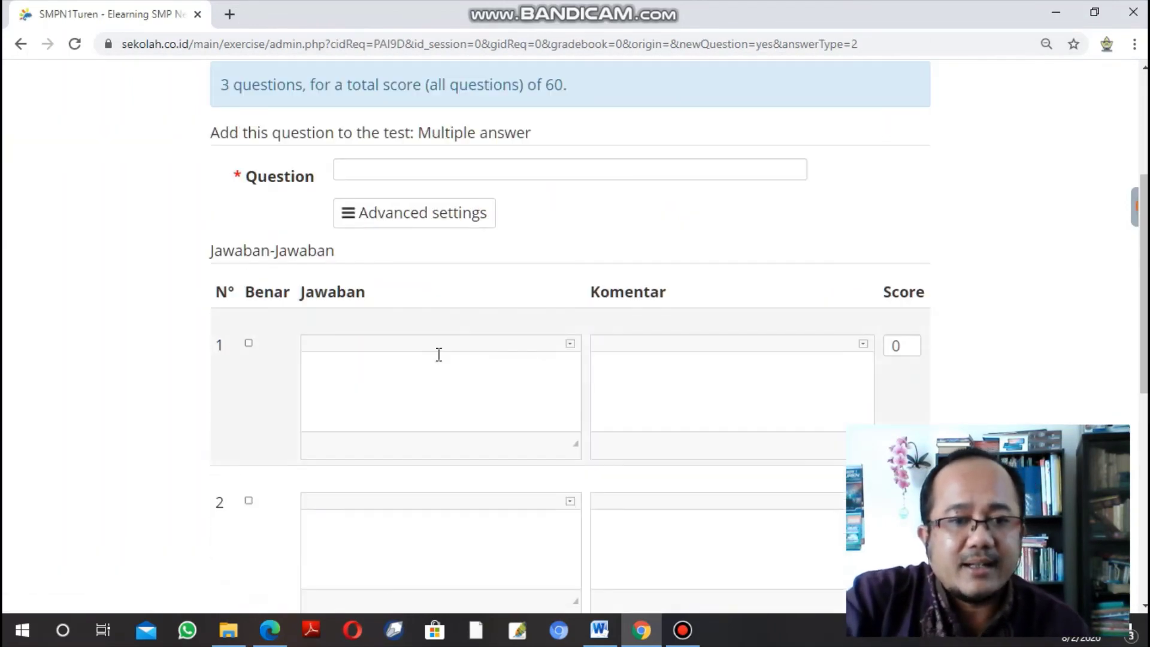
scroll(437, 355, "down", 3)
scroll(437, 354, "up", 6)
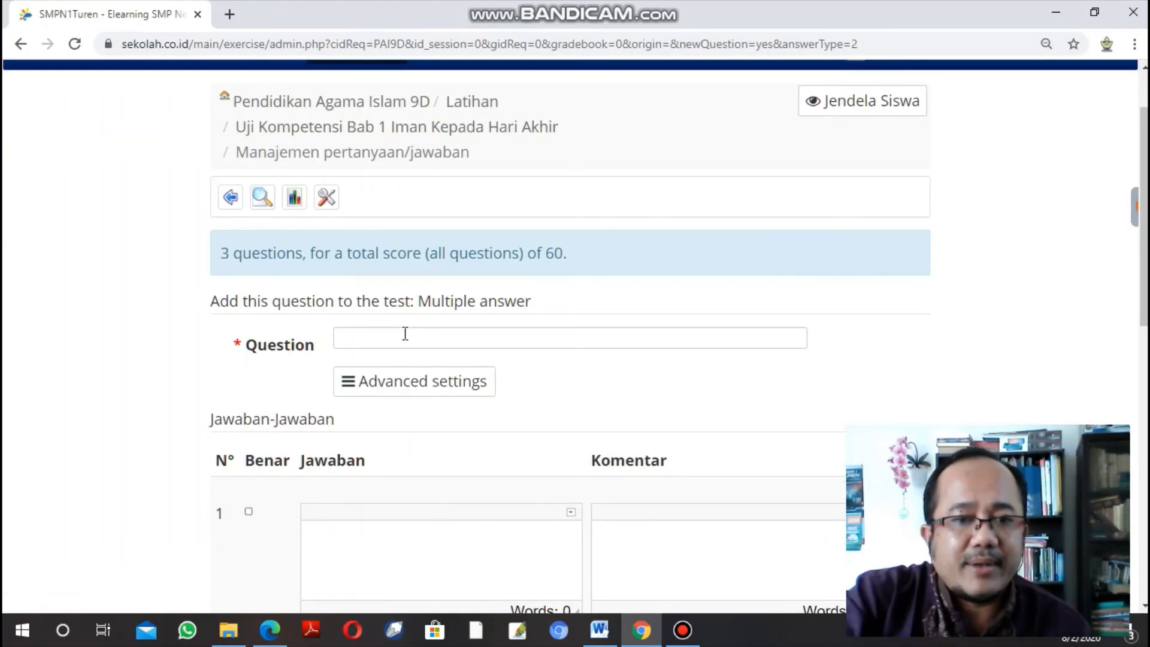
left_click(599, 629)
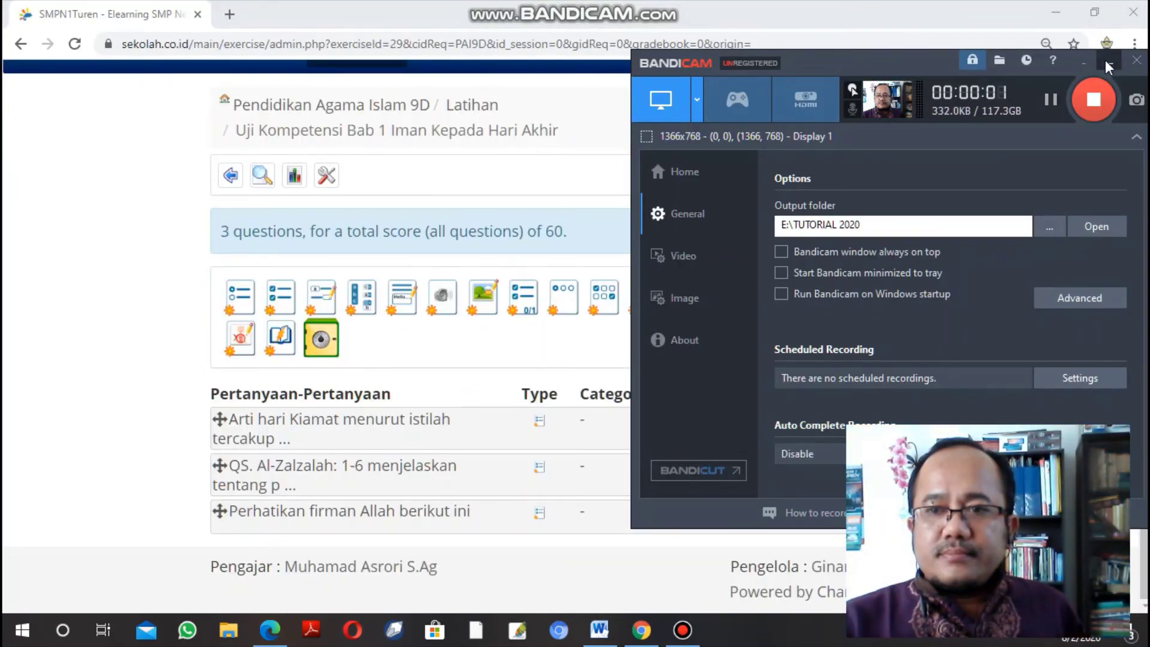
In the Word document, copy question 4's opening line, "Perhatikan pernyataan berikut ini !".
left_click(1107, 61)
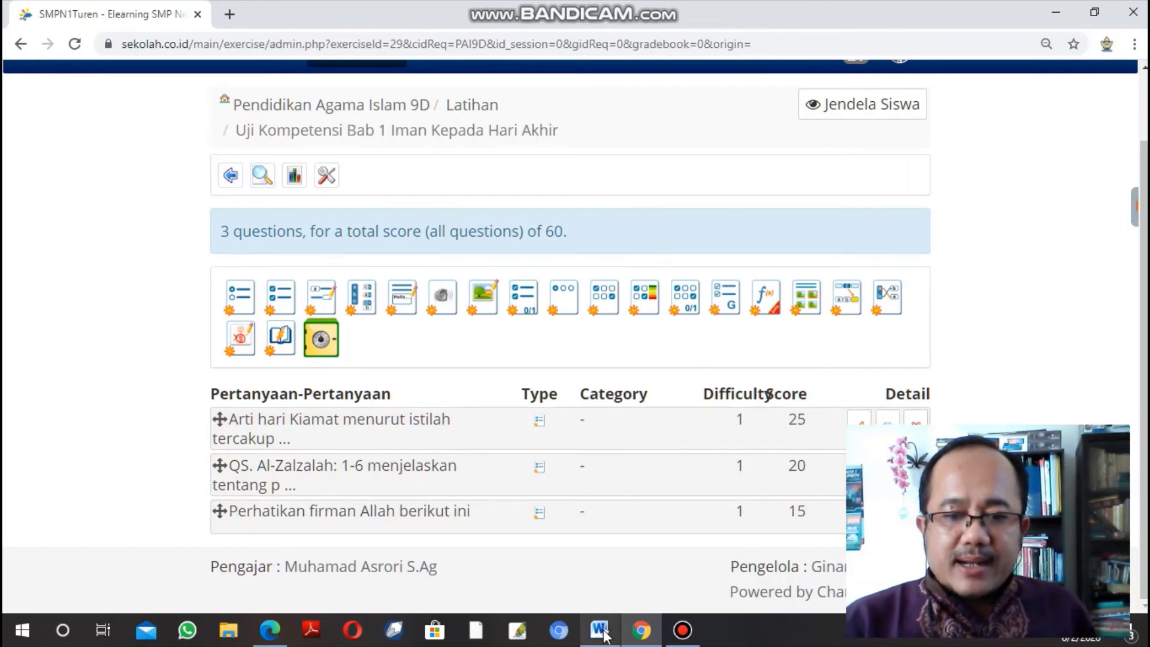
left_click(599, 629)
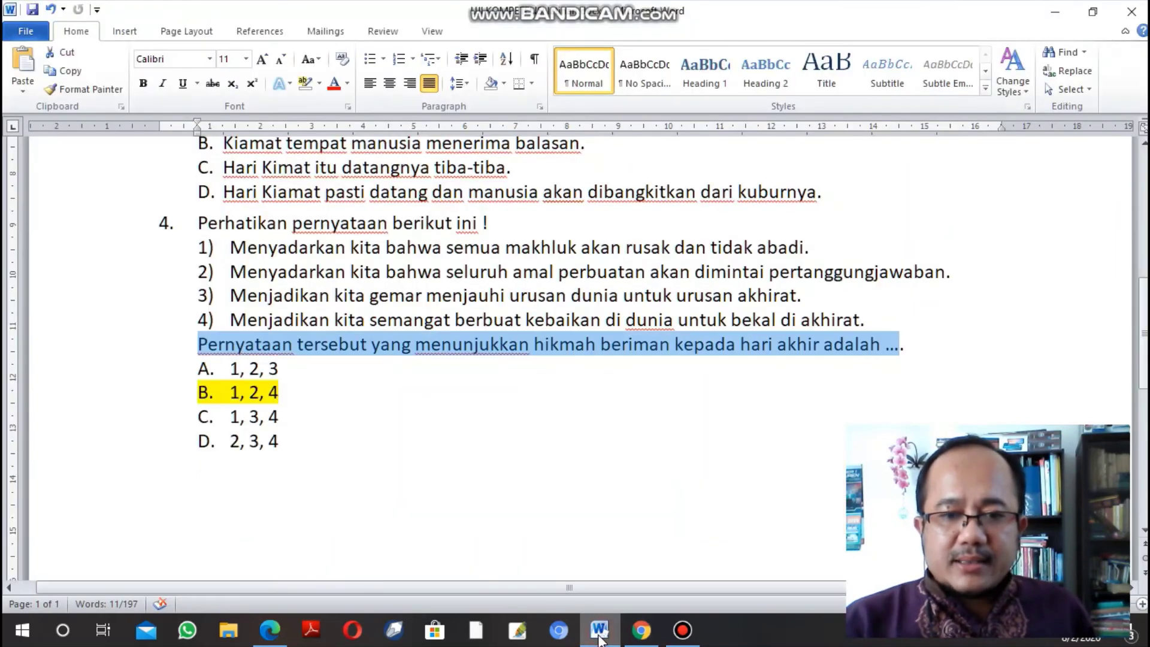
left_click(407, 271)
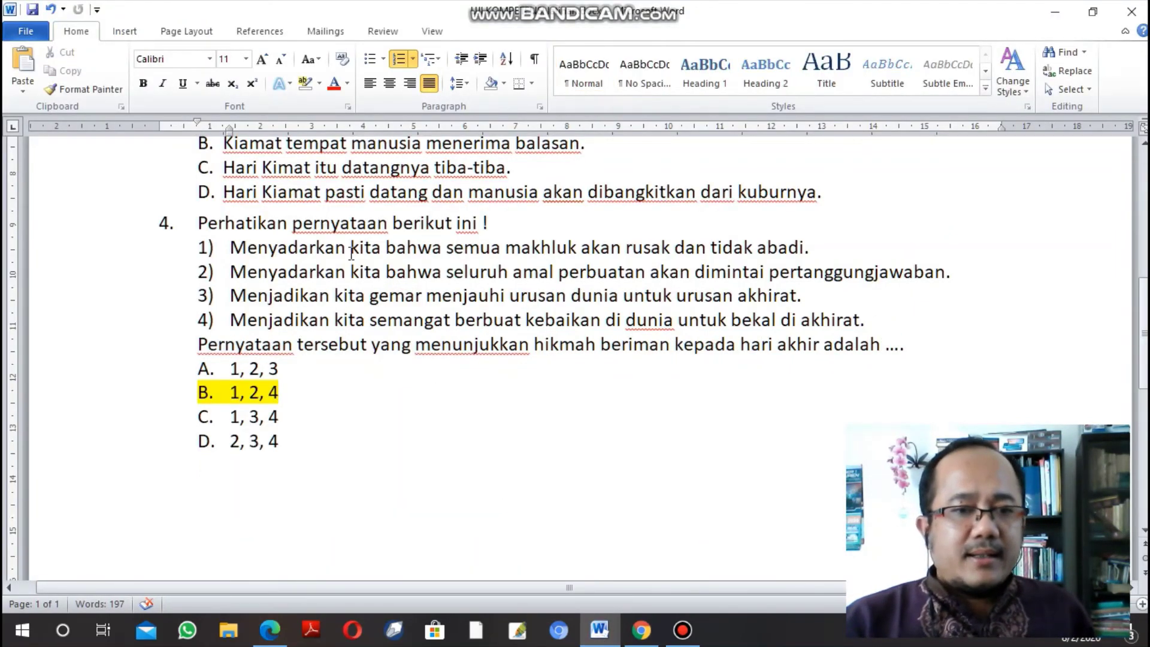
left_click(198, 223)
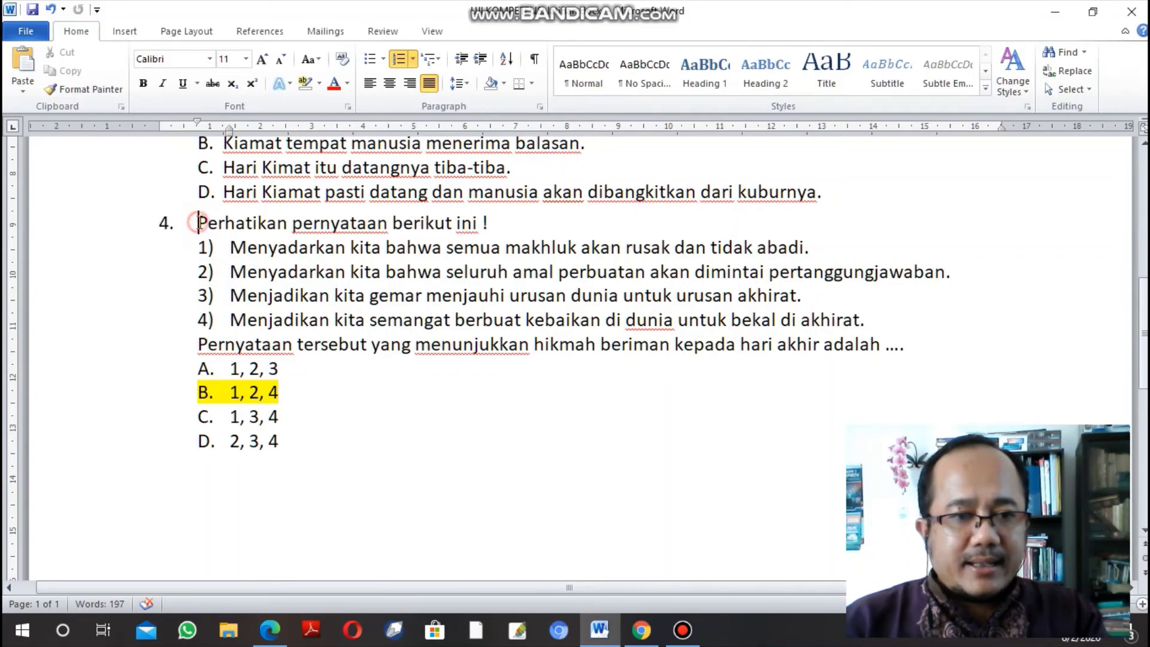
left_click_drag(198, 223, 492, 232)
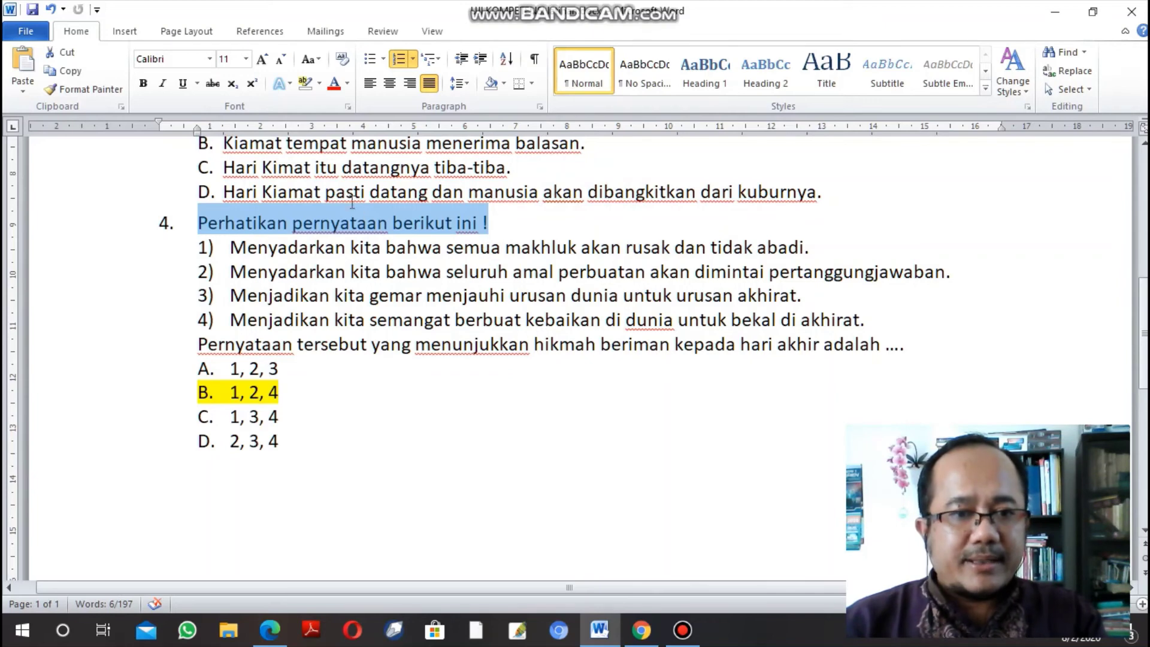
left_click(79, 71)
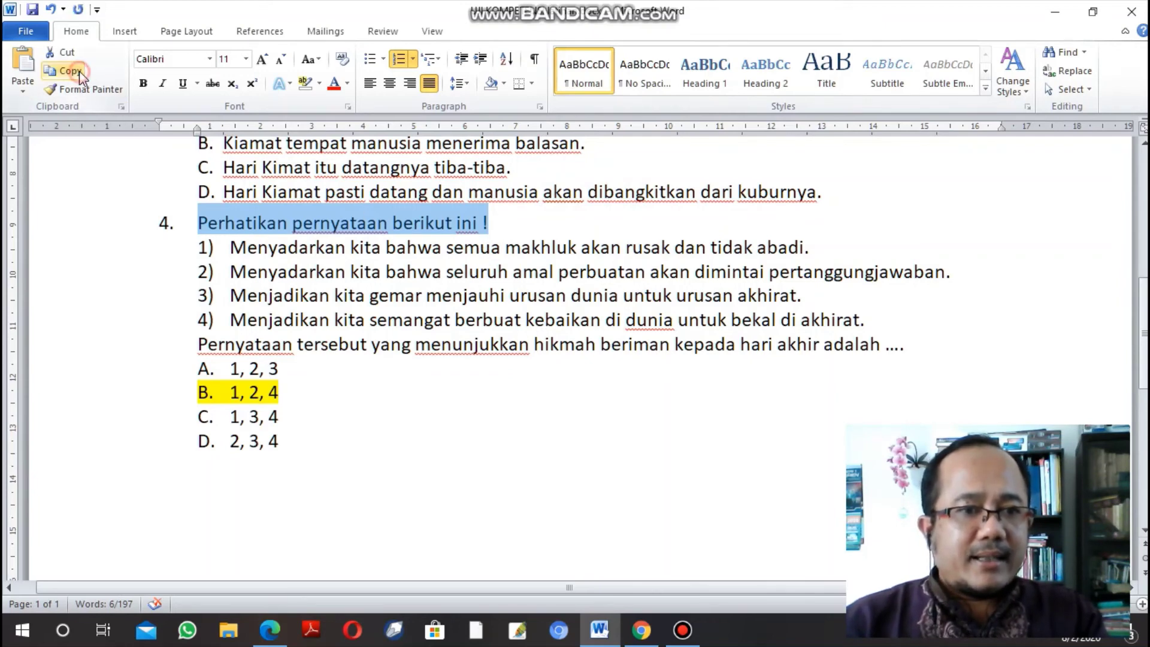
In Chamilo, start a new multiple-answer question titled "Perhatikan pernyataan berikut ini !" using the copied line without its leading number 4.
left_click(641, 629)
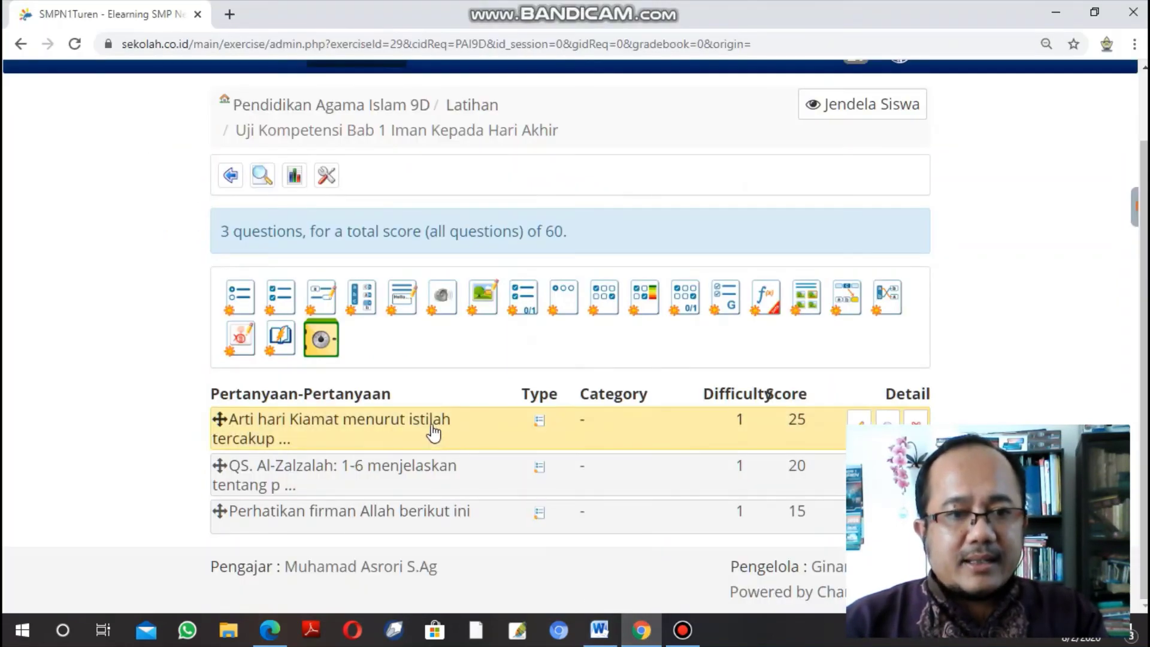
left_click(280, 302)
scroll(359, 341, "down", 2)
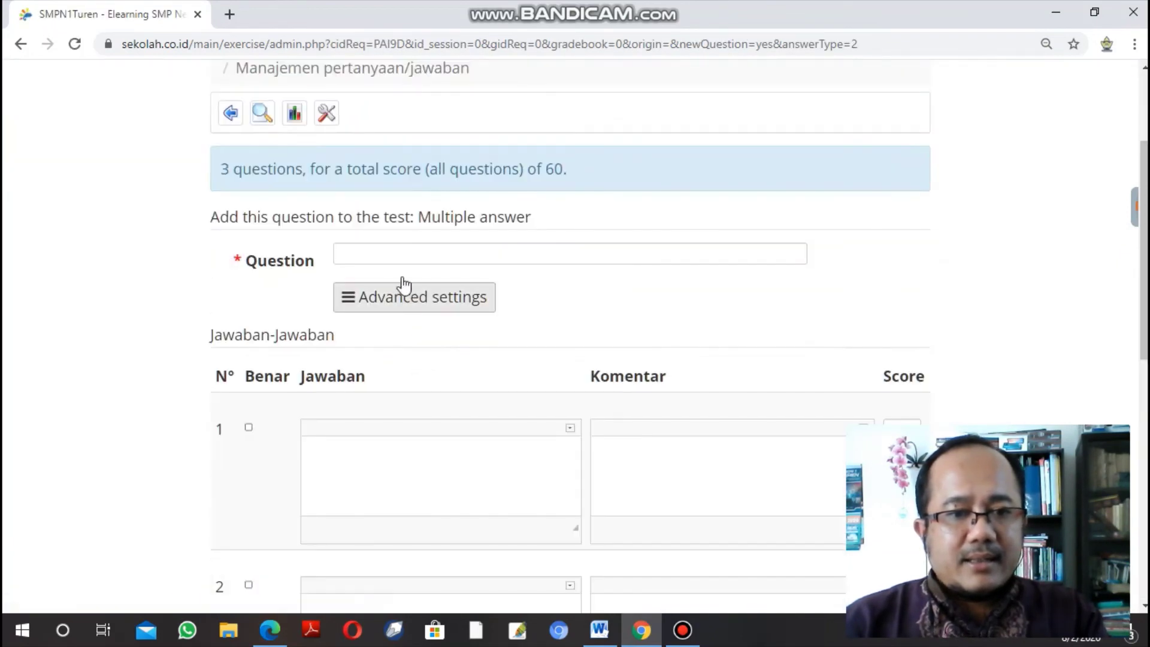
left_click(401, 254)
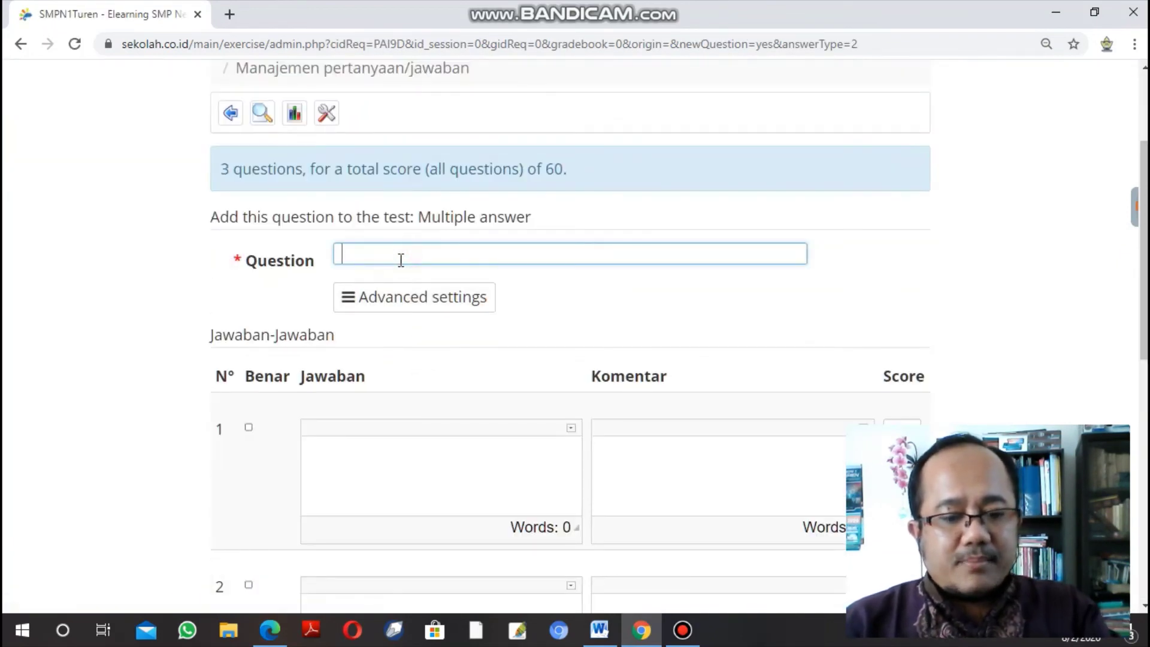
key("ctrl+v")
left_click(376, 254)
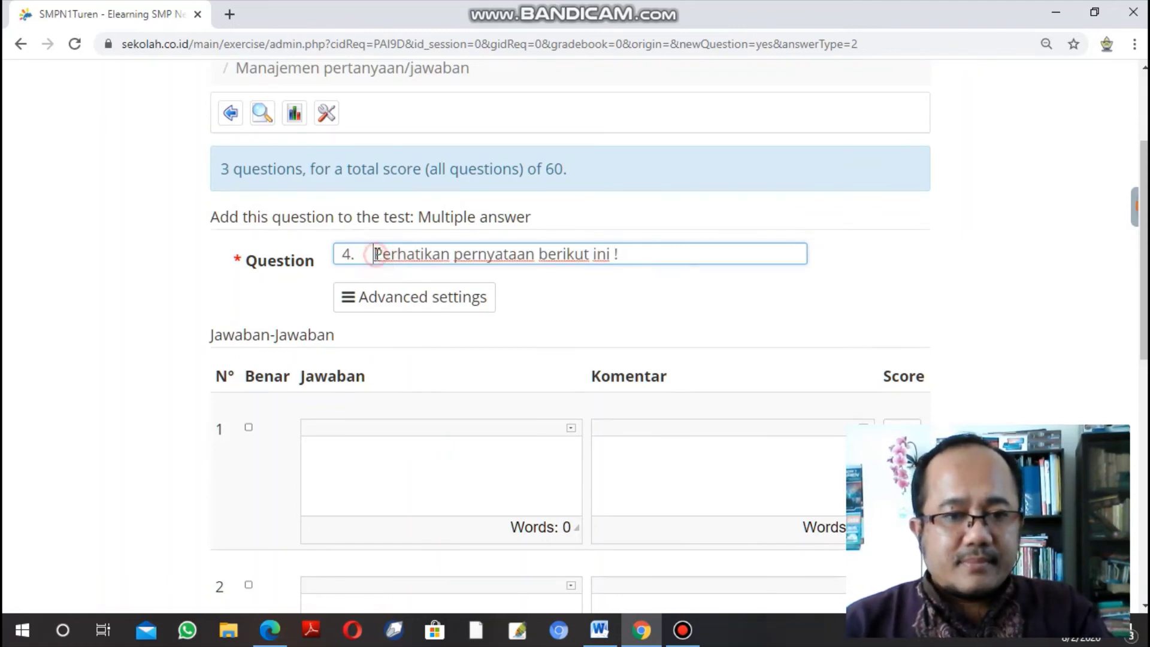
key("BackSpace")
key("BackSpace")
key("BackSpace")
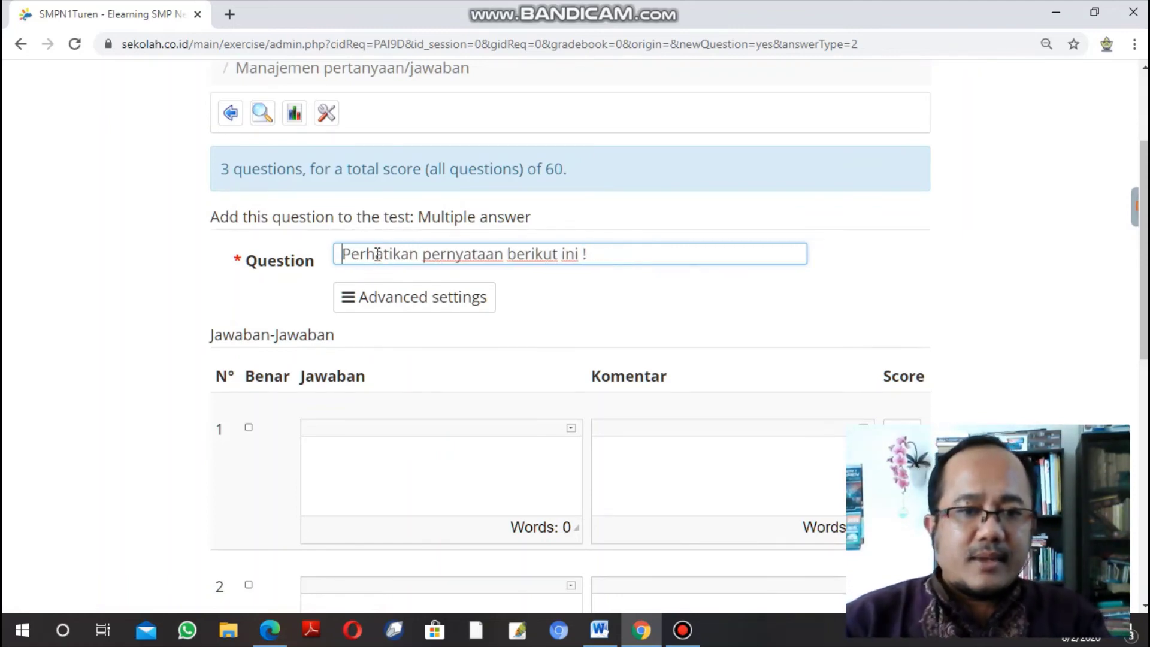
Show the question's advanced settings, then copy question 4's four statements and the closing sentence "Pernyataan tersebut yang menunjukkan hikmah…" in Word.
left_click(404, 308)
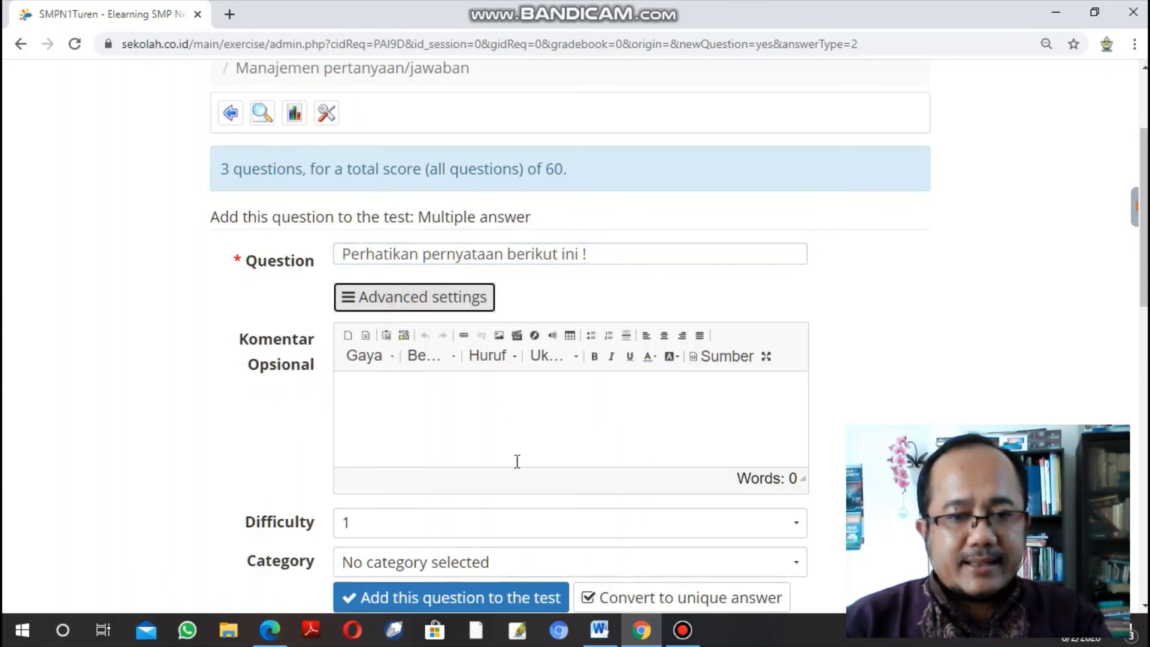
left_click(599, 630)
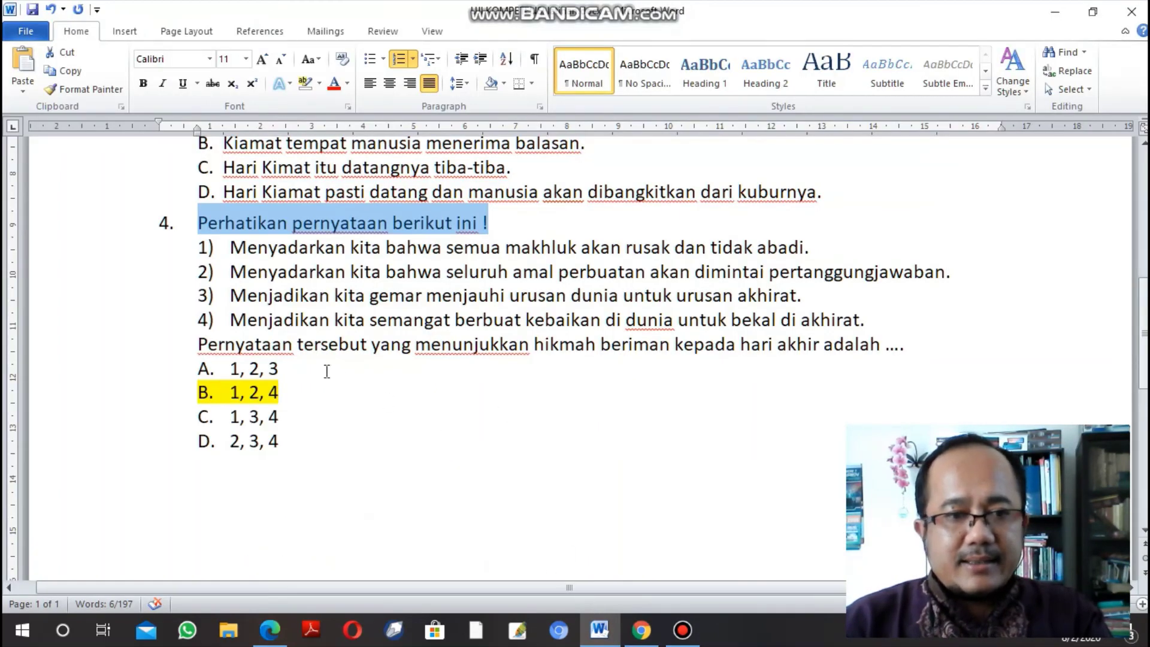
left_click_drag(229, 247, 904, 346)
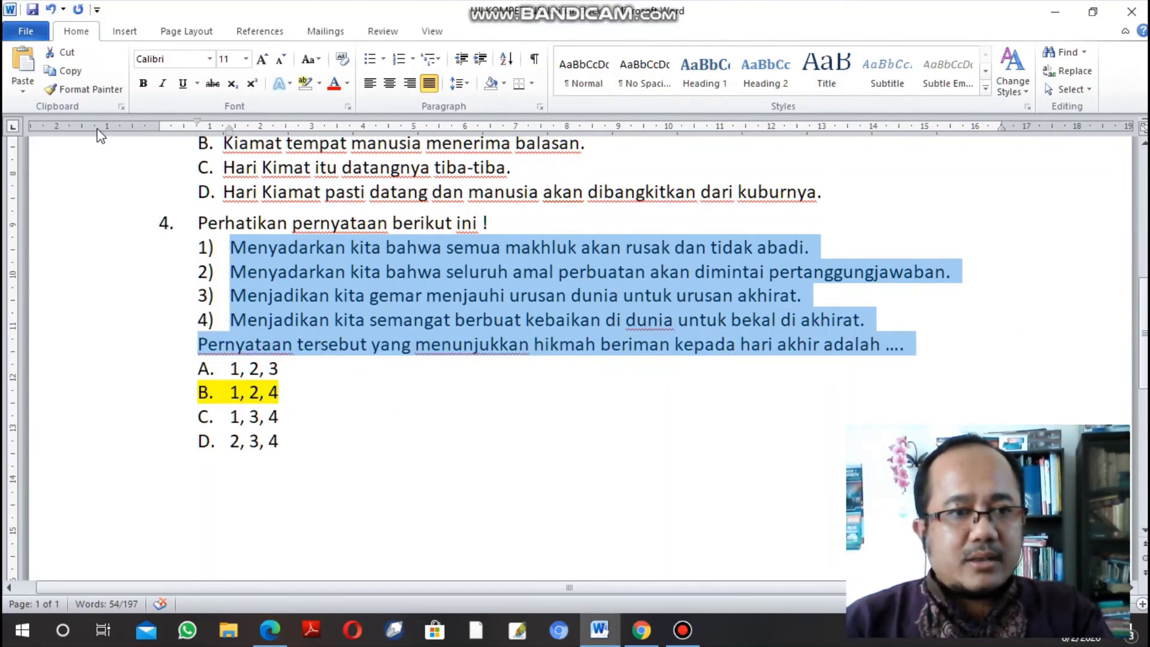
left_click(70, 74)
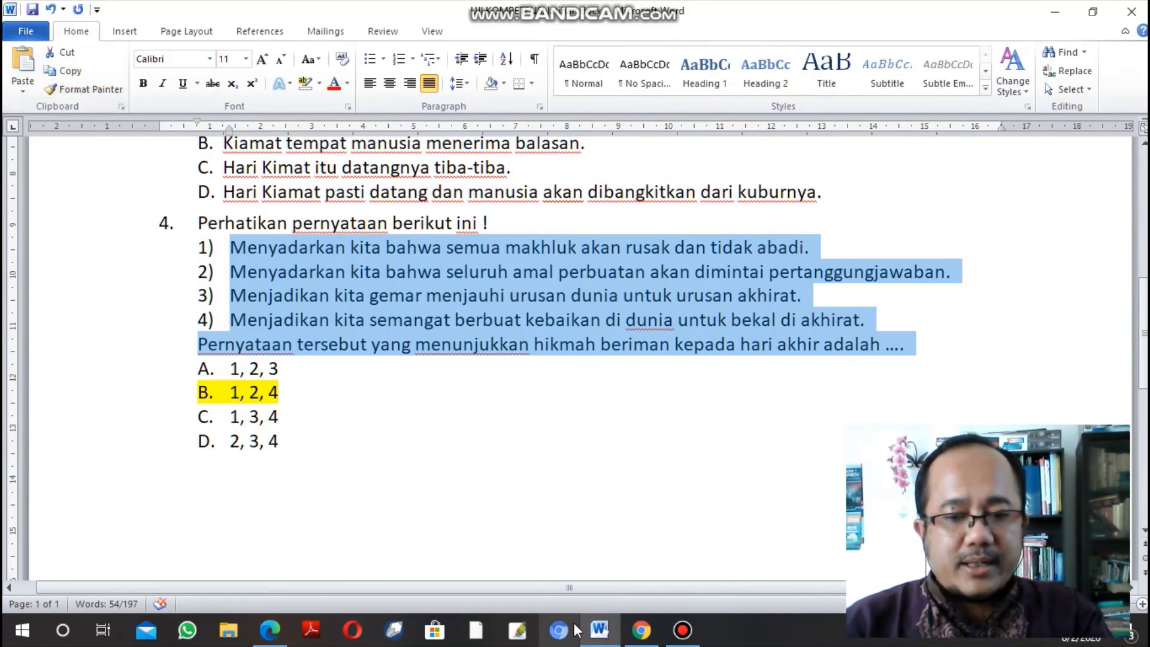
Paste the four copied statements and closing sentence into the question's optional comment in Chamilo and check the pasted text.
left_click(640, 630)
left_click(402, 406)
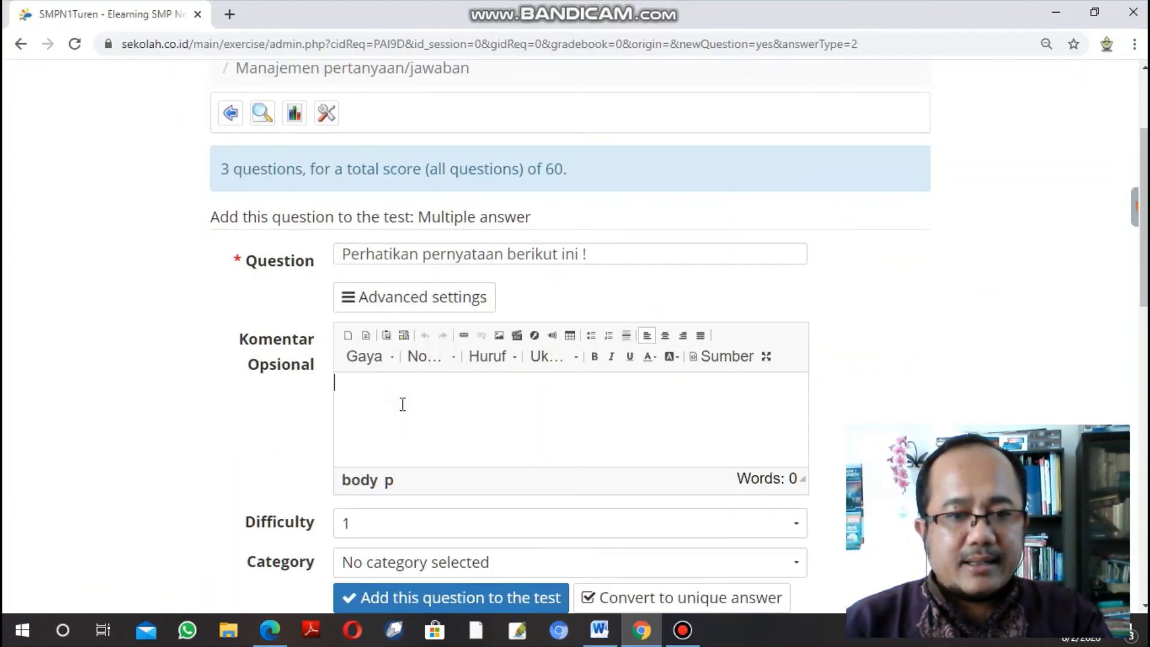
left_click(350, 298)
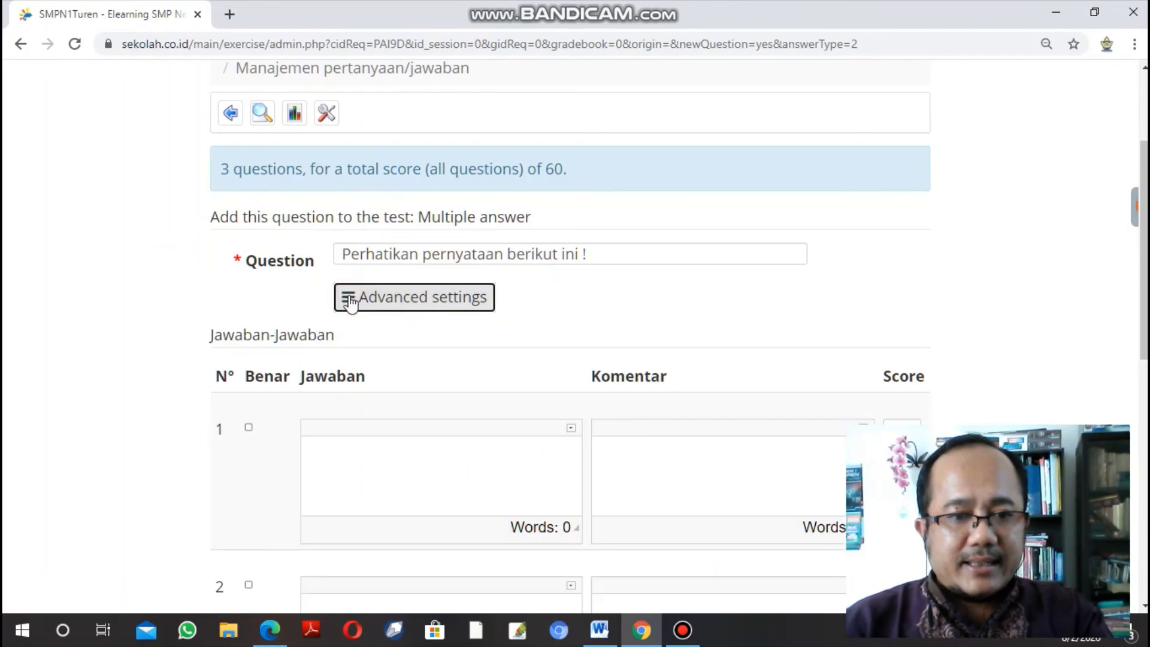
left_click(347, 298)
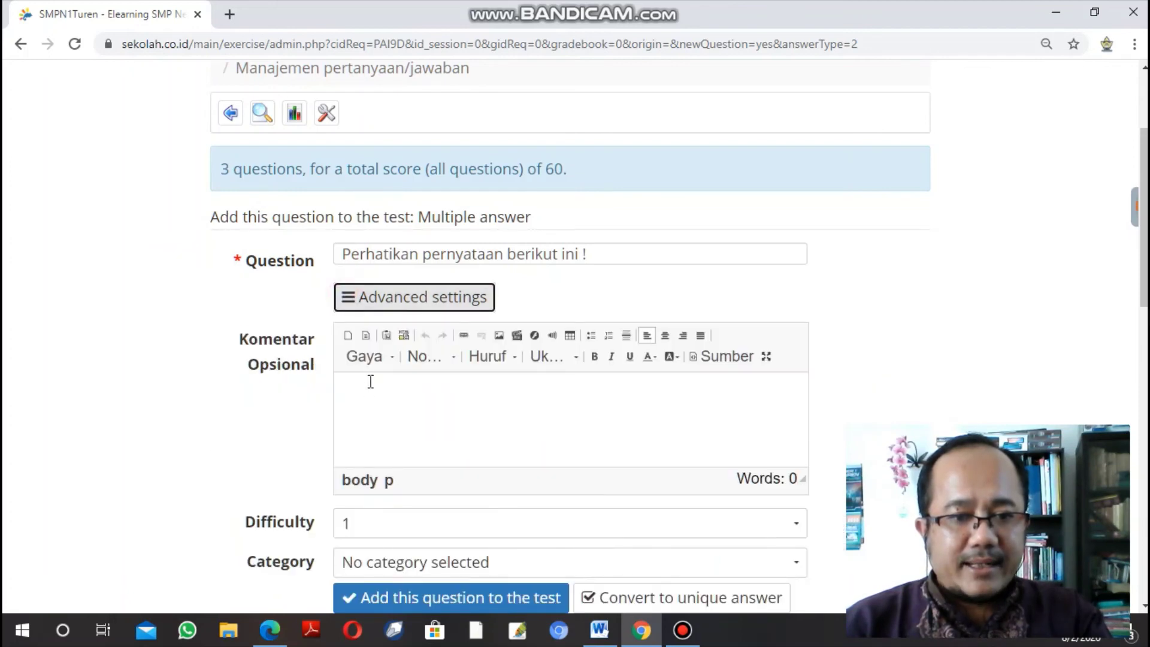
right_click(365, 390)
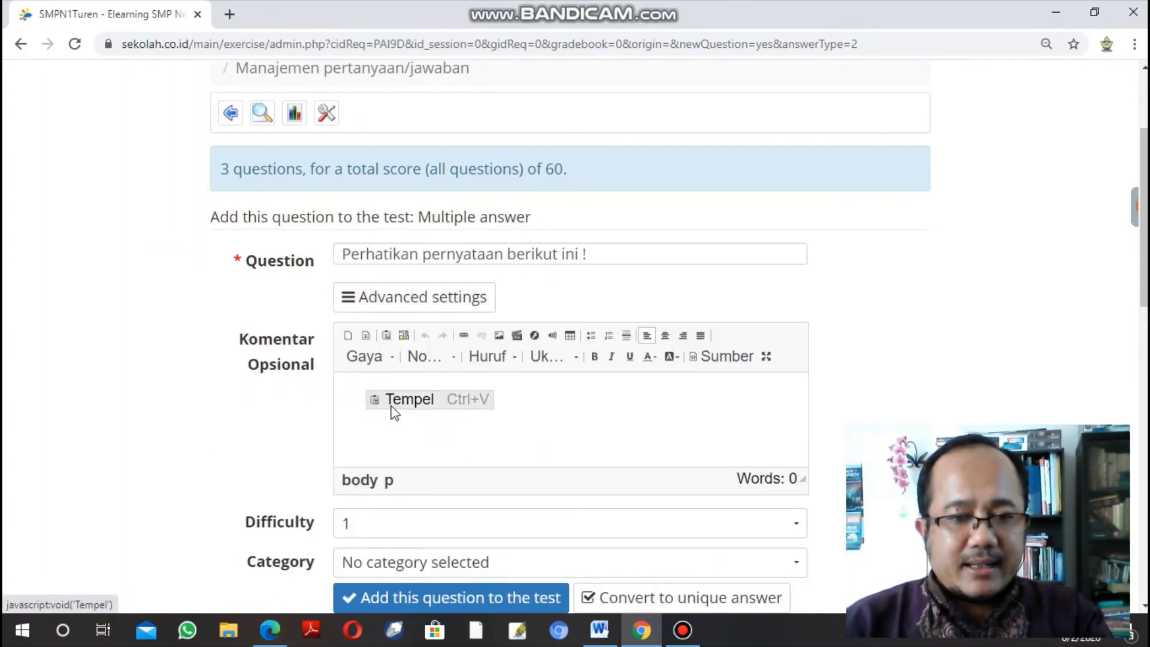
left_click(388, 399)
right_click(523, 446)
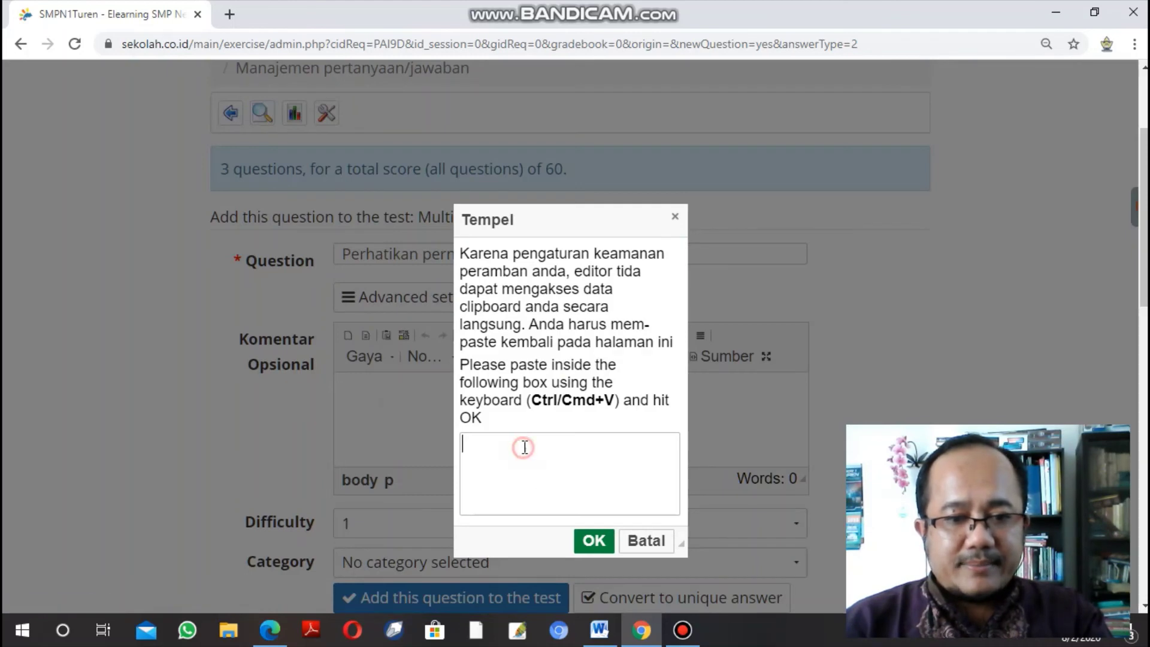
left_click(565, 328)
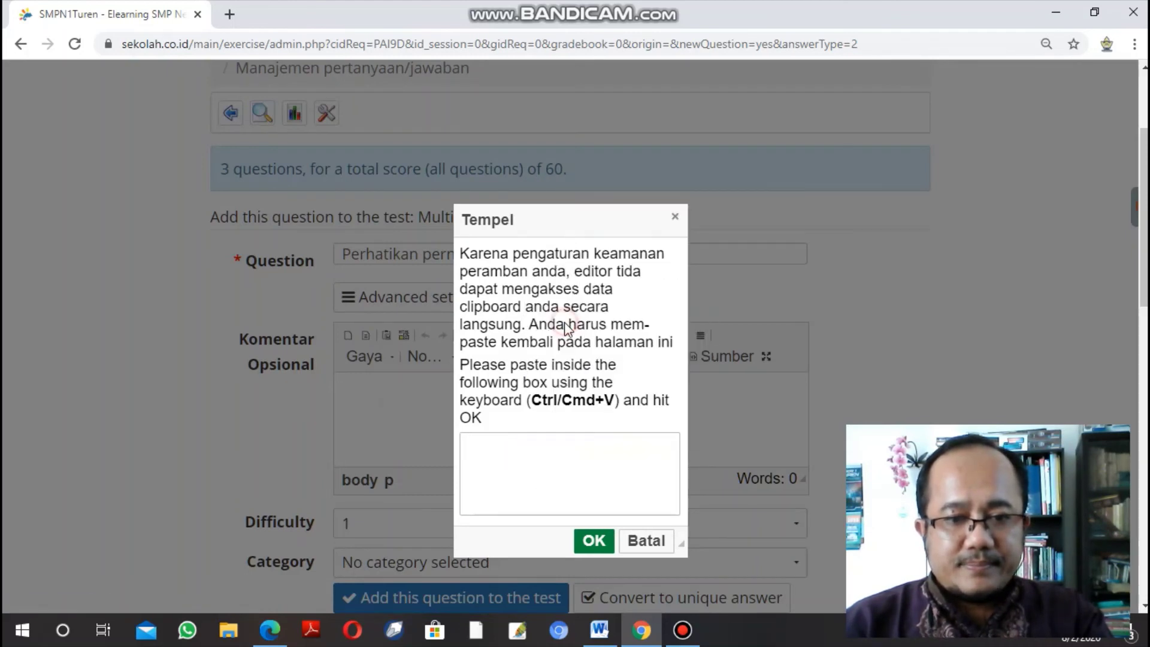
left_click(593, 540)
scroll(467, 417, "up", 5)
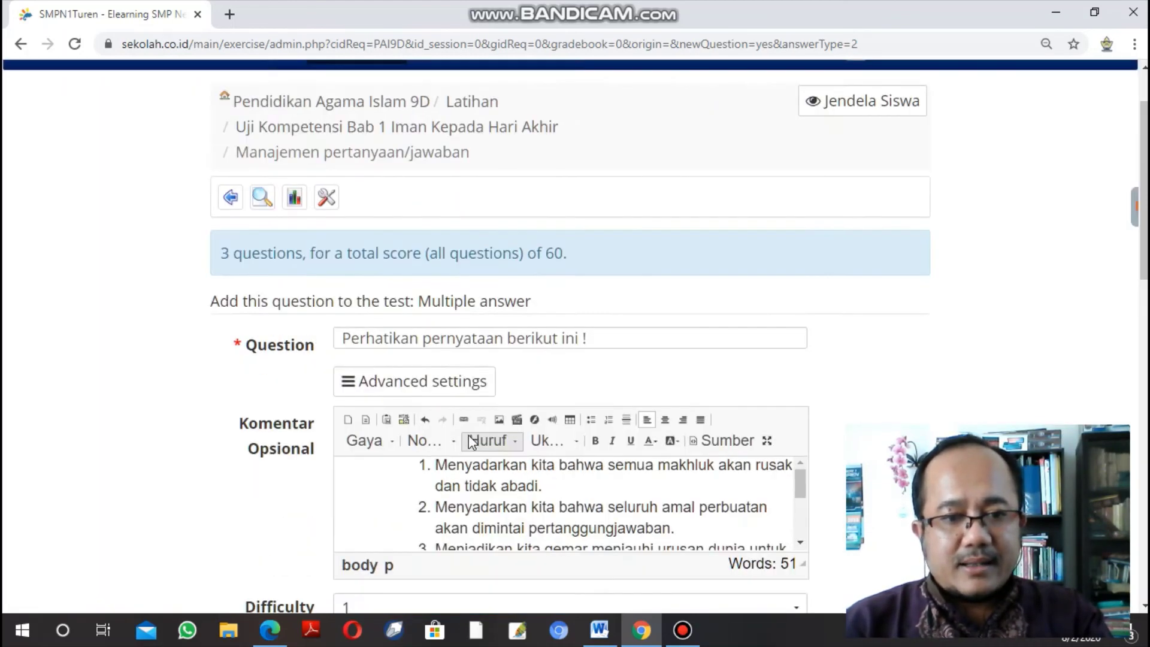
scroll(470, 449, "down", 4)
scroll(464, 367, "down", 2)
scroll(461, 362, "down", 1)
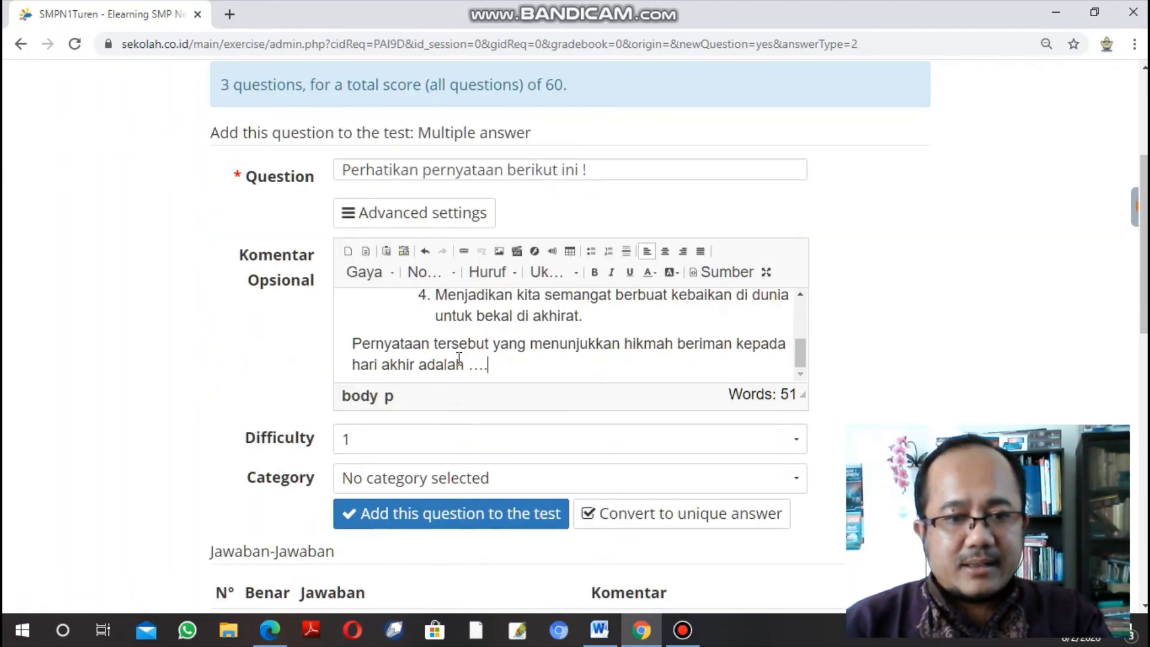
scroll(444, 341, "up", 3)
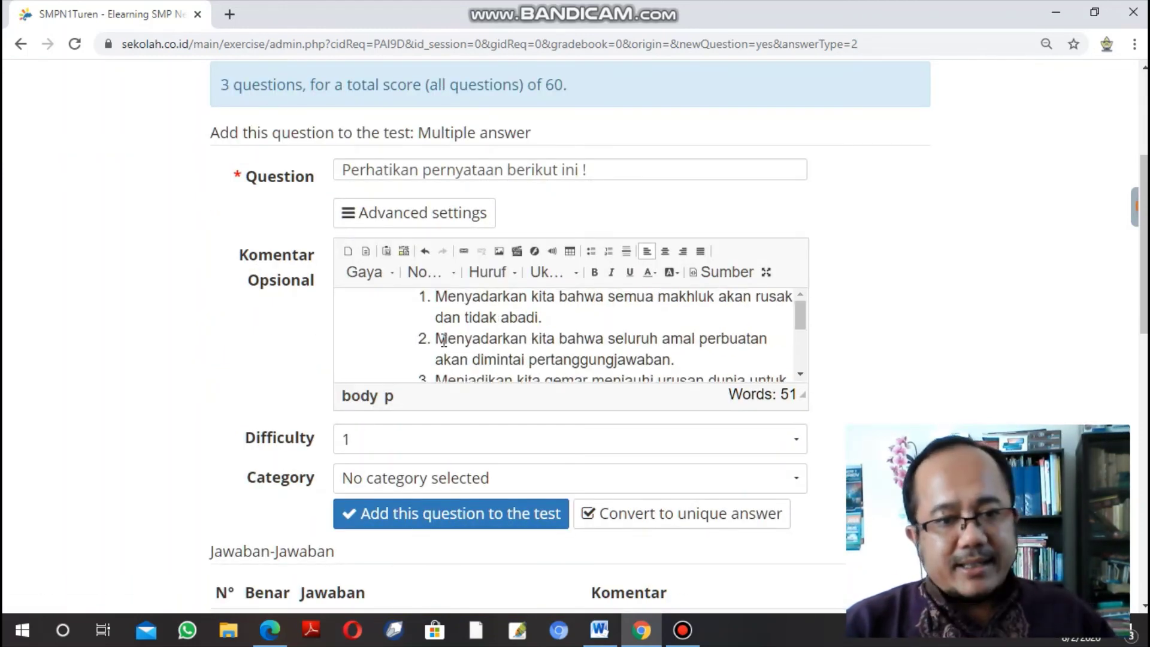
scroll(443, 339, "down", 3)
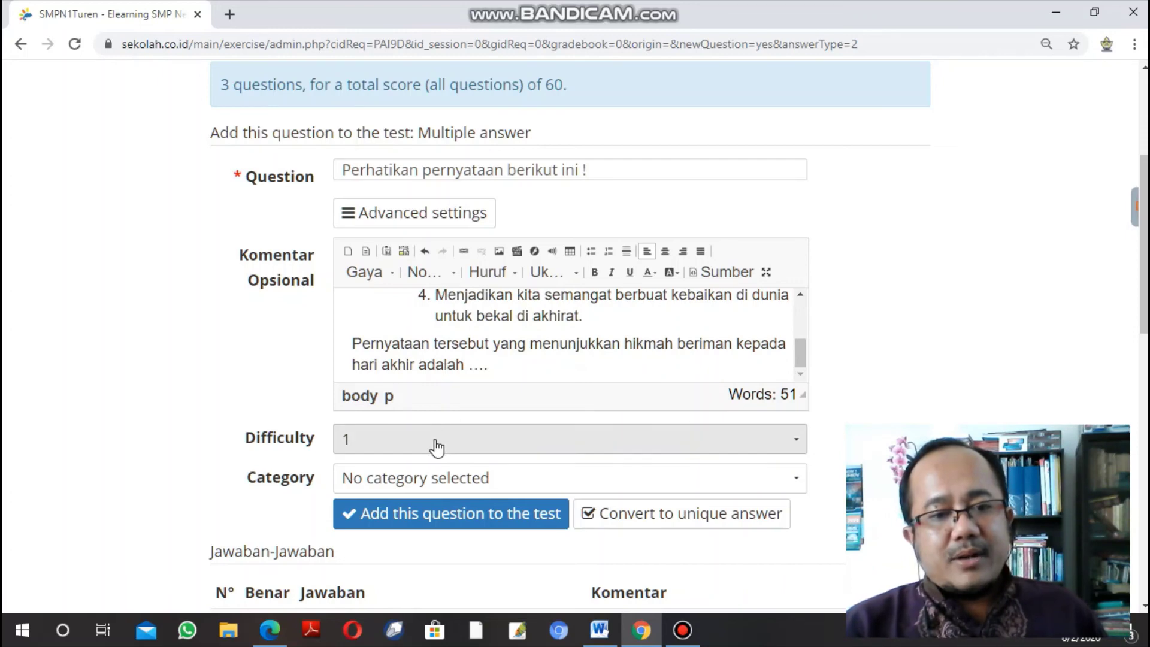
Check question 4's options in Word and enter "A. 1,2,3" as answer 1 in Chamilo.
scroll(473, 417, "down", 5)
left_click(423, 348)
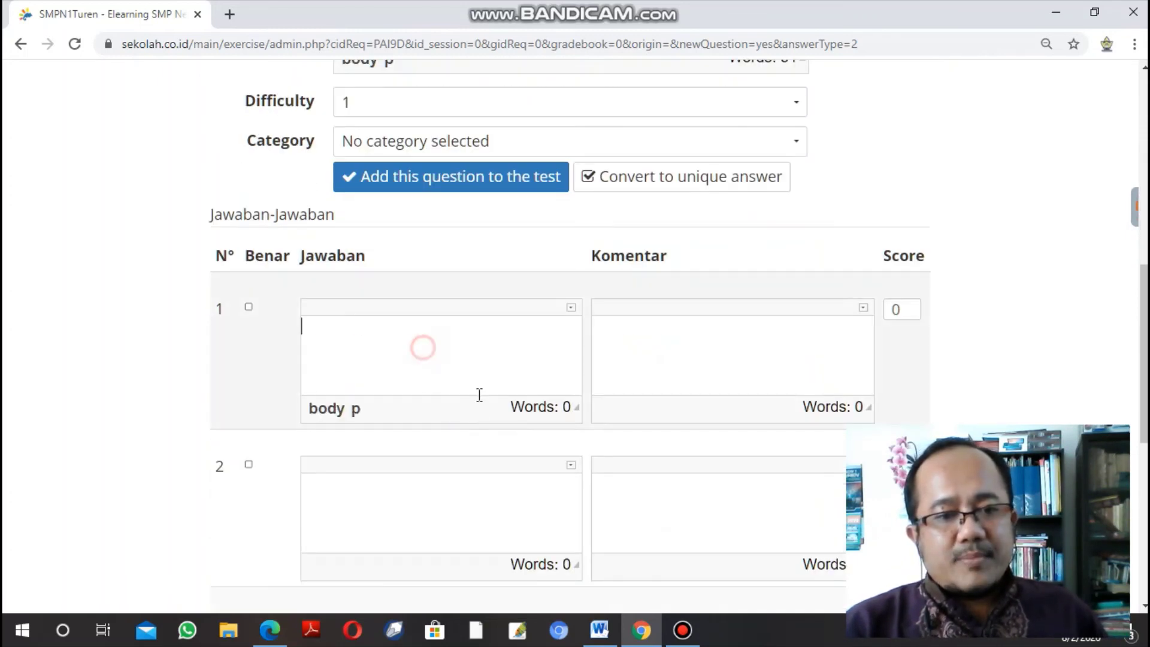
left_click(600, 630)
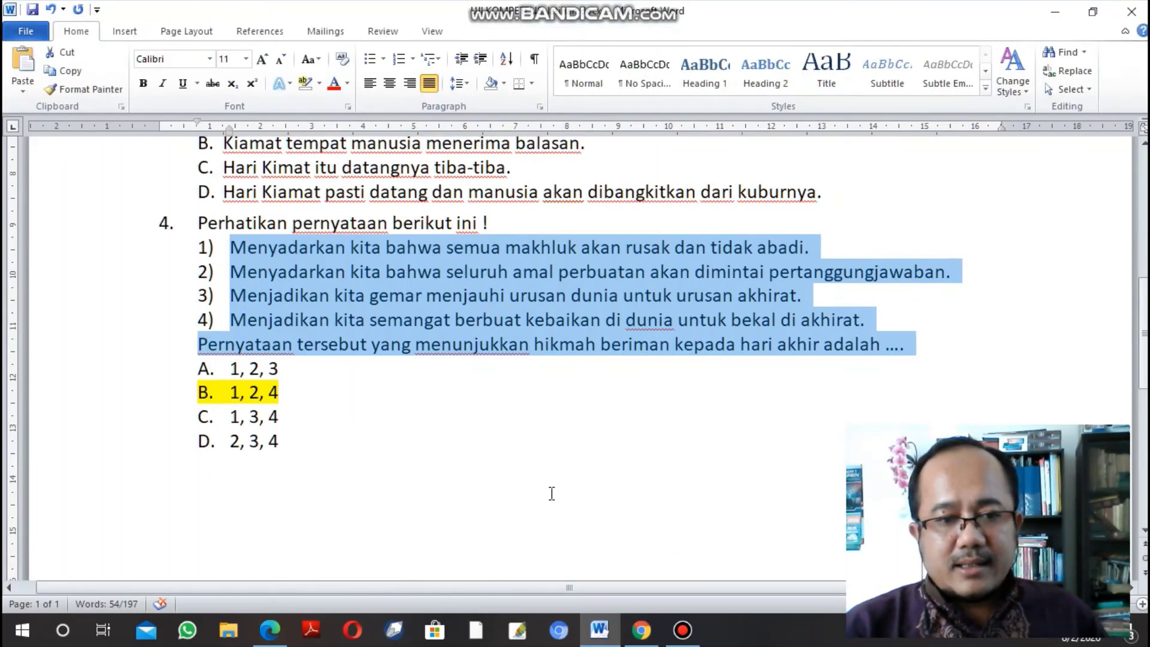
left_click(463, 436)
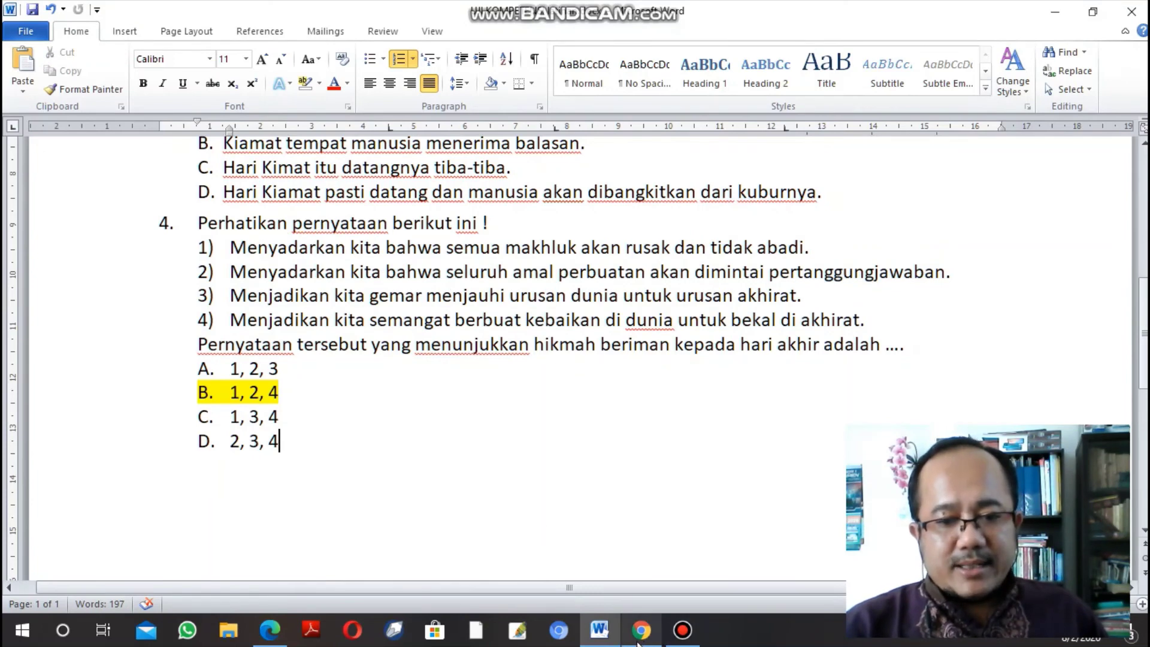
left_click(641, 630)
type("A. ")
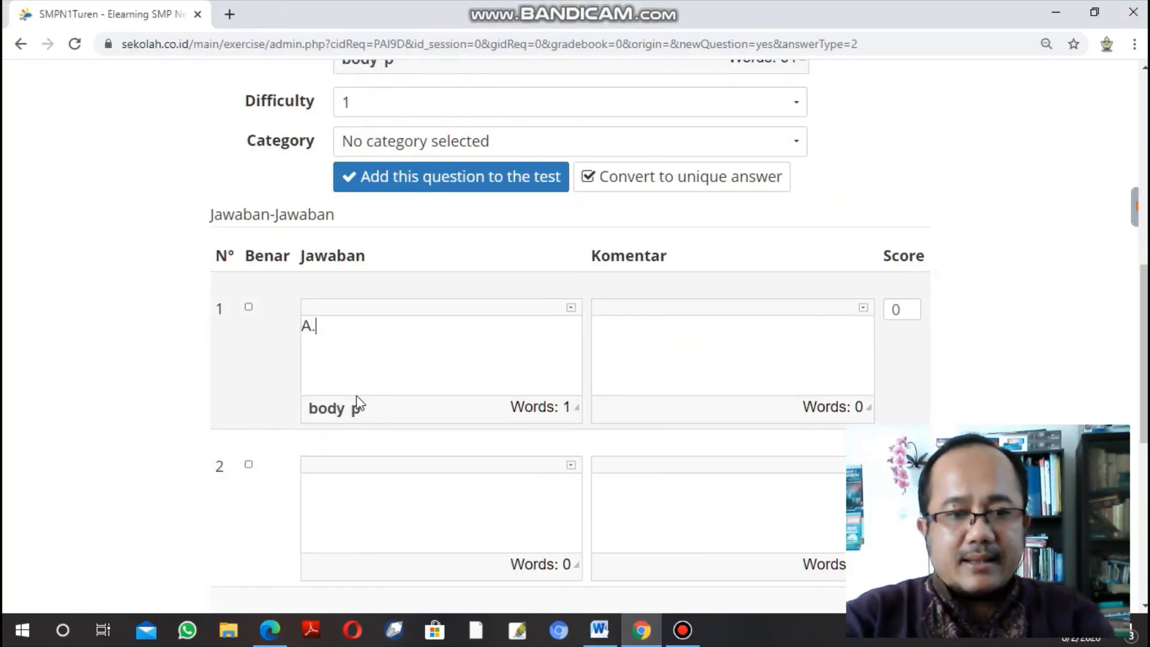
type("Q")
key("BackSpace")
type("1")
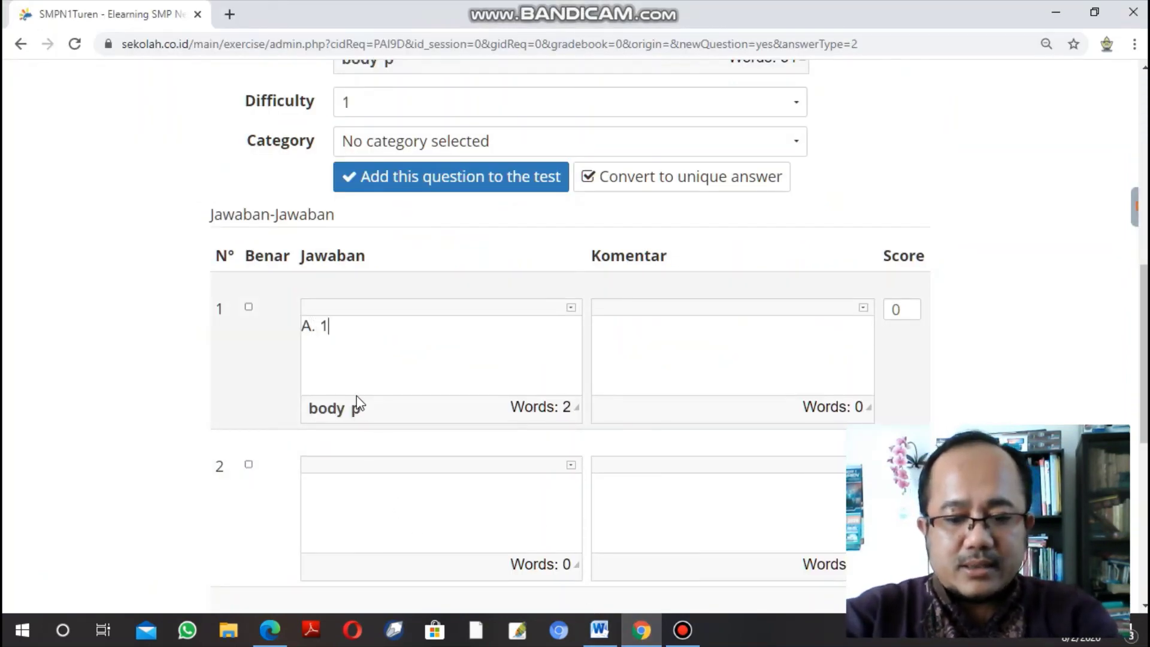
type(",2,3")
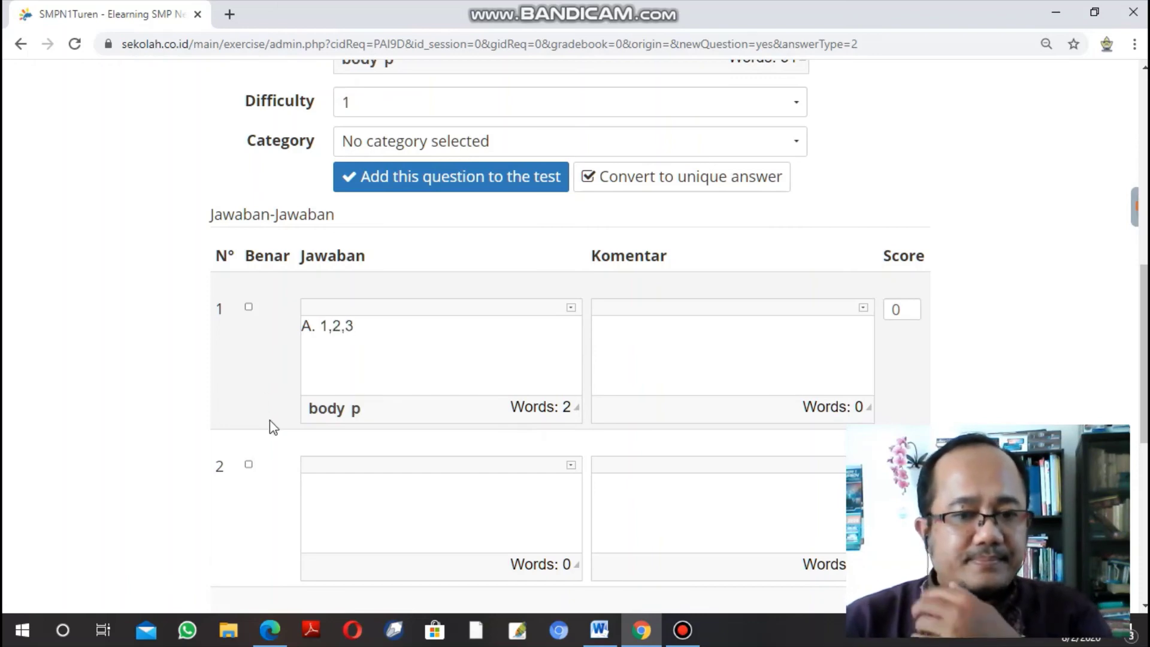
Enter "B. 1,2,4" as answer 2, checking option B against the Word document.
left_click(367, 493)
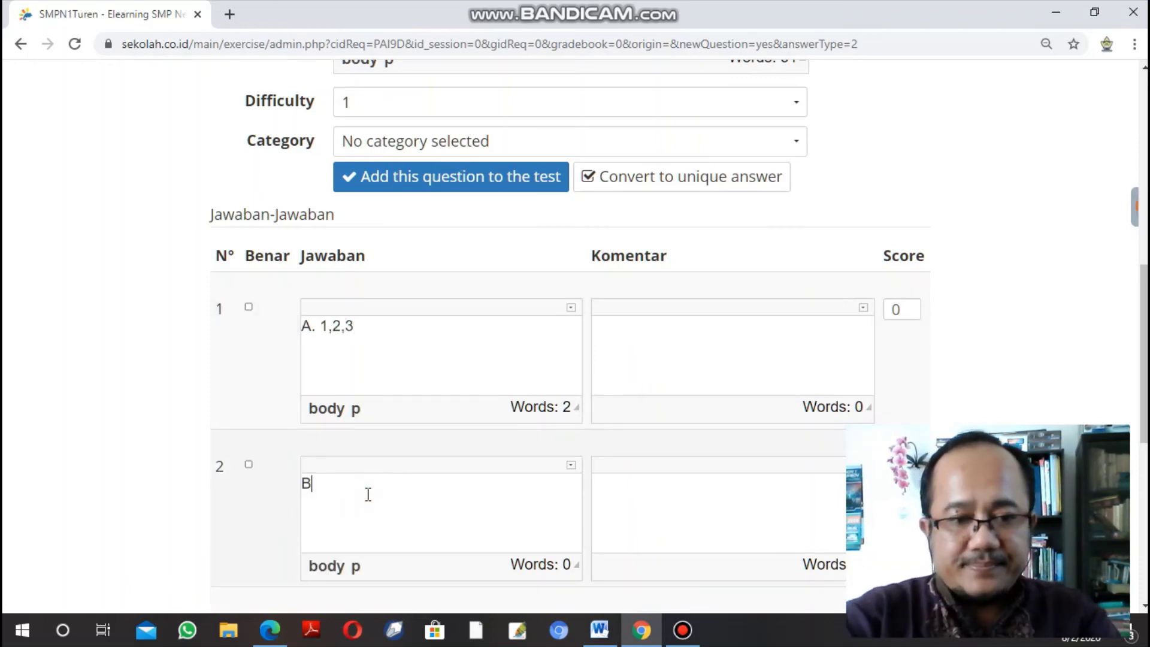
type("B.")
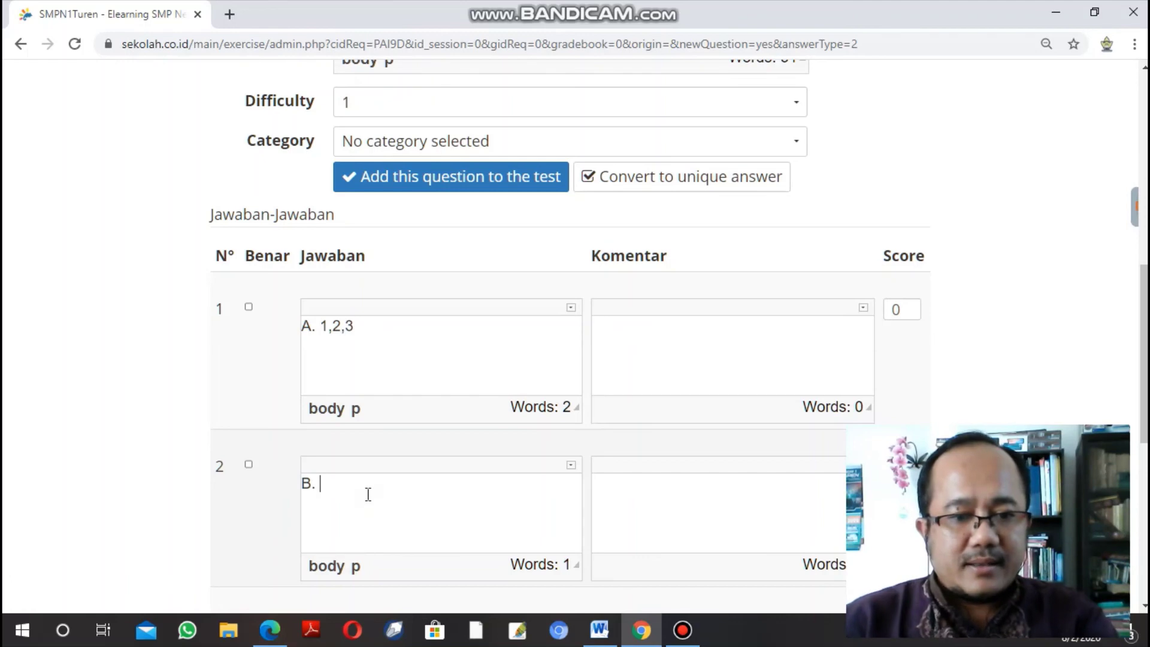
left_click(598, 630)
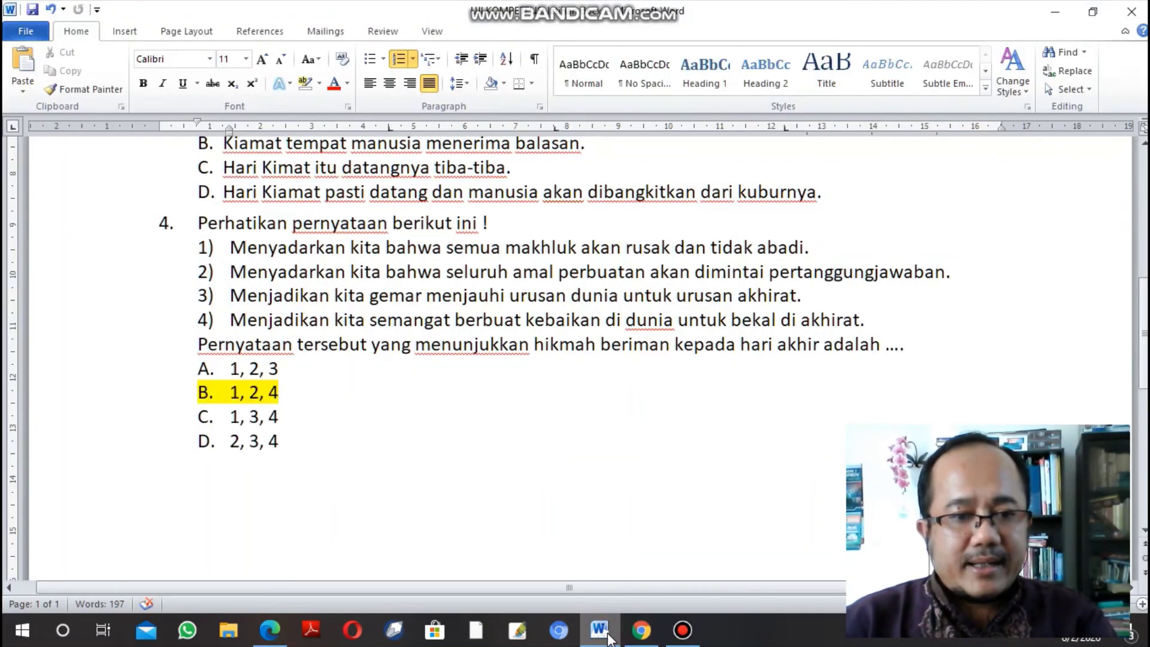
left_click(641, 630)
type("1")
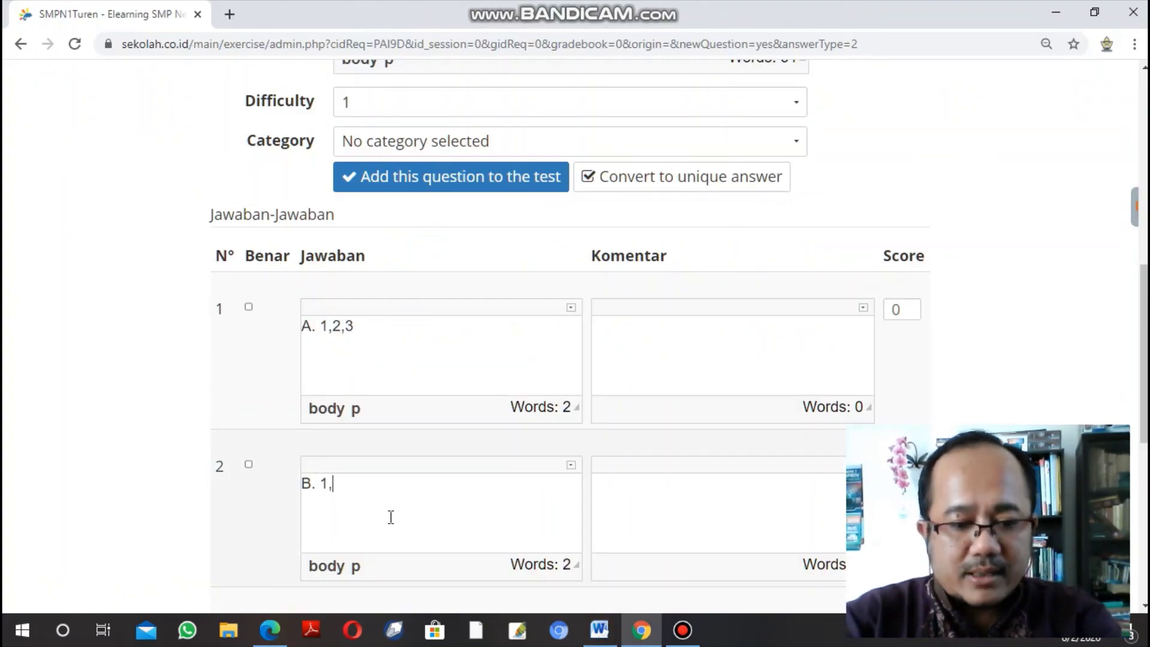
type(",2,4")
Enter "C. 1,3,4" as answer 3, checking option C against the Word document.
scroll(391, 516, "down", 3)
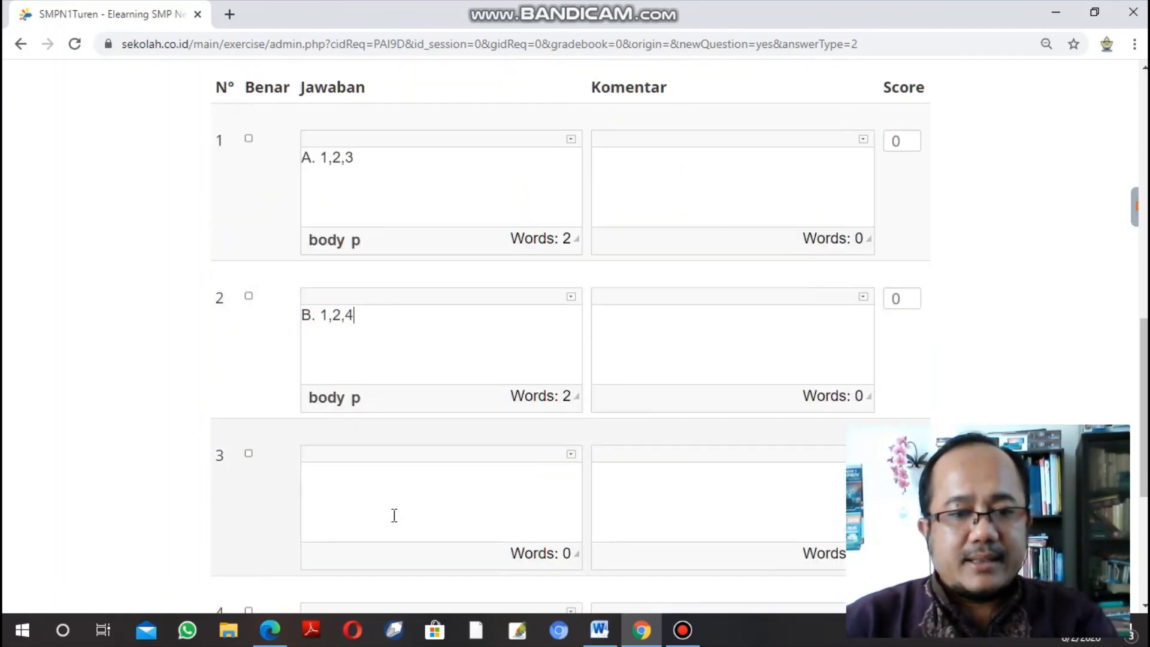
left_click(359, 496)
left_click(599, 630)
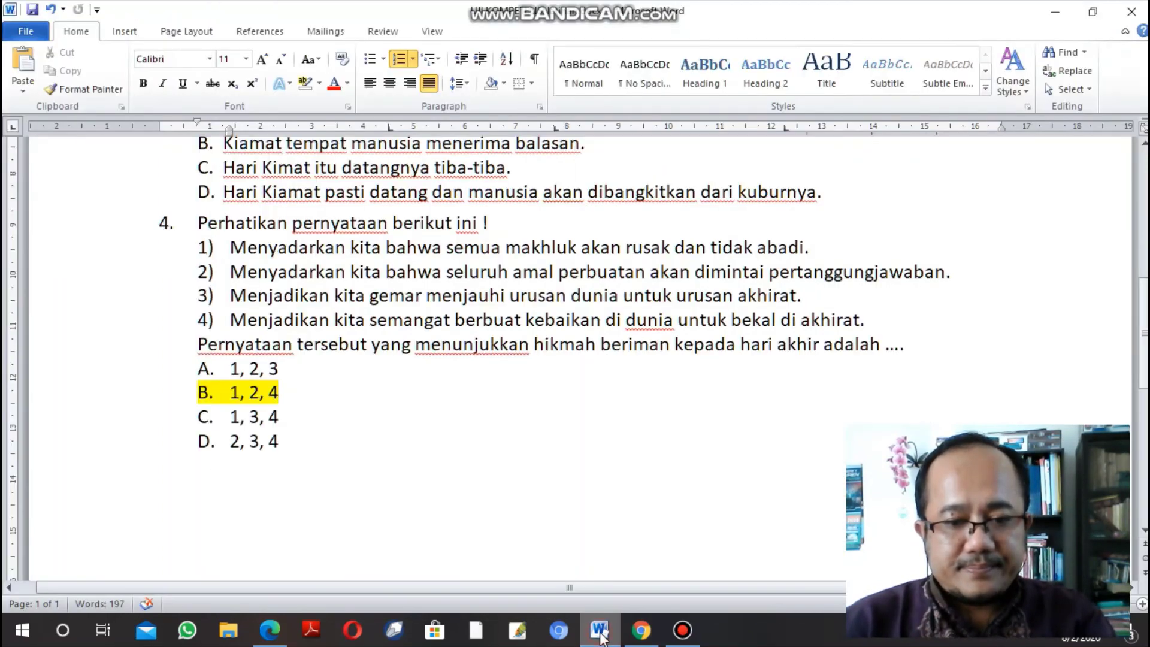
left_click(599, 631)
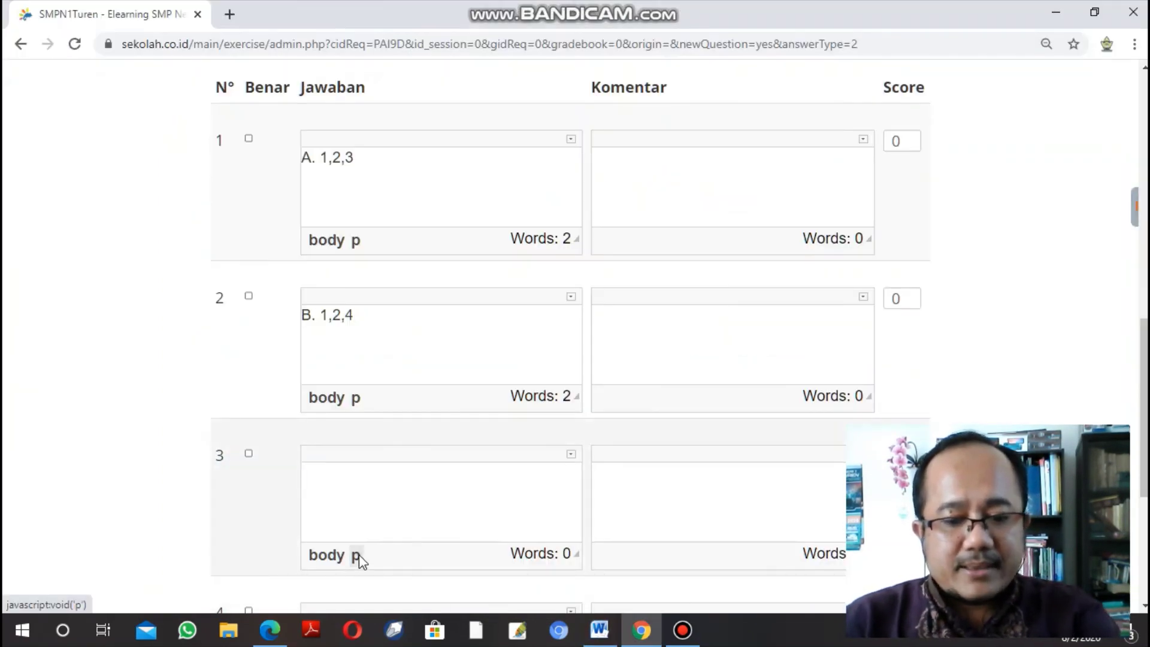
key("BackSpace")
type("C. 1,3")
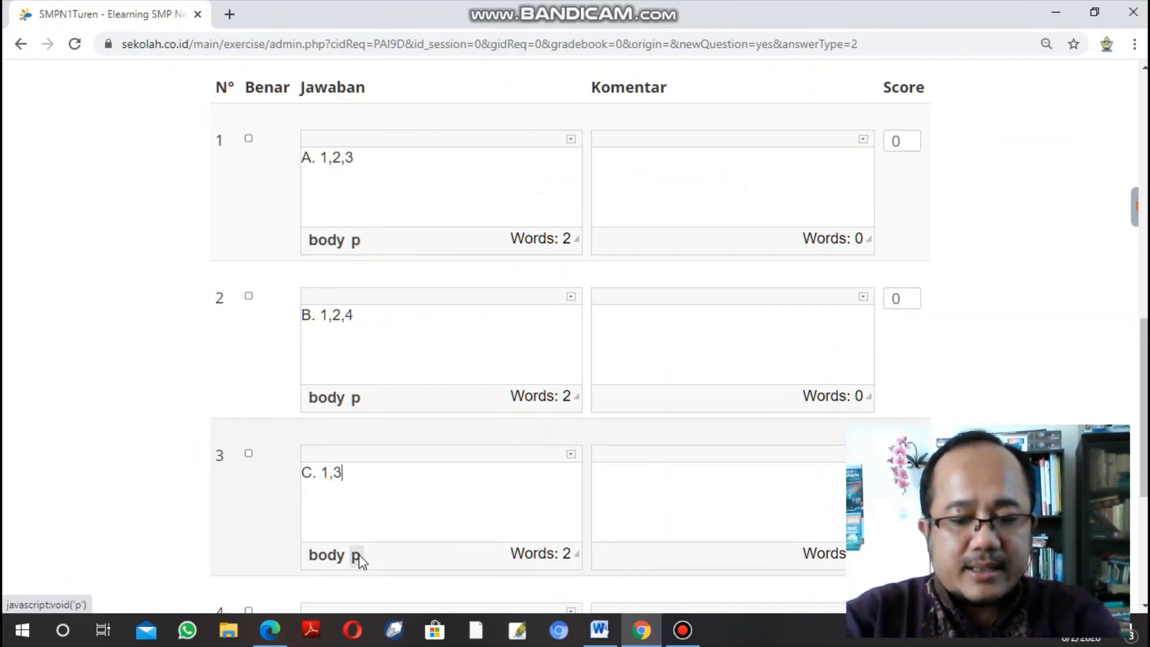
type(",4")
Enter "D. 2,3,4" as answer 4, checking option D against the Word document.
scroll(357, 557, "down", 3)
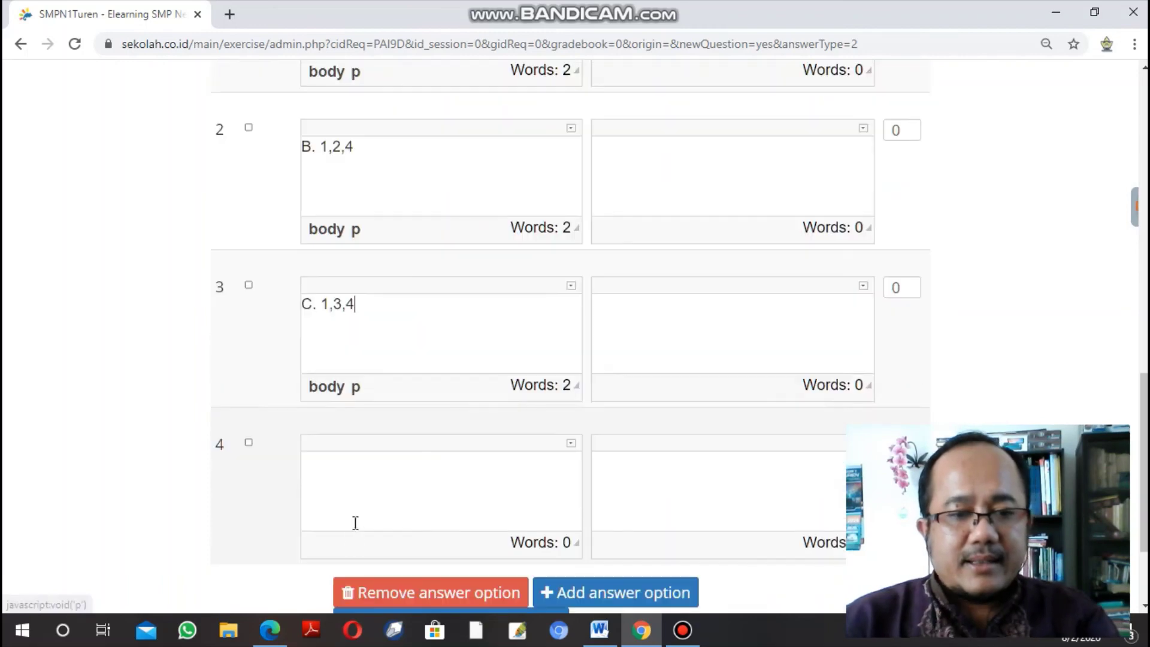
left_click(378, 473)
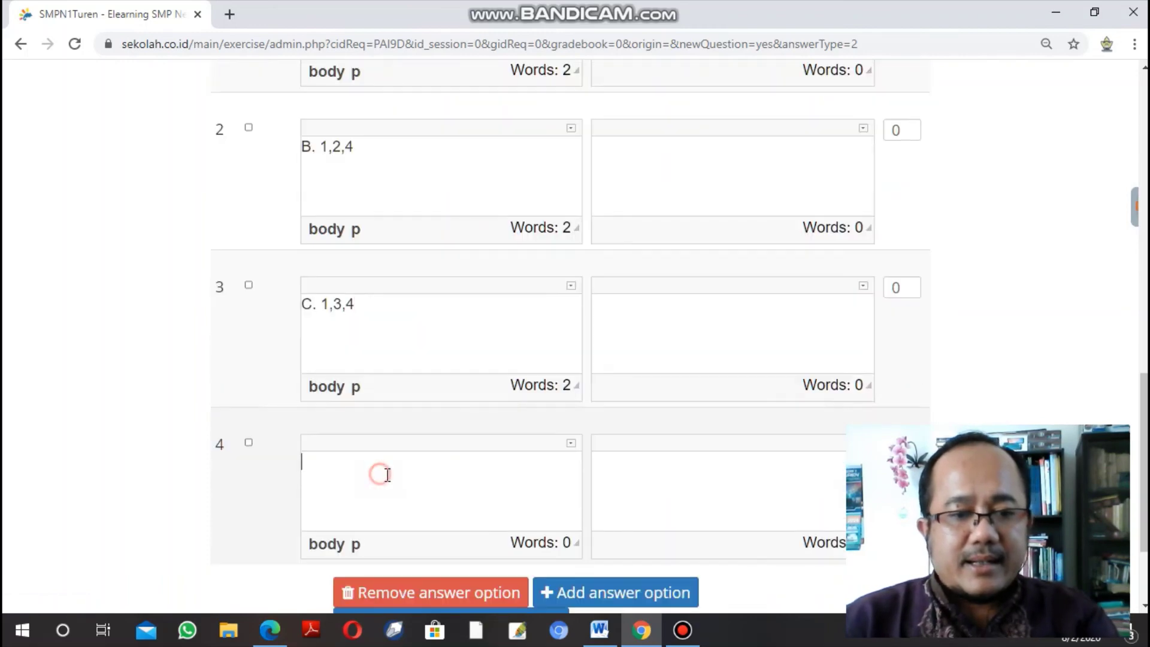
left_click(608, 638)
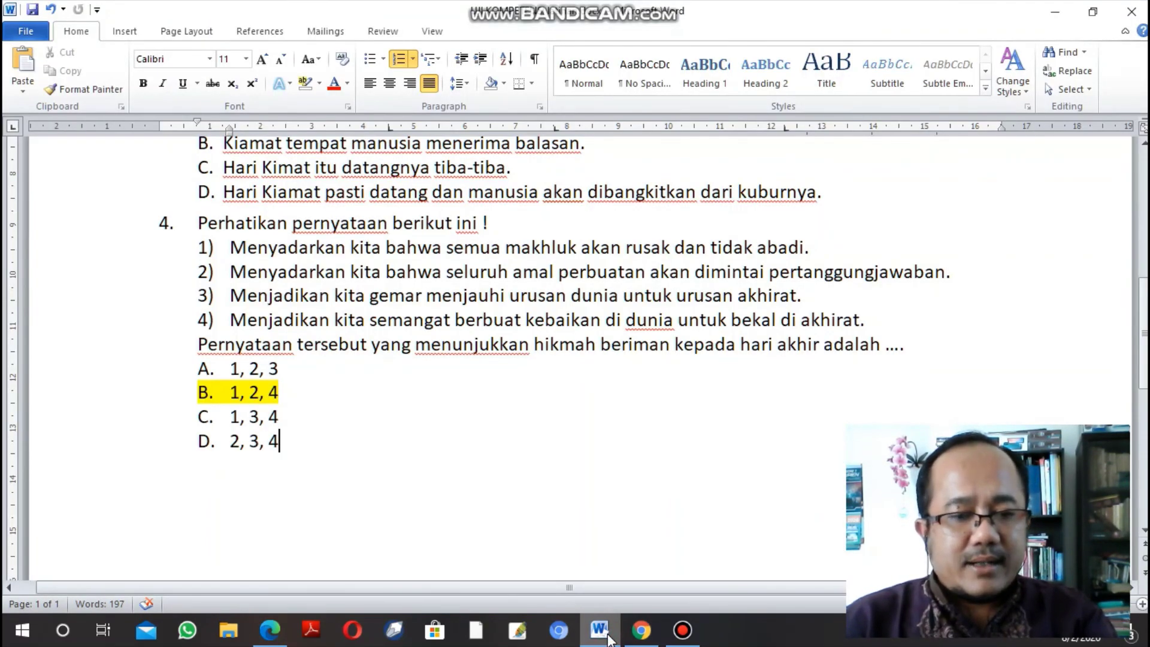
left_click(607, 637)
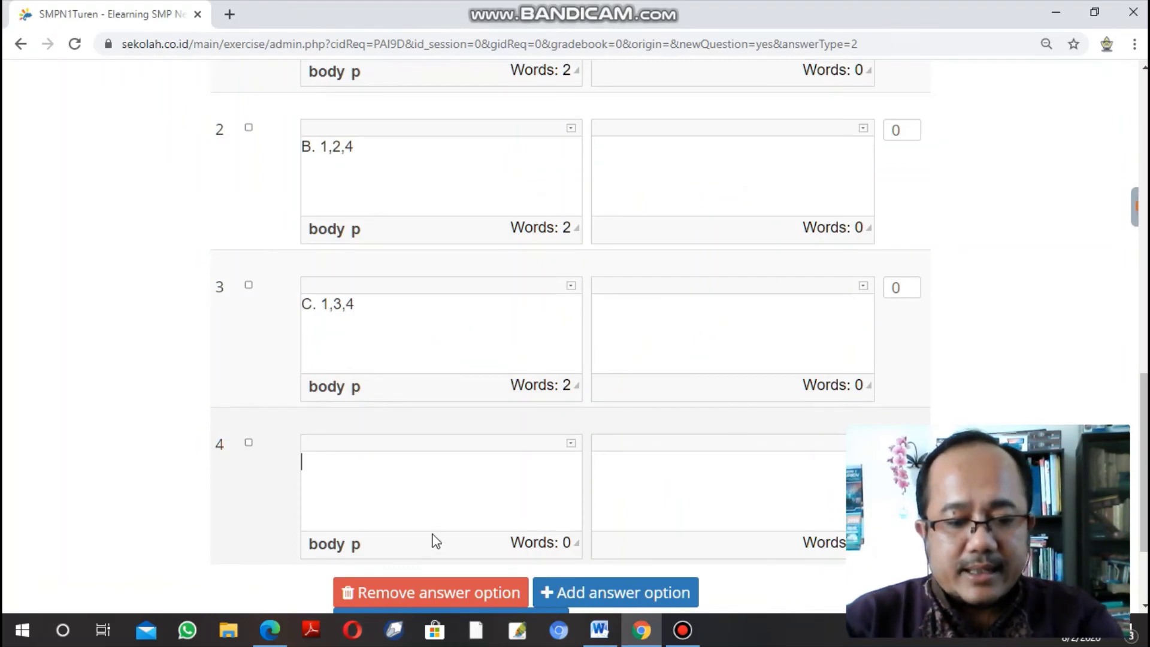
type("D. 2")
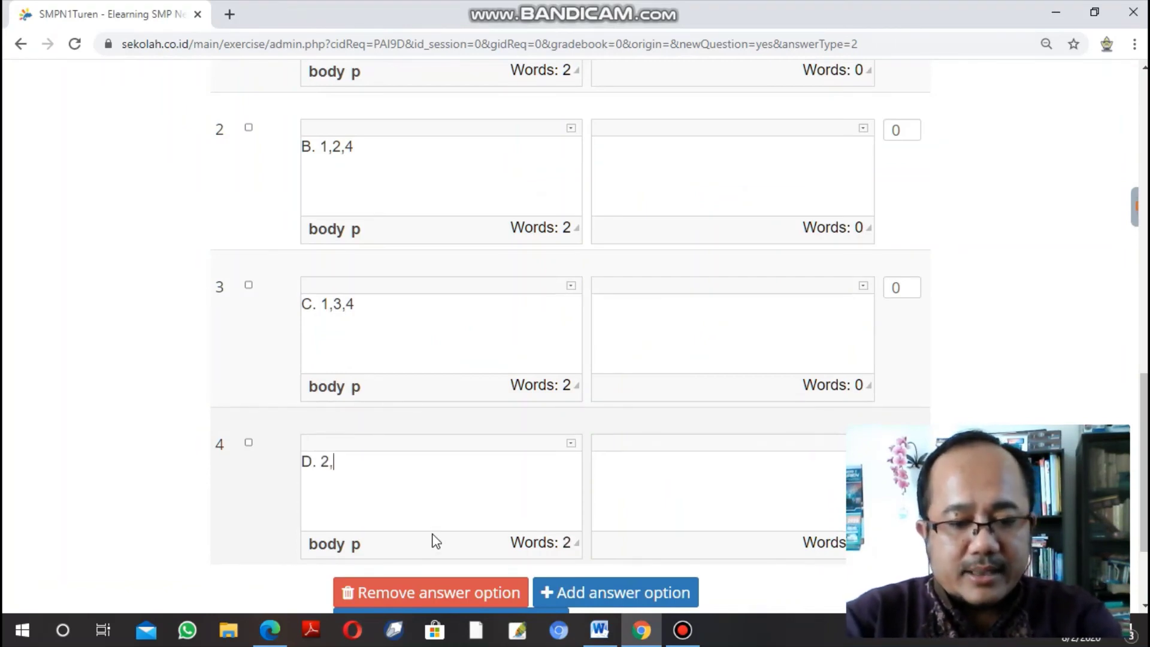
type(",3,4")
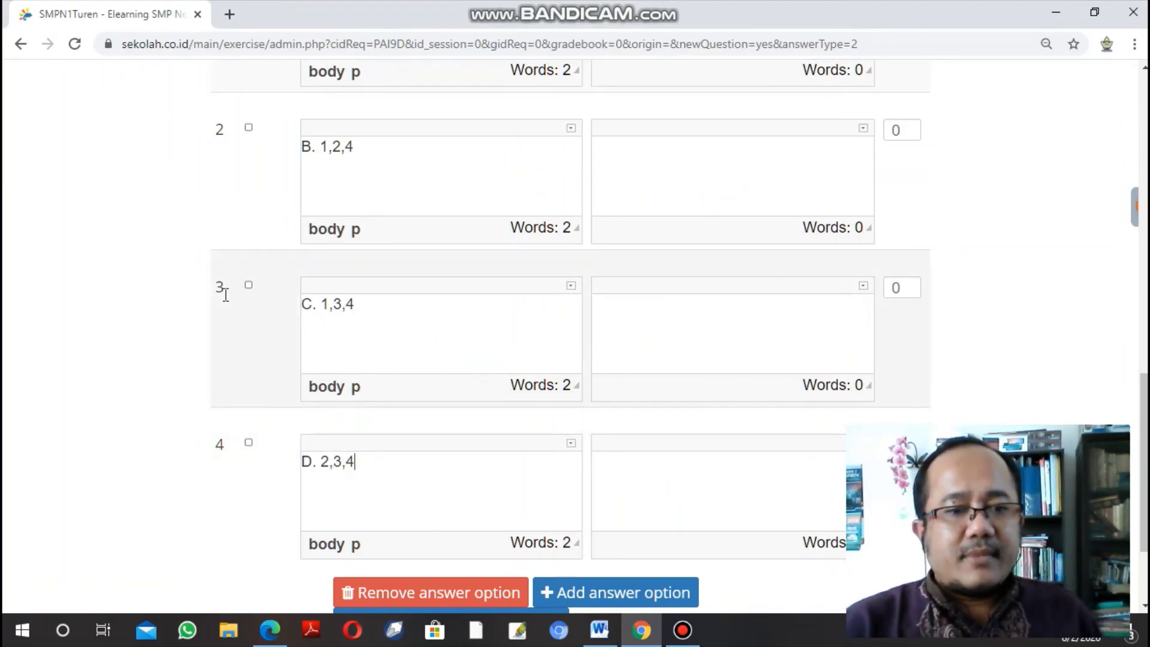
Check the highlighted key in Word, mark only answer 2 "B. 1,2,4" as correct, and set its score to 40.
left_click(251, 287)
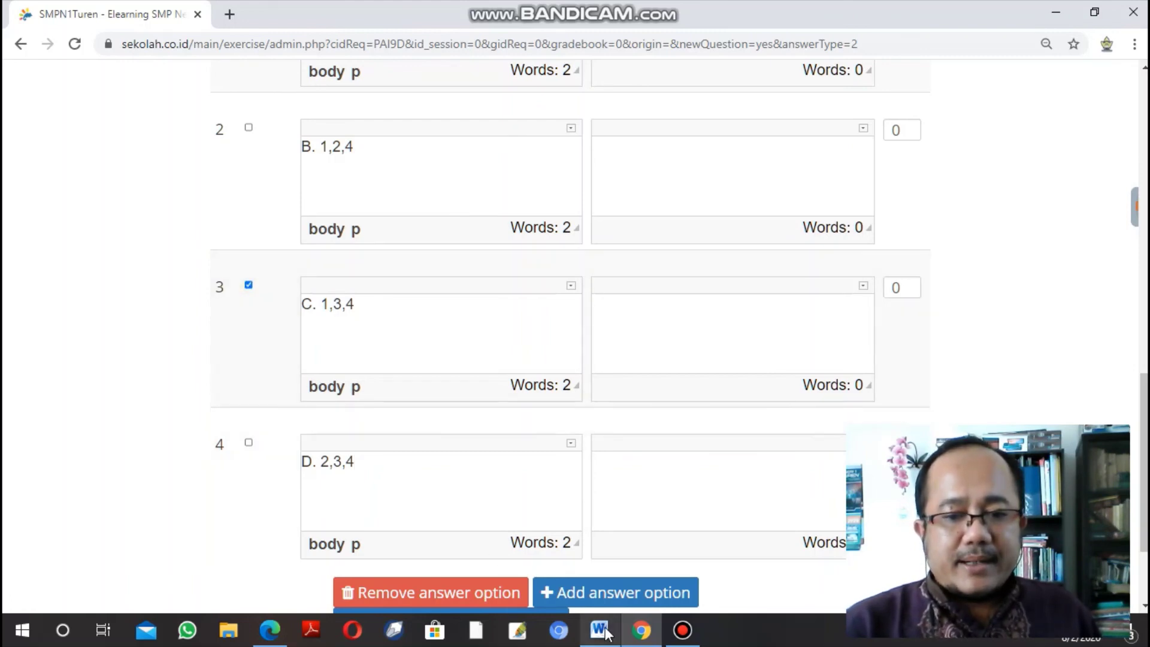
left_click(600, 630)
left_click(600, 630)
left_click(249, 286)
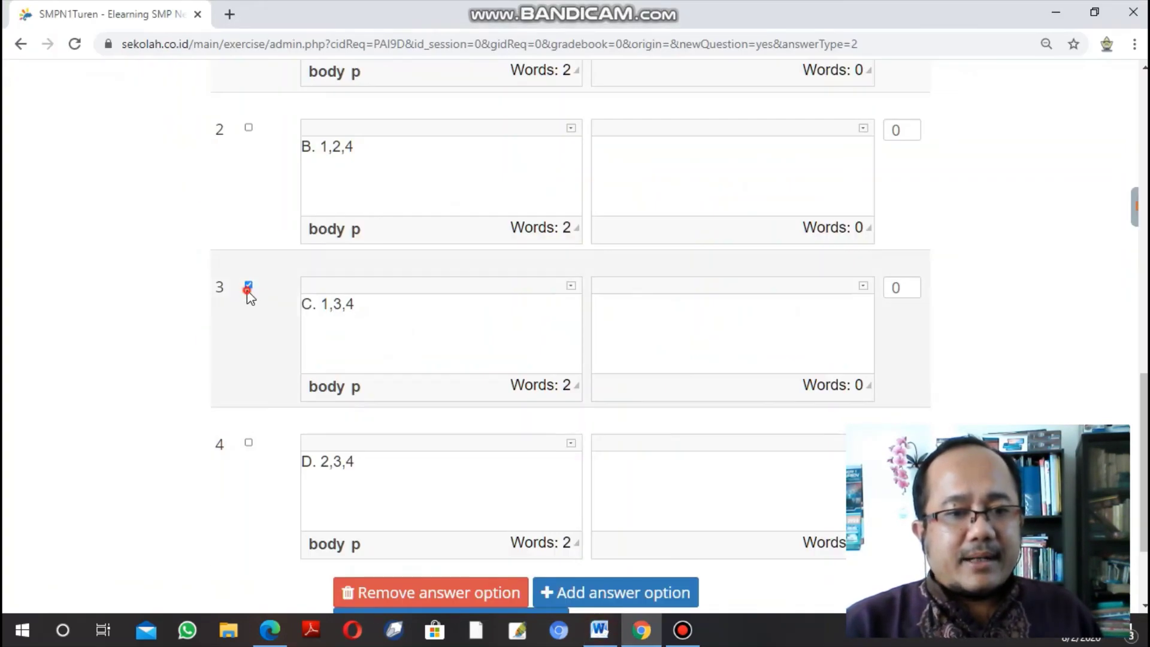
left_click(250, 128)
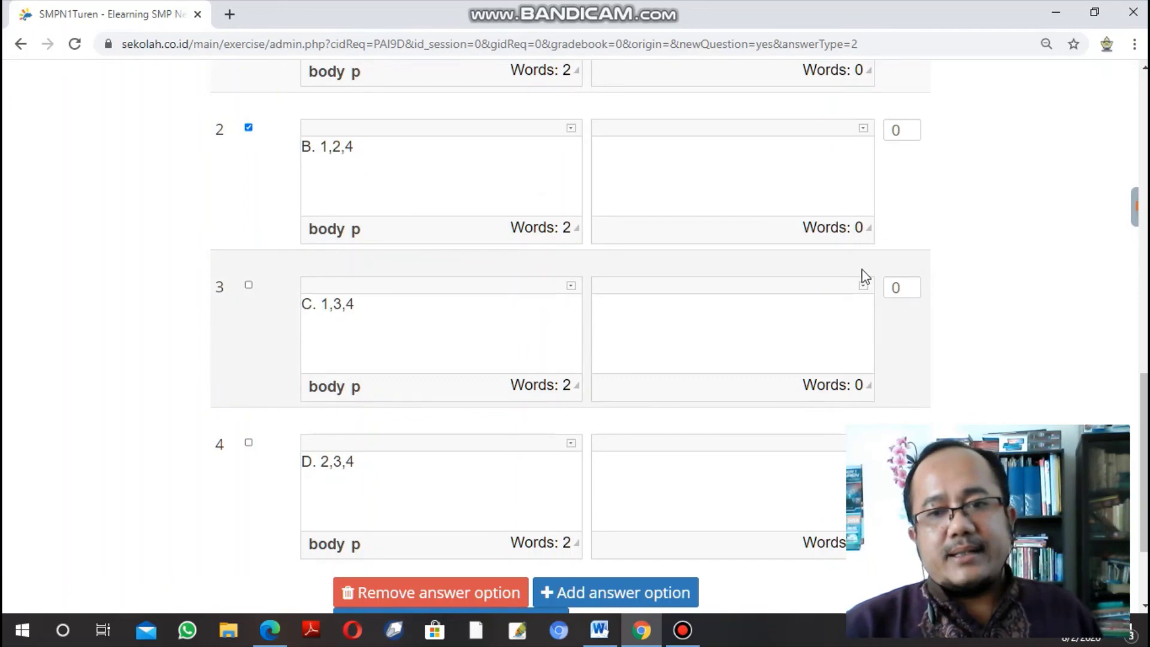
double_click(898, 129)
type("40")
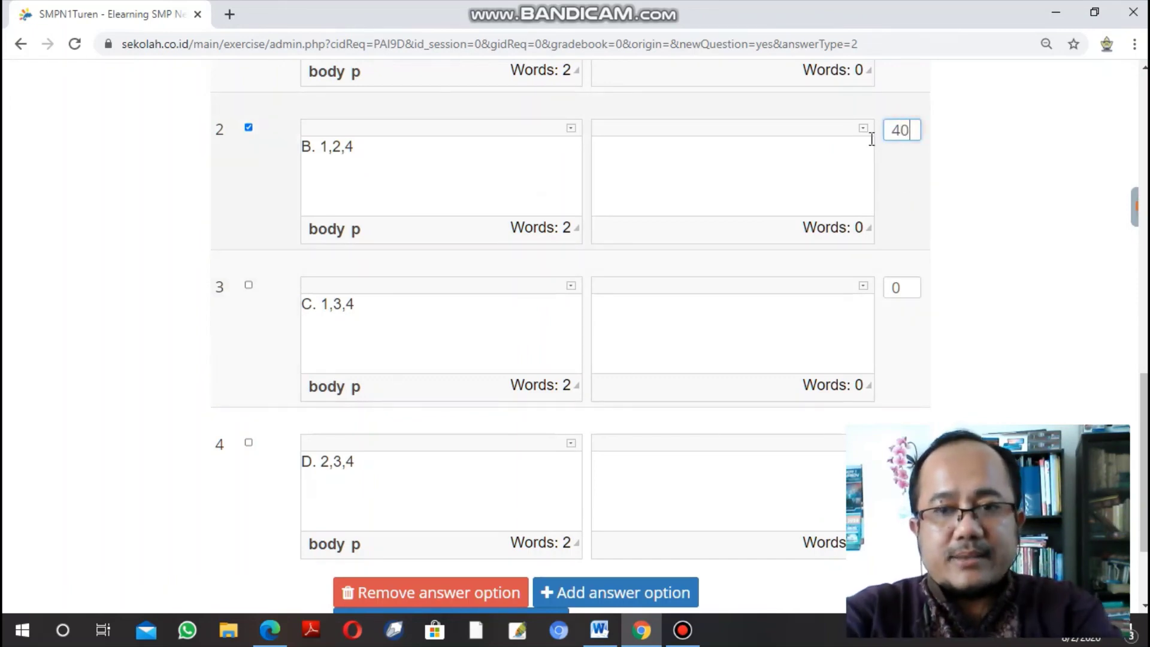
Review the completed question "Perhatikan pernyataan berikut ini !" and add it to the test.
scroll(703, 437, "down", 2)
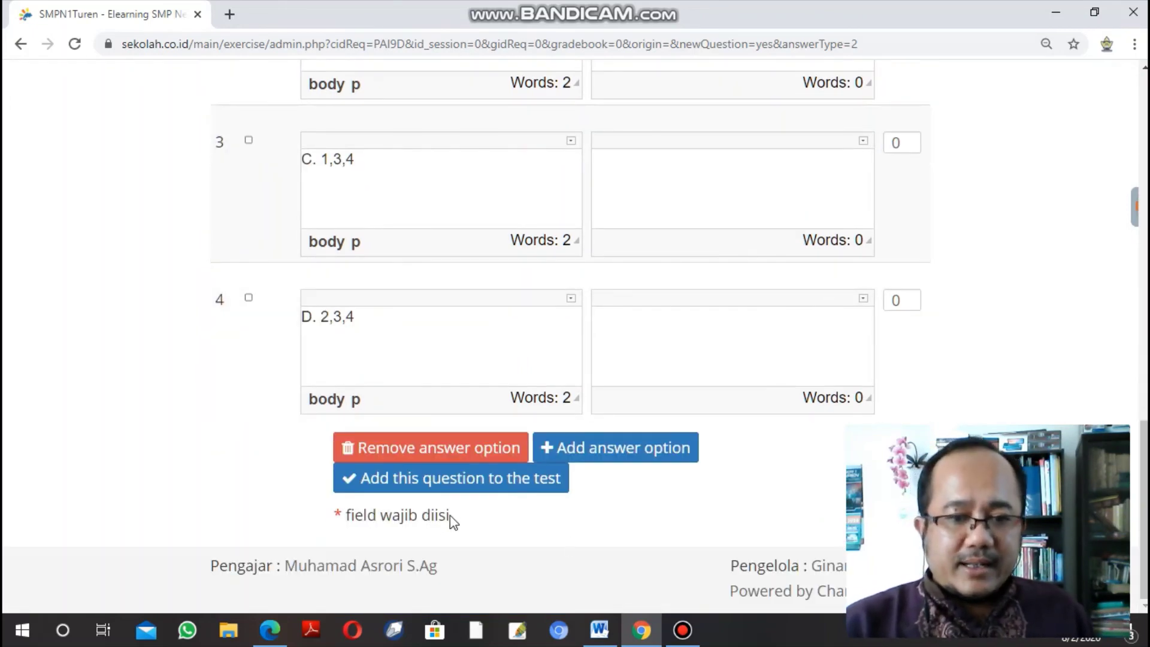
scroll(501, 340, "up", 1)
scroll(499, 335, "up", 10)
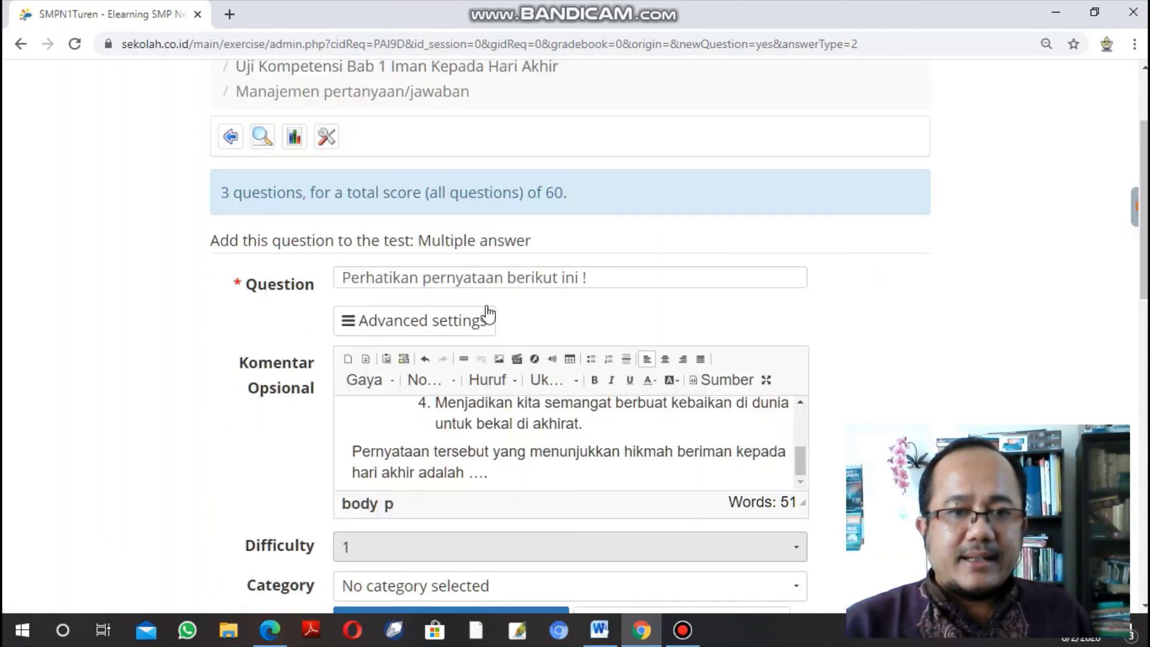
scroll(491, 317, "down", 7)
scroll(499, 344, "down", 5)
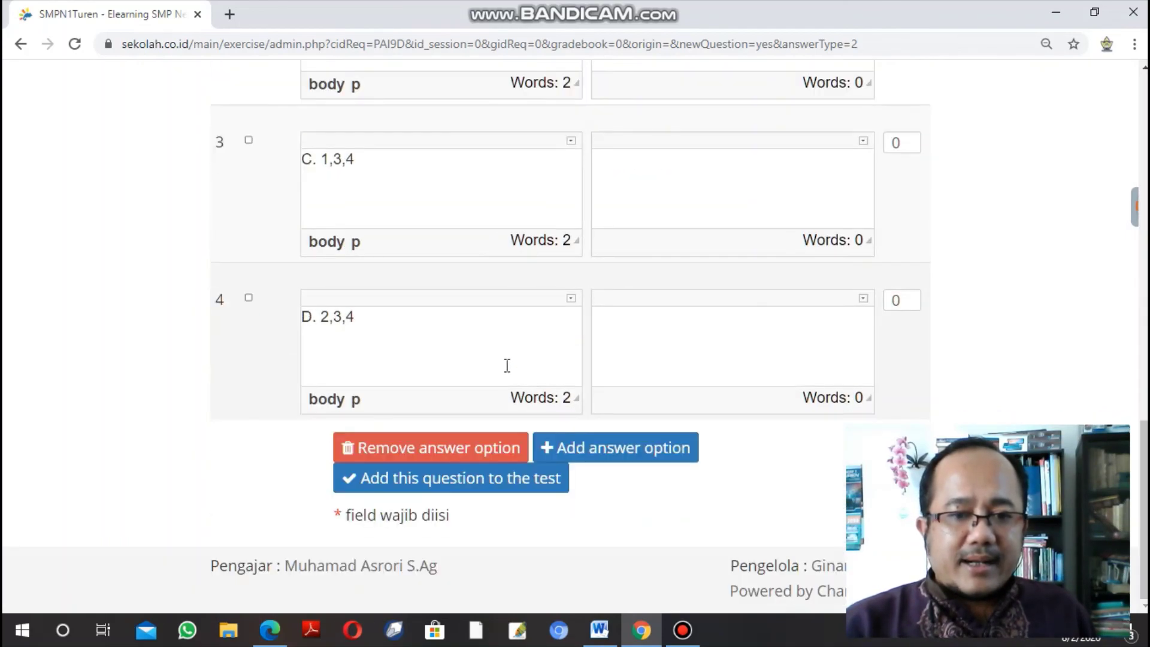
left_click(474, 490)
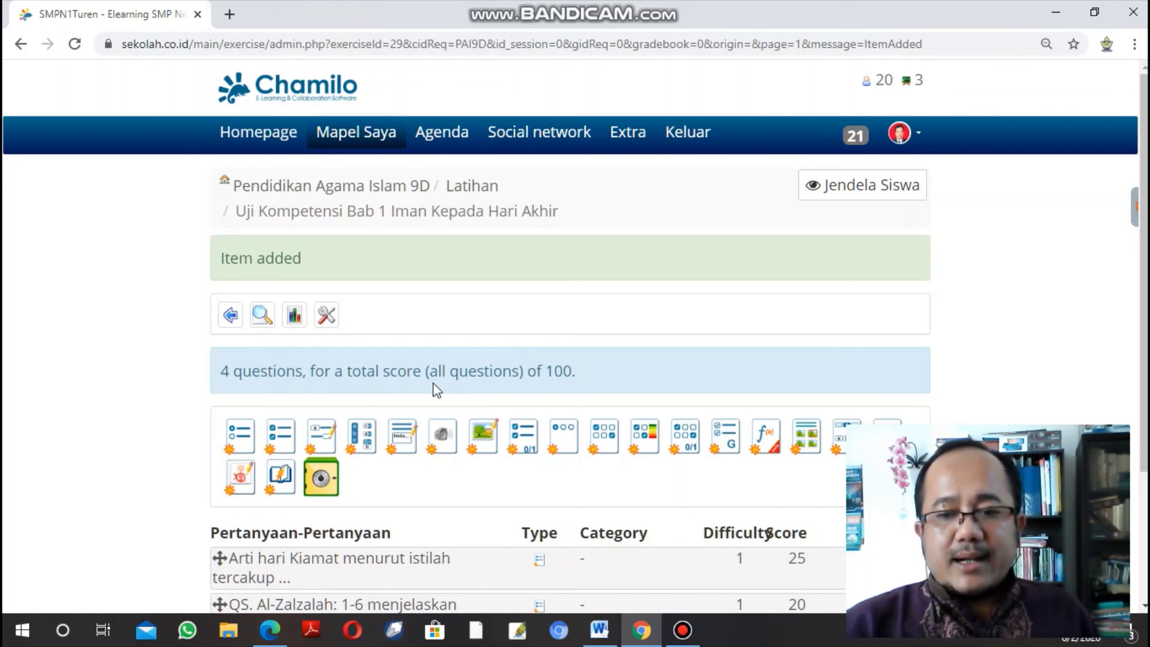
Check the test's question list with its scores and switch to the student view.
scroll(546, 386, "down", 3)
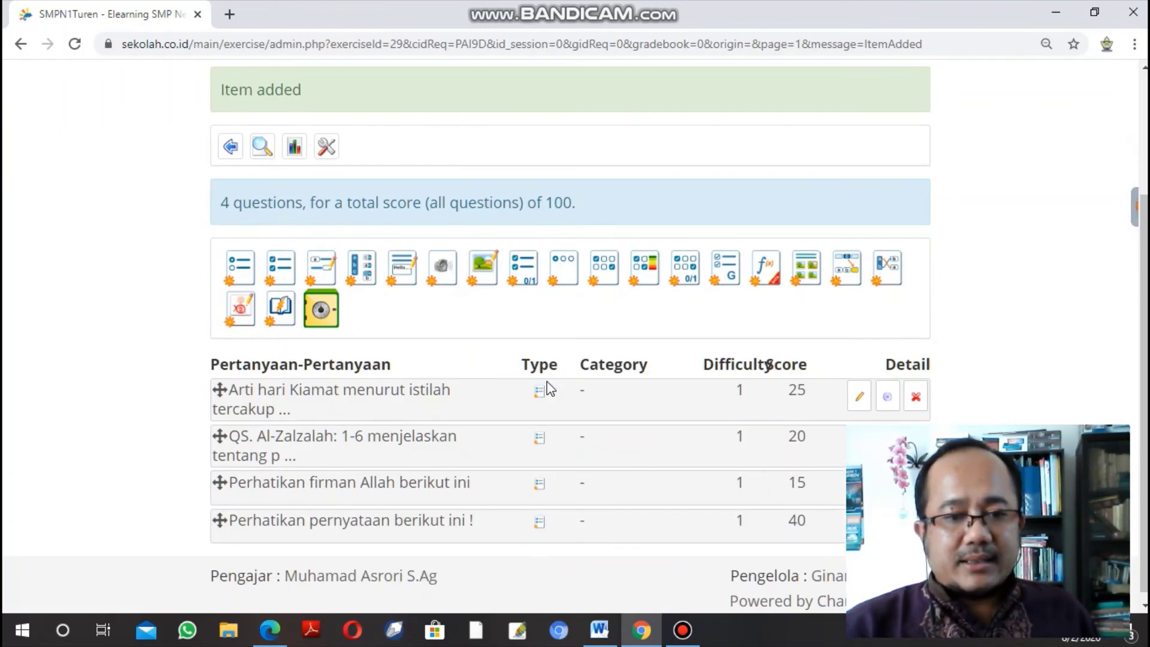
scroll(547, 388, "up", 3)
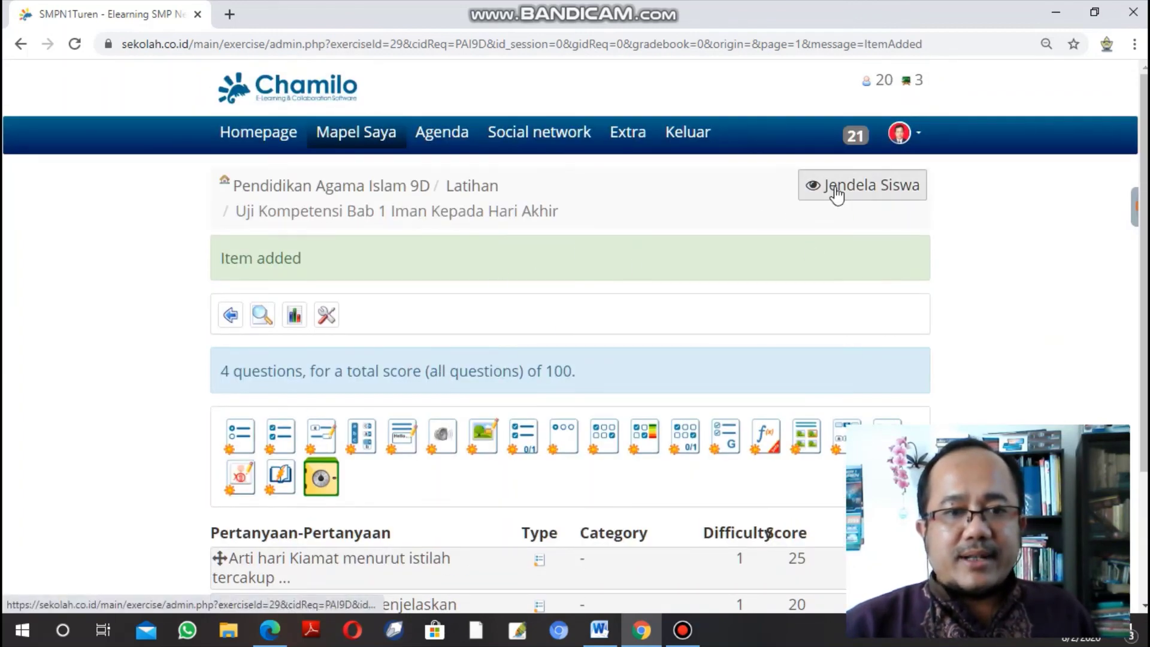
scroll(609, 325, "down", 3)
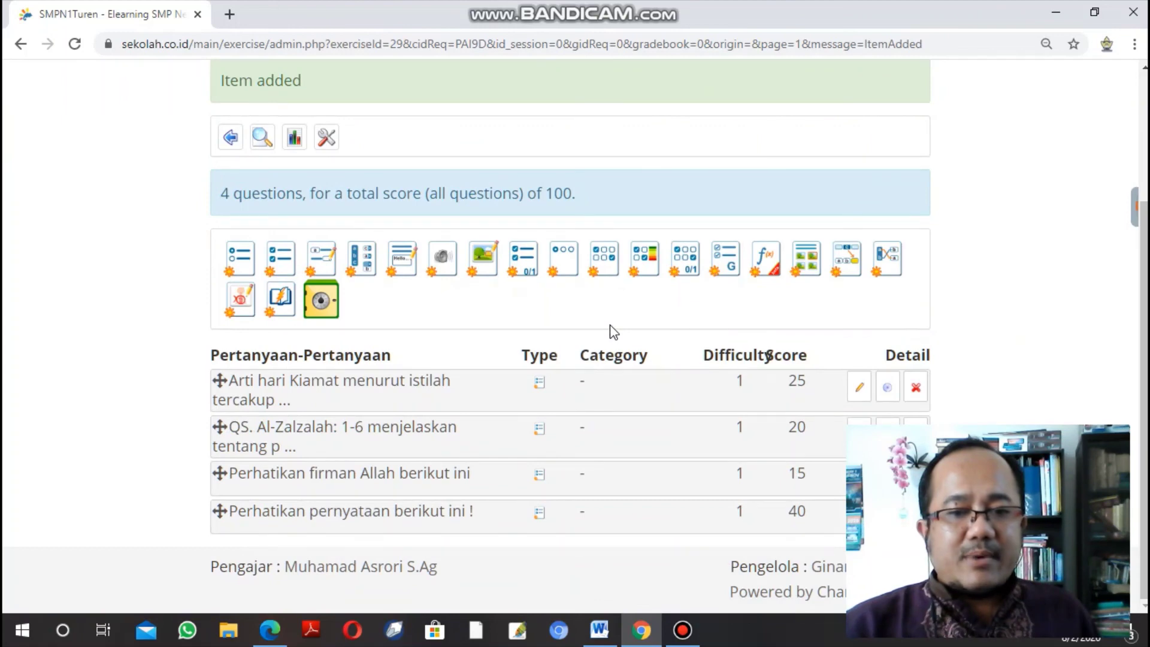
scroll(610, 325, "up", 3)
left_click(825, 190)
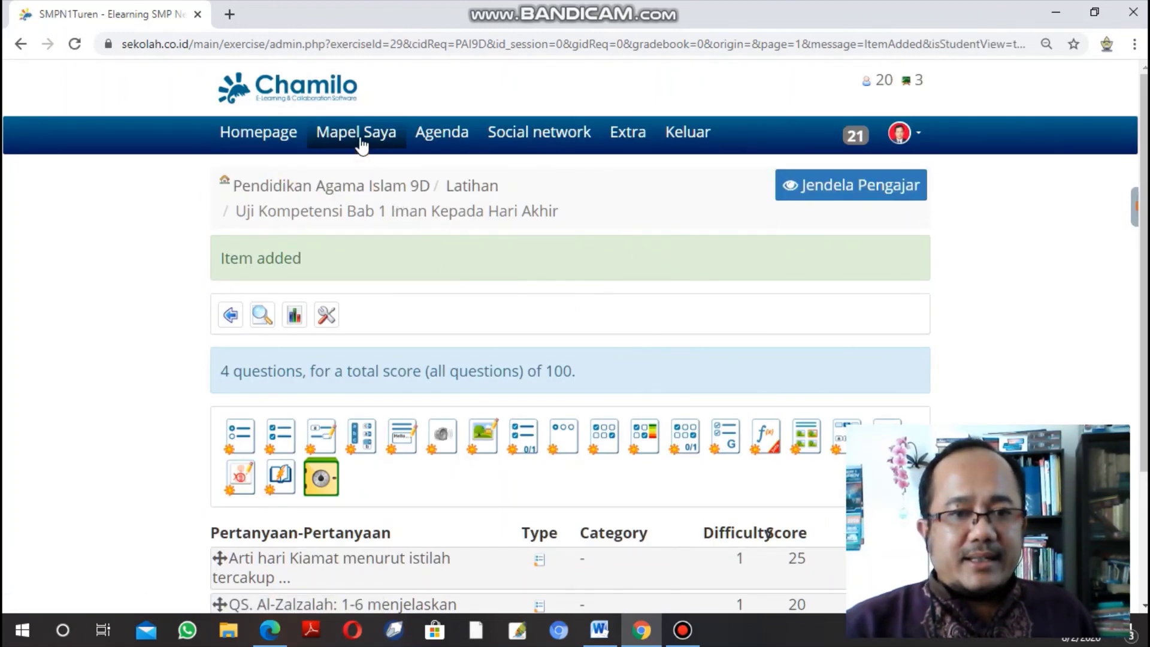
Open Uji Kompetensi Bab 1 Iman Kepada Hari Akhir from the Pendidikan Agama Islam 9D course's tests and start an attempt.
left_click(356, 189)
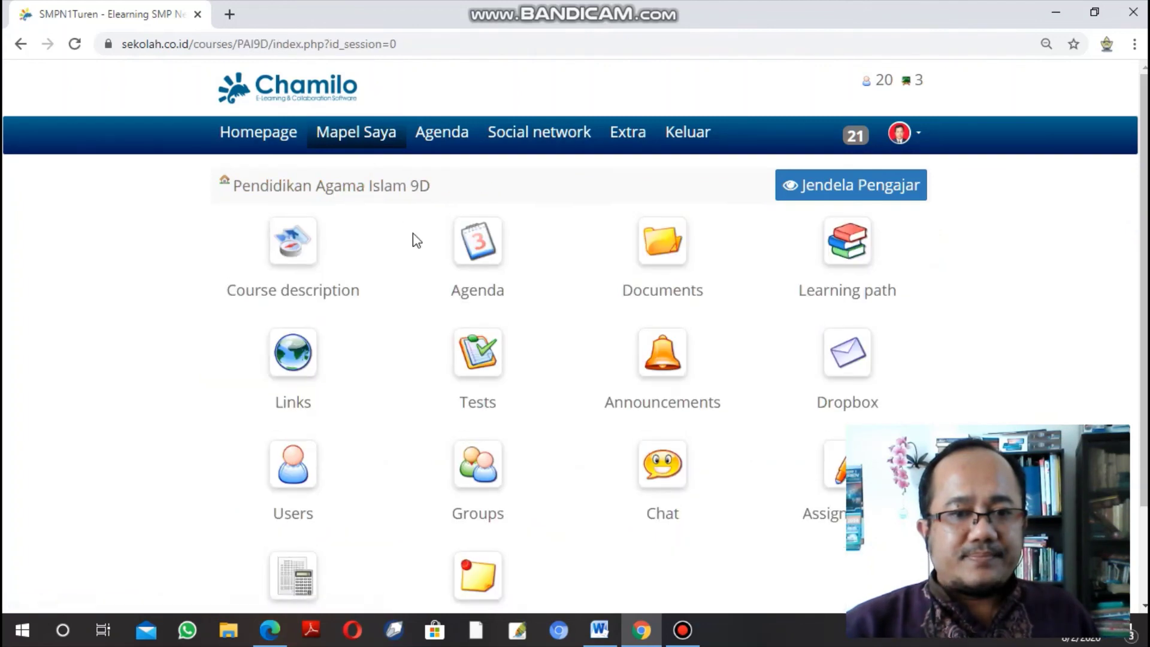
scroll(479, 296, "down", 1)
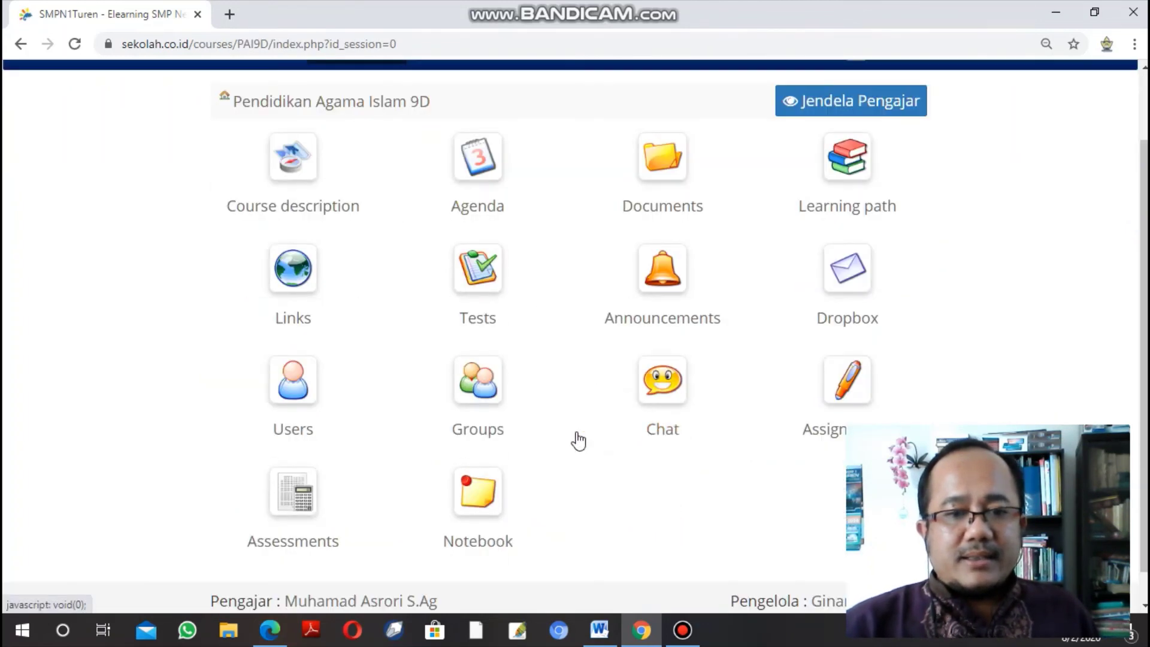
scroll(577, 439, "down", 1)
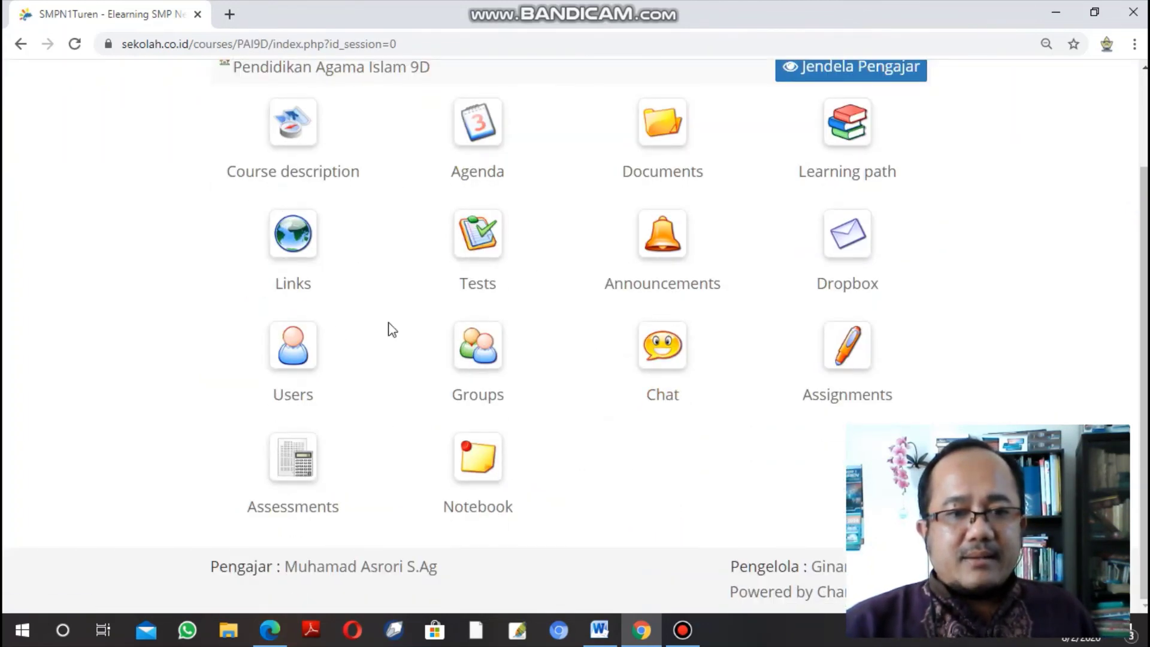
left_click(472, 302)
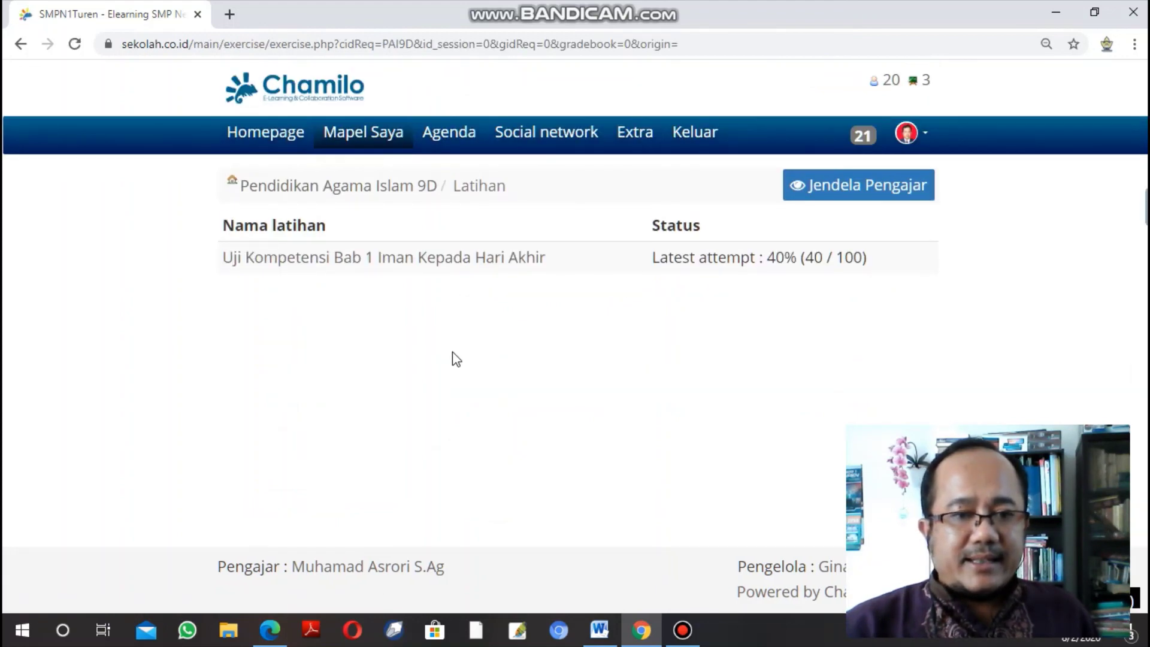
left_click(469, 261)
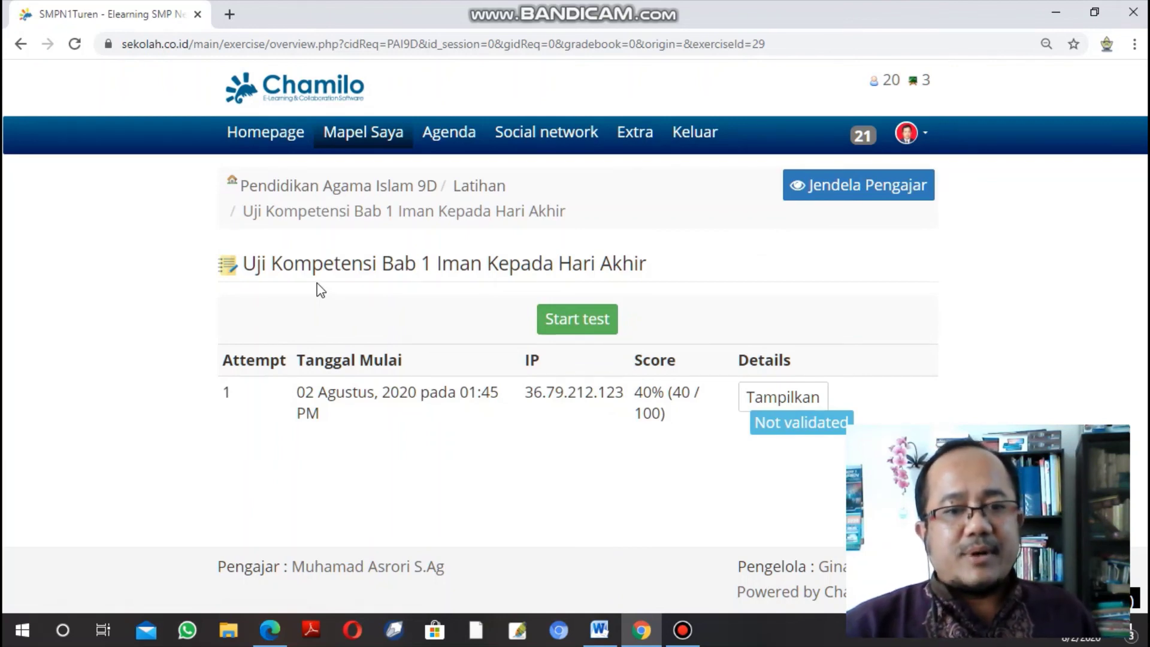
left_click(577, 324)
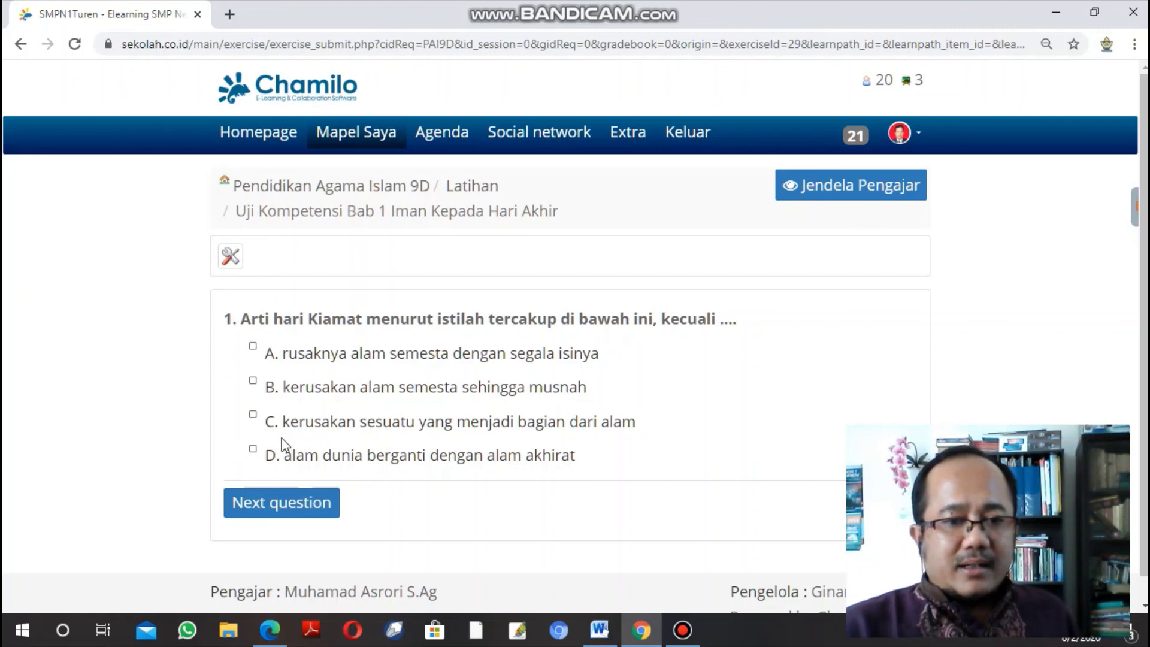
Answer question 1 with "C. kerusakan sesuatu yang menjadi bagian dari alam" and question 2 with "C. Kiamat Kubra".
left_click(253, 415)
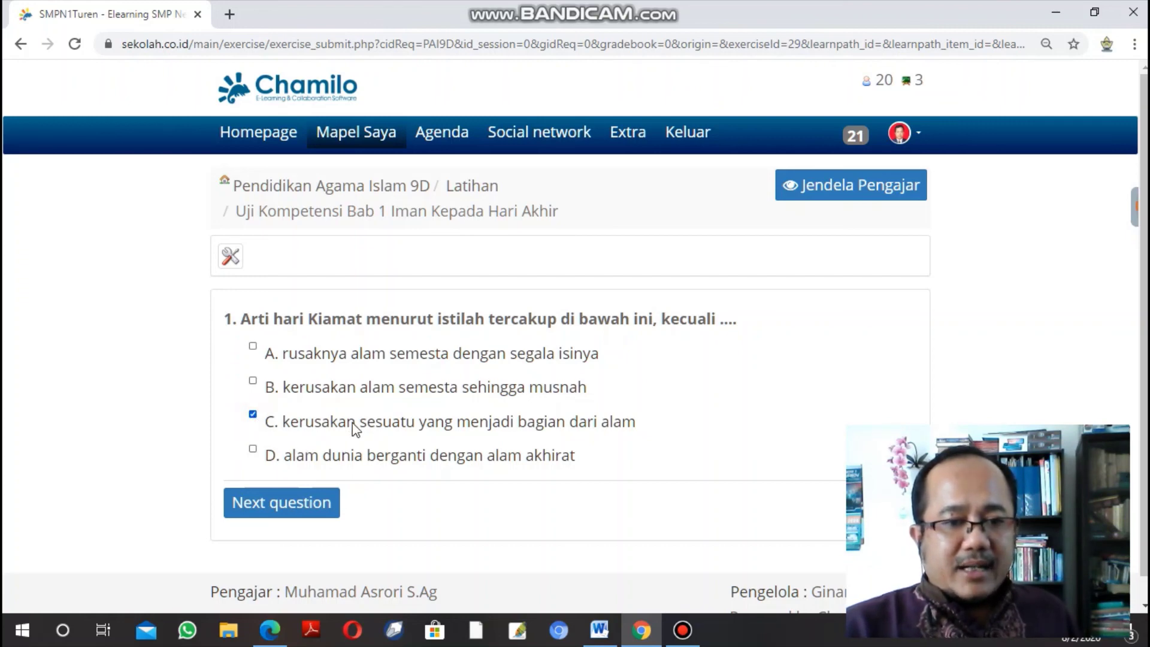
scroll(357, 429, "down", 1)
left_click(298, 487)
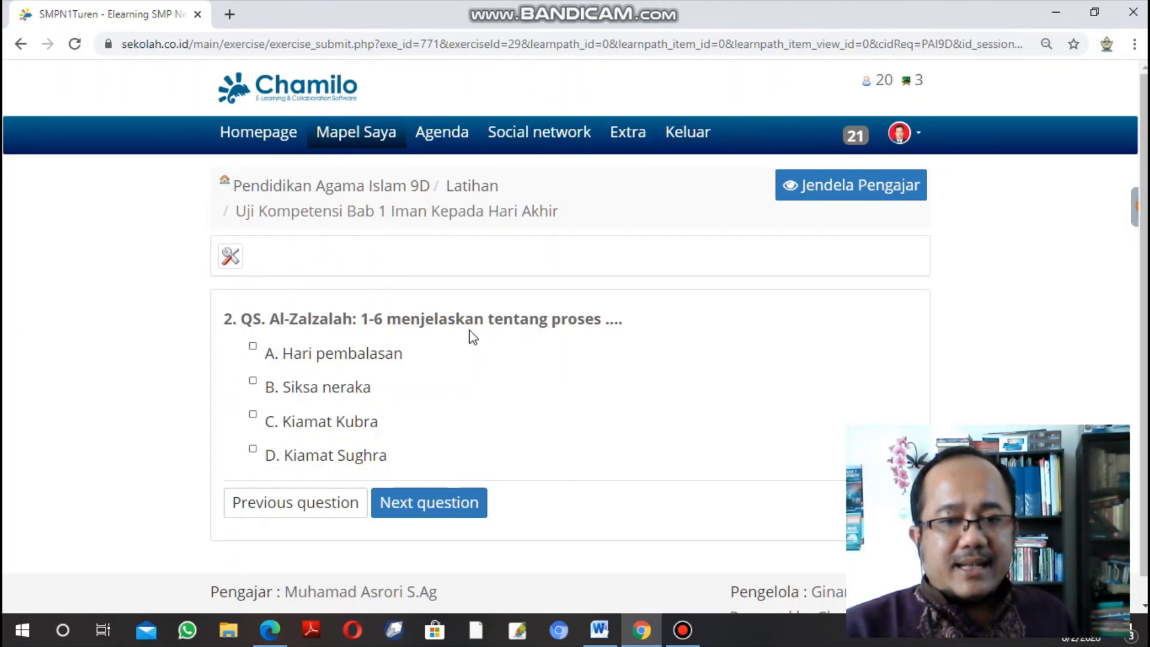
left_click(252, 414)
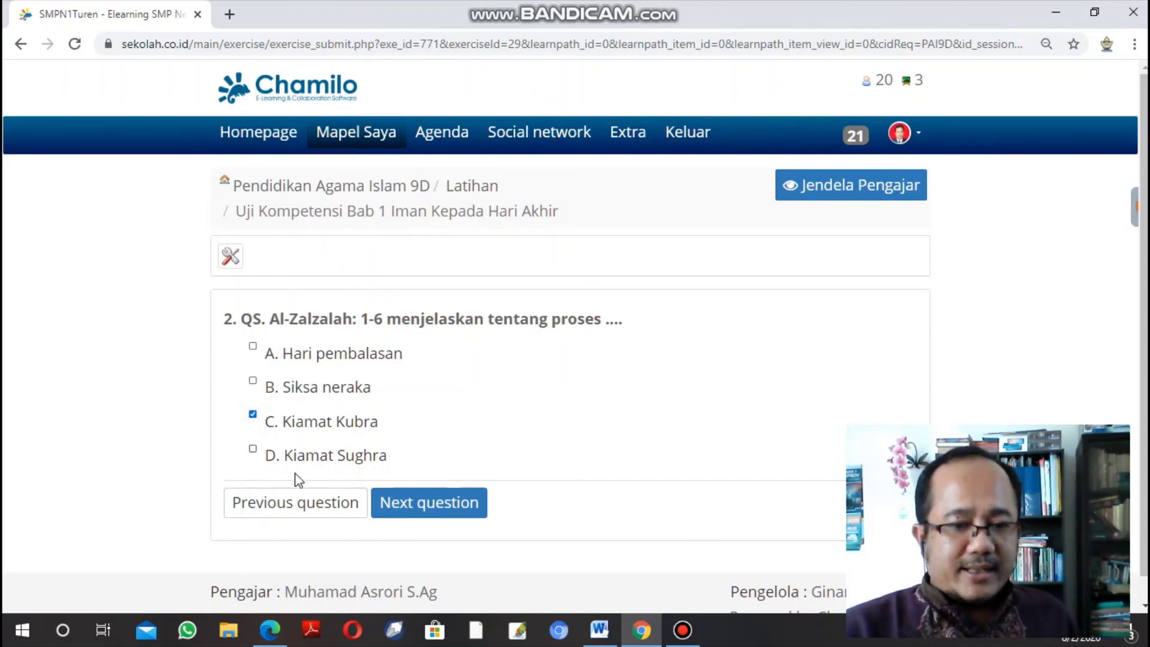
left_click(414, 506)
Answer question 3 with "D. Hari Kiamat pasti datang dan manusia akan dibangkitkan dari kuburnya" and proceed to question 4.
scroll(268, 290, "down", 1)
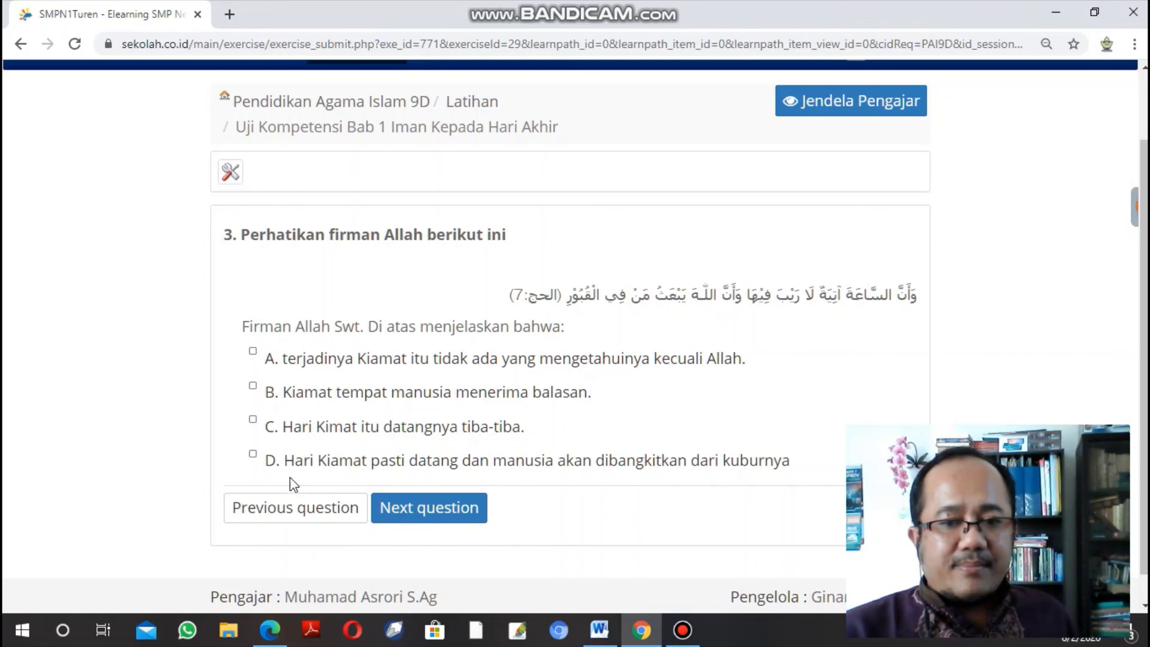
left_click(252, 454)
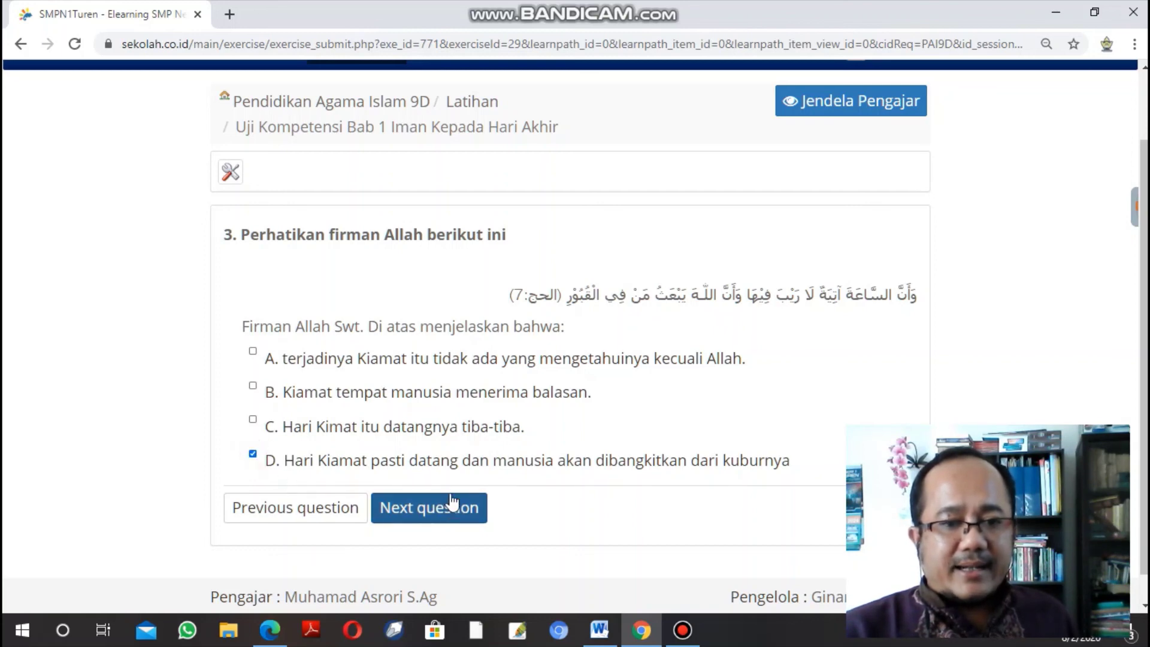
left_click(426, 515)
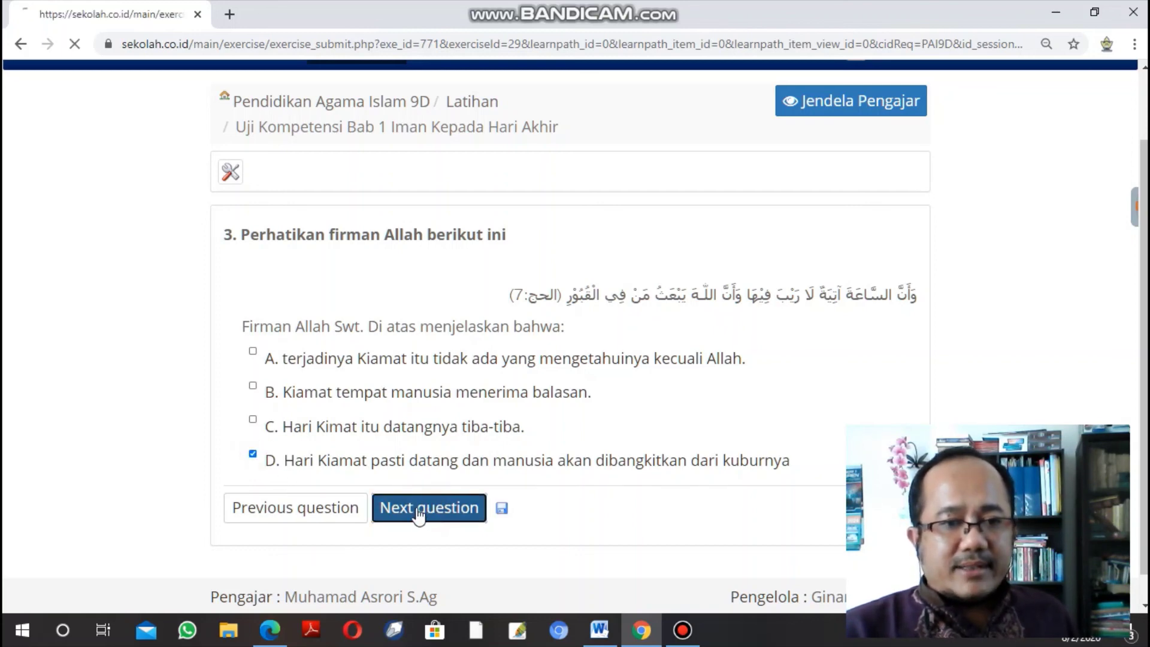
Answer question 4 with "C. 1,3,4", end the test and check the total score on the result page.
scroll(351, 419, "down", 3)
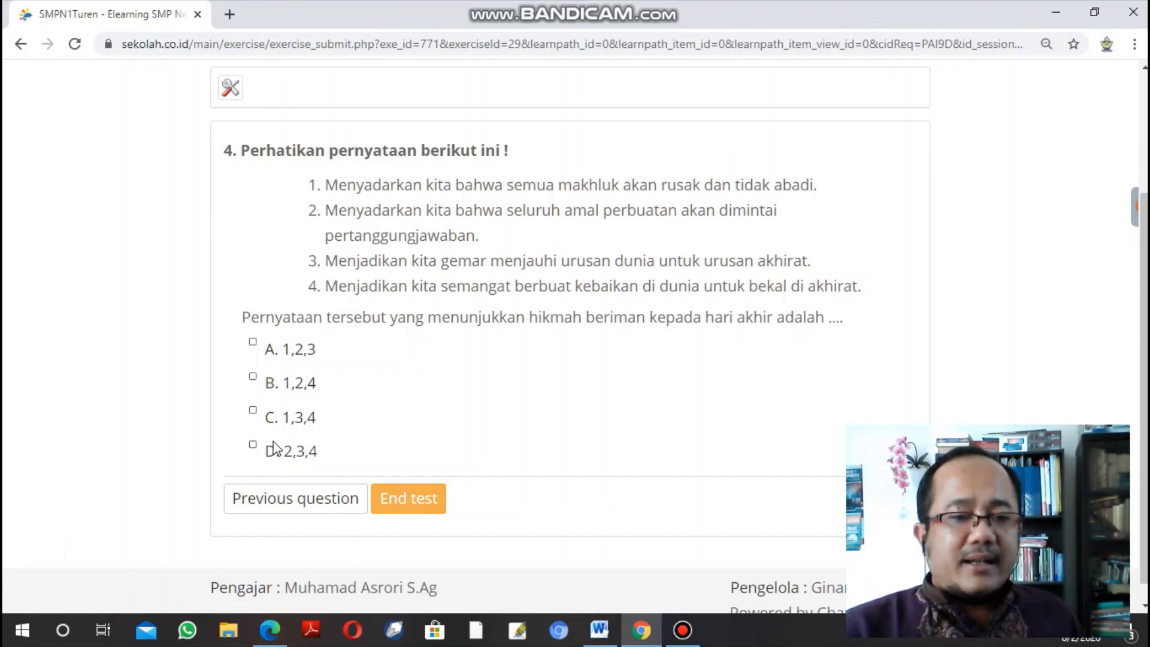
left_click(252, 410)
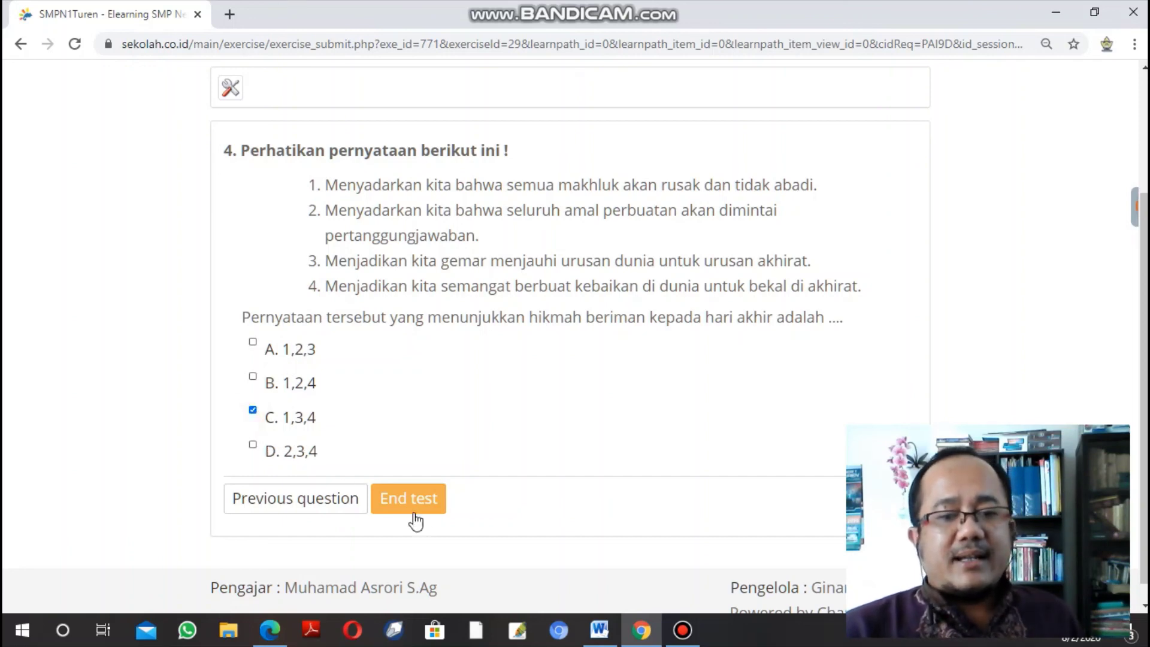
left_click(397, 496)
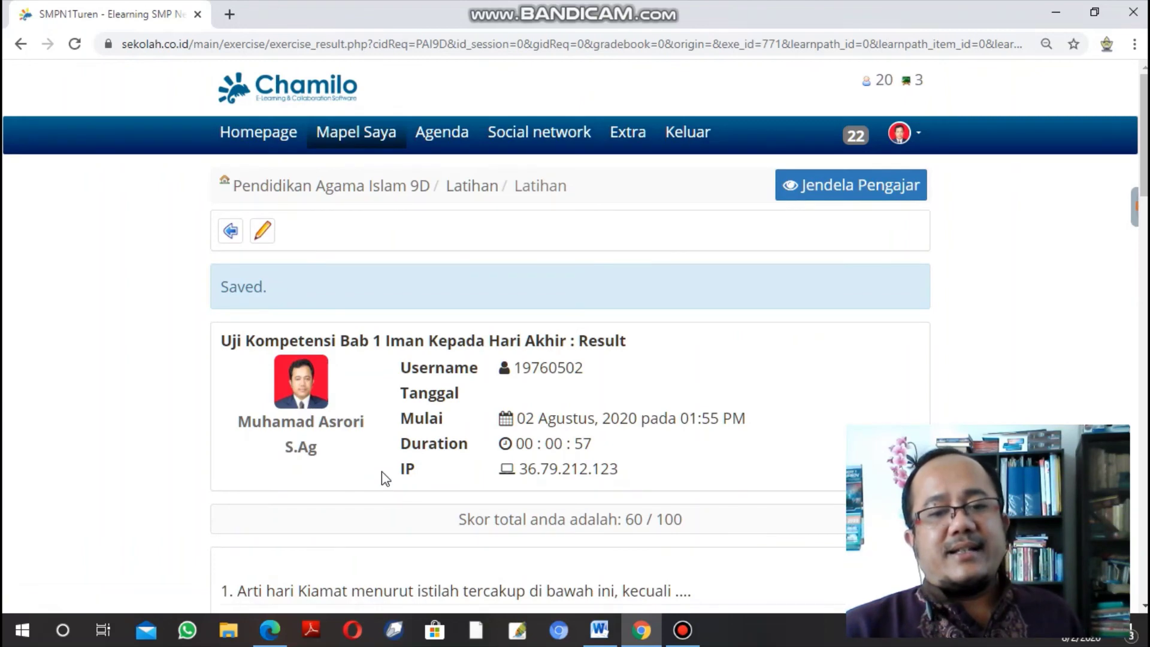
scroll(448, 390, "down", 1)
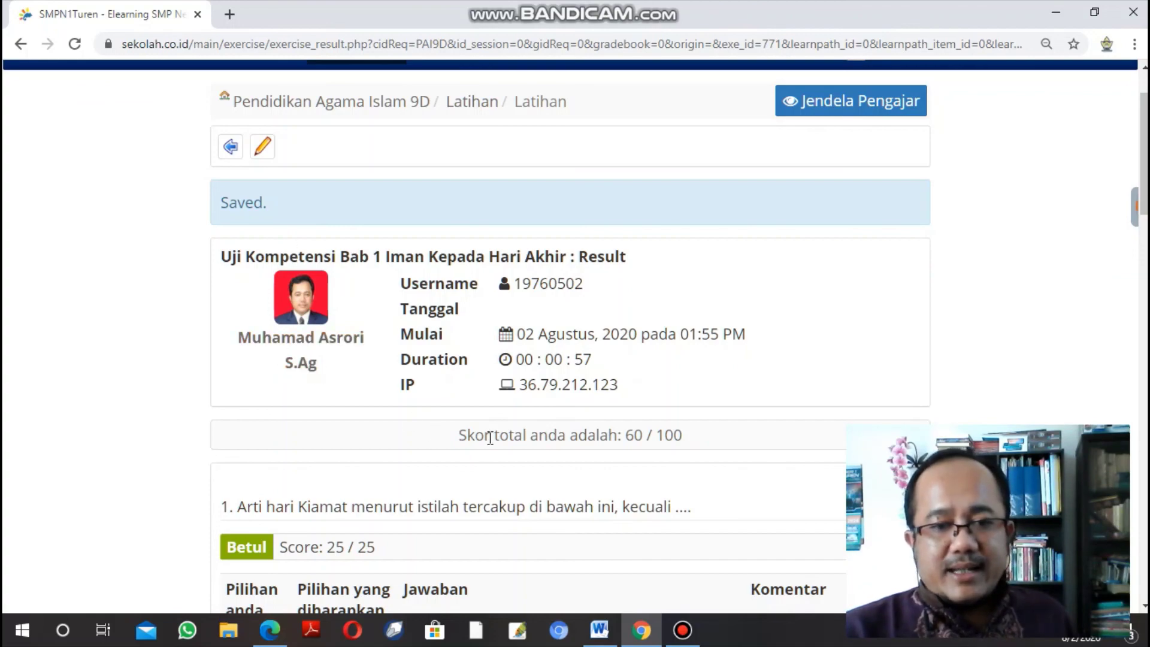
scroll(582, 415, "down", 1)
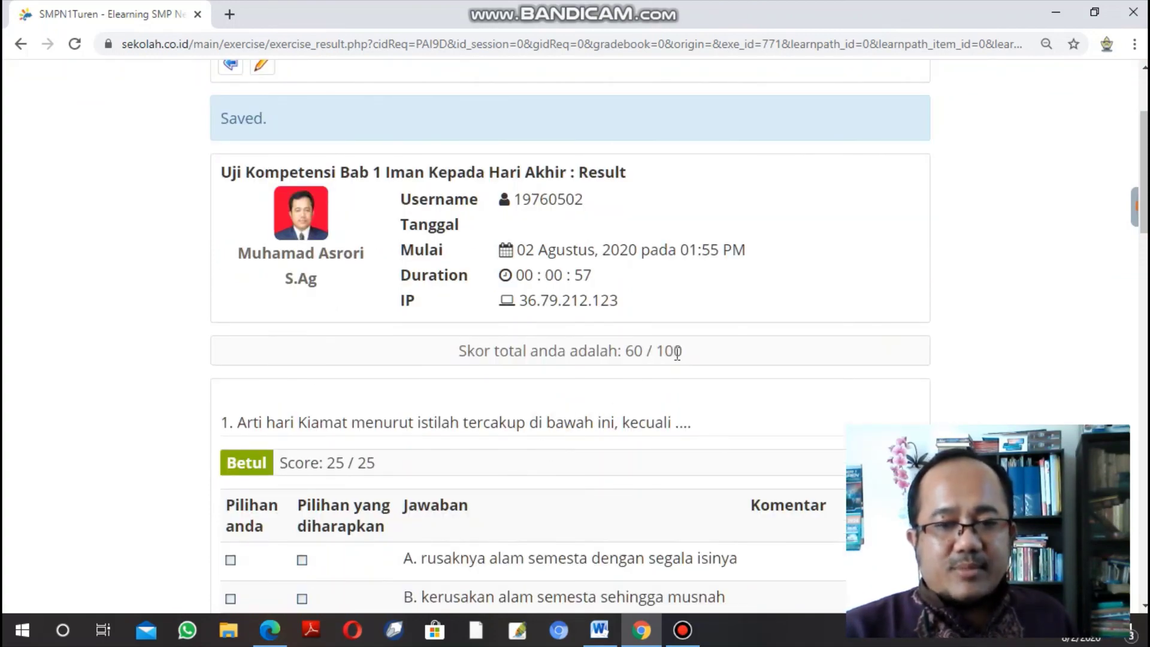
Review the test result page, comparing the chosen and expected answers and the score of each of the four questions.
scroll(536, 422, "down", 4)
scroll(536, 422, "down", 15)
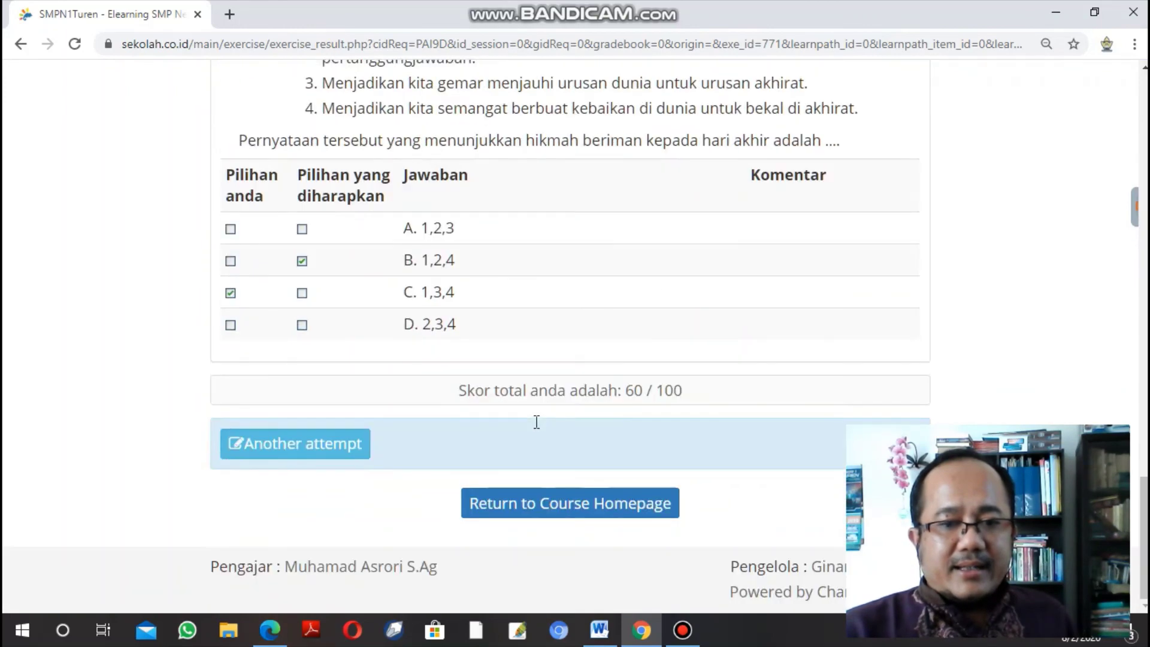
scroll(536, 421, "up", 20)
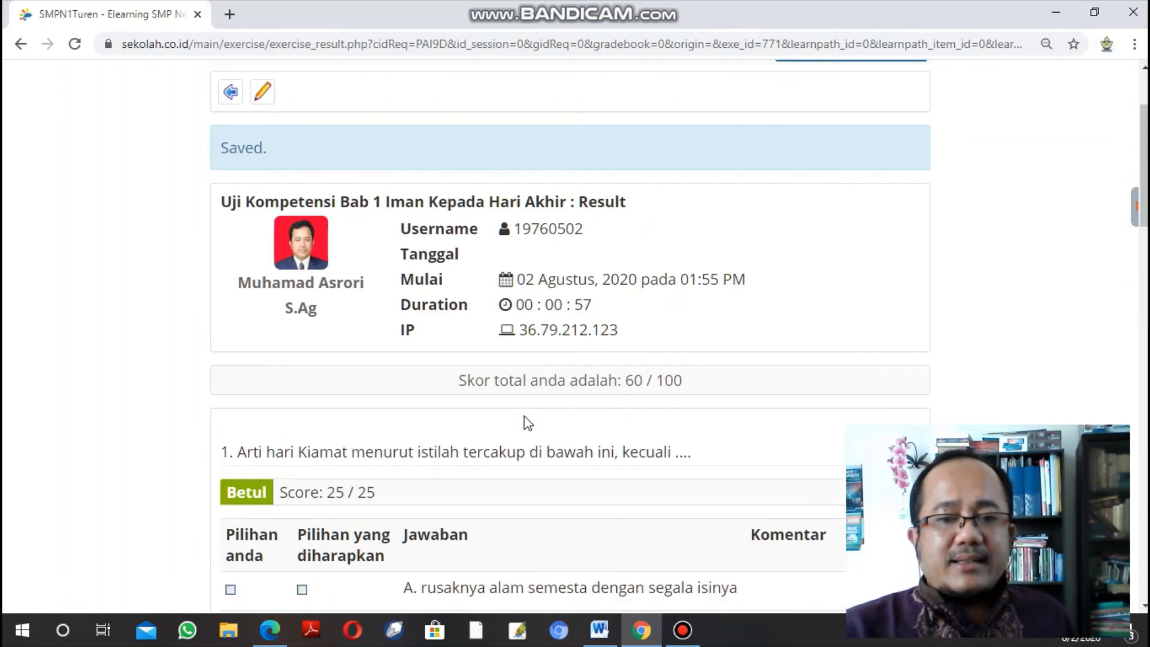
scroll(527, 422, "up", 2)
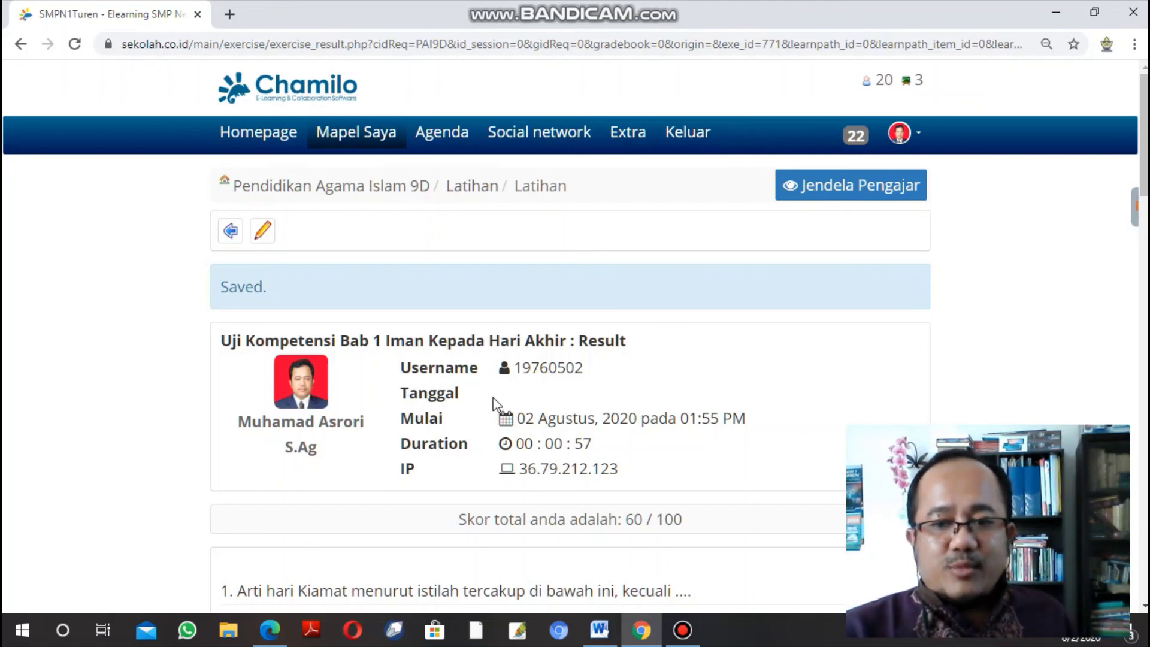
scroll(496, 404, "down", 1)
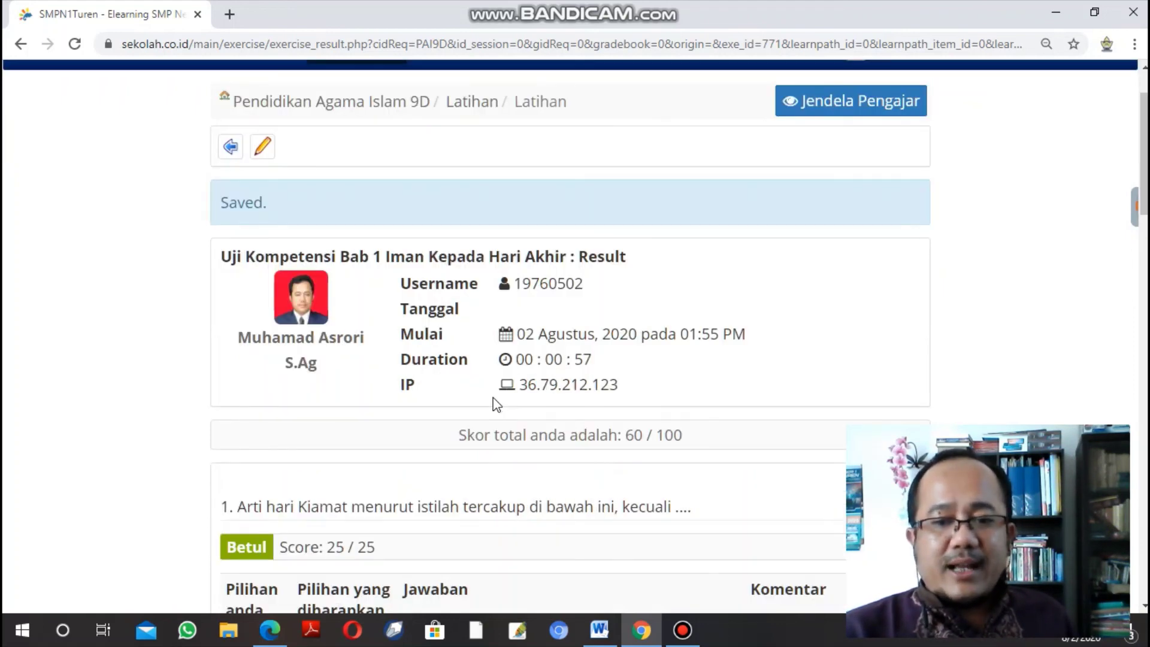
scroll(496, 404, "down", 3)
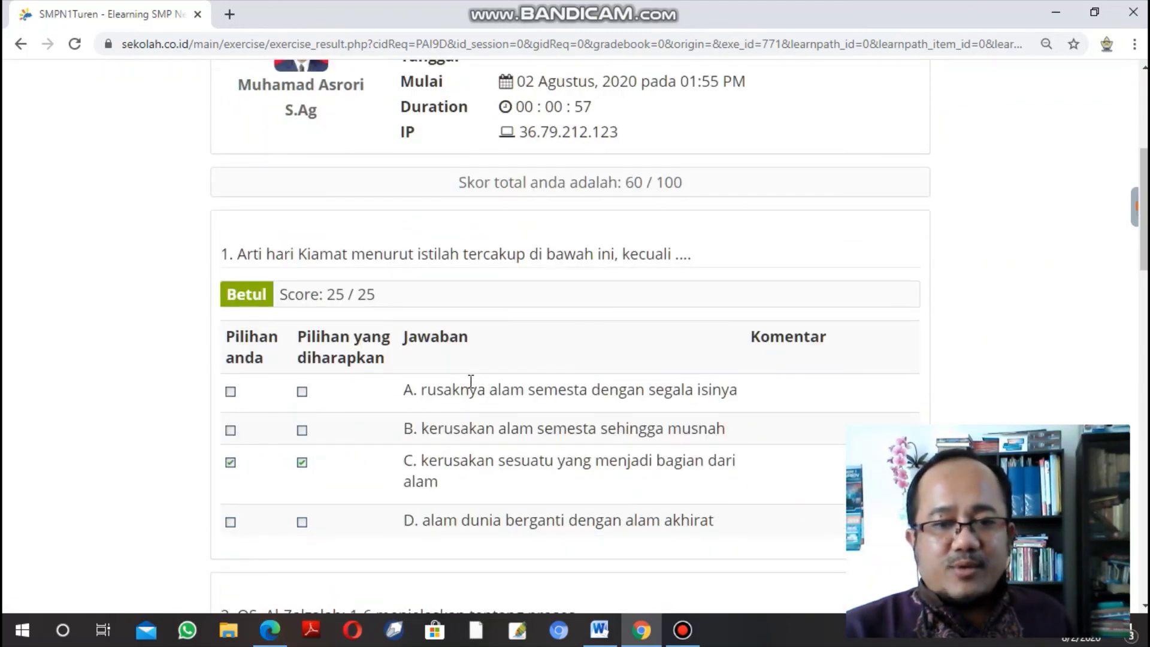
scroll(471, 382, "down", 5)
scroll(470, 388, "down", 2)
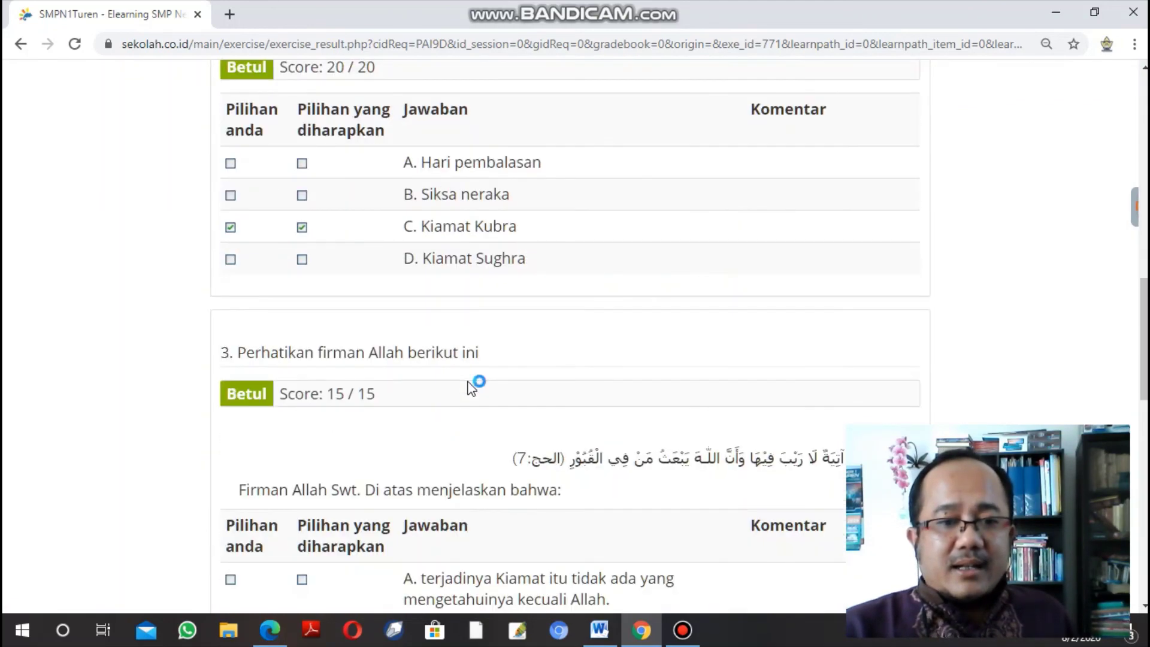
scroll(471, 388, "down", 2)
scroll(471, 388, "down", 6)
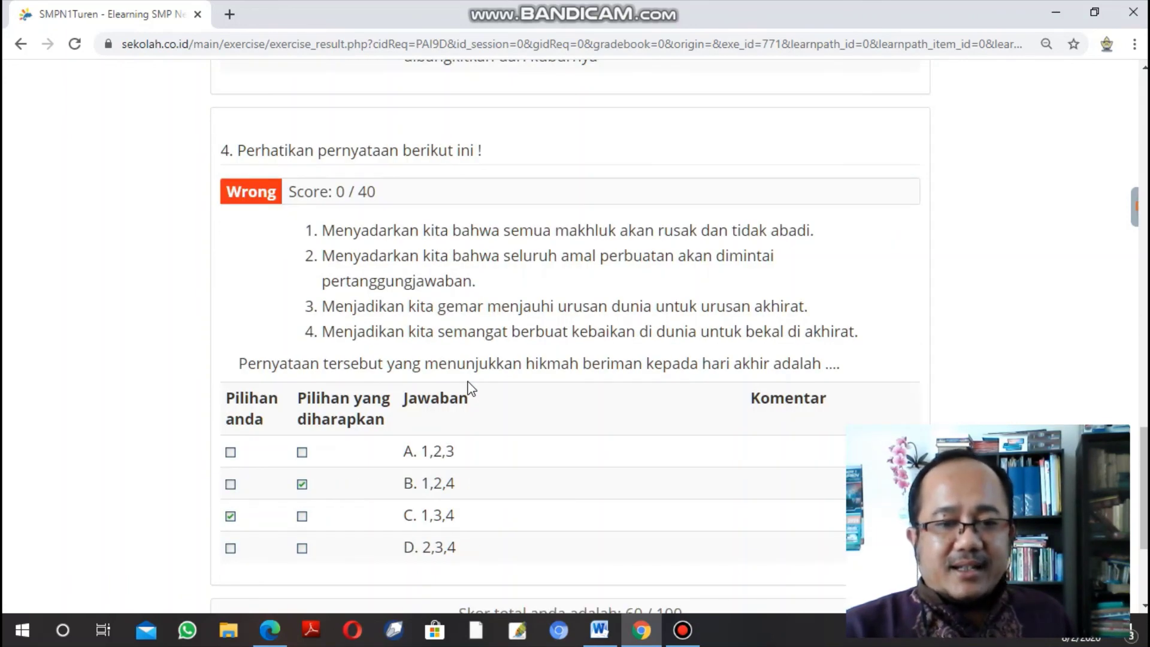
scroll(471, 389, "down", 2)
scroll(471, 389, "up", 14)
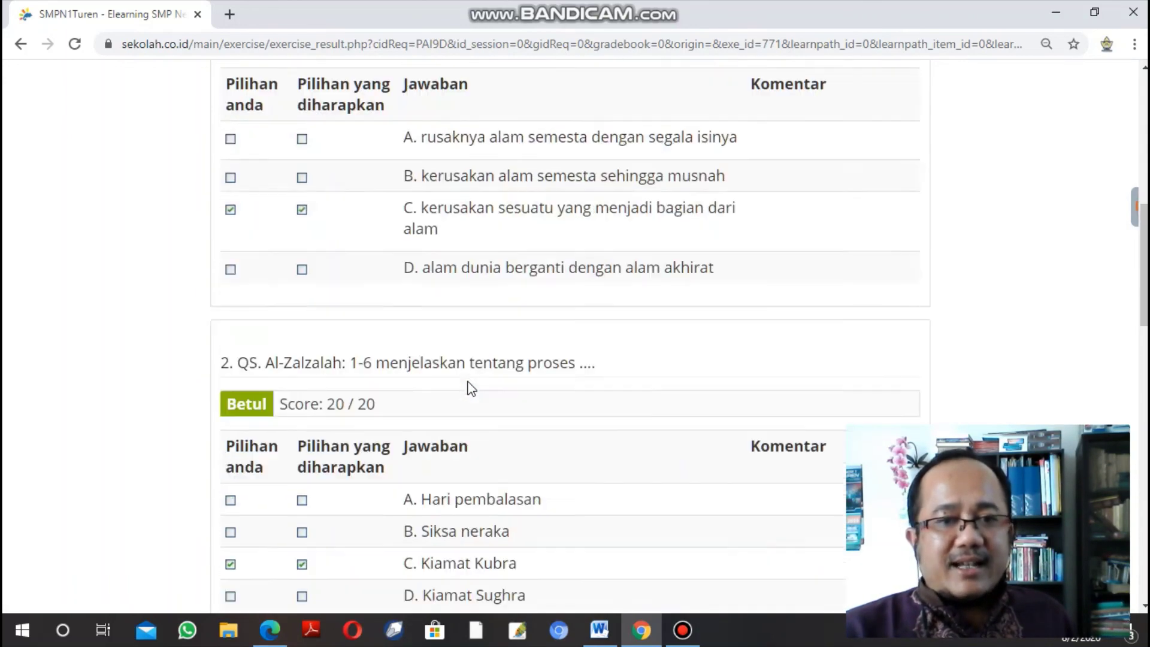
scroll(471, 387, "up", 8)
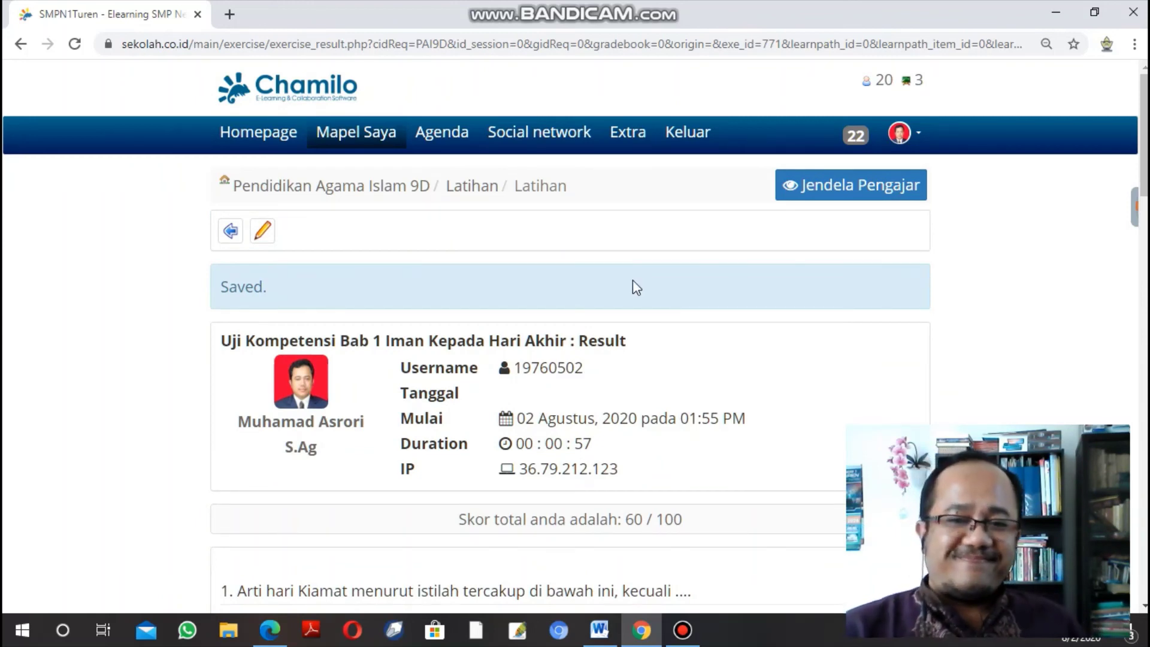
left_click(681, 630)
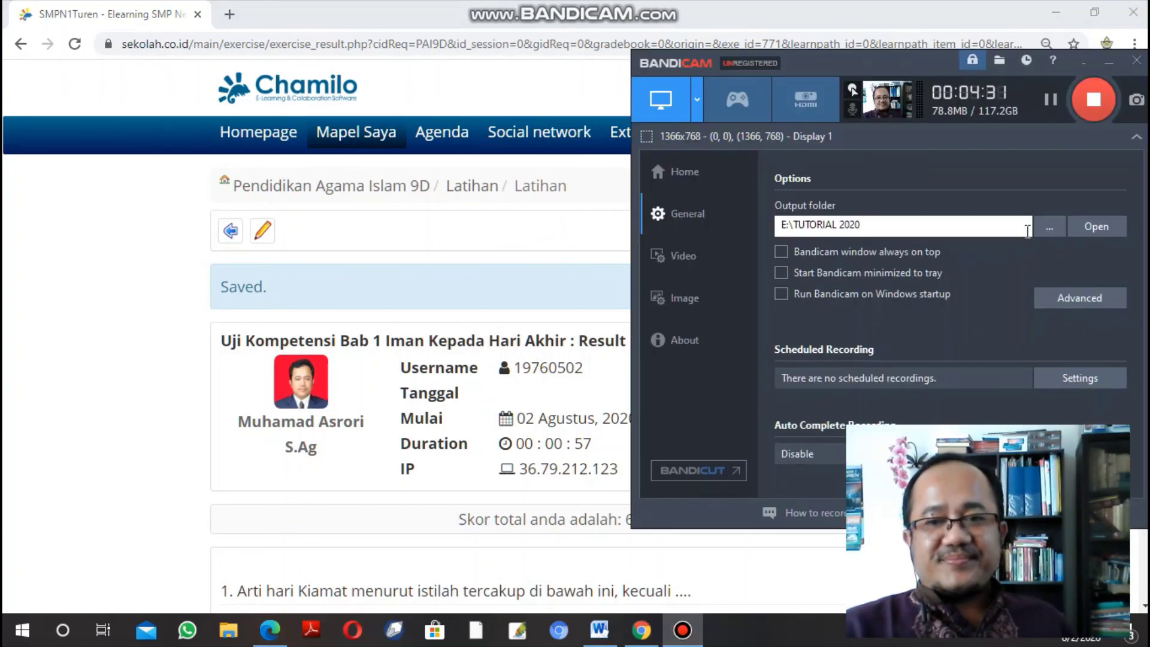